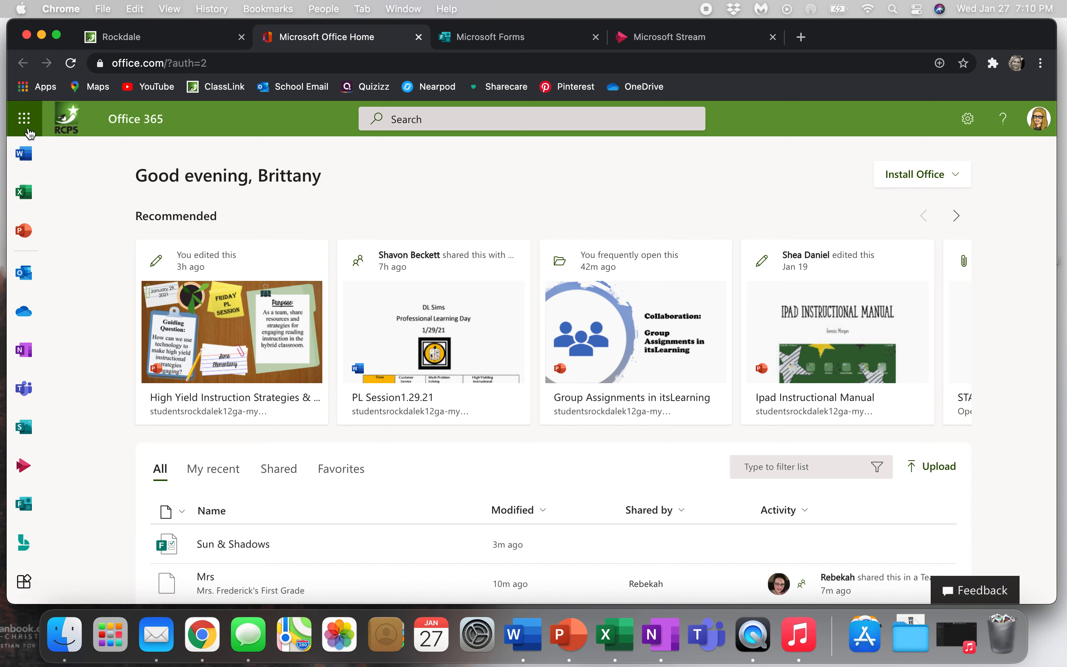
Open Microsoft Forms from the full Office 365 app list and create a new blank form.
{"action": "left_click", "coordinate": [28, 130]}
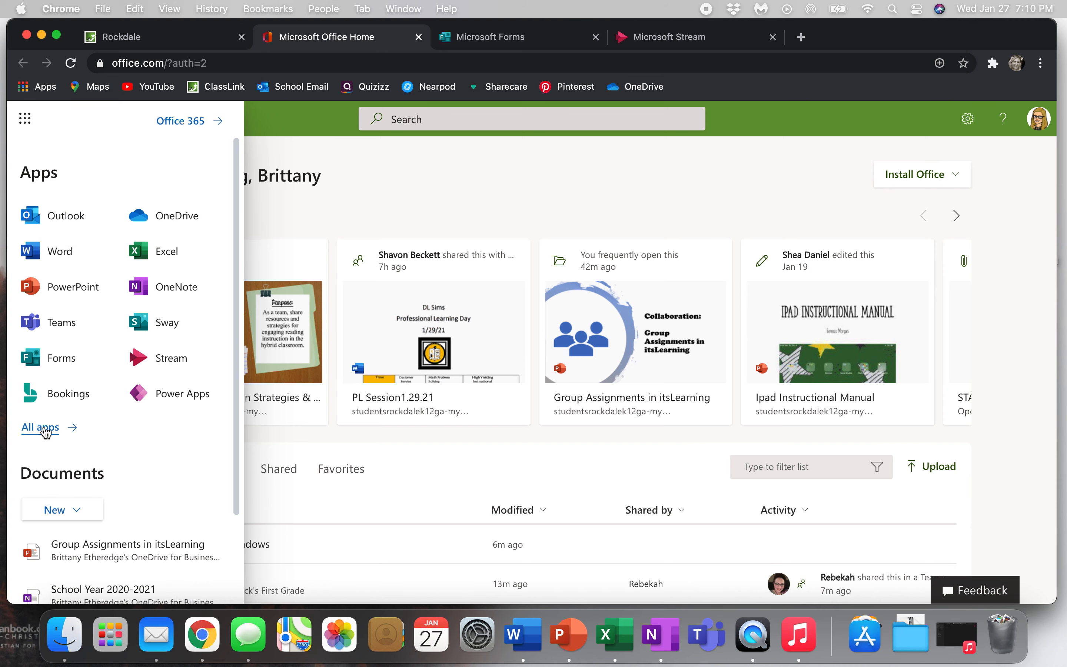
{"action": "left_click", "coordinate": [37, 428]}
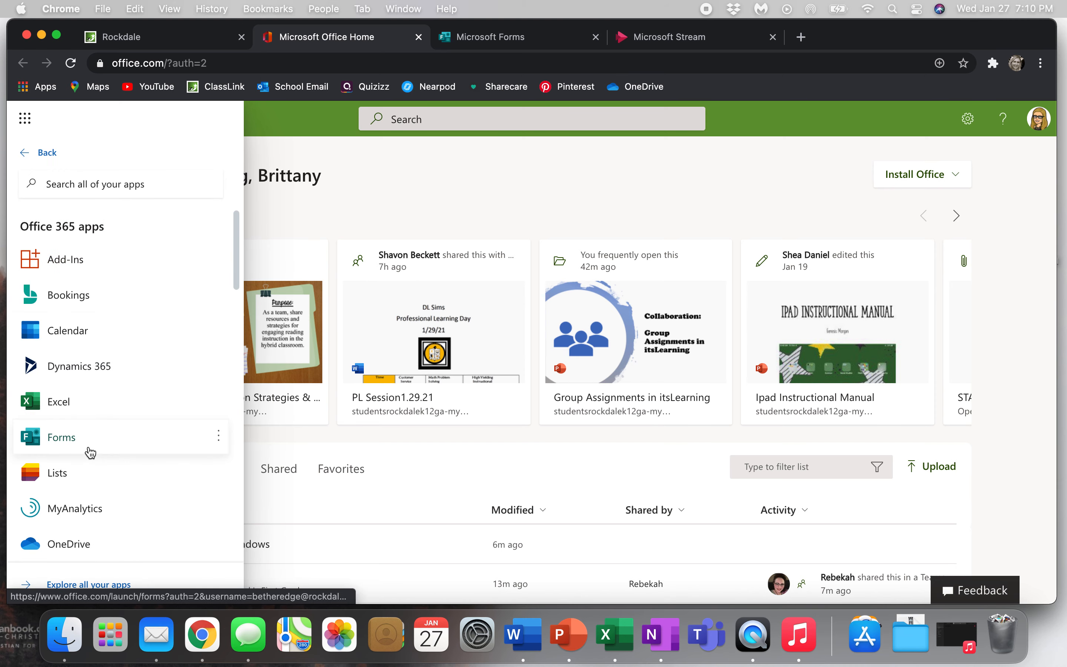
{"action": "left_click", "coordinate": [64, 446]}
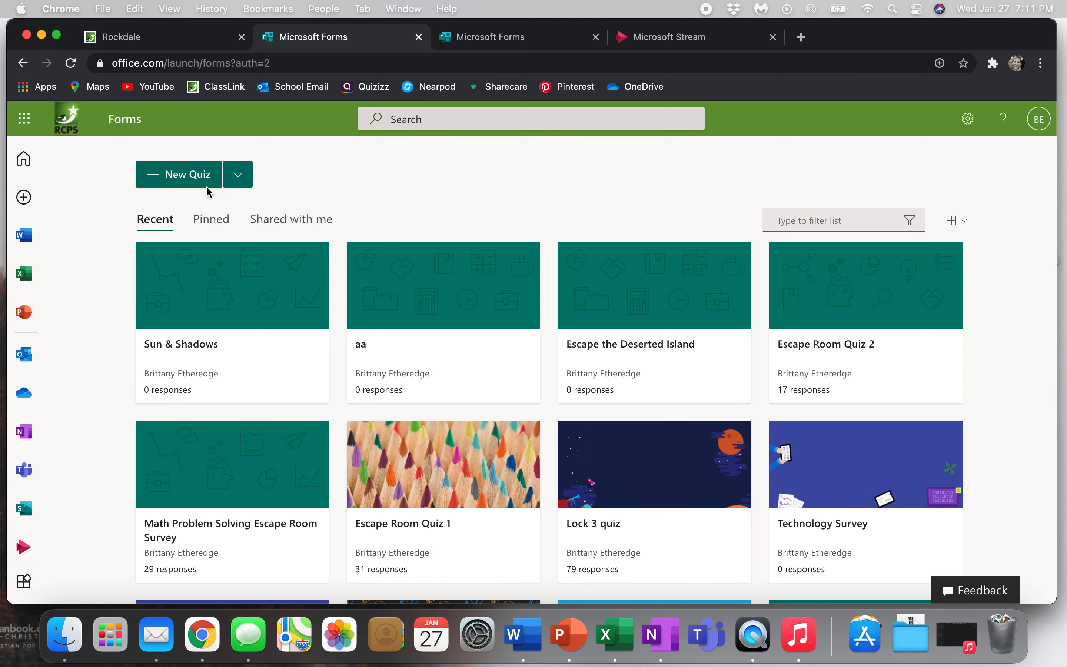
{"action": "left_click", "coordinate": [239, 186]}
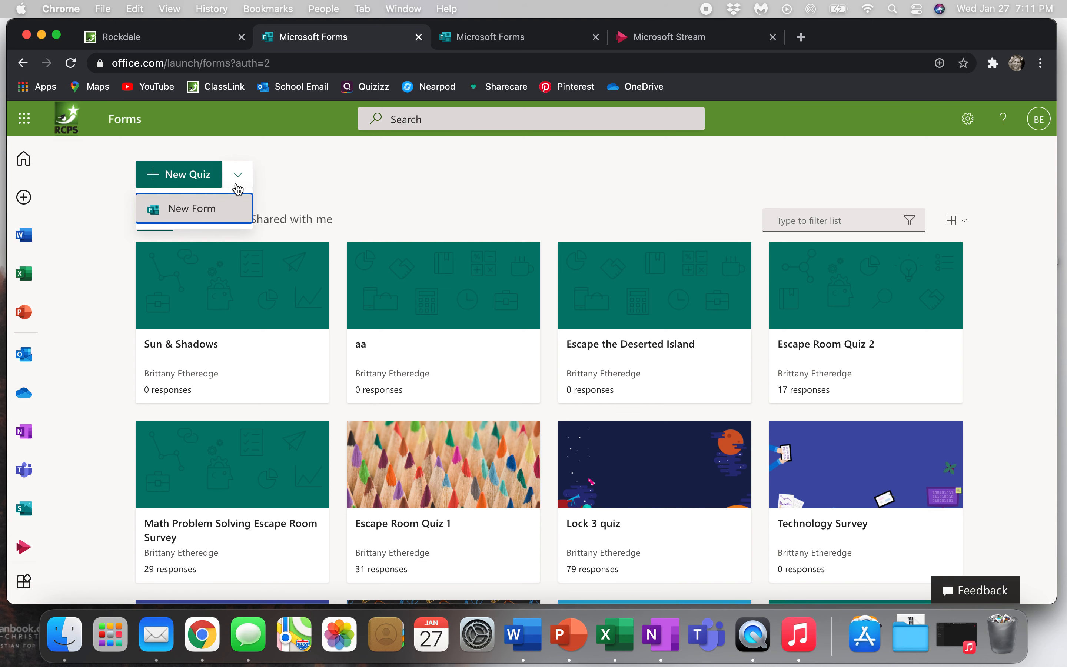
{"action": "left_click", "coordinate": [214, 213]}
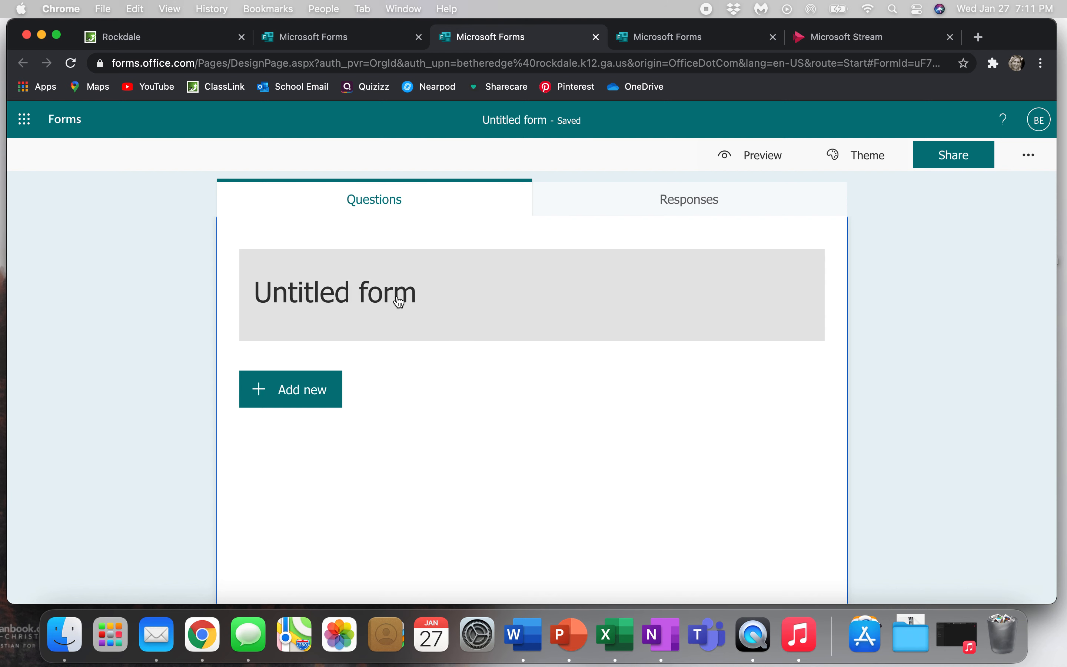
Title the untitled form "Sun and Shadows".
{"action": "left_click", "coordinate": [400, 302]}
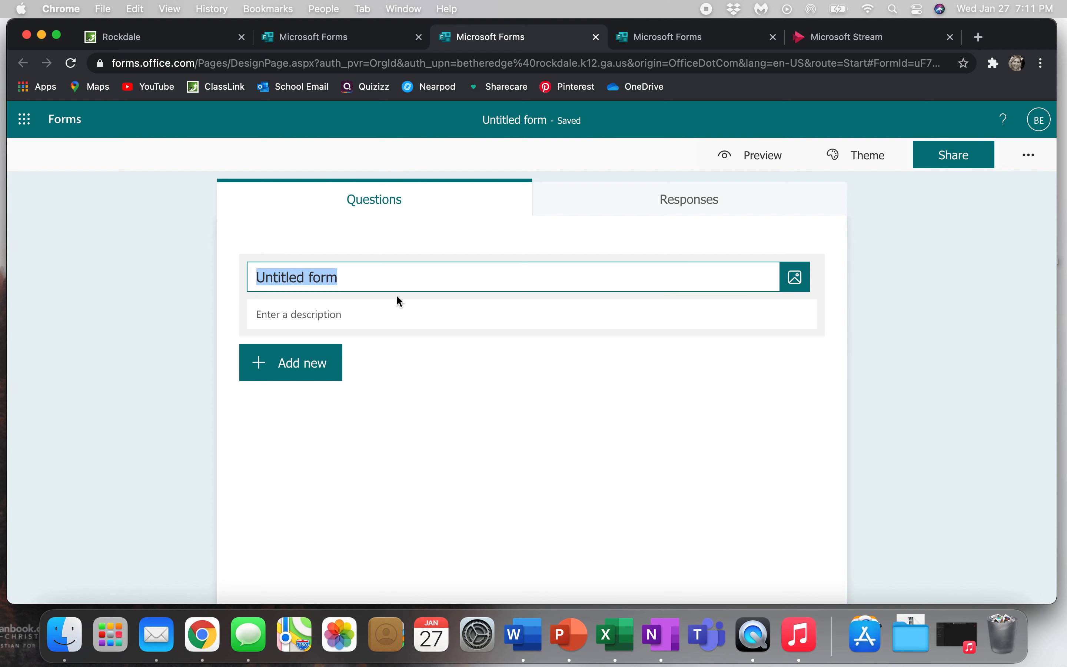
{"action": "type", "text": "Sun and "}
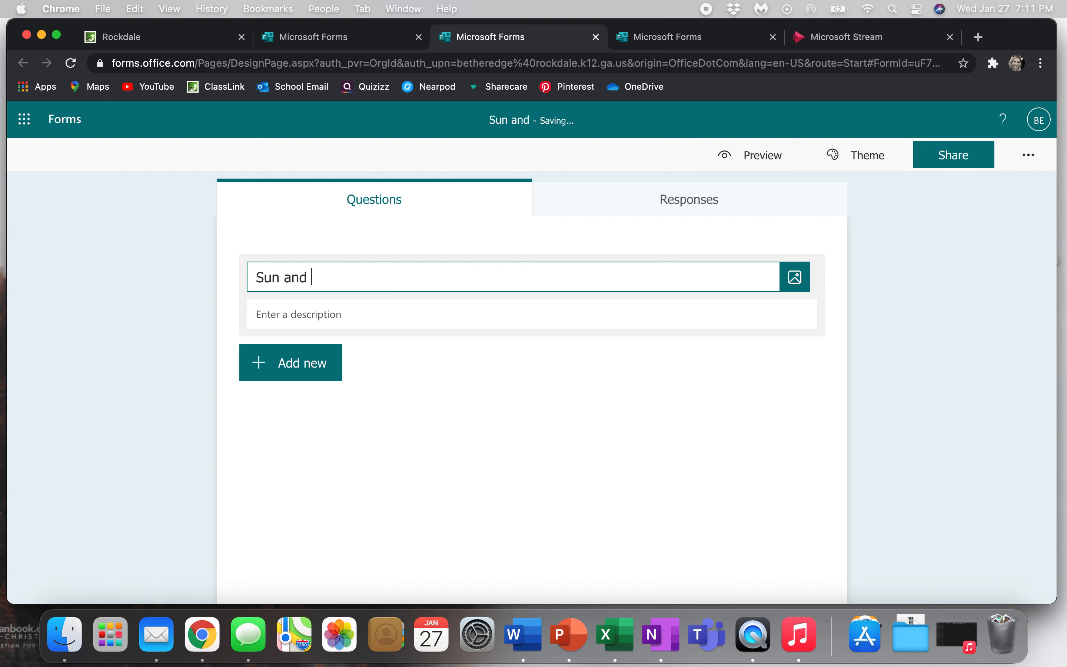
{"action": "type", "text": "Shadows"}
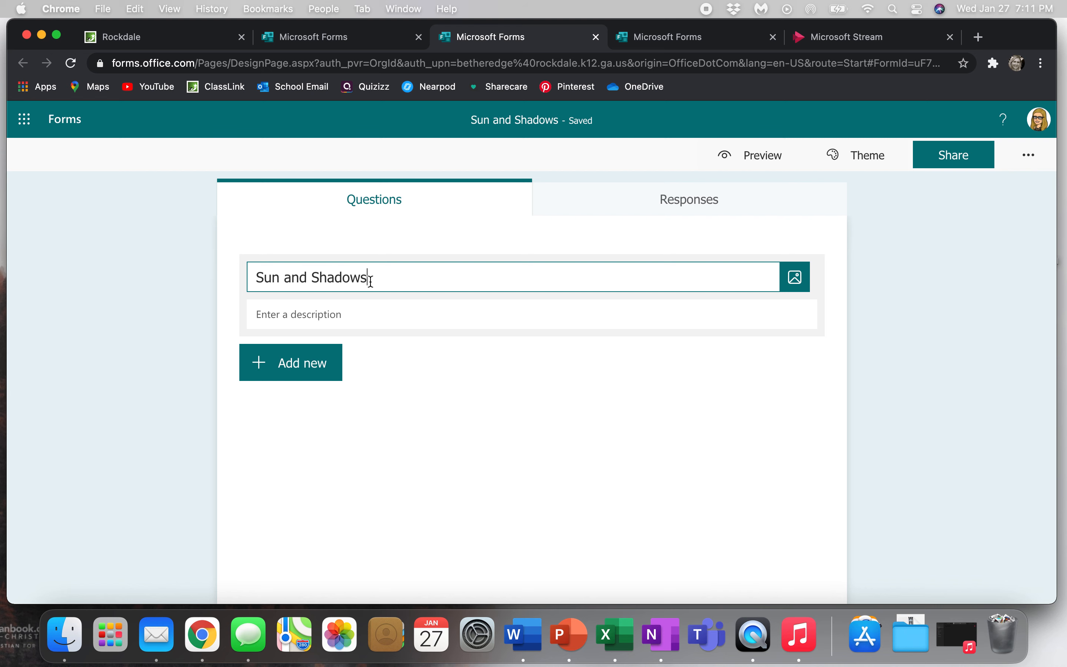
Start inserting an image beside the form title and search Bing for "sun and shadows".
{"action": "left_click", "coordinate": [796, 277]}
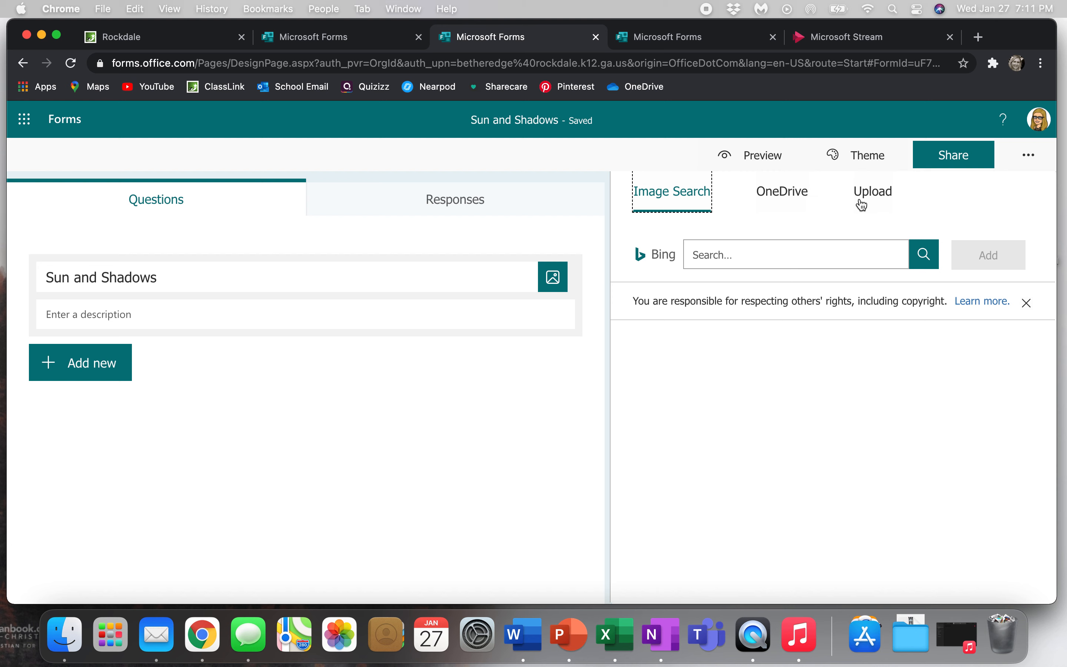
{"action": "left_click", "coordinate": [767, 255]}
{"action": "type", "text": "sun and sh"}
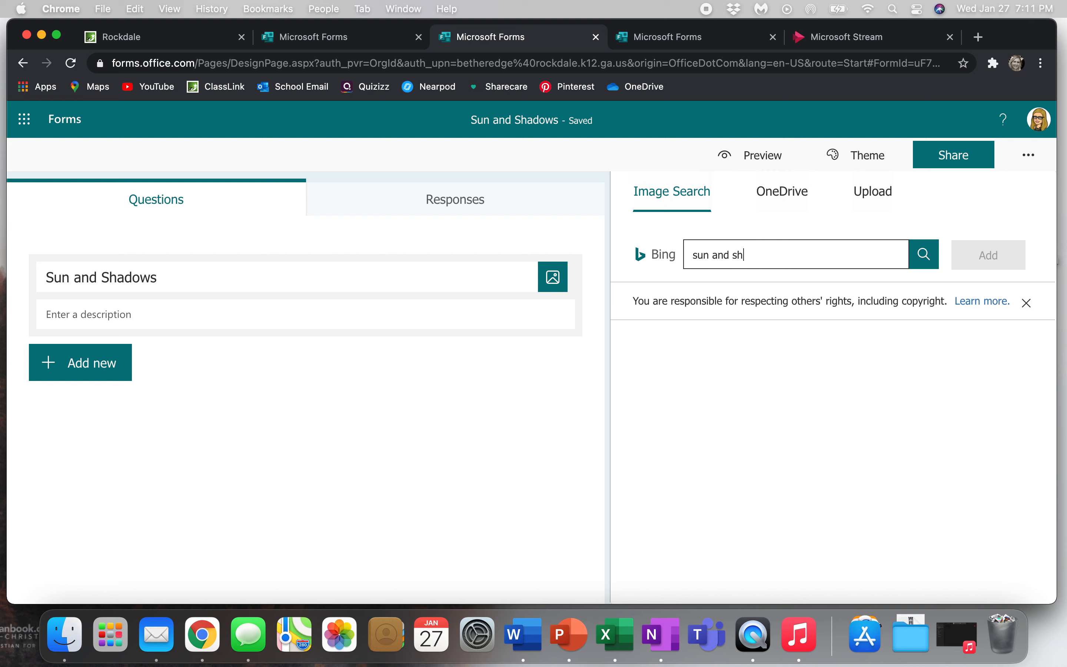
{"action": "type", "text": "adows"}
{"action": "key", "text": "Return"}
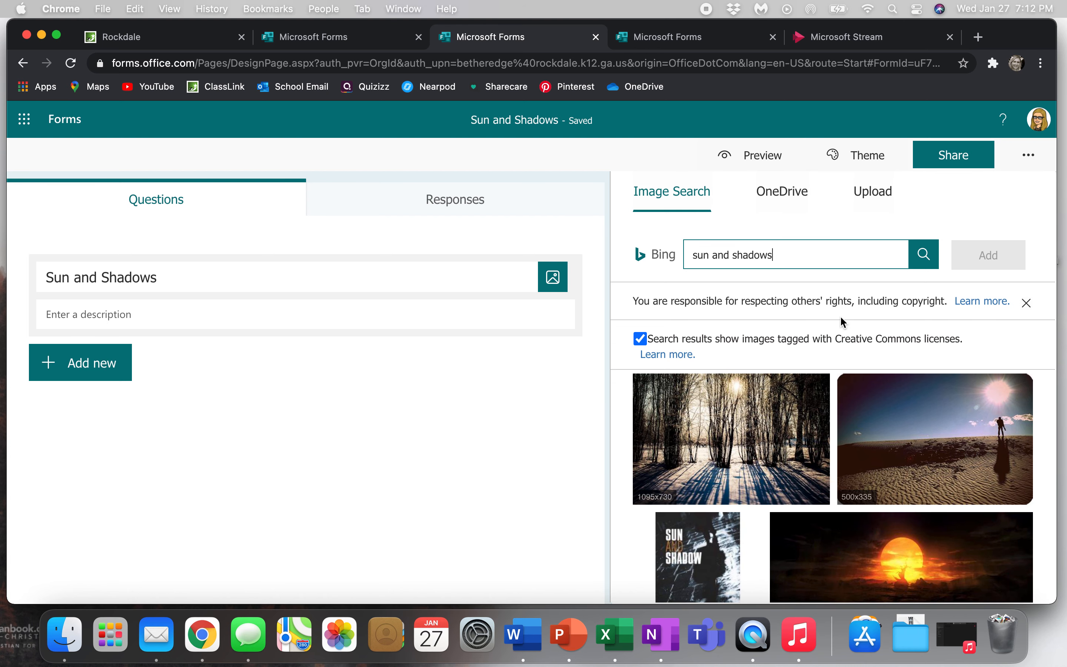
Try to add the image of long tree shadows in a forest to the form title.
{"action": "scroll", "coordinate": [779, 477], "scroll_direction": "down", "scroll_amount": 1}
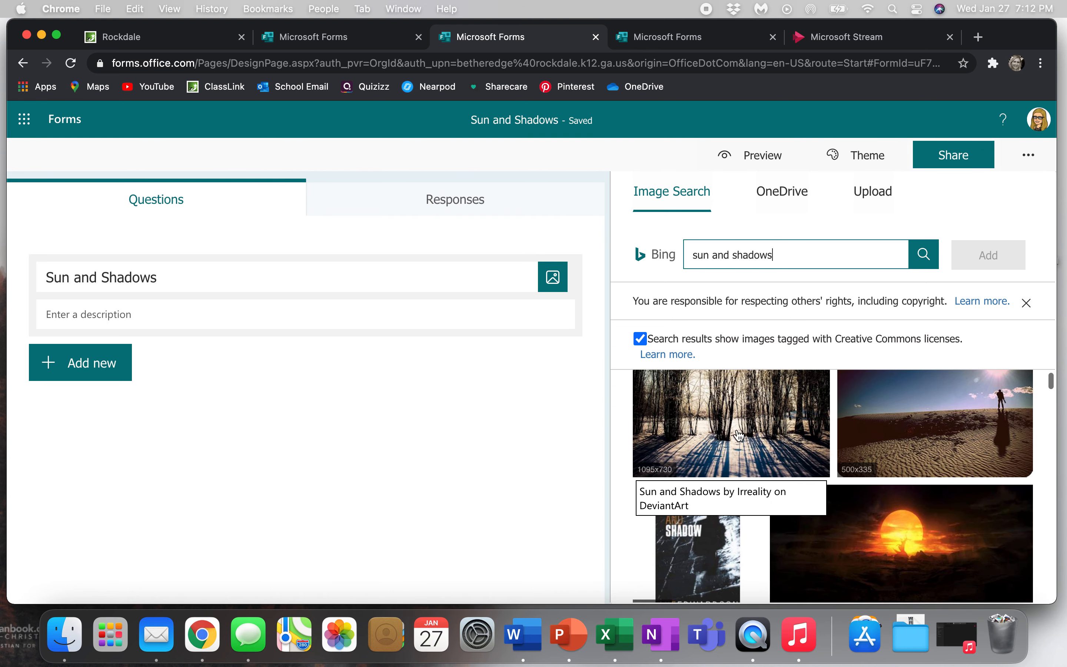
{"action": "left_click", "coordinate": [736, 433]}
{"action": "left_click", "coordinate": [992, 264]}
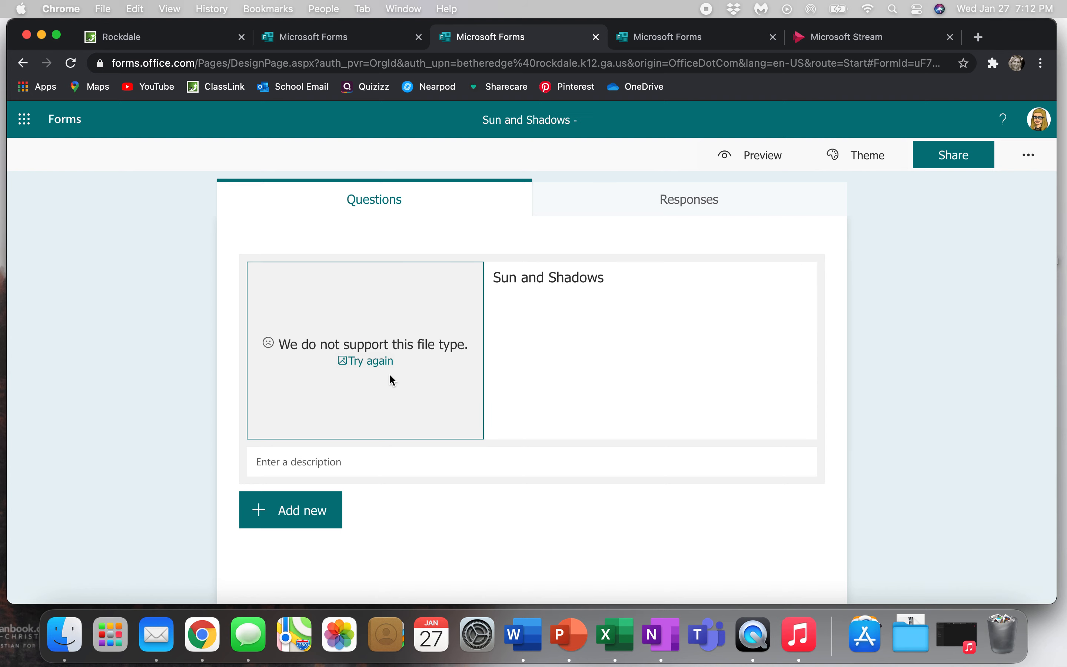
Retry the title image with the 500x335 picture of a person standing in the desert under the sun.
{"action": "left_click", "coordinate": [374, 361]}
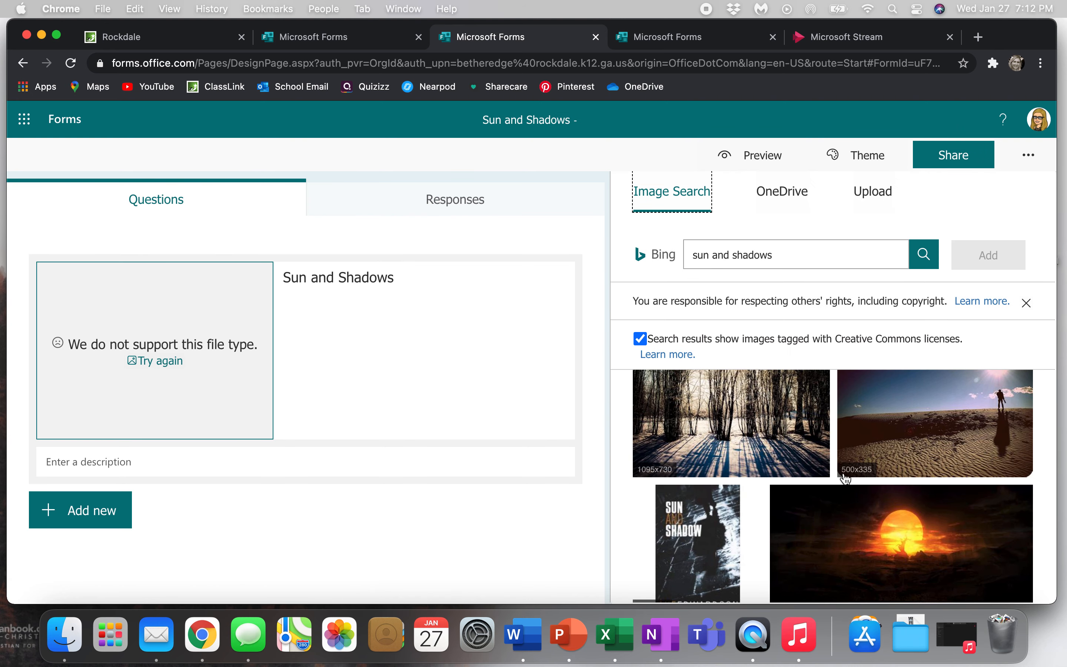
{"action": "left_click", "coordinate": [908, 428]}
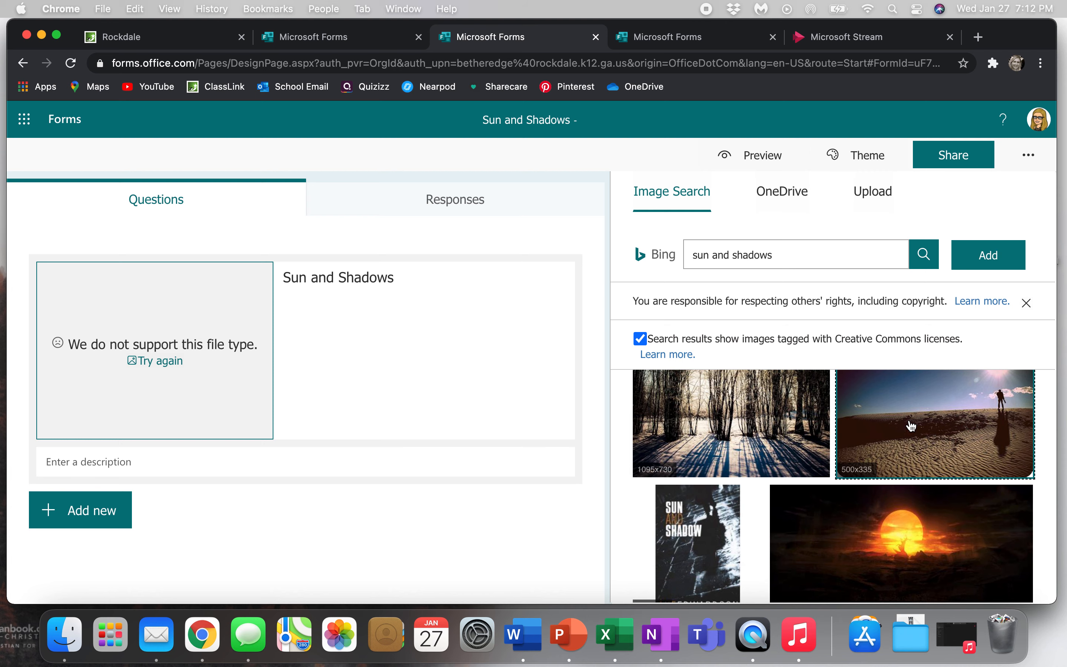
{"action": "left_click", "coordinate": [997, 266]}
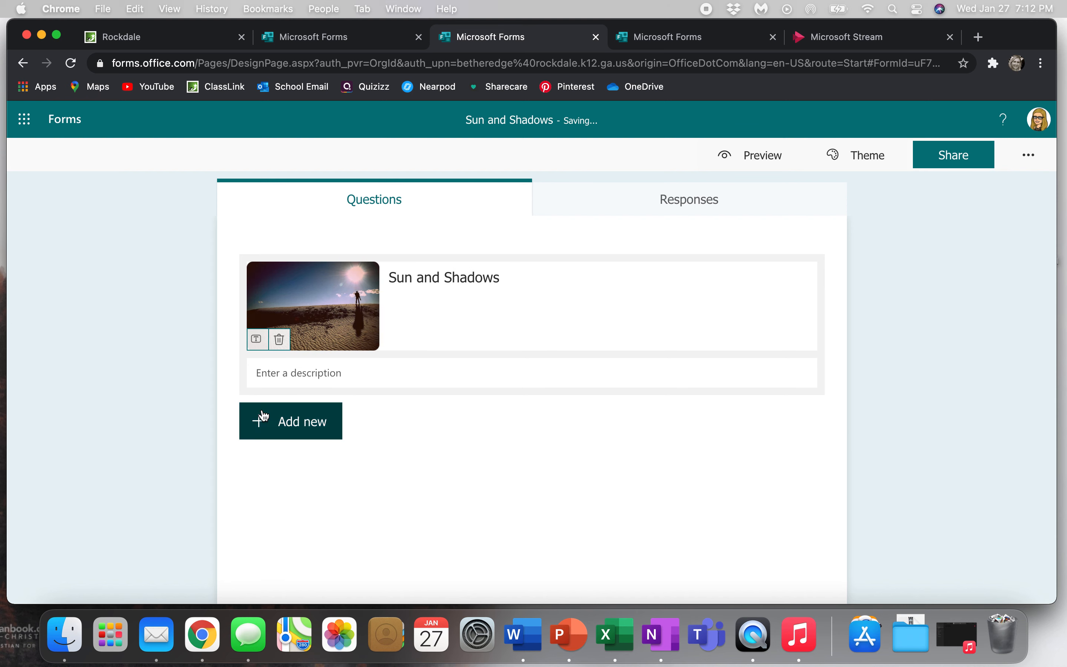
{"action": "left_click", "coordinate": [339, 372]}
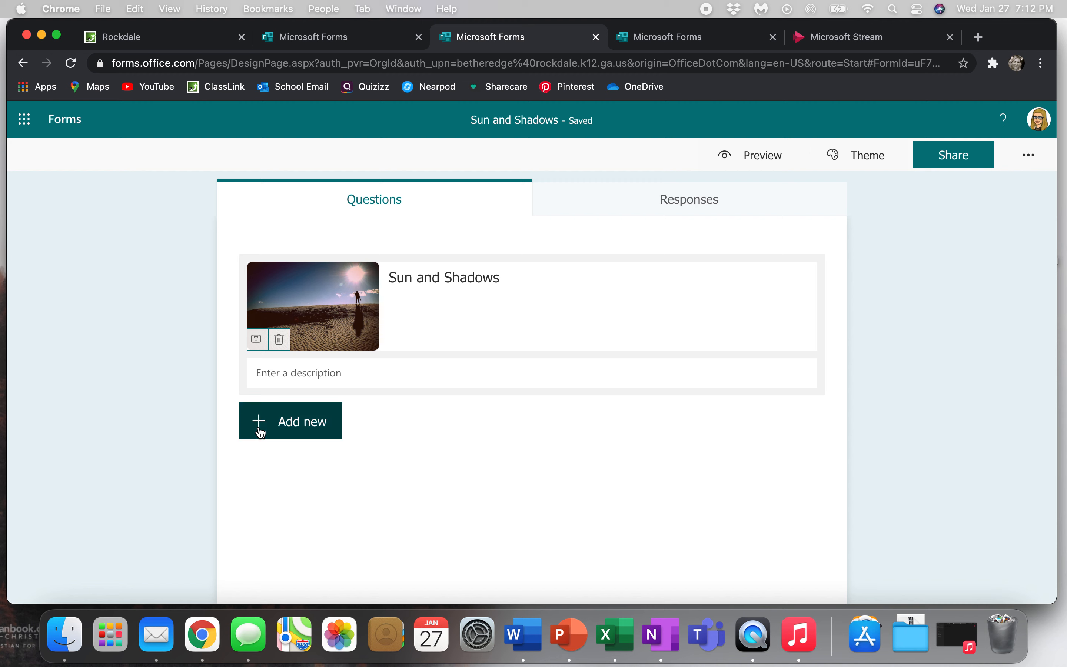
Examine the question types available for a new question, including the additional ones, without adding any.
{"action": "left_click", "coordinate": [311, 439]}
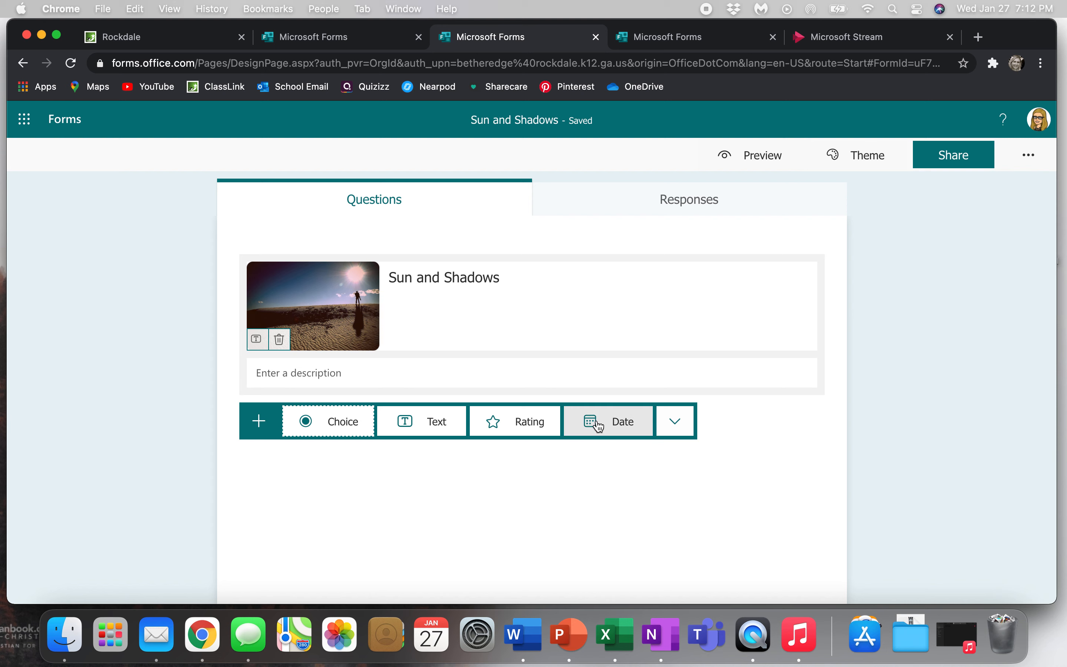
{"action": "left_click", "coordinate": [670, 426]}
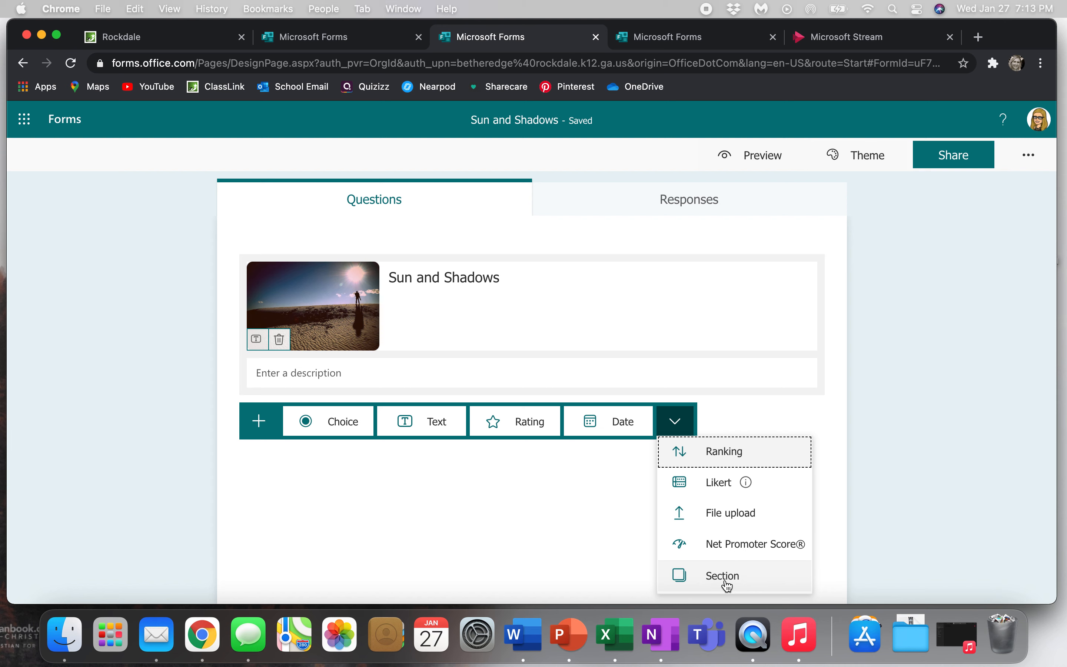
{"action": "left_click", "coordinate": [495, 529]}
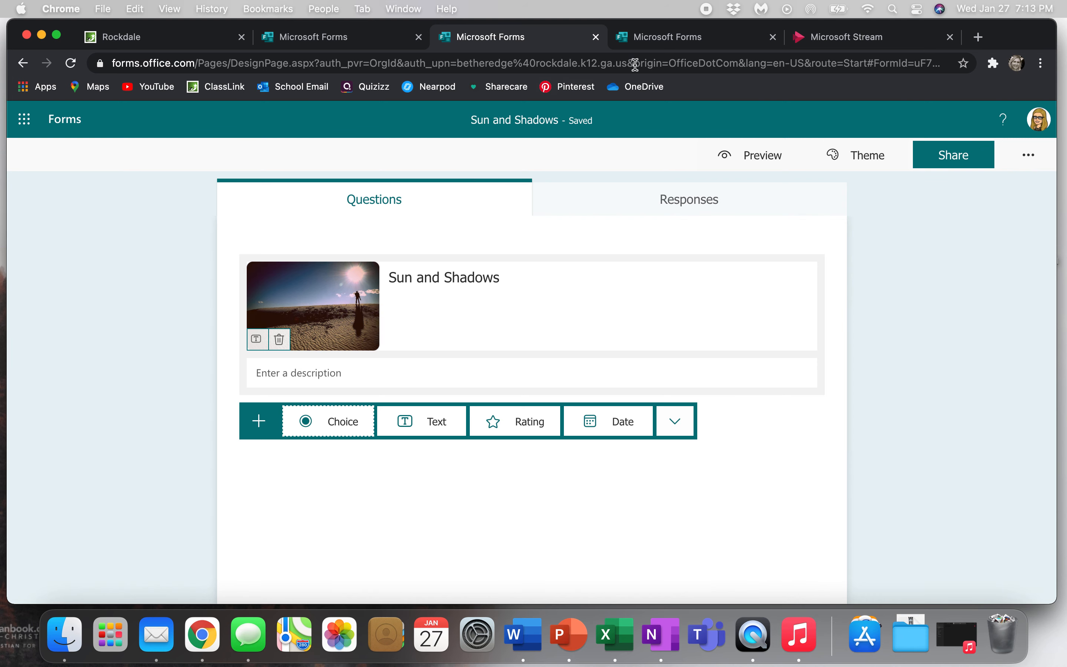
Switch to the already prepared "Sun & Shadows" form and review its title, questions and answer choices.
{"action": "left_click", "coordinate": [654, 44]}
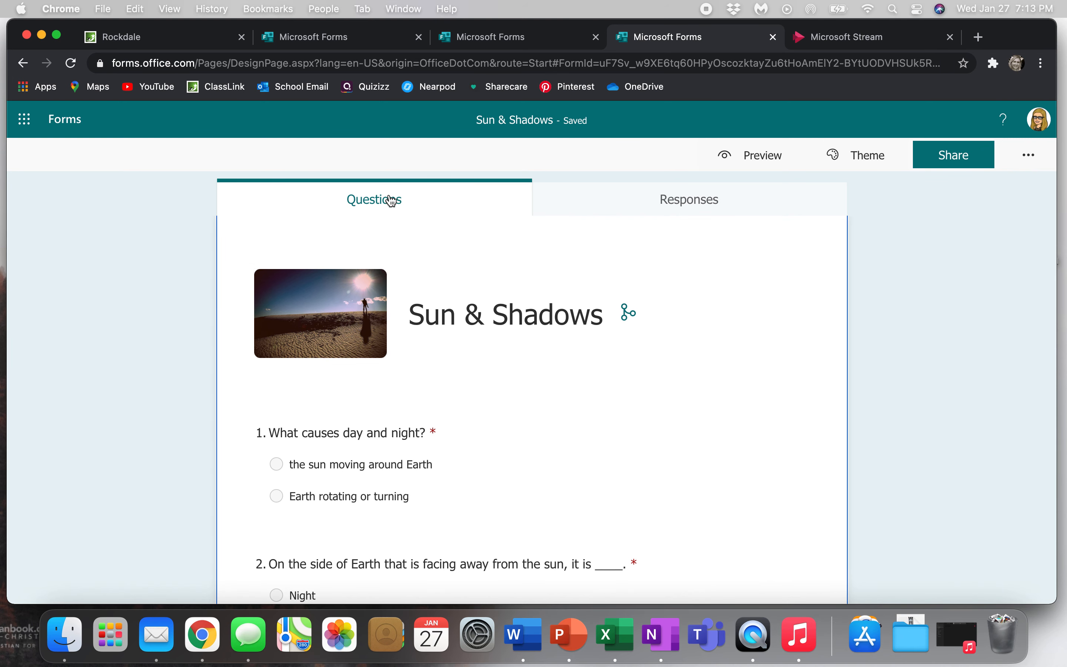
{"action": "scroll", "coordinate": [516, 303], "scroll_direction": "down", "scroll_amount": 5}
{"action": "scroll", "coordinate": [518, 304], "scroll_direction": "down", "scroll_amount": 4}
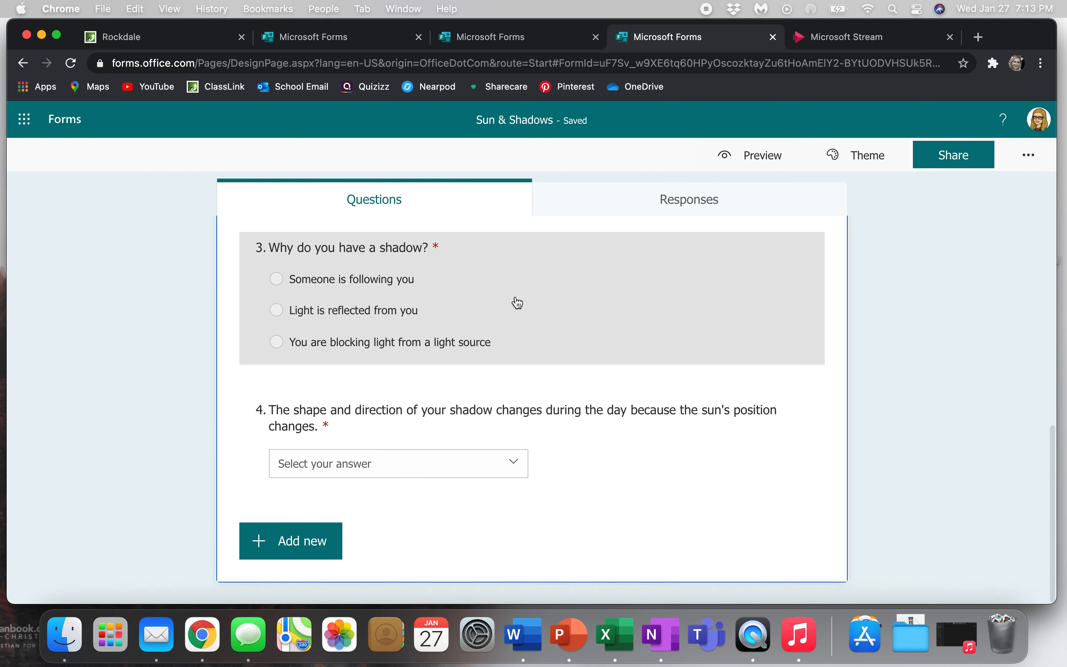
{"action": "scroll", "coordinate": [518, 303], "scroll_direction": "up", "scroll_amount": 6}
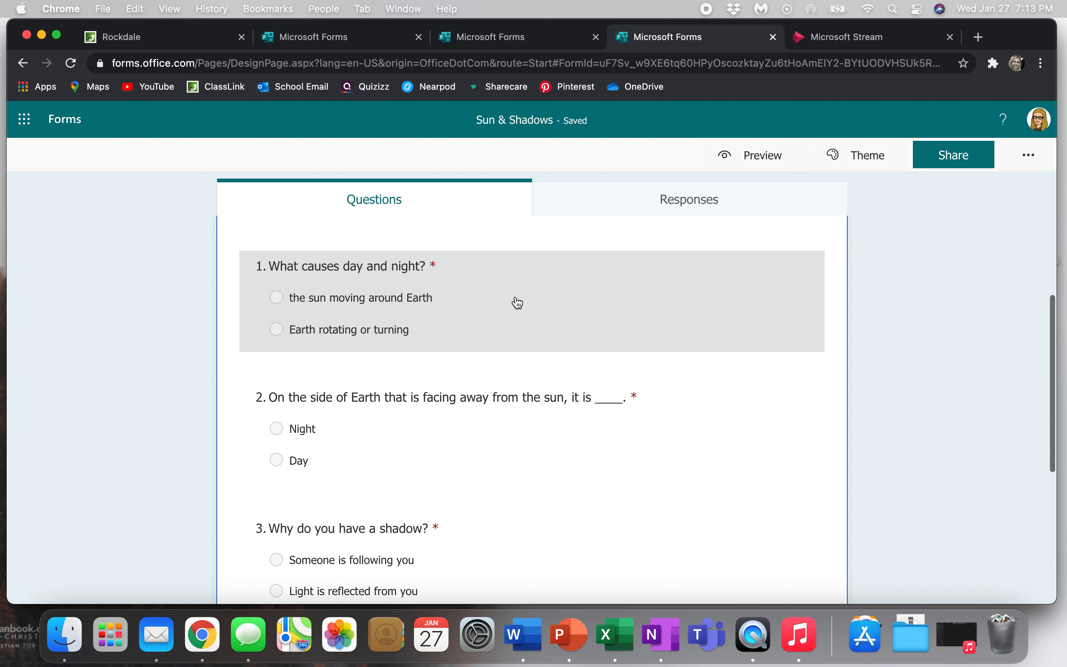
{"action": "scroll", "coordinate": [517, 302], "scroll_direction": "up", "scroll_amount": 2}
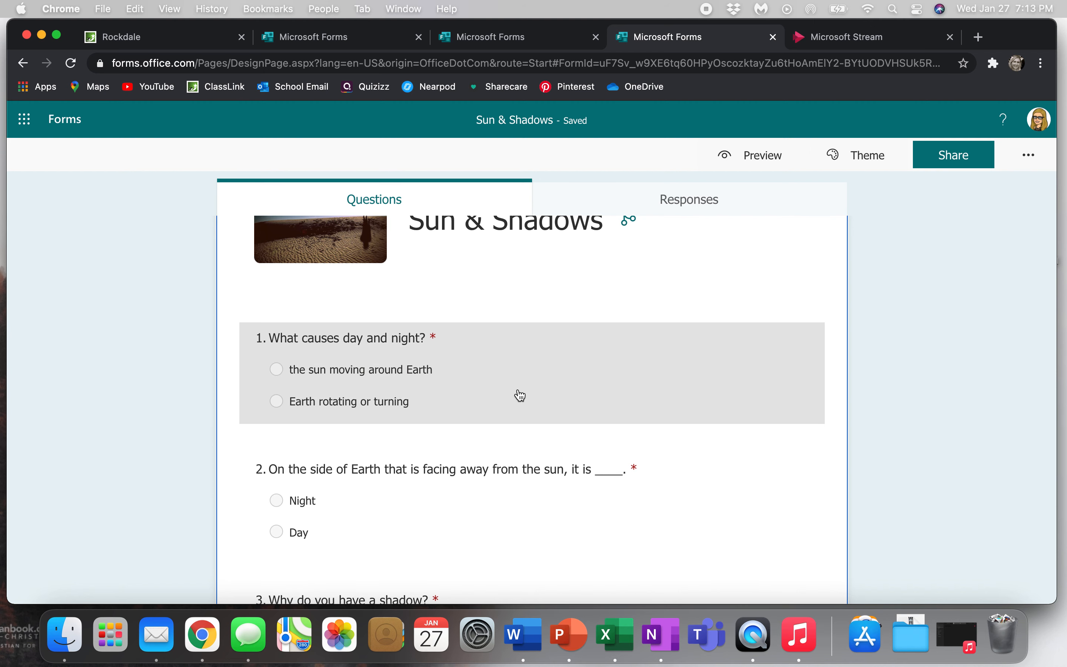
{"action": "scroll", "coordinate": [520, 395], "scroll_direction": "up", "scroll_amount": 2}
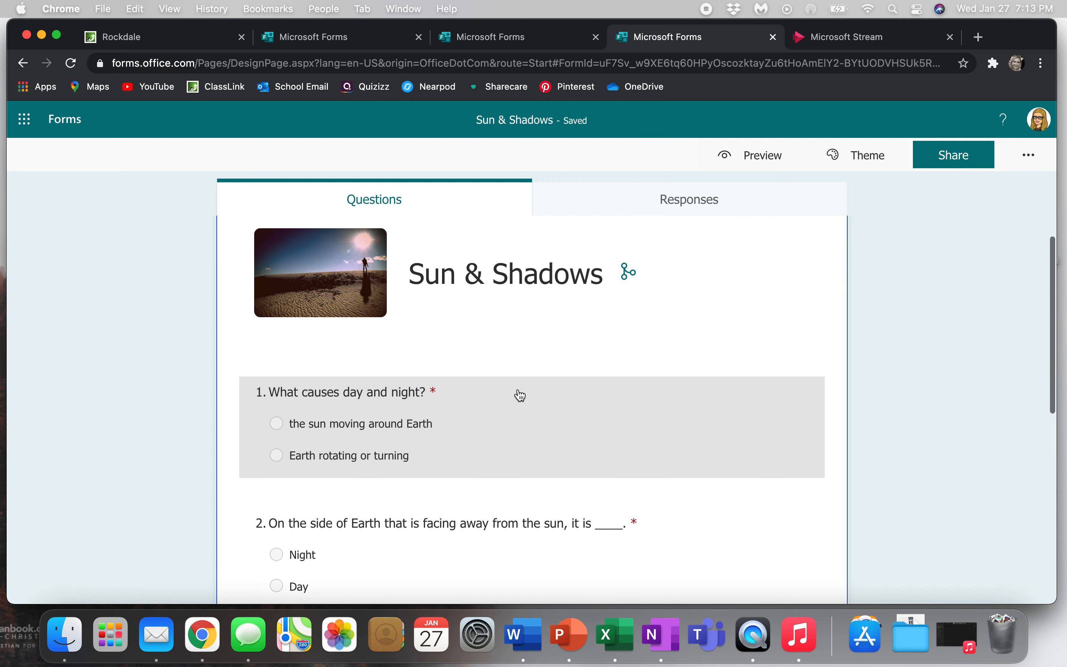
{"action": "scroll", "coordinate": [520, 395], "scroll_direction": "down", "scroll_amount": 3}
{"action": "scroll", "coordinate": [520, 395], "scroll_direction": "up", "scroll_amount": 2}
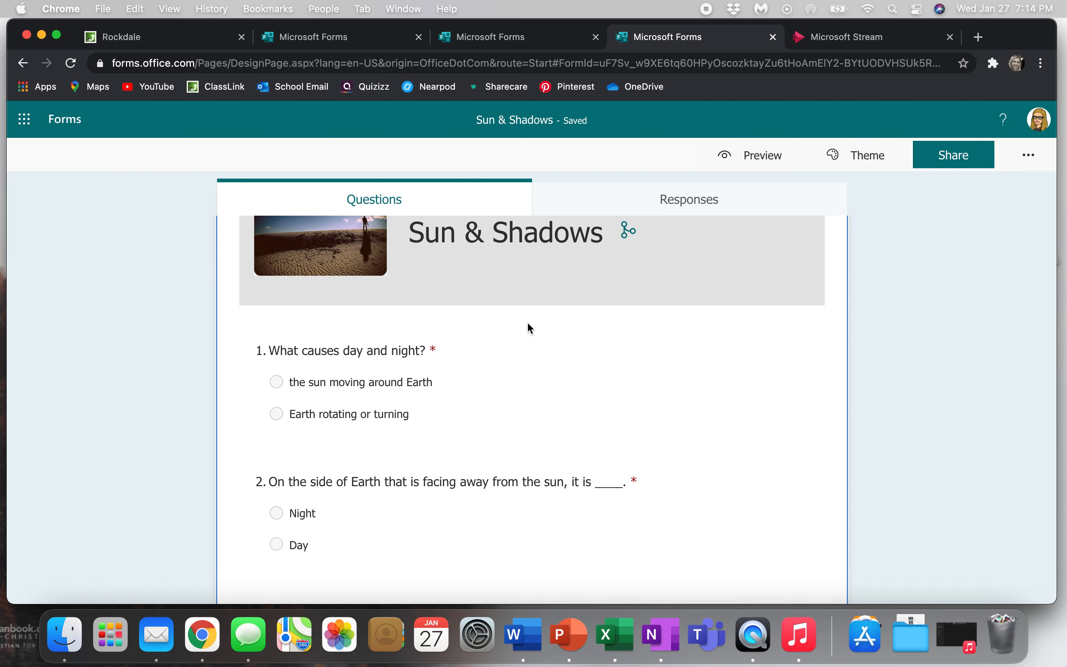
{"action": "scroll", "coordinate": [508, 350], "scroll_direction": "down", "scroll_amount": 8}
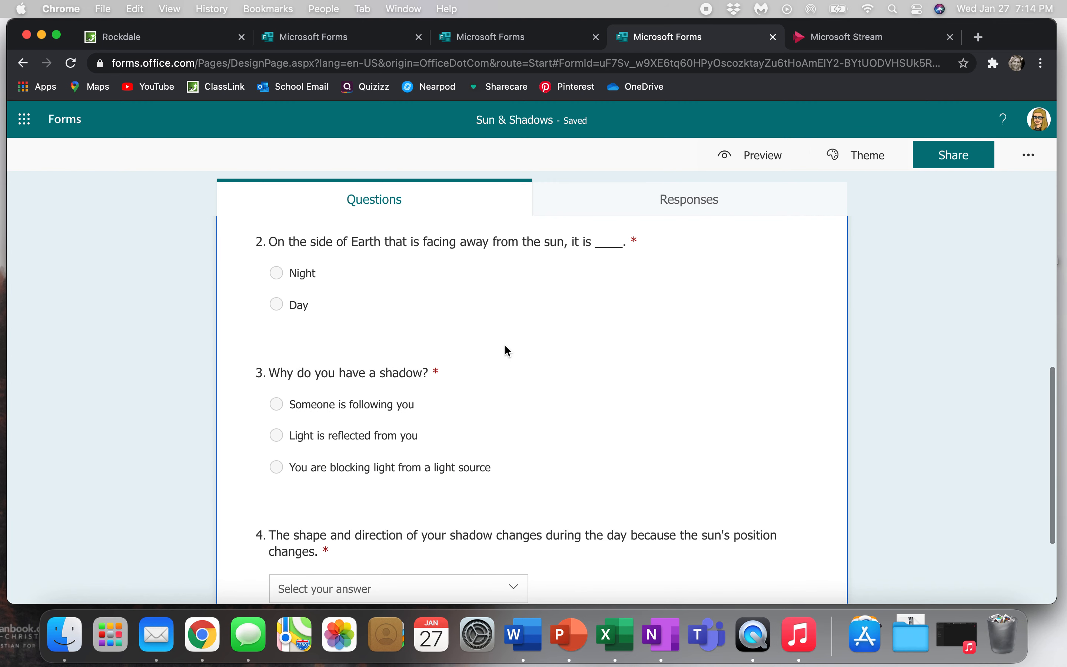
{"action": "scroll", "coordinate": [507, 351], "scroll_direction": "down", "scroll_amount": 3}
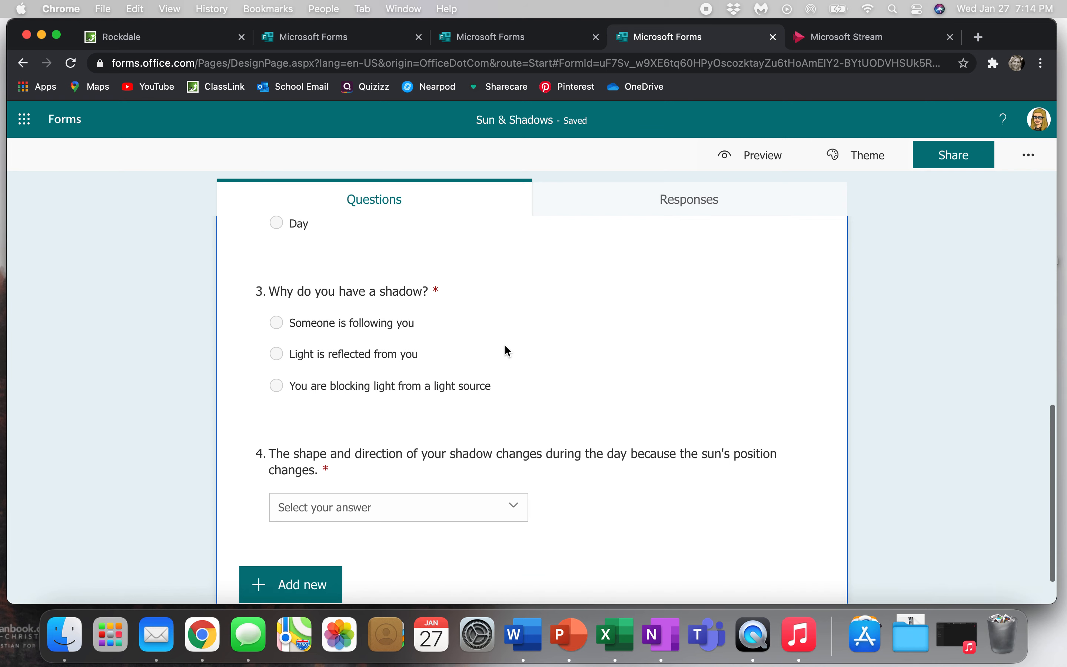
{"action": "scroll", "coordinate": [504, 344], "scroll_direction": "up", "scroll_amount": 11}
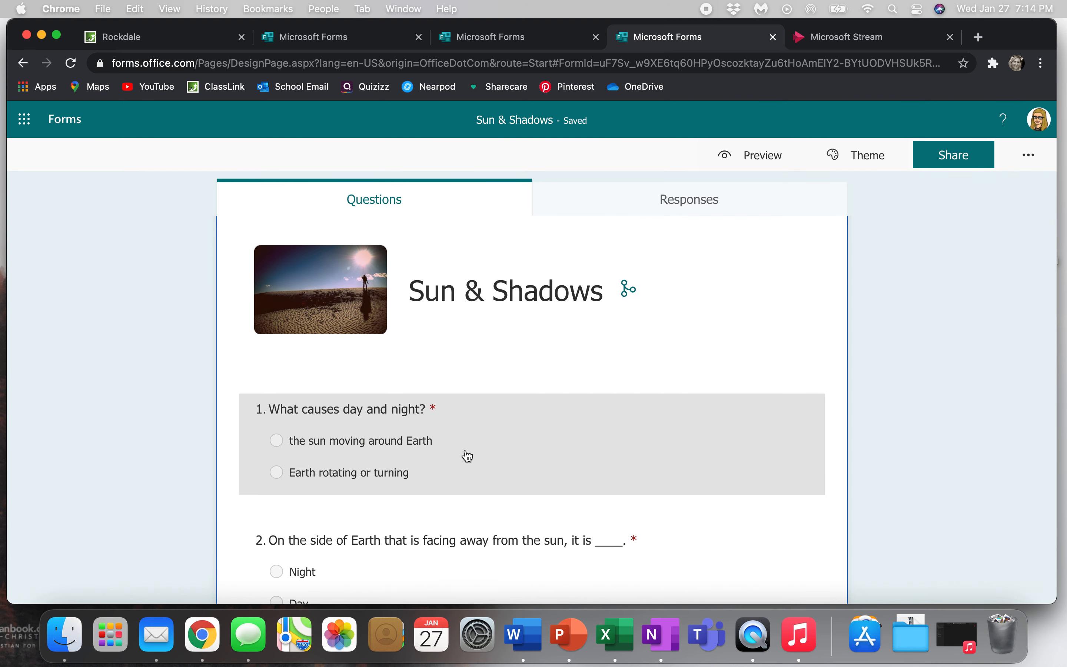
Open the question "What causes day and night?" for editing and examine its answer options and settings.
{"action": "left_click", "coordinate": [468, 457]}
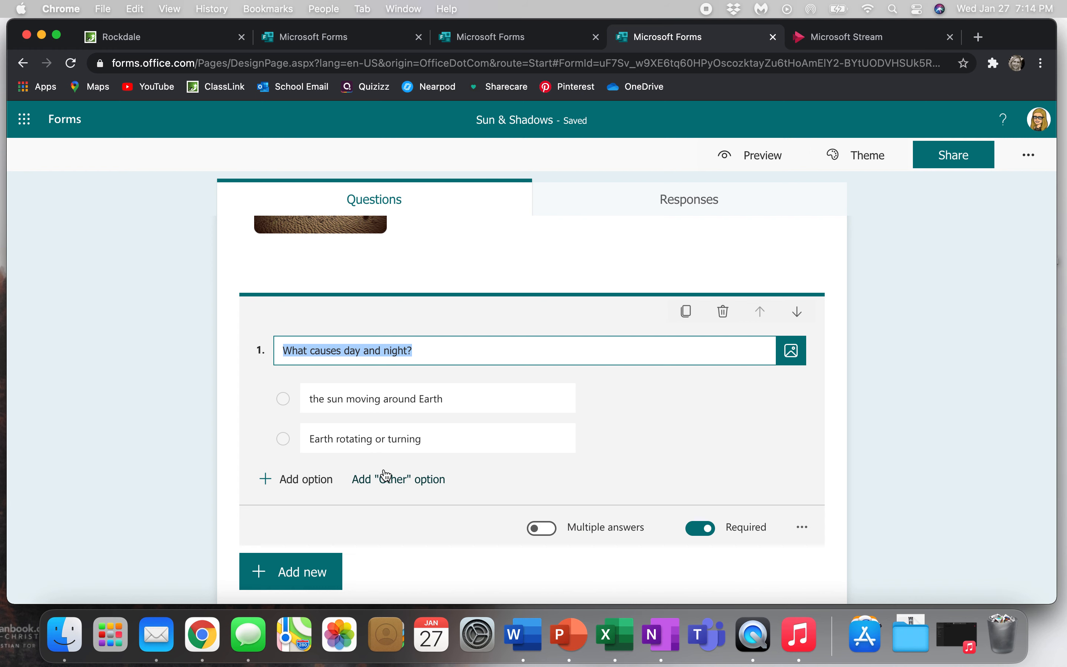
{"action": "scroll", "coordinate": [381, 476], "scroll_direction": "down", "scroll_amount": 4}
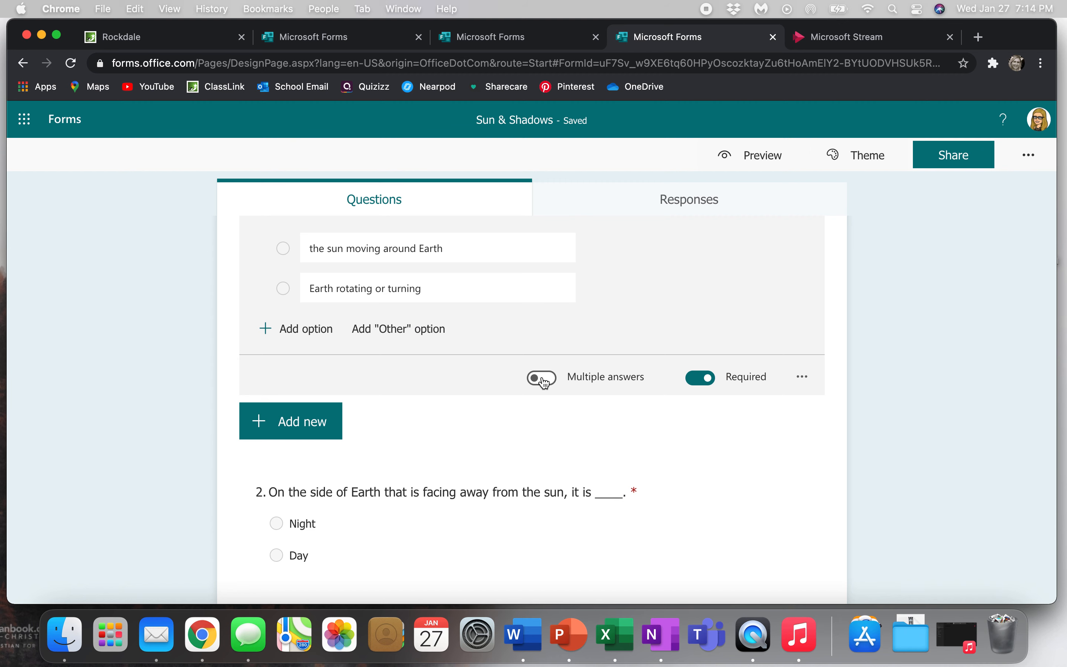
{"action": "scroll", "coordinate": [544, 383], "scroll_direction": "up", "scroll_amount": 2}
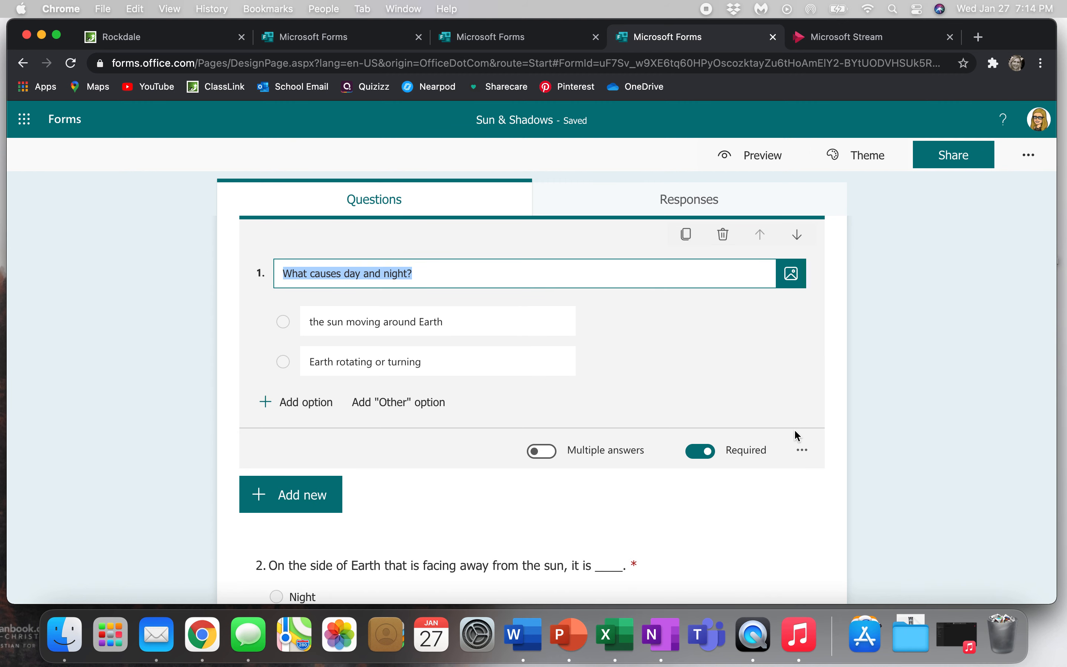
Switch question 1's answer choices to a drop-down list and back to regular choice options.
{"action": "left_click", "coordinate": [801, 458]}
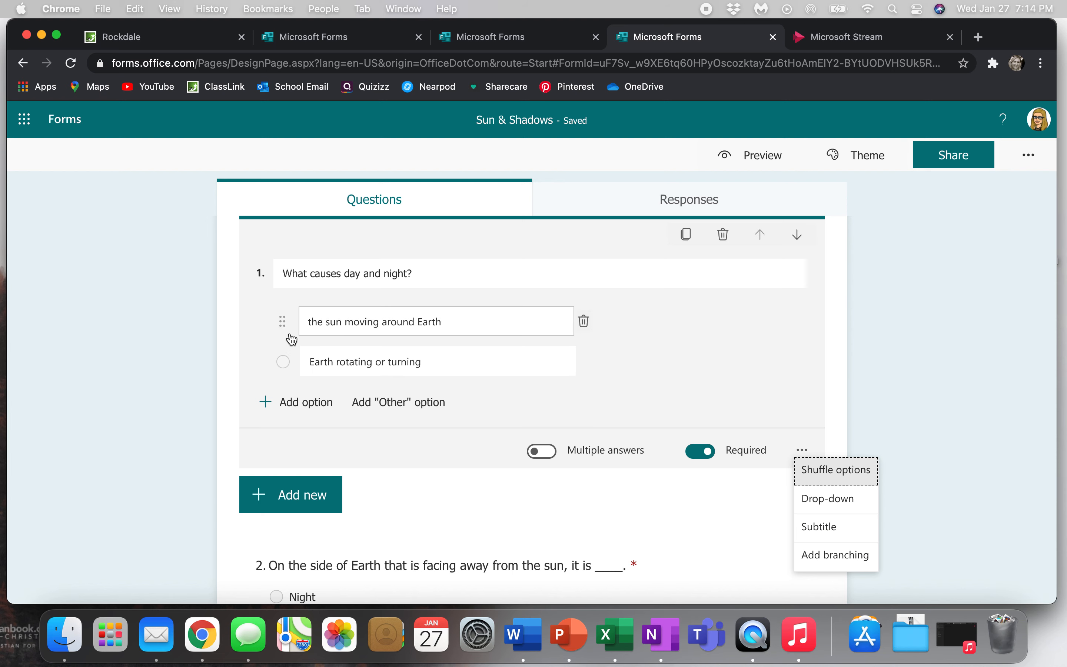
{"action": "left_click", "coordinate": [853, 508]}
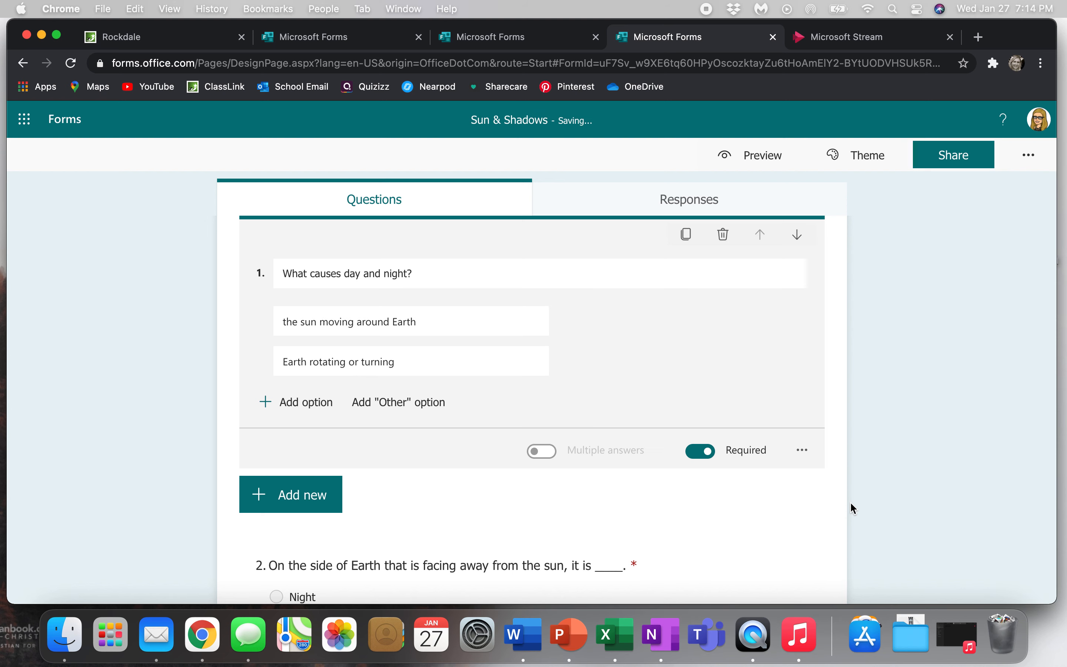
{"action": "left_click", "coordinate": [804, 458]}
{"action": "left_click", "coordinate": [825, 499]}
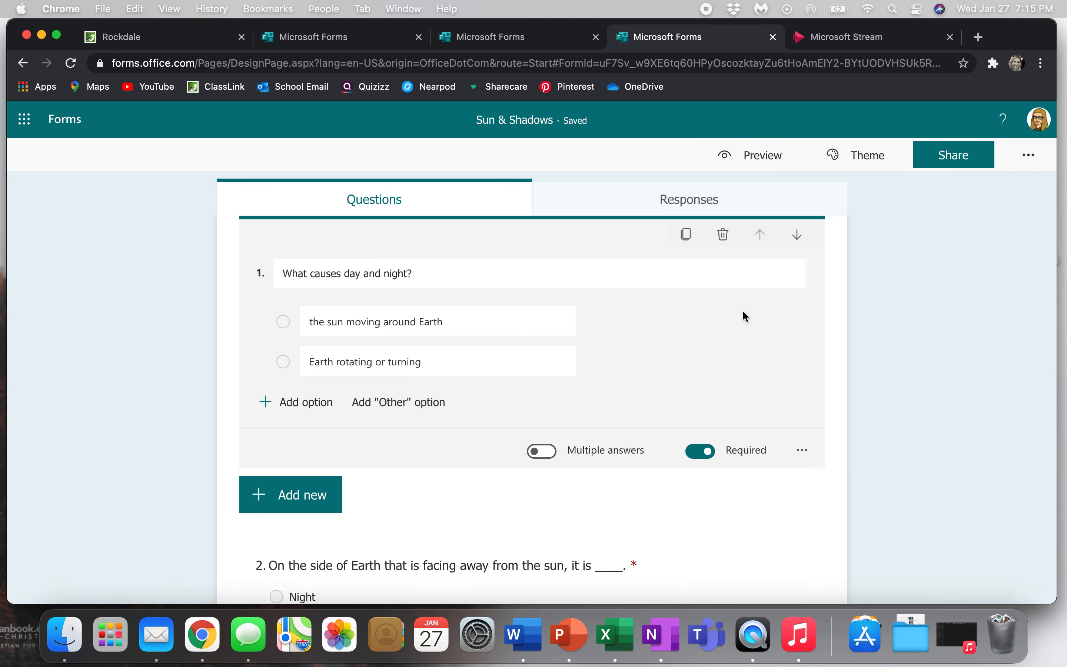
Open question 4 about the shadow's shape and direction and examine its True and False answer options.
{"action": "scroll", "coordinate": [743, 484], "scroll_direction": "down", "scroll_amount": 10}
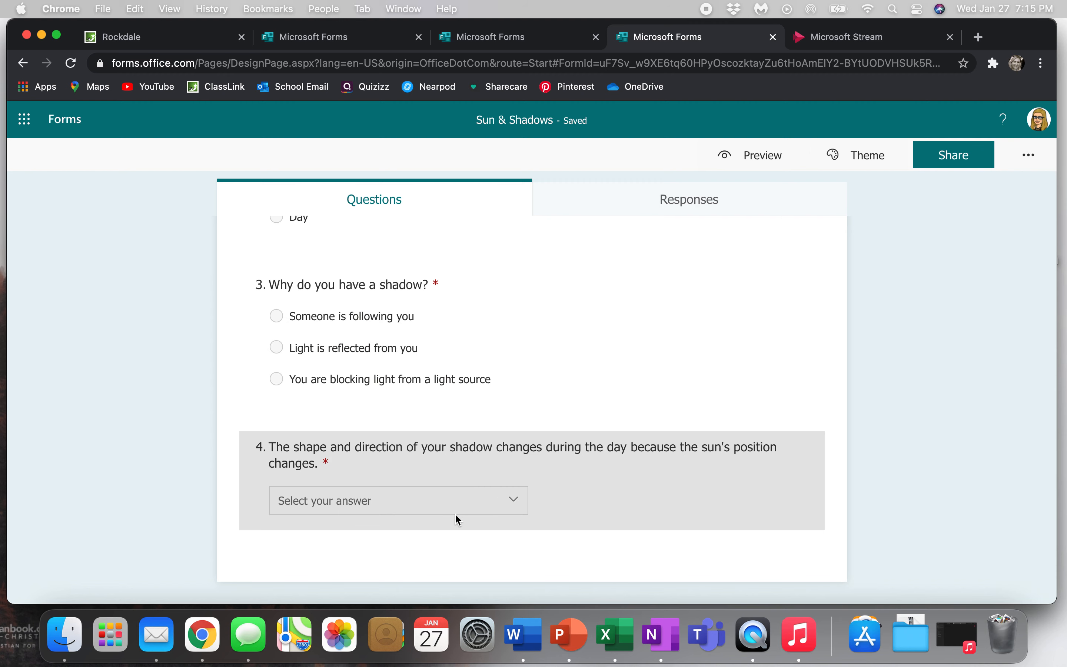
{"action": "left_click", "coordinate": [509, 507]}
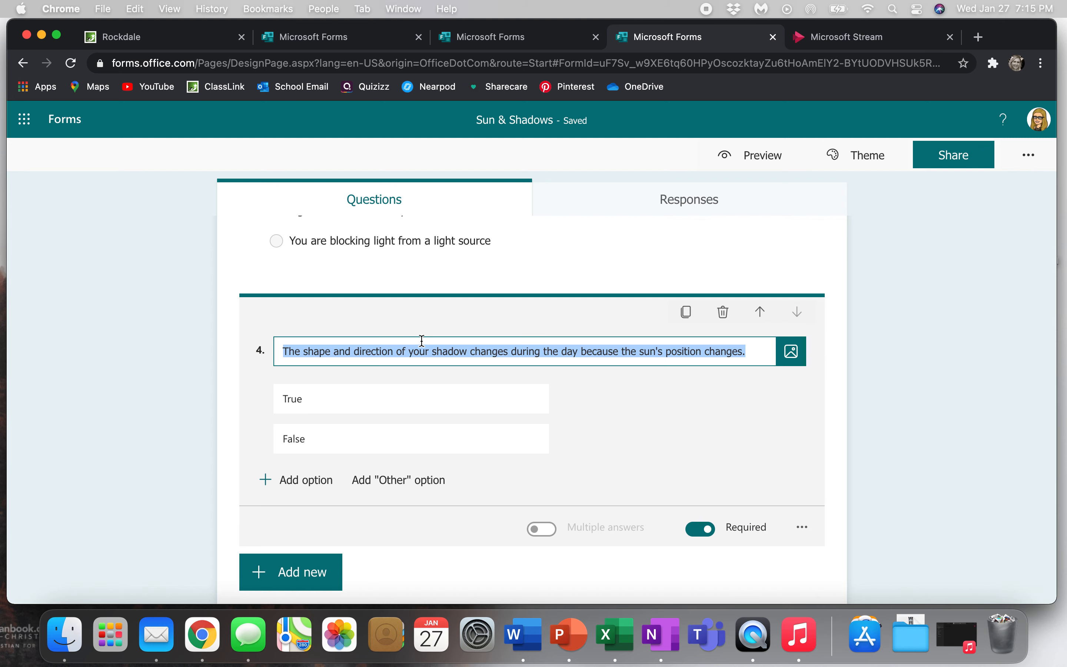
{"action": "scroll", "coordinate": [422, 340], "scroll_direction": "up", "scroll_amount": 10}
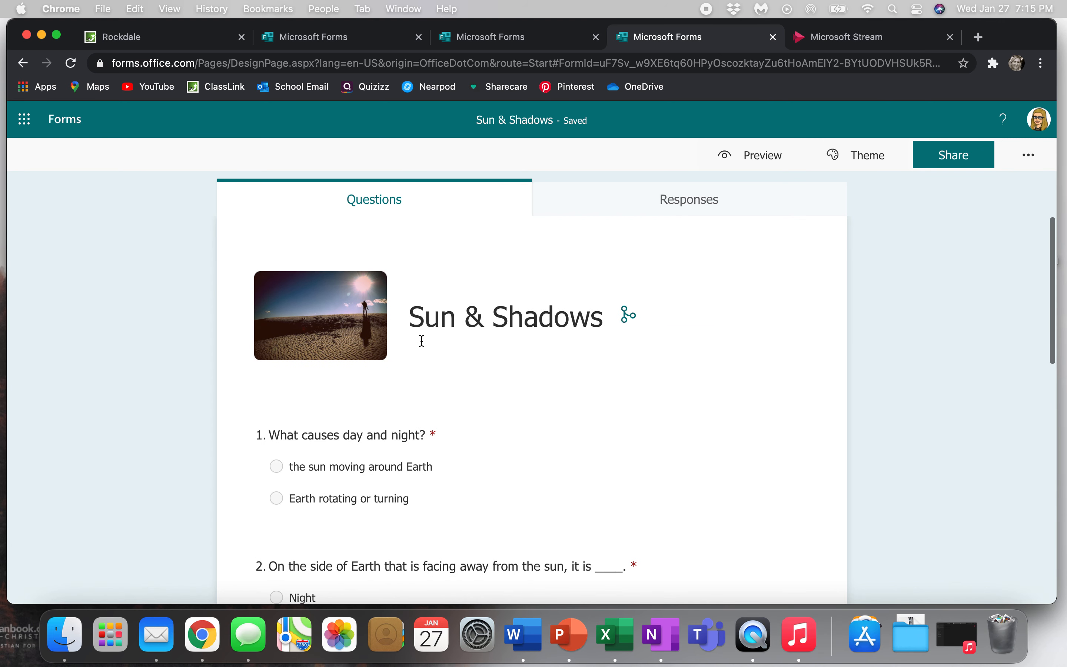
Open question 1 for editing and examine the media types that can be inserted, without adding any.
{"action": "left_click", "coordinate": [460, 461]}
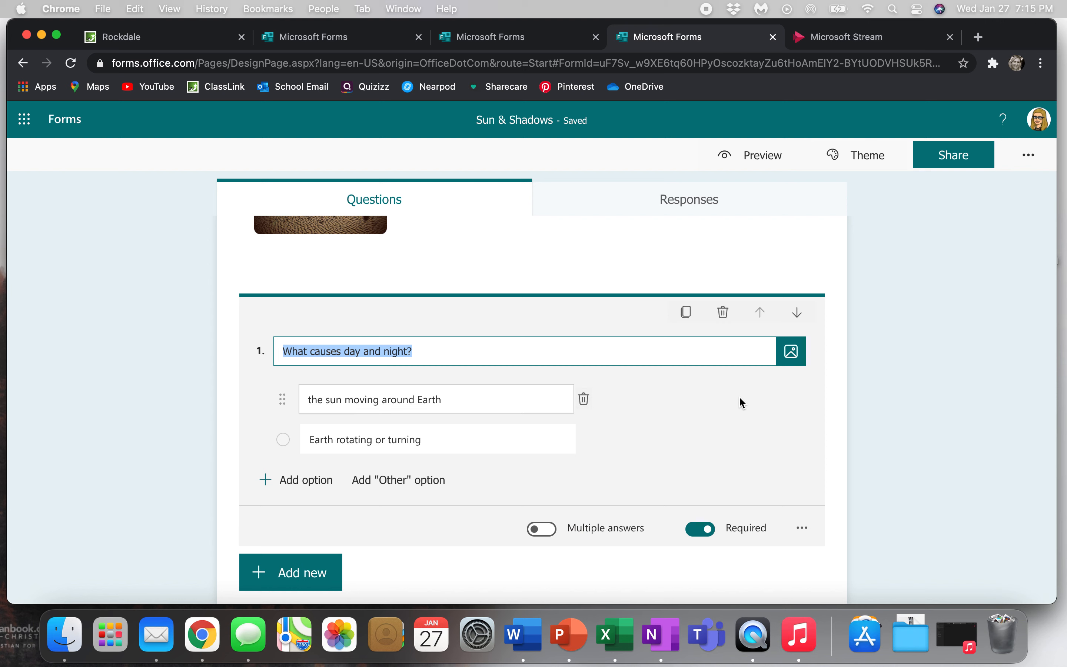
{"action": "left_click", "coordinate": [793, 354]}
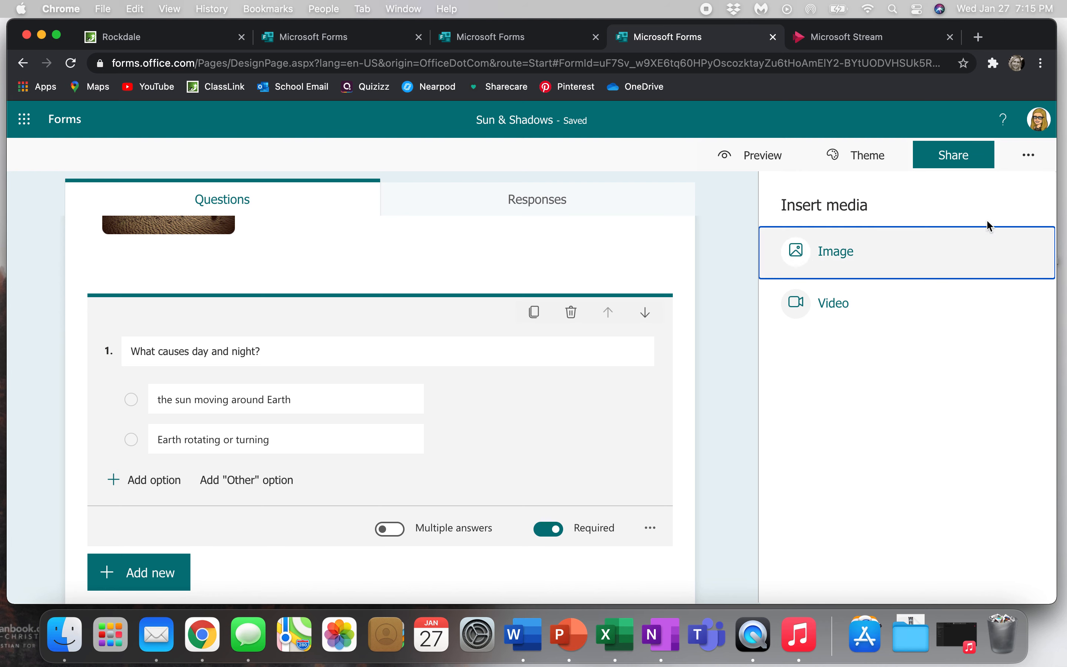
{"action": "left_click", "coordinate": [733, 337]}
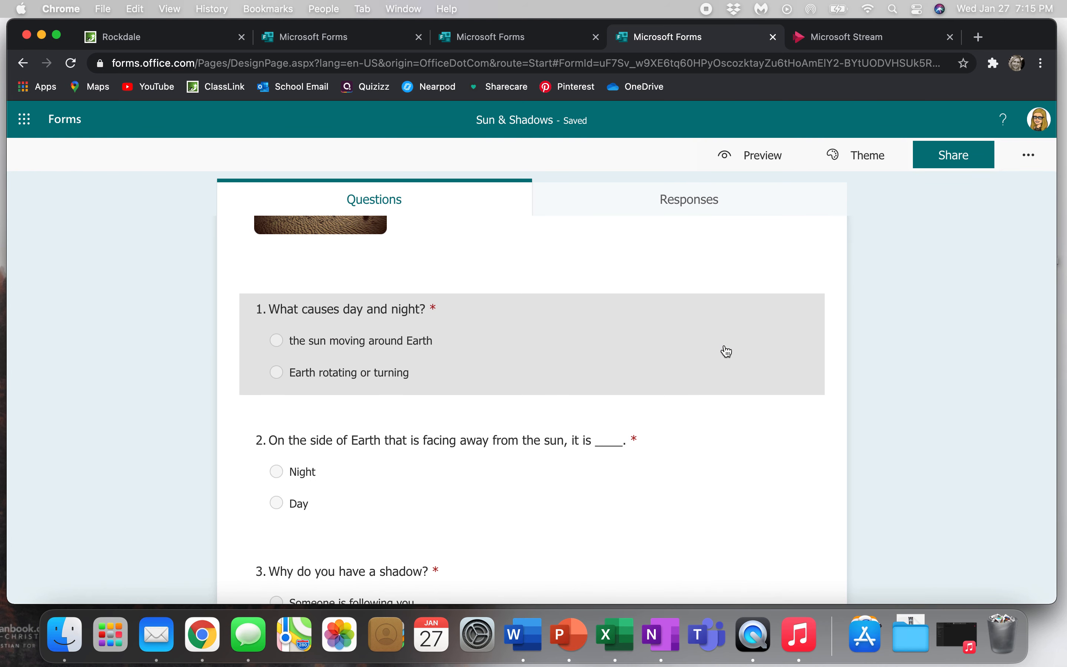
Review the form's four questions and their answer choices from beginning to end.
{"action": "scroll", "coordinate": [636, 466], "scroll_direction": "down", "scroll_amount": 5}
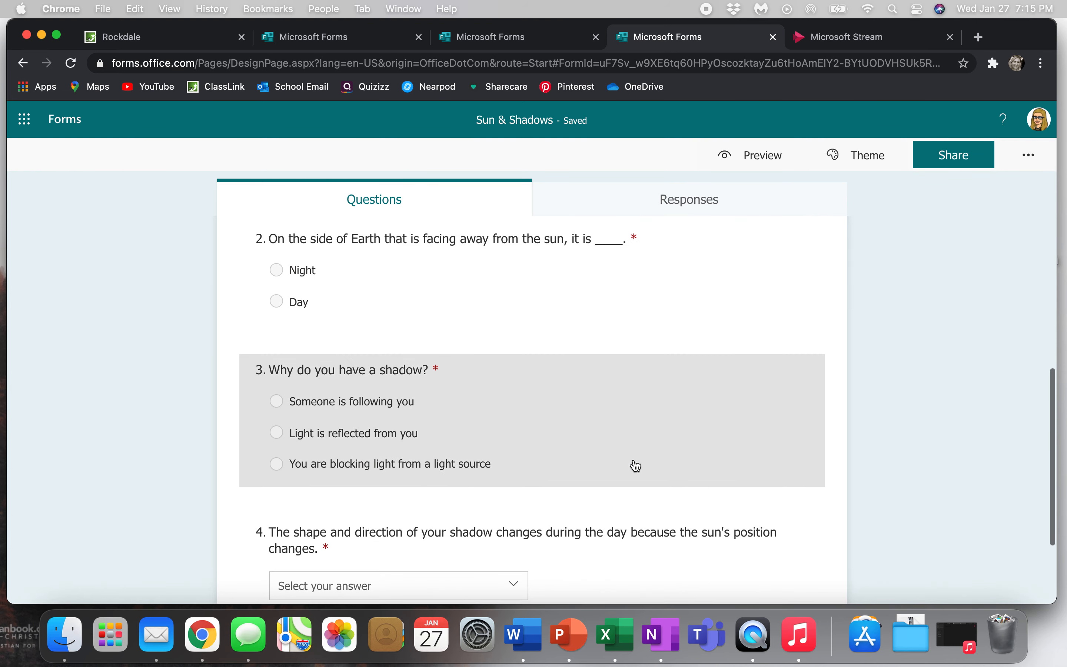
{"action": "scroll", "coordinate": [637, 466], "scroll_direction": "down", "scroll_amount": 3}
{"action": "scroll", "coordinate": [637, 466], "scroll_direction": "up", "scroll_amount": 6}
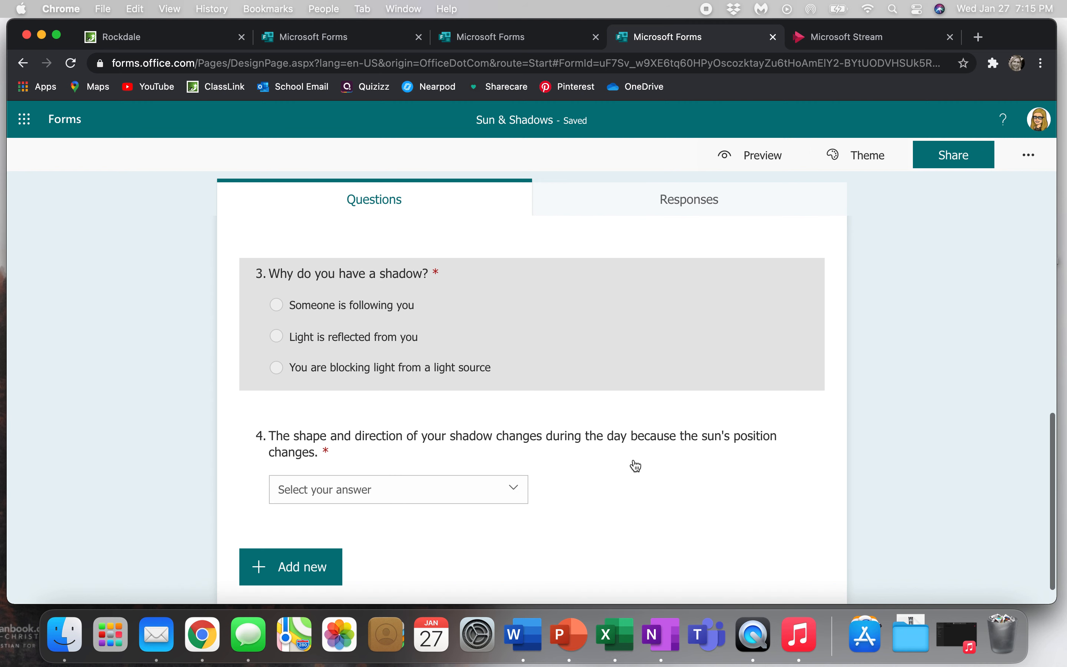
{"action": "scroll", "coordinate": [636, 466], "scroll_direction": "up", "scroll_amount": 3}
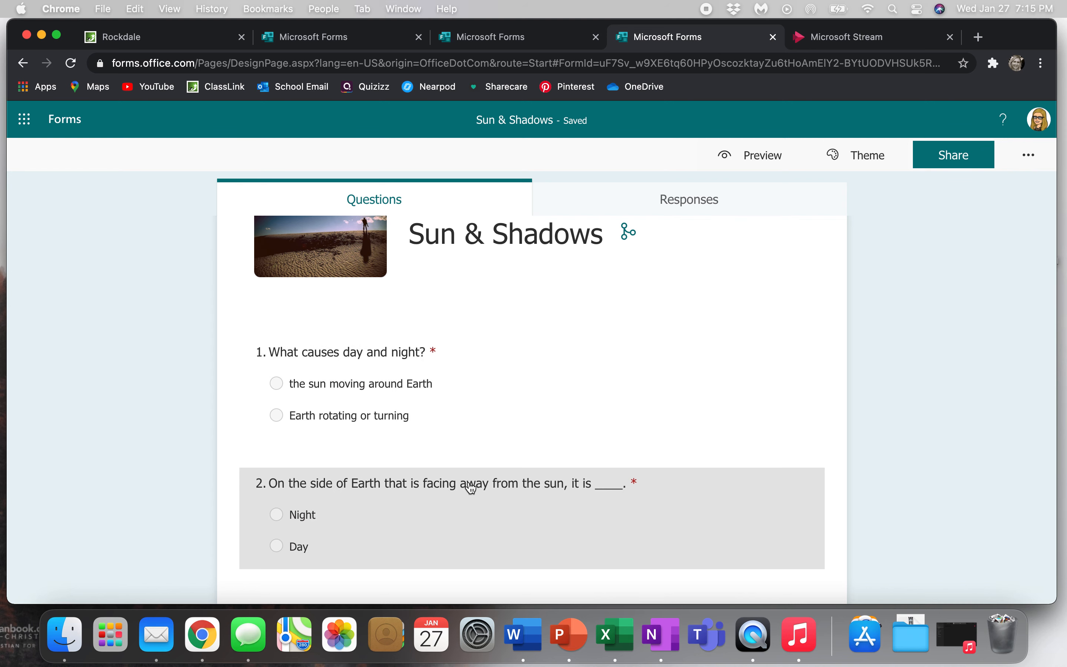
{"action": "scroll", "coordinate": [469, 494], "scroll_direction": "down", "scroll_amount": 5}
{"action": "scroll", "coordinate": [470, 491], "scroll_direction": "down", "scroll_amount": 2}
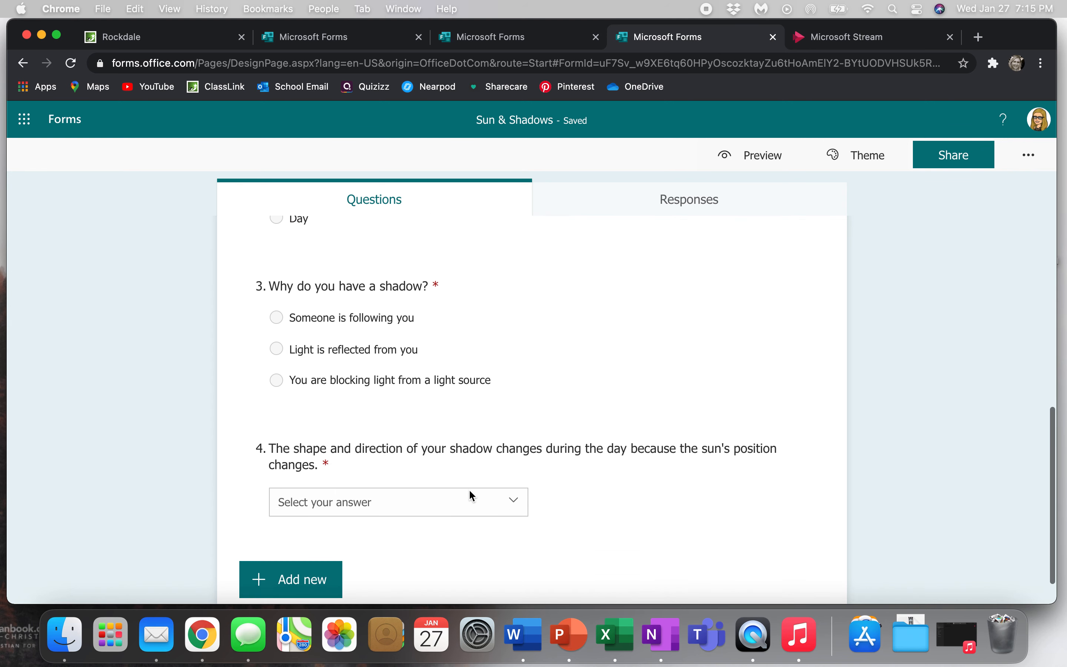
{"action": "scroll", "coordinate": [469, 490], "scroll_direction": "up", "scroll_amount": 8}
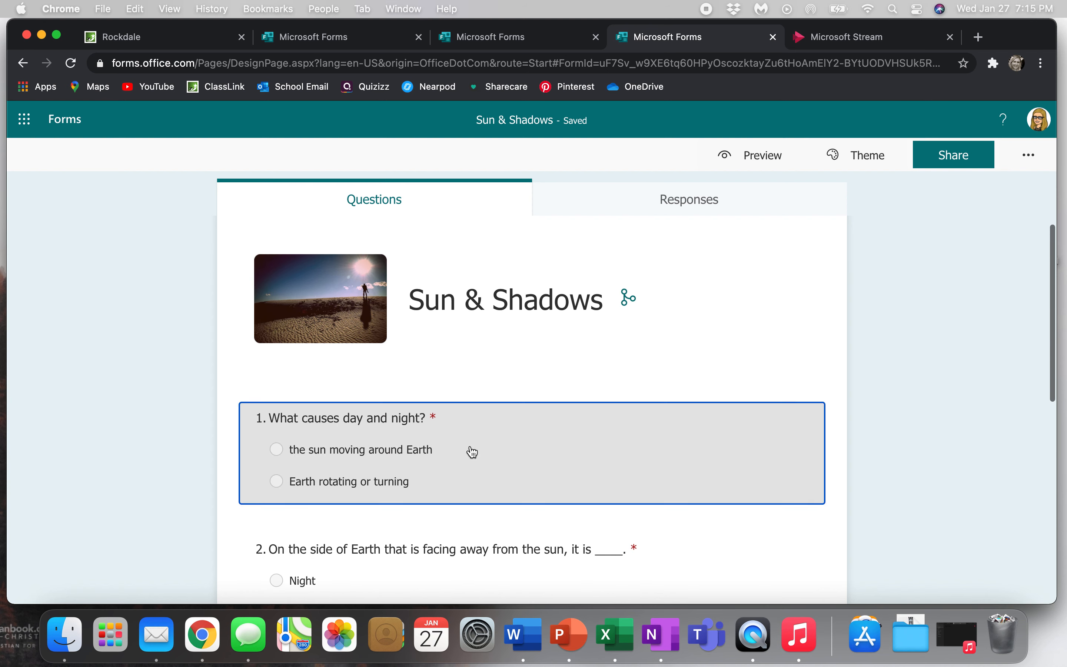
Add a new section directly after question 1, "What causes day and night?".
{"action": "left_click", "coordinate": [470, 450]}
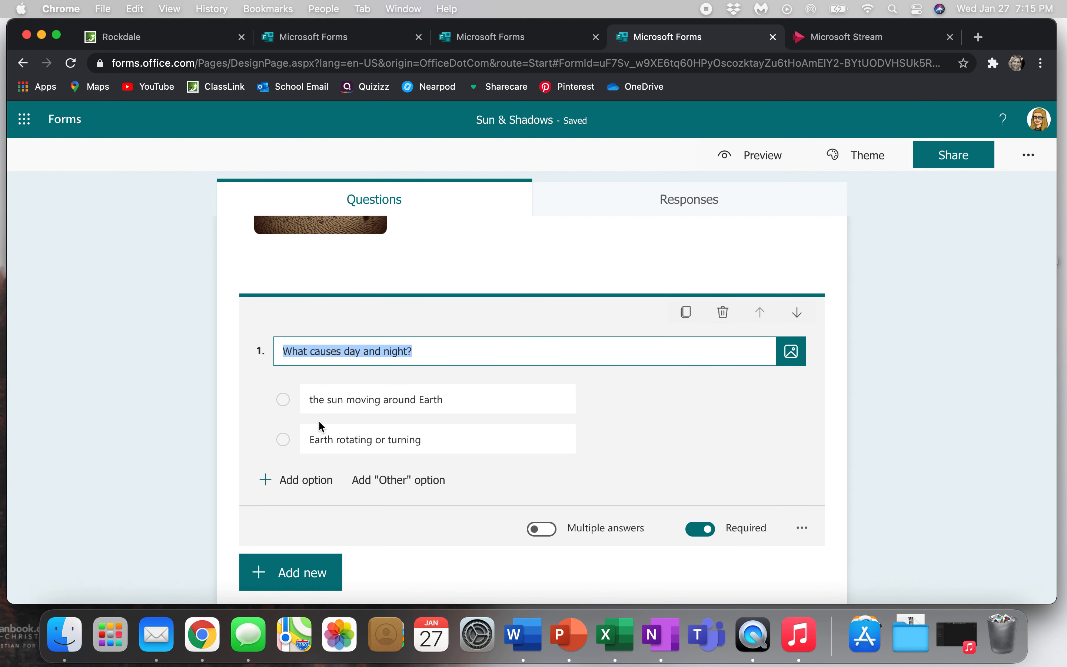
{"action": "scroll", "coordinate": [320, 422], "scroll_direction": "down", "scroll_amount": 3}
{"action": "left_click", "coordinate": [272, 447]}
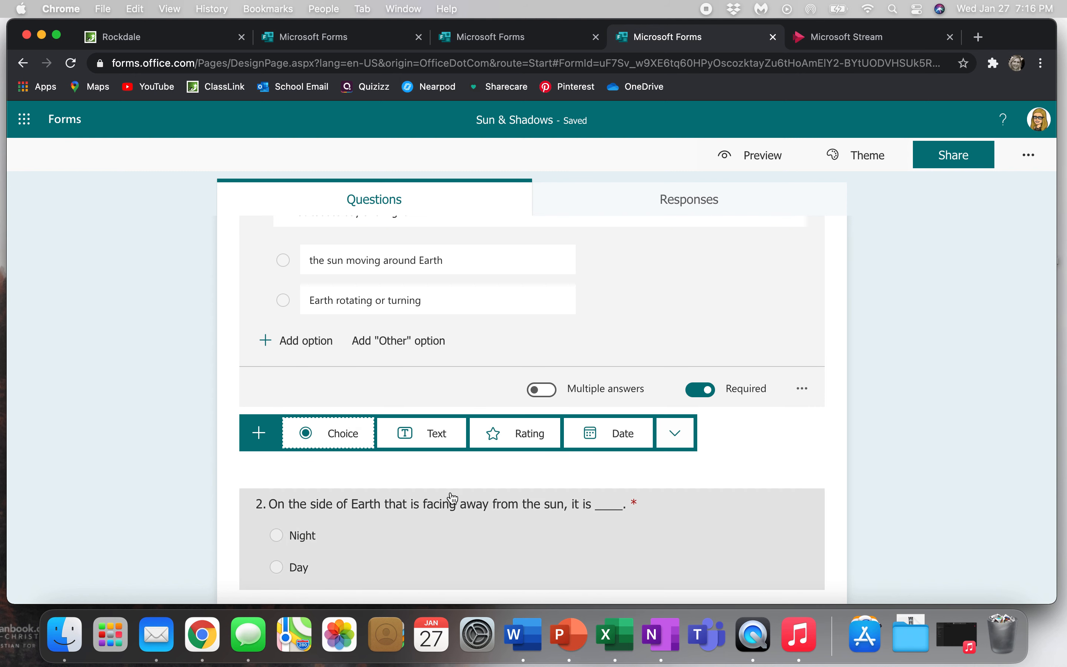
{"action": "left_click", "coordinate": [679, 439]}
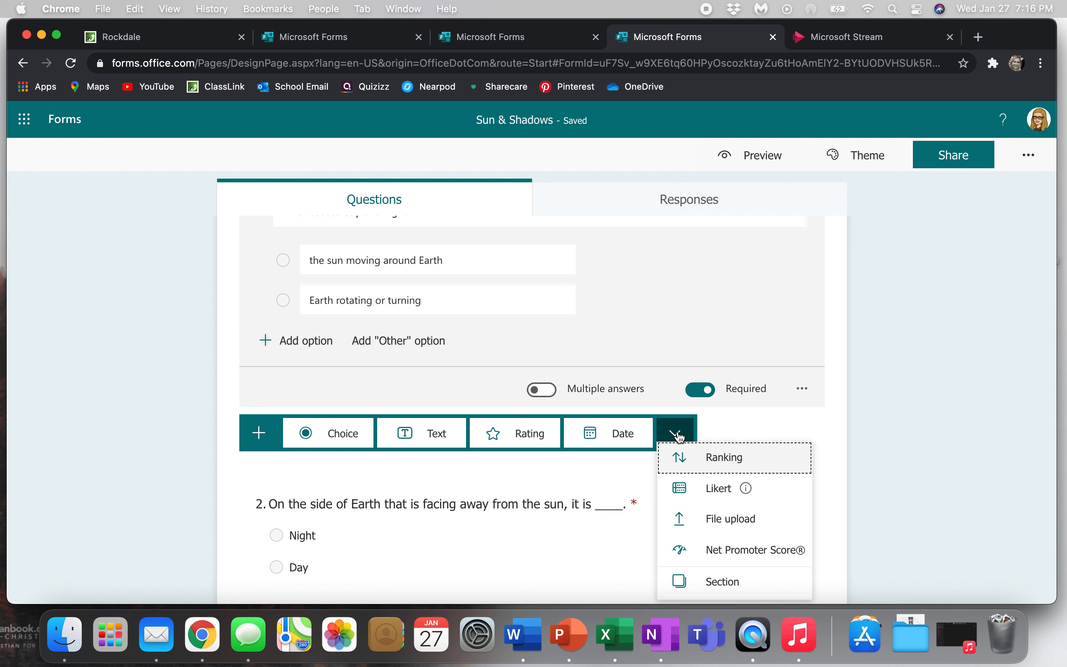
{"action": "left_click", "coordinate": [704, 588]}
{"action": "scroll", "coordinate": [839, 465], "scroll_direction": "up", "scroll_amount": 10}
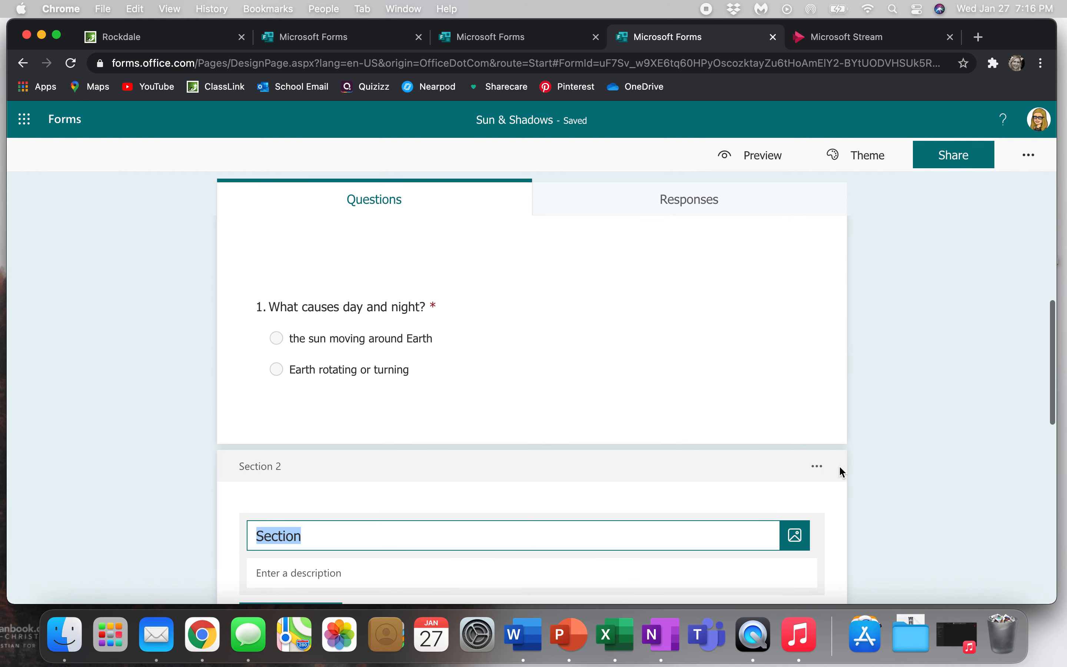
Add a new section after question 2, about the side of Earth facing away from the sun.
{"action": "scroll", "coordinate": [839, 467], "scroll_direction": "down", "scroll_amount": 8}
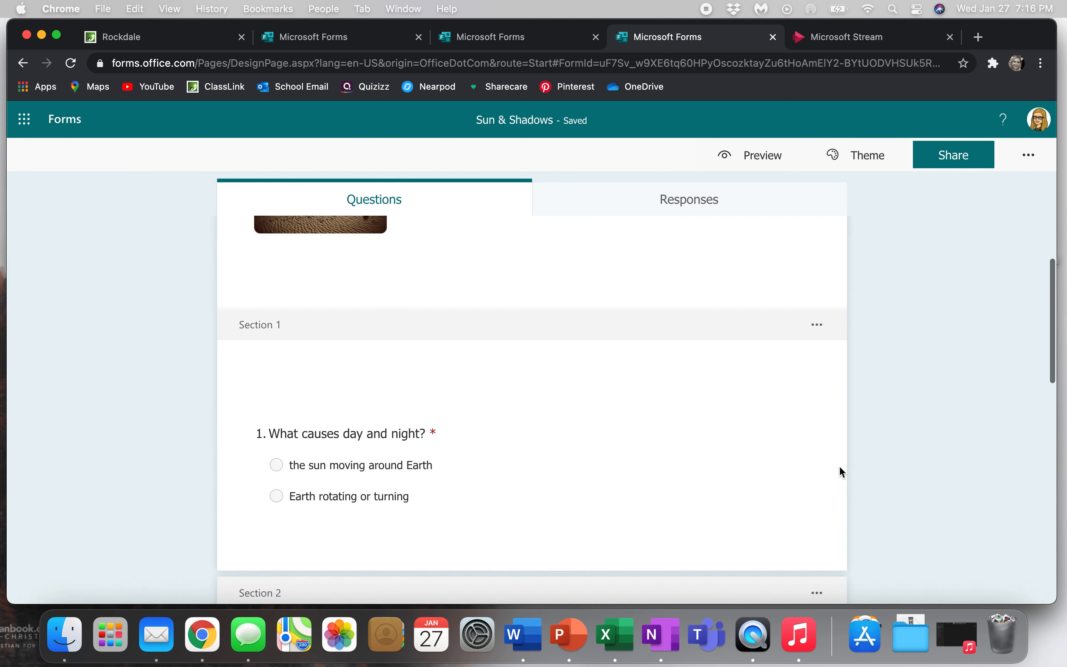
{"action": "scroll", "coordinate": [839, 471], "scroll_direction": "down", "scroll_amount": 4}
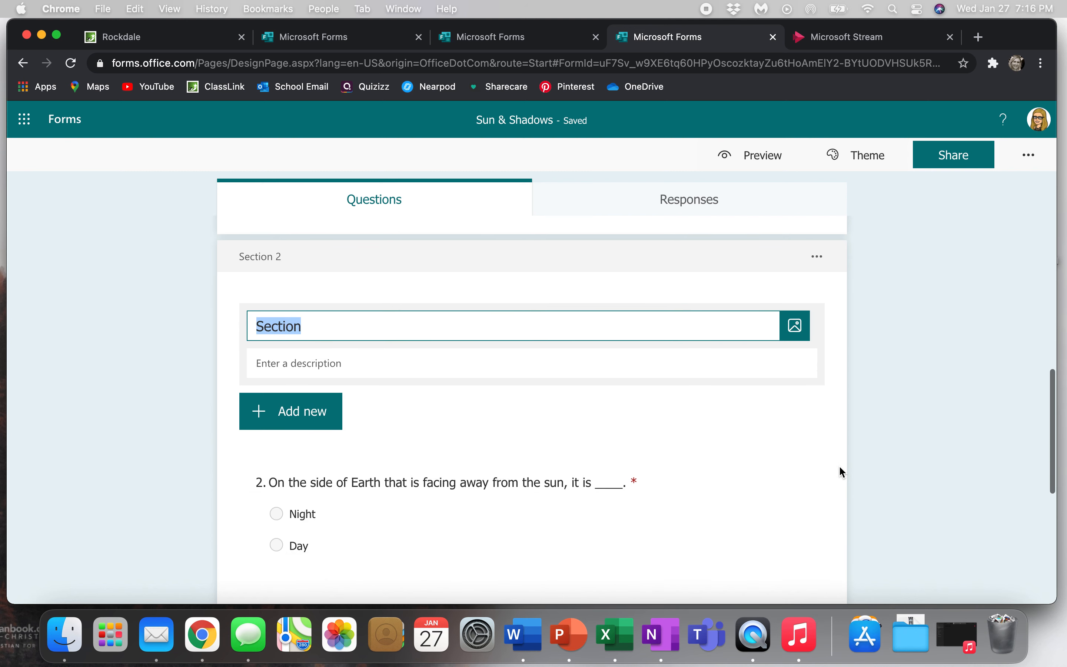
{"action": "scroll", "coordinate": [463, 406], "scroll_direction": "down", "scroll_amount": 2}
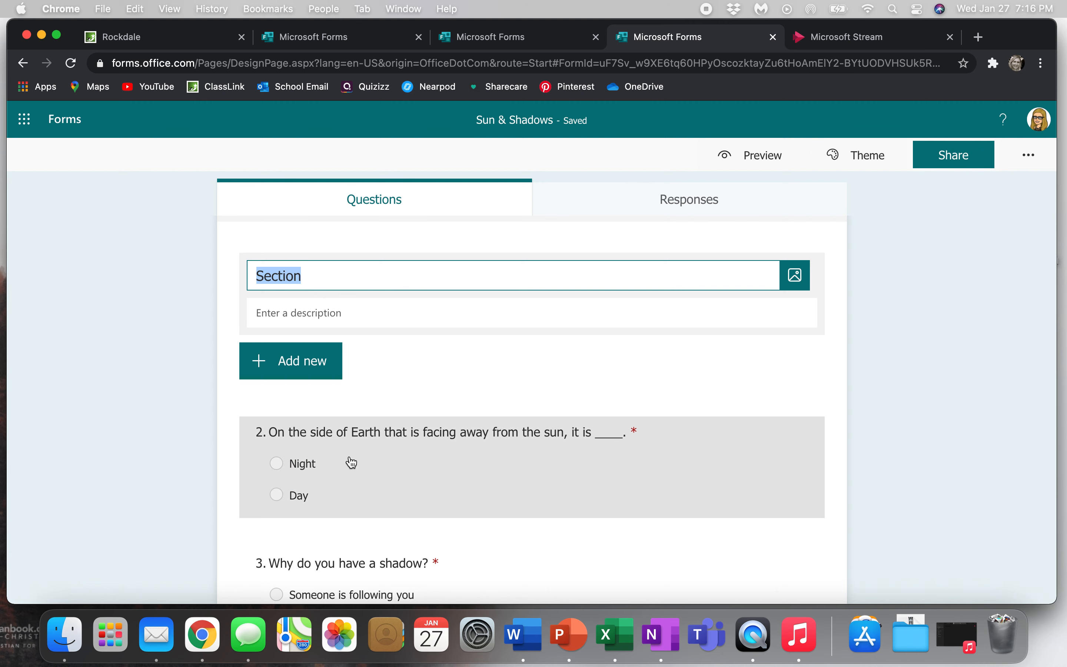
{"action": "left_click", "coordinate": [364, 466]}
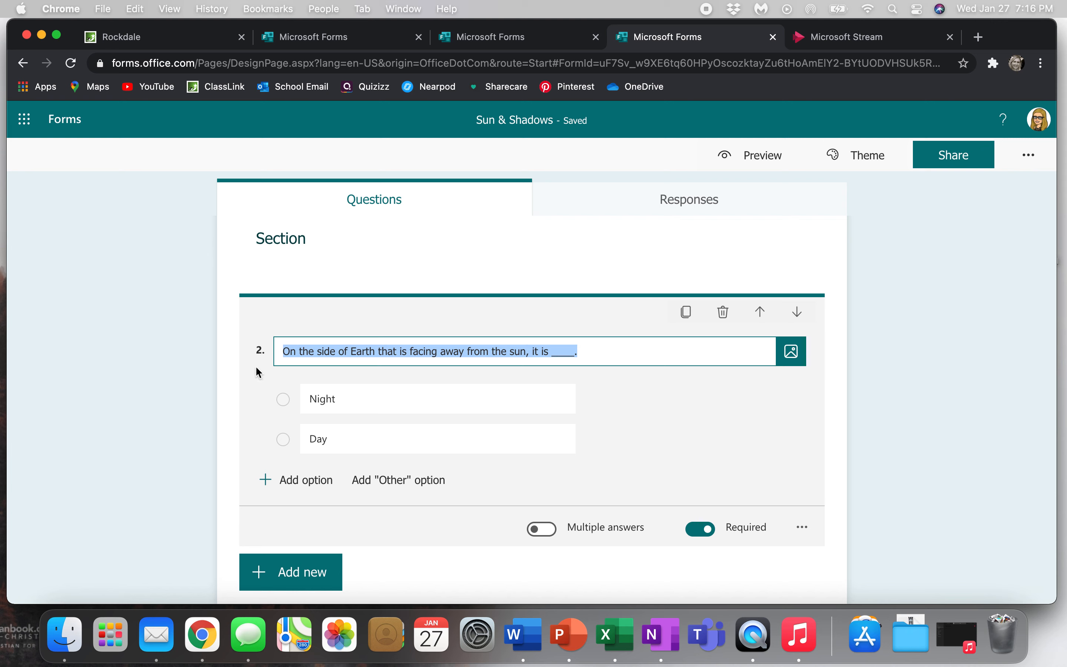
{"action": "scroll", "coordinate": [252, 365], "scroll_direction": "down", "scroll_amount": 1}
{"action": "left_click", "coordinate": [802, 481]}
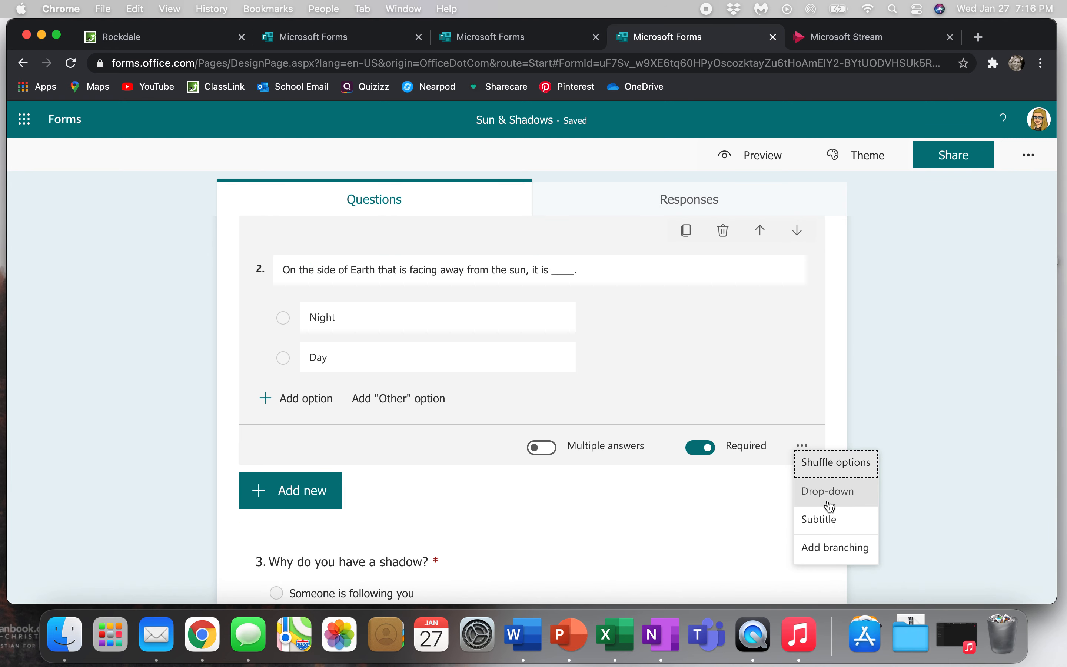
{"action": "left_click", "coordinate": [602, 497]}
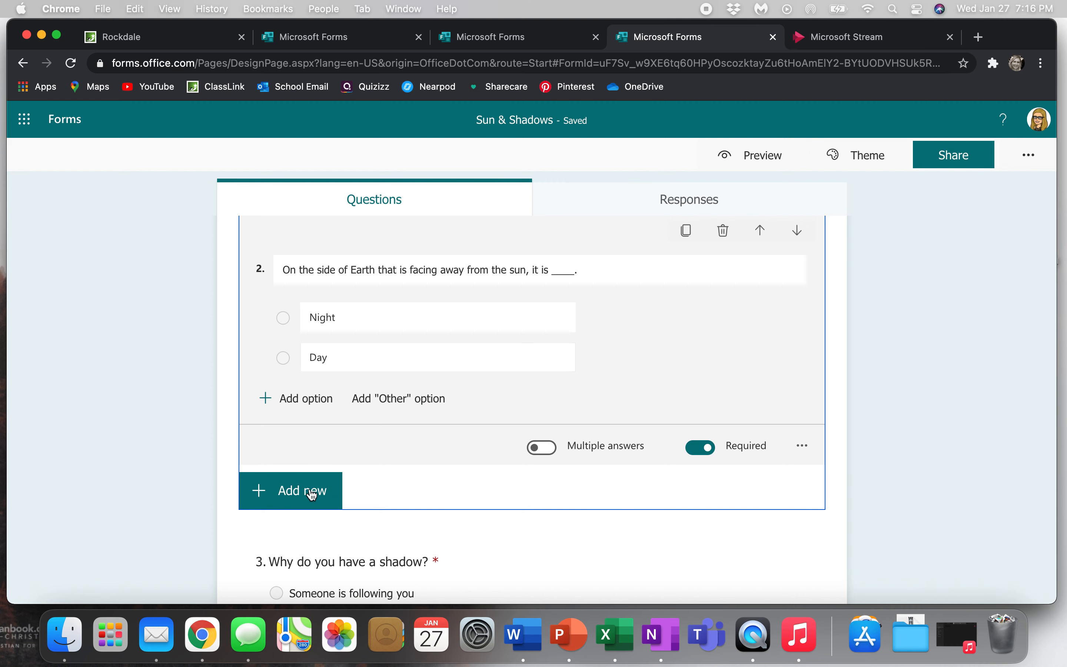
{"action": "left_click", "coordinate": [286, 490]}
{"action": "left_click", "coordinate": [675, 490]}
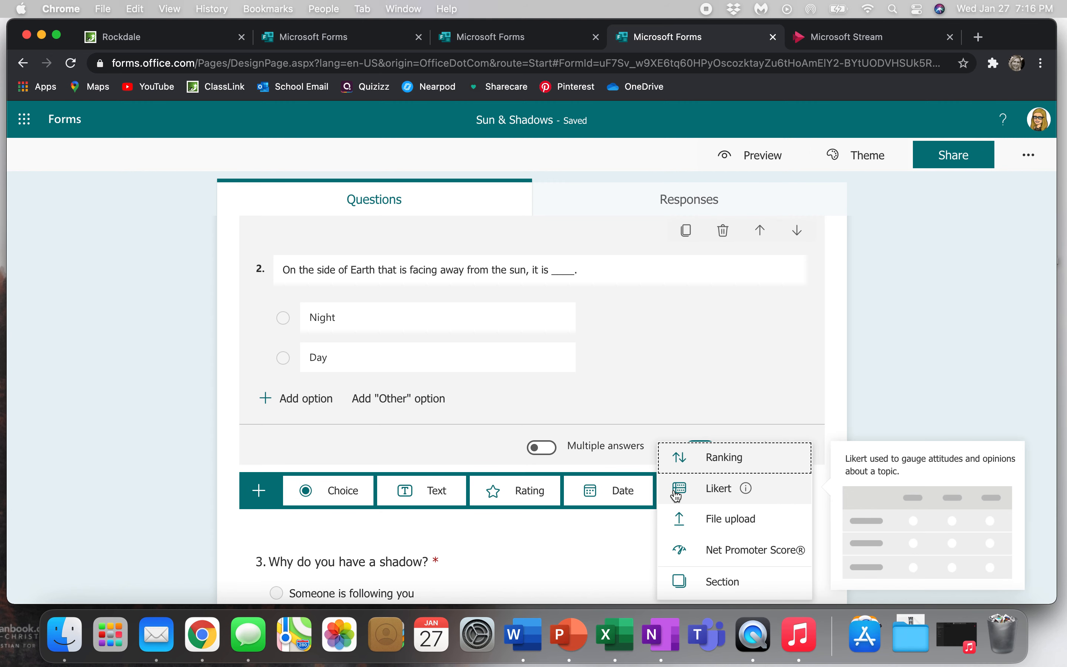
{"action": "left_click", "coordinate": [704, 533]}
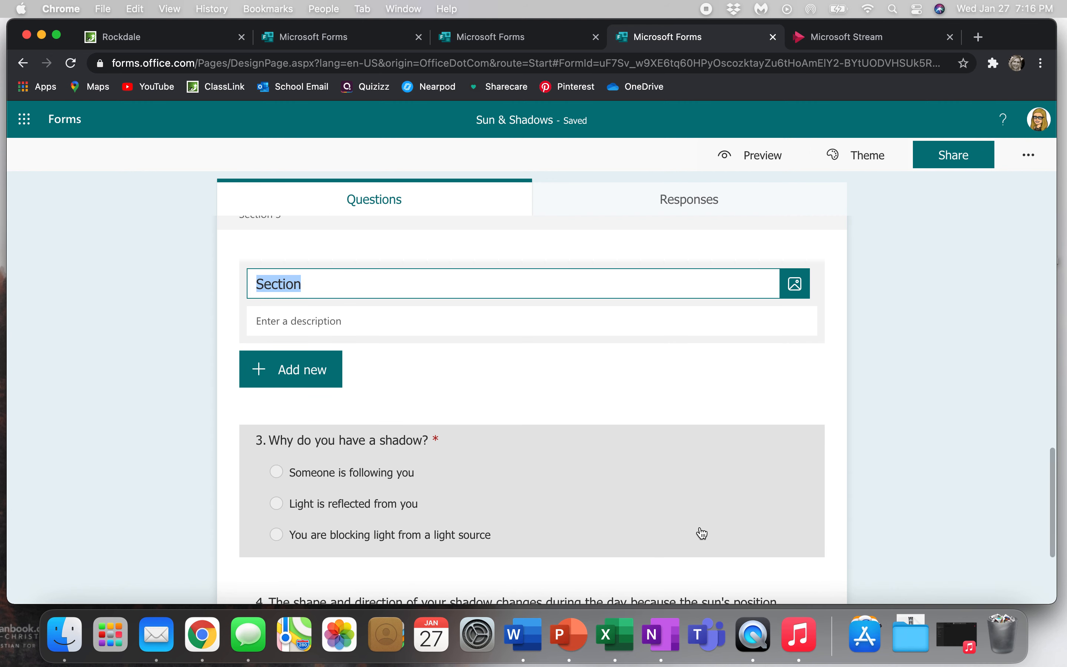
Add a new section after question 3, "Why do you have a shadow?", so question 4 starts its own section.
{"action": "scroll", "coordinate": [701, 534], "scroll_direction": "down", "scroll_amount": 3}
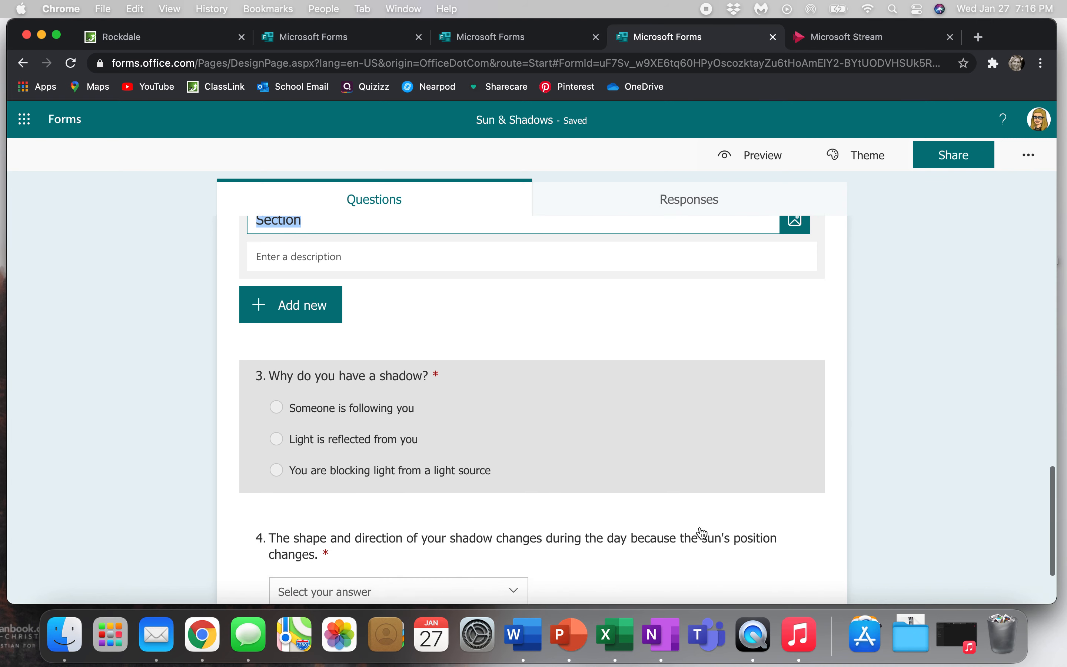
{"action": "left_click", "coordinate": [253, 408]}
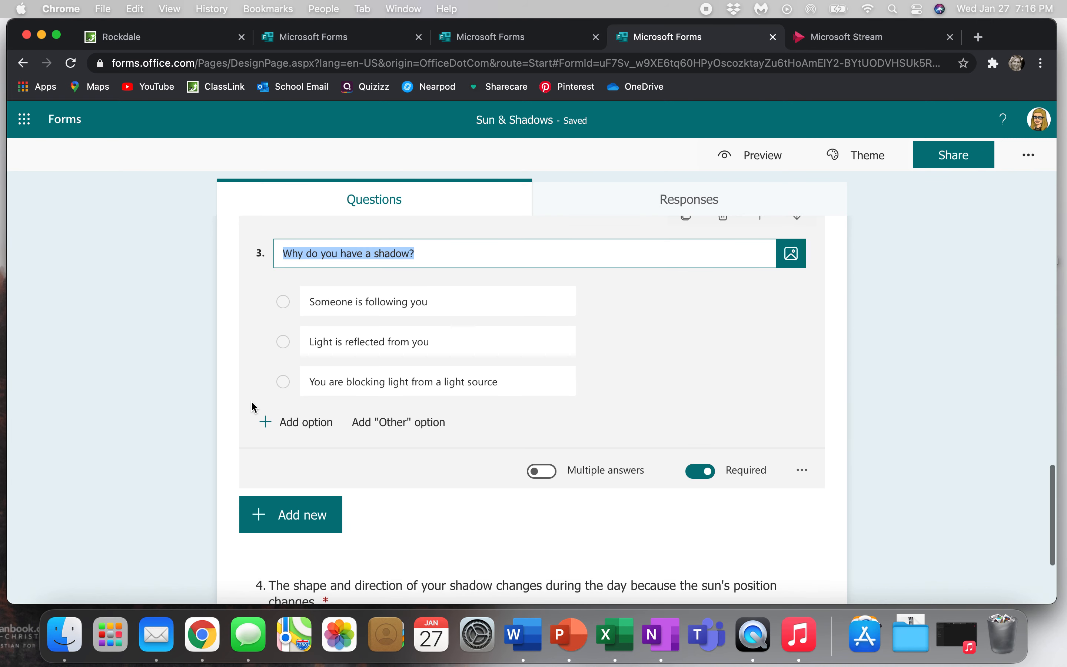
{"action": "left_click", "coordinate": [279, 523]}
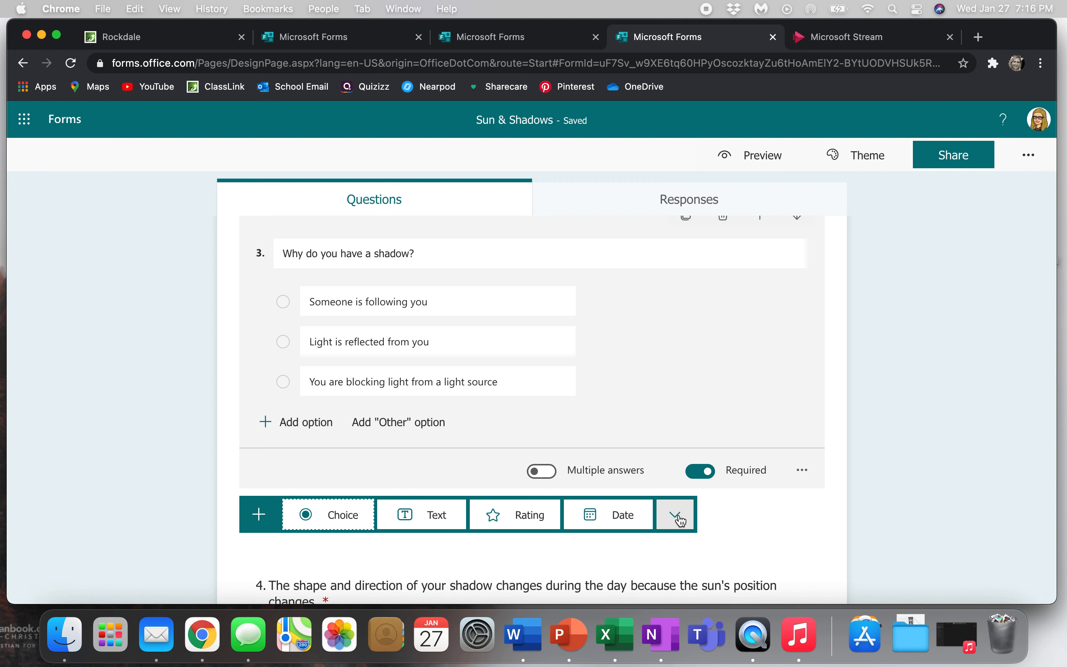
{"action": "left_click", "coordinate": [677, 515]}
{"action": "left_click", "coordinate": [711, 583]}
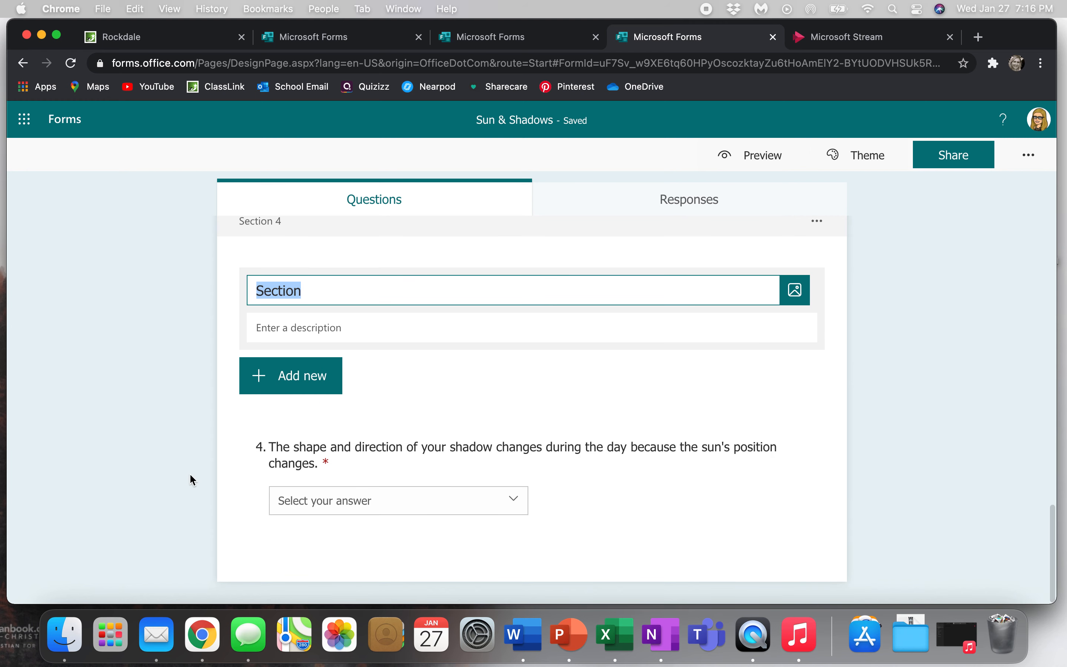
{"action": "left_click", "coordinate": [176, 463]}
Review the sectioned form, examining how the title and each question are divided among the sections.
{"action": "scroll", "coordinate": [176, 464], "scroll_direction": "up", "scroll_amount": 7}
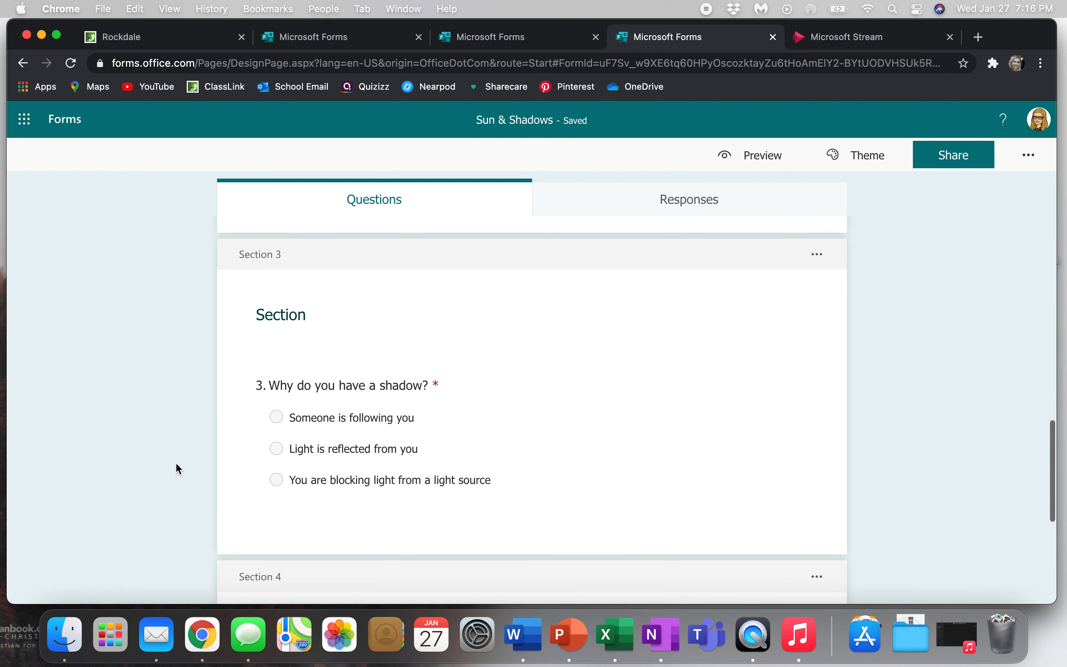
{"action": "scroll", "coordinate": [176, 464], "scroll_direction": "up", "scroll_amount": 6}
{"action": "scroll", "coordinate": [175, 465], "scroll_direction": "up", "scroll_amount": 5}
{"action": "scroll", "coordinate": [176, 466], "scroll_direction": "up", "scroll_amount": 4}
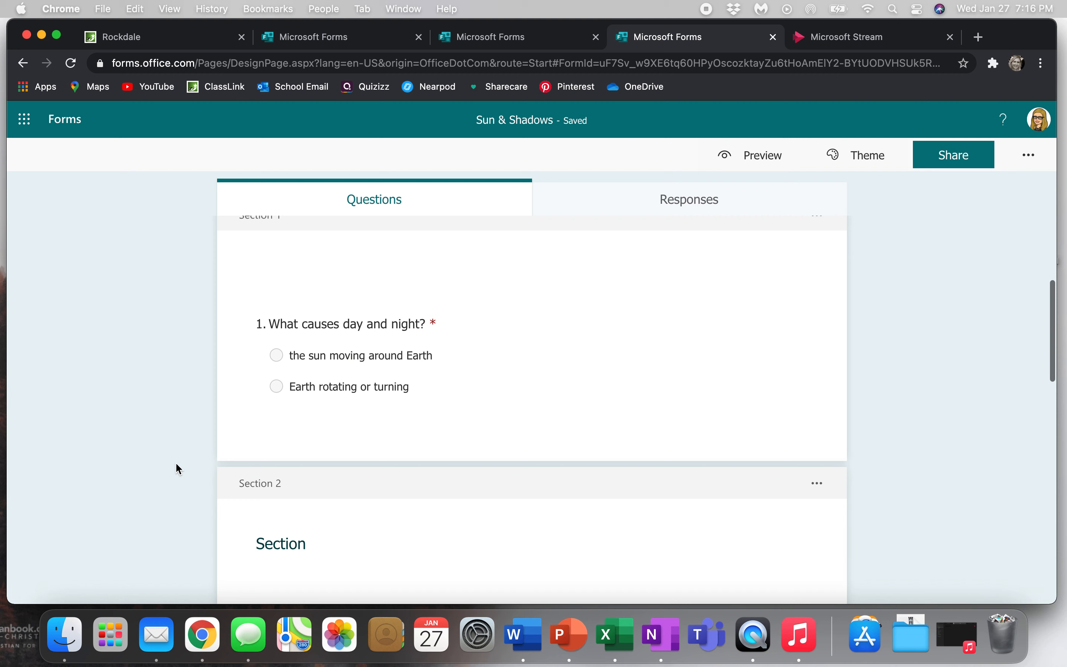
{"action": "scroll", "coordinate": [176, 464], "scroll_direction": "up", "scroll_amount": 2}
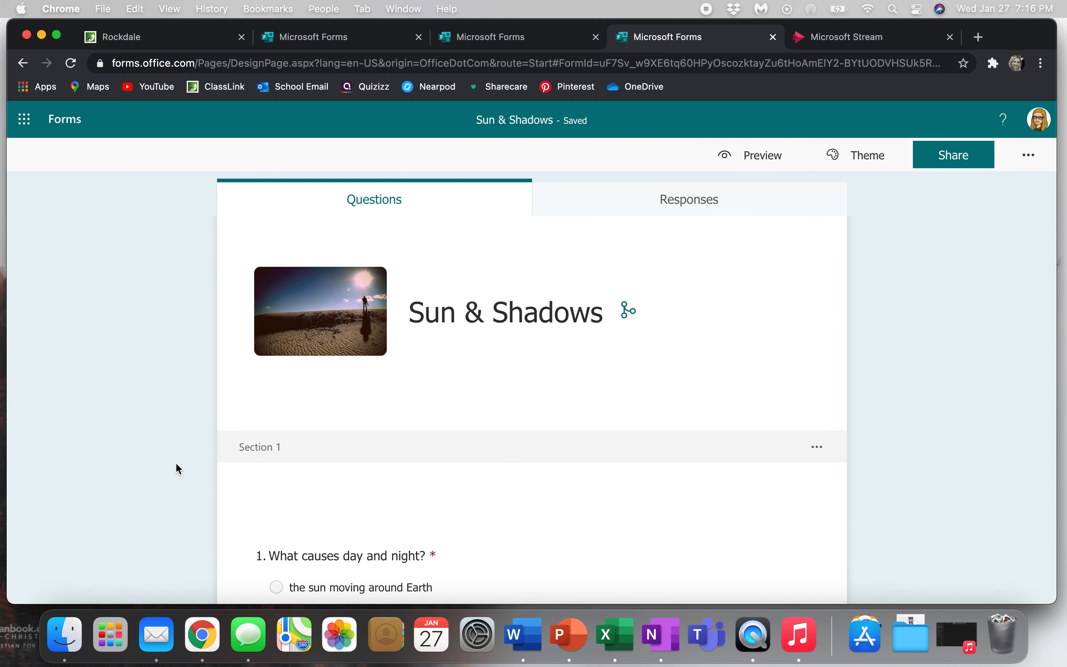
{"action": "scroll", "coordinate": [176, 467], "scroll_direction": "down", "scroll_amount": 2}
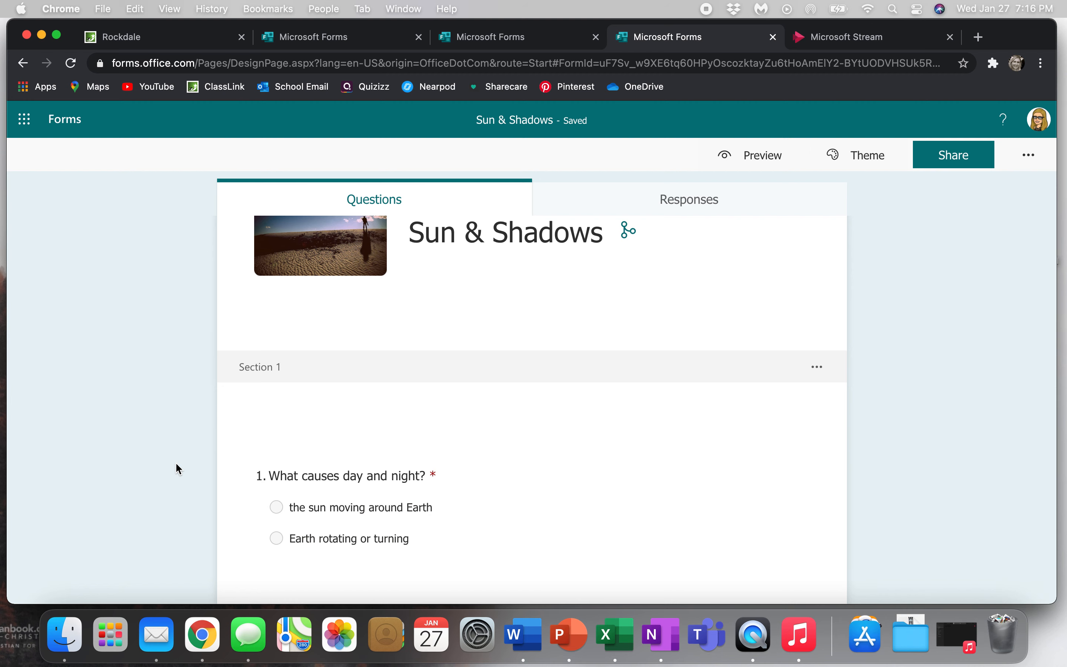
{"action": "scroll", "coordinate": [174, 462], "scroll_direction": "down", "scroll_amount": 2}
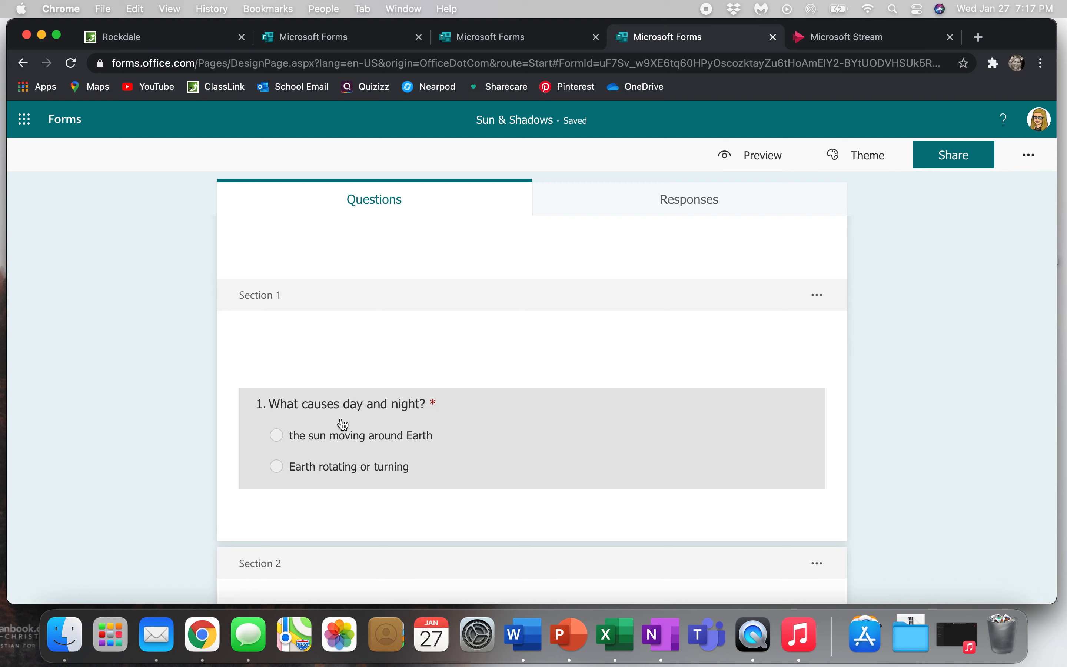
{"action": "scroll", "coordinate": [342, 423], "scroll_direction": "down", "scroll_amount": 5}
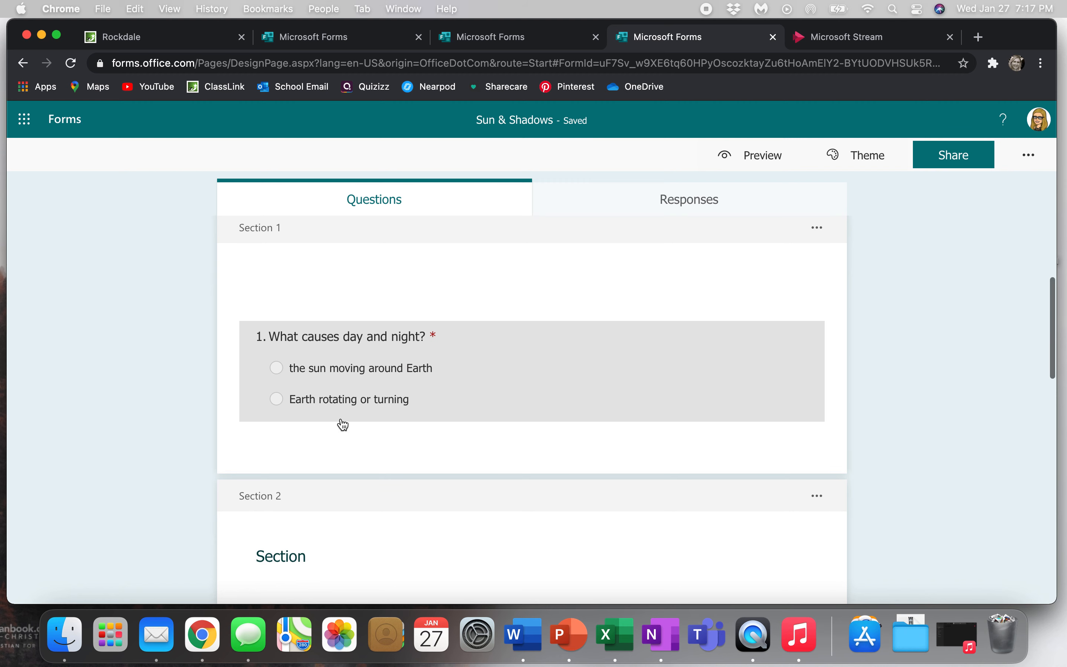
{"action": "scroll", "coordinate": [316, 551], "scroll_direction": "down", "scroll_amount": 2}
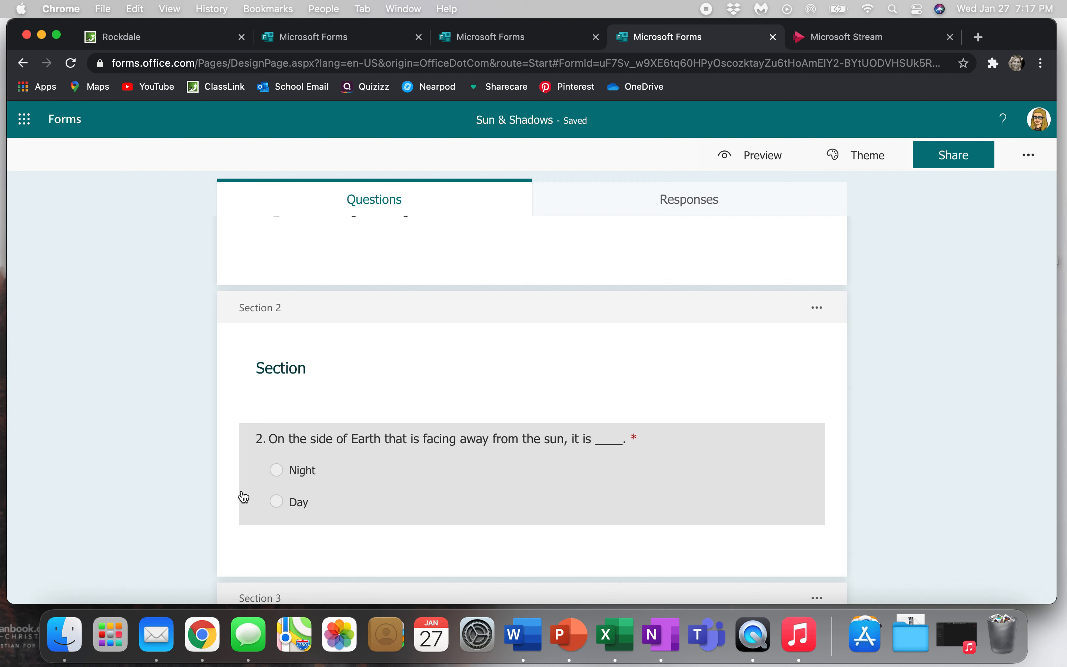
{"action": "scroll", "coordinate": [243, 497], "scroll_direction": "up", "scroll_amount": 5}
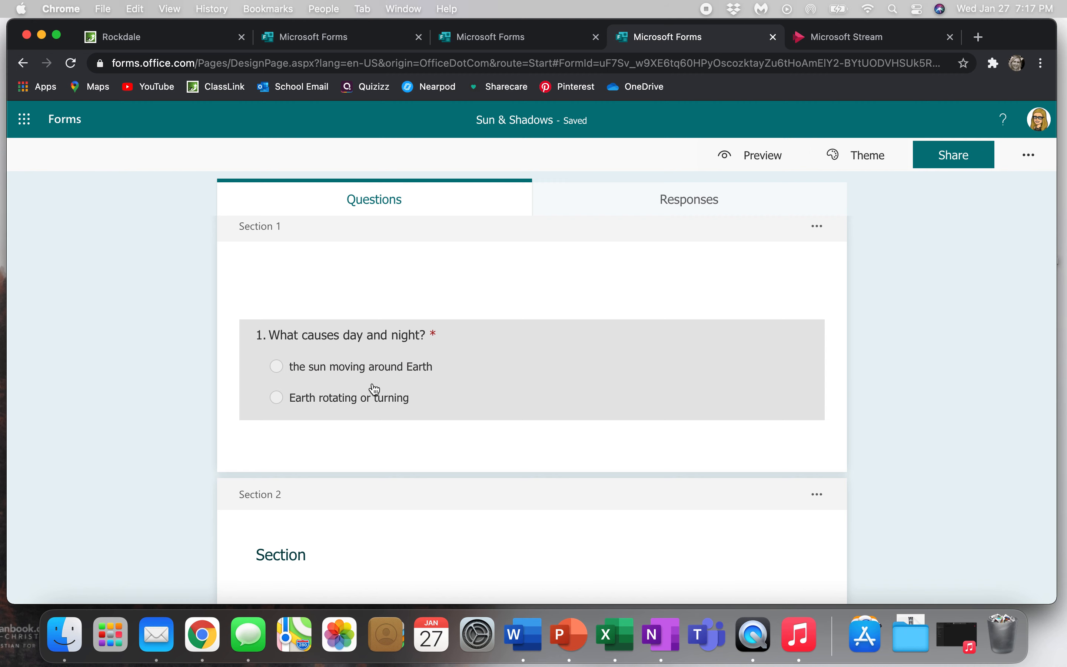
Preview the form as a respondent sees it and try to advance past question 1 without answering.
{"action": "scroll", "coordinate": [132, 399], "scroll_direction": "up", "scroll_amount": 2}
{"action": "scroll", "coordinate": [134, 401], "scroll_direction": "up", "scroll_amount": 2}
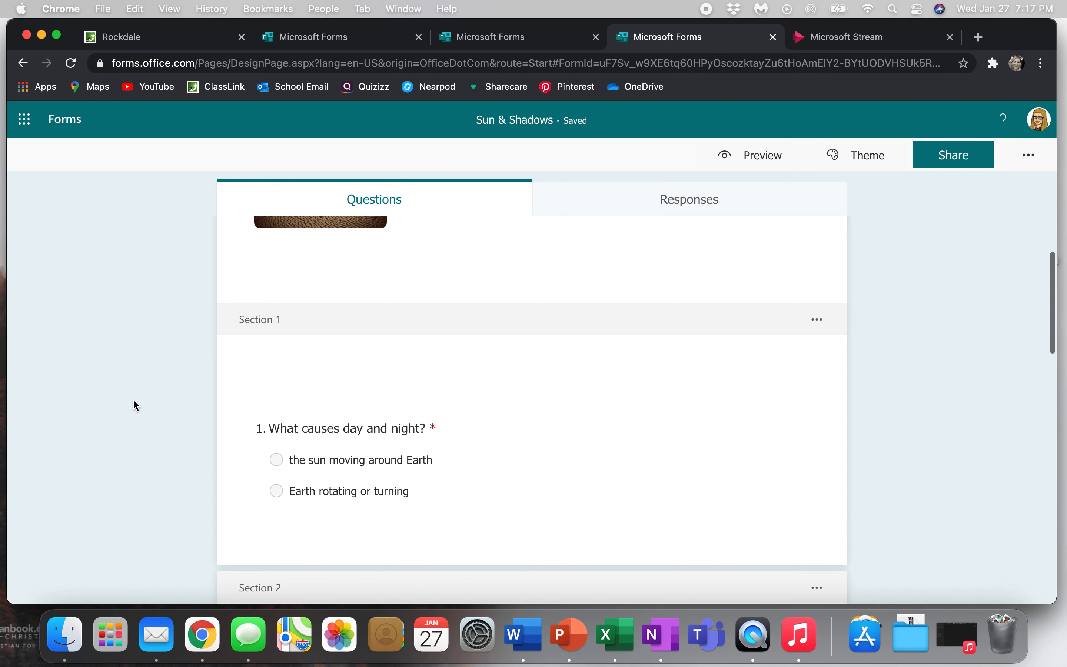
{"action": "scroll", "coordinate": [134, 400], "scroll_direction": "up", "scroll_amount": 2}
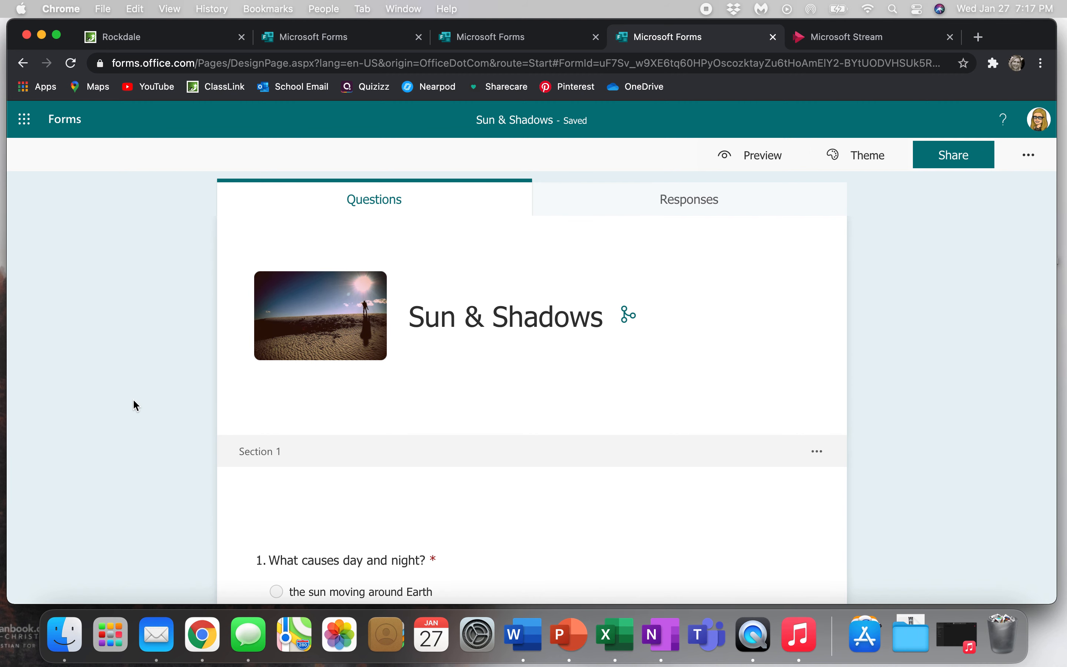
{"action": "scroll", "coordinate": [133, 401], "scroll_direction": "down", "scroll_amount": 2}
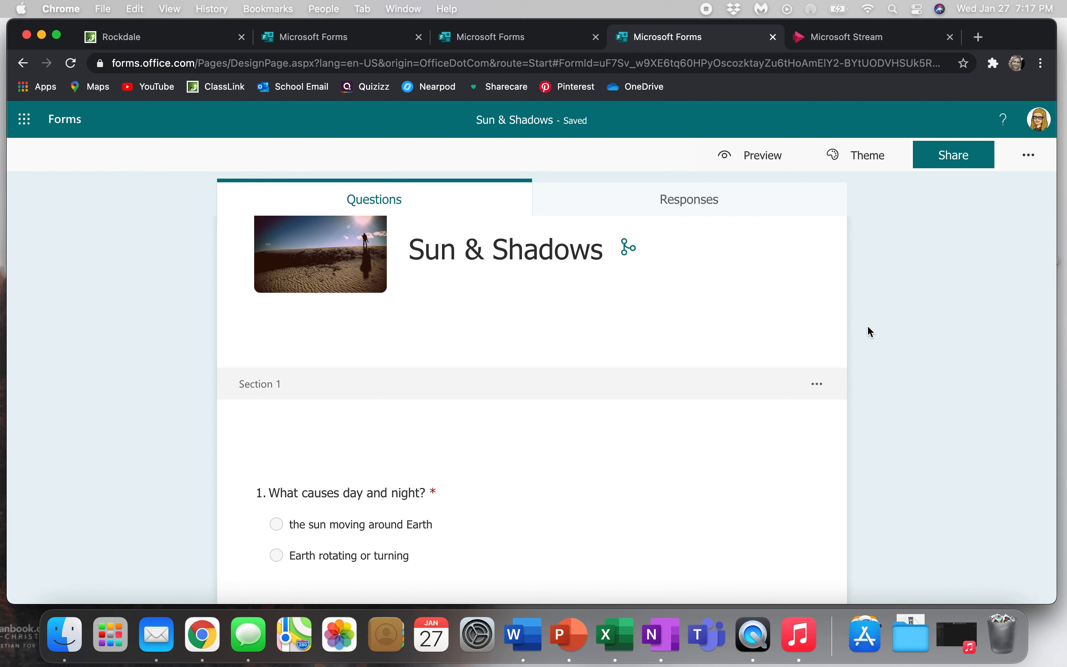
{"action": "scroll", "coordinate": [826, 334], "scroll_direction": "up", "scroll_amount": 2}
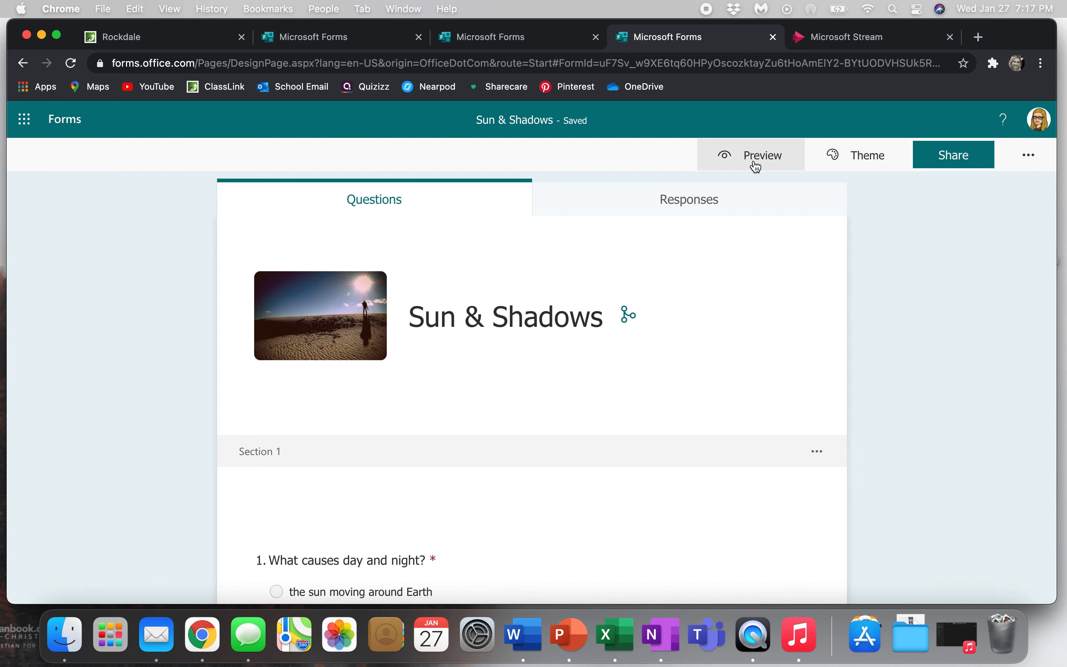
{"action": "left_click", "coordinate": [766, 155]}
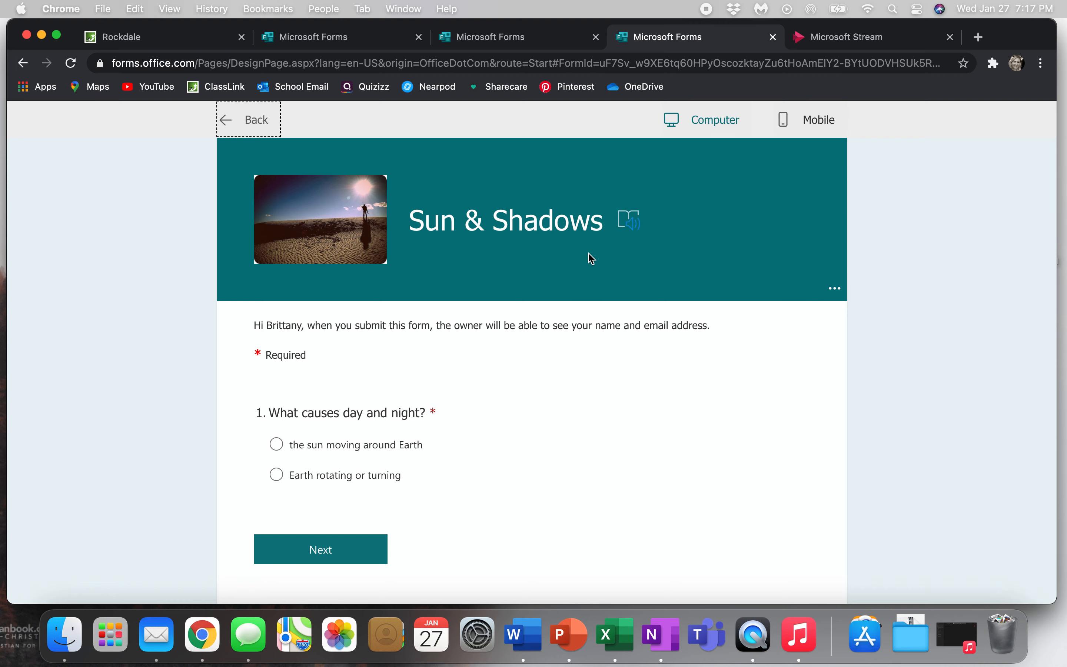
{"action": "scroll", "coordinate": [393, 509], "scroll_direction": "down", "scroll_amount": 2}
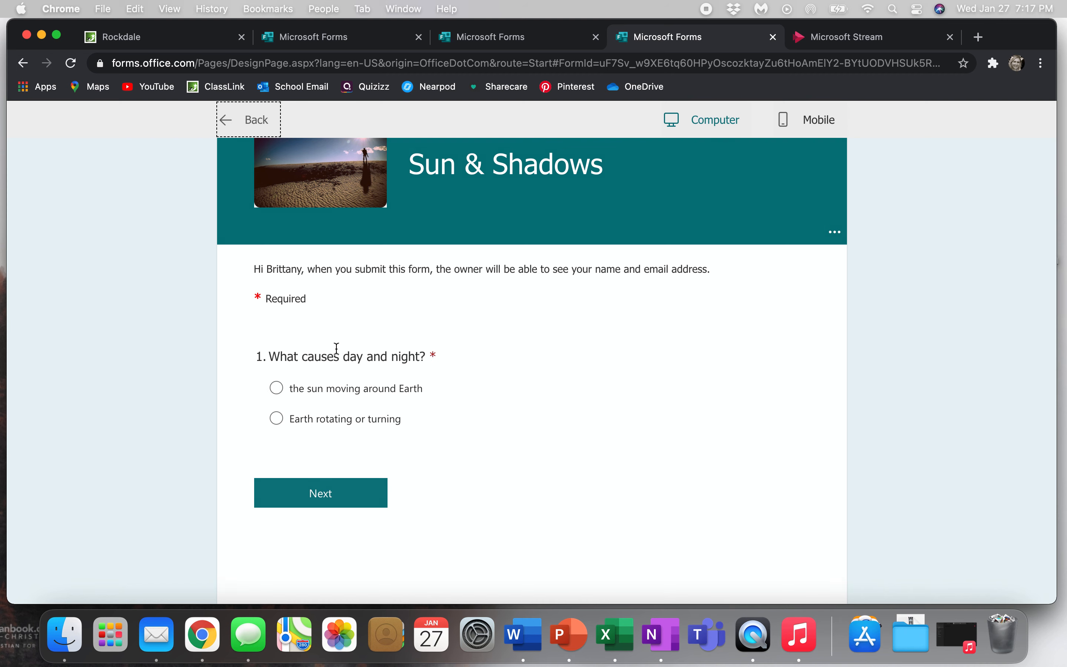
{"action": "left_click", "coordinate": [313, 503]}
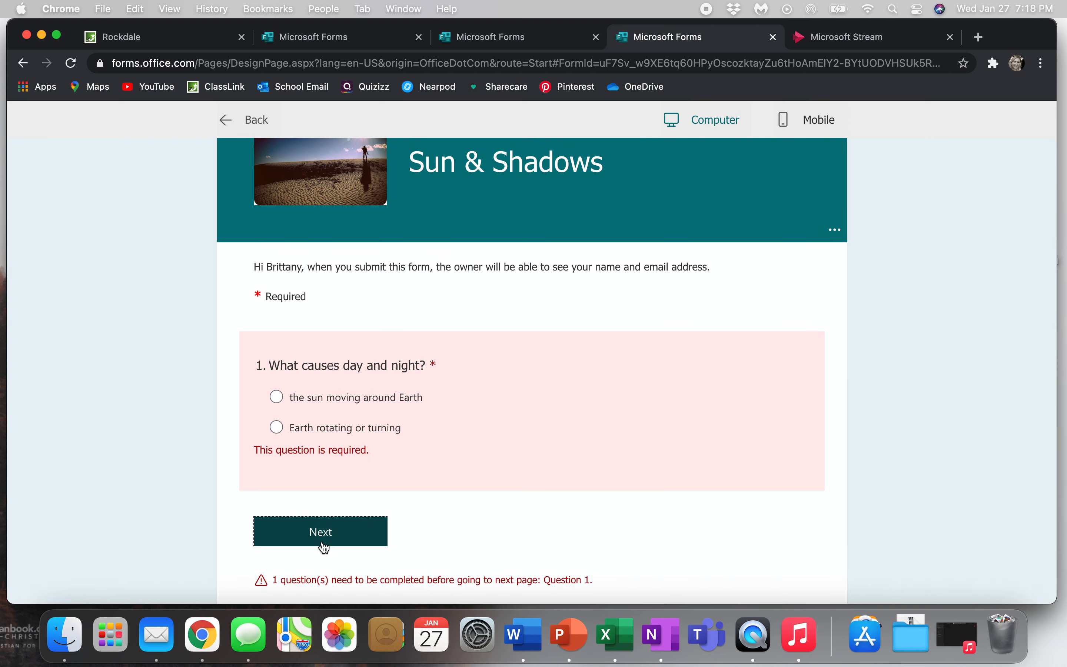
{"action": "scroll", "coordinate": [324, 546], "scroll_direction": "down", "scroll_amount": 1}
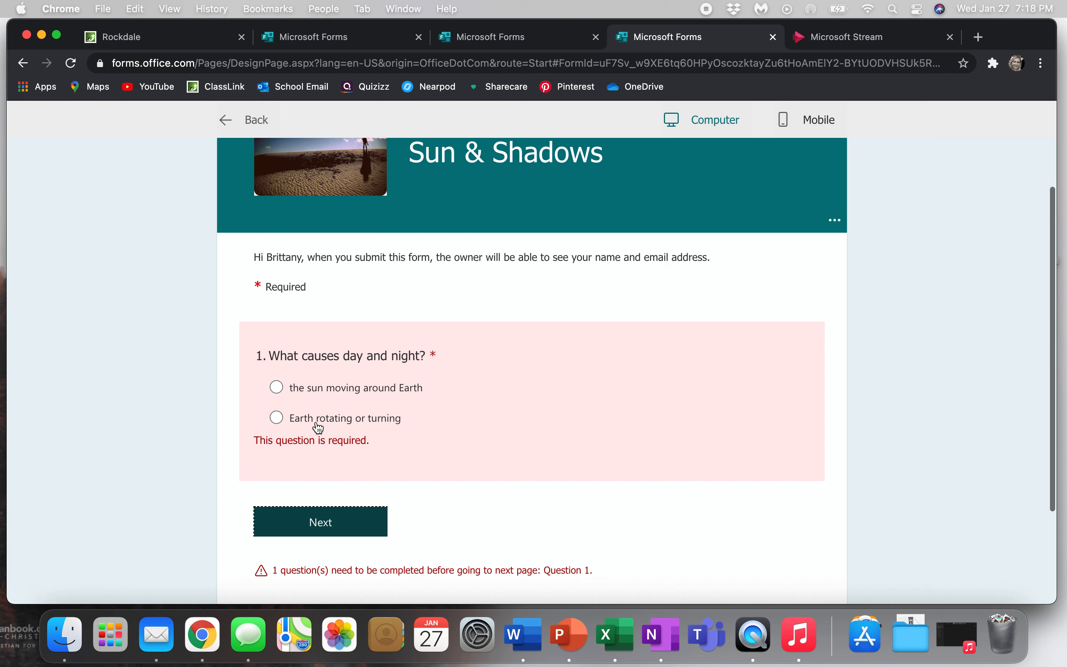
Answer the preview's first three questions with "the sun moving around Earth", "Night" and "Someone is following you", advancing through each section to question 4.
{"action": "left_click", "coordinate": [322, 389]}
{"action": "left_click", "coordinate": [329, 474]}
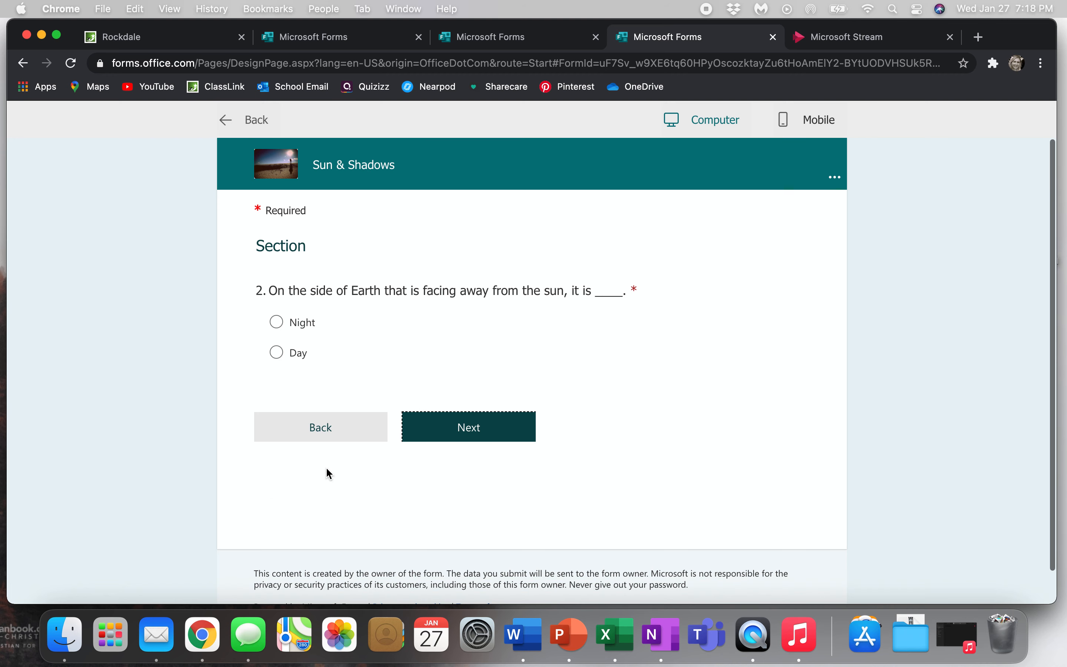
{"action": "left_click", "coordinate": [302, 321]}
{"action": "left_click", "coordinate": [438, 428]}
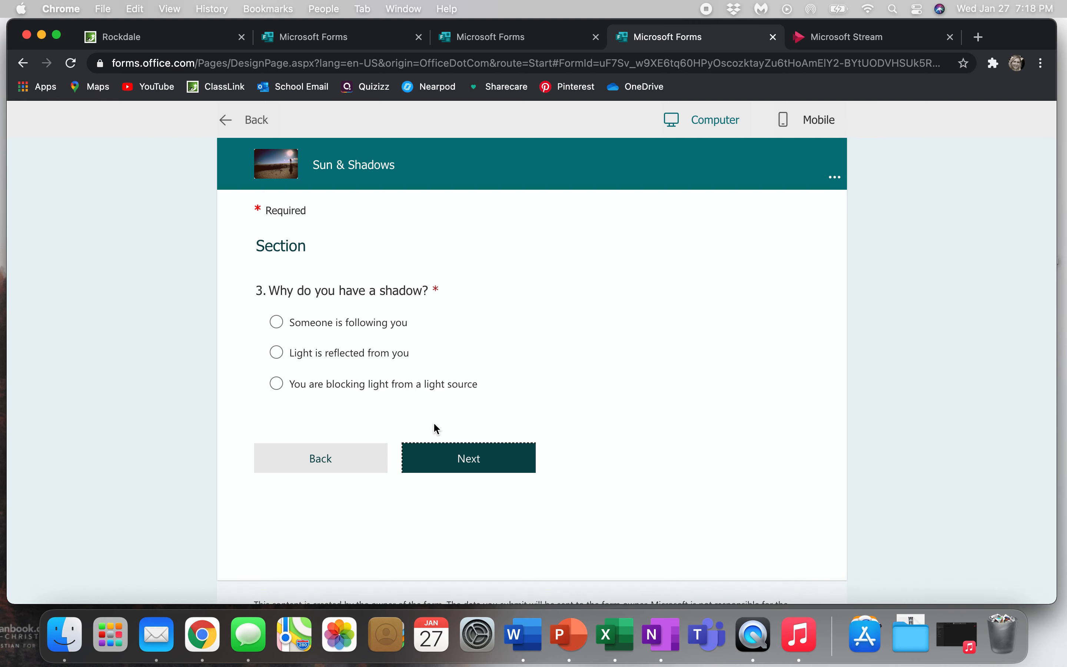
{"action": "left_click", "coordinate": [333, 329]}
{"action": "left_click", "coordinate": [457, 463]}
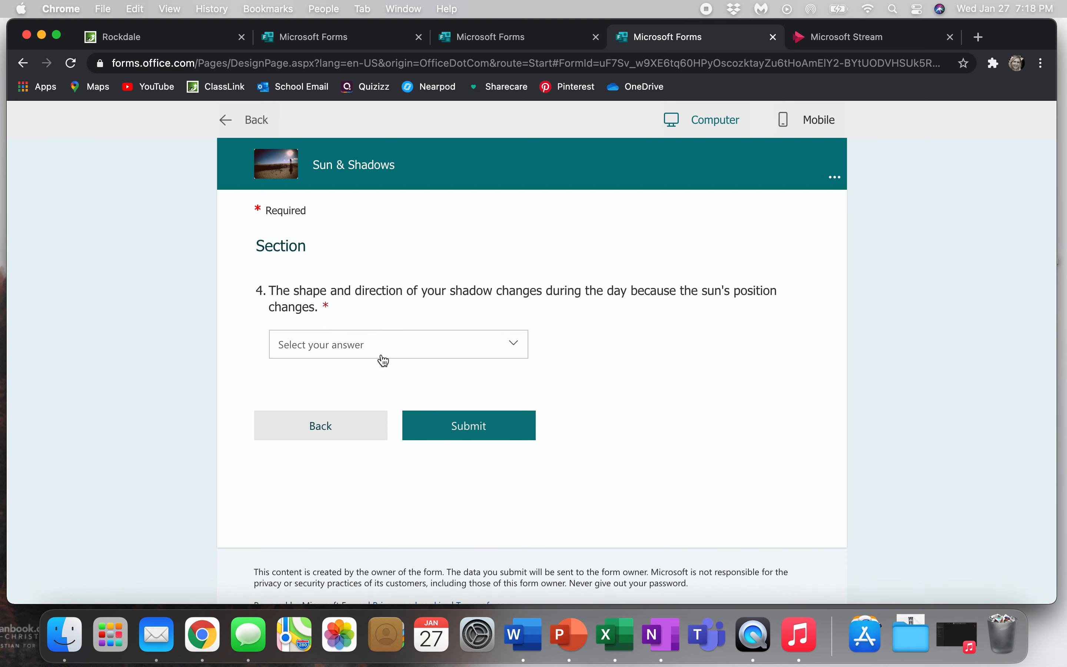
Check the answer choices offered for question 4 in the preview, leave it unanswered and return to editing the form.
{"action": "left_click", "coordinate": [373, 348]}
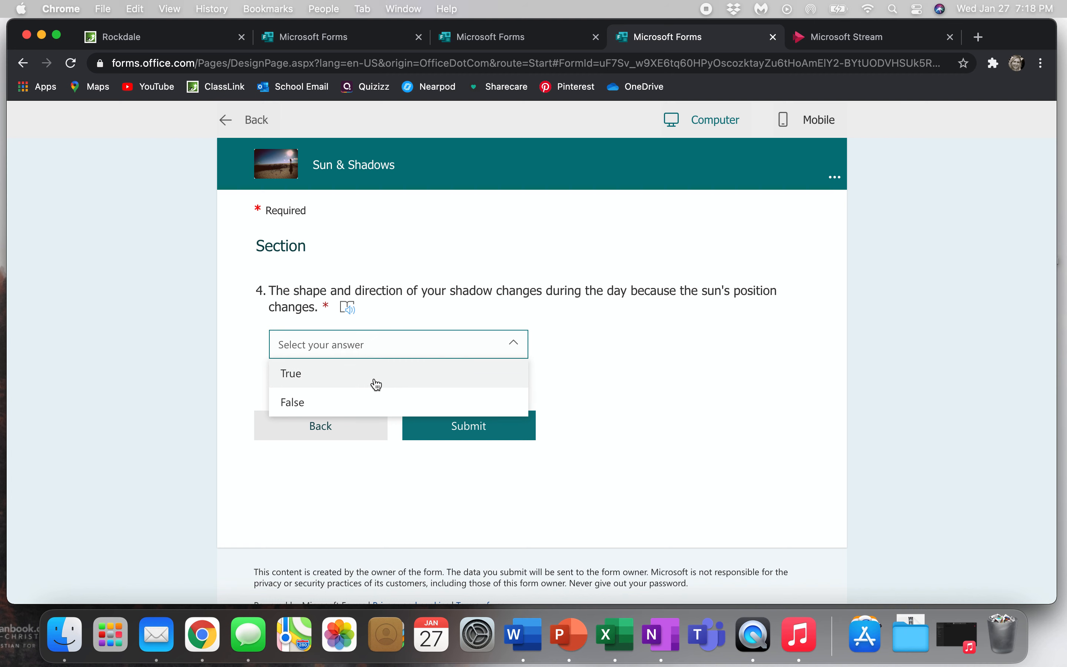
{"action": "left_click", "coordinate": [408, 260]}
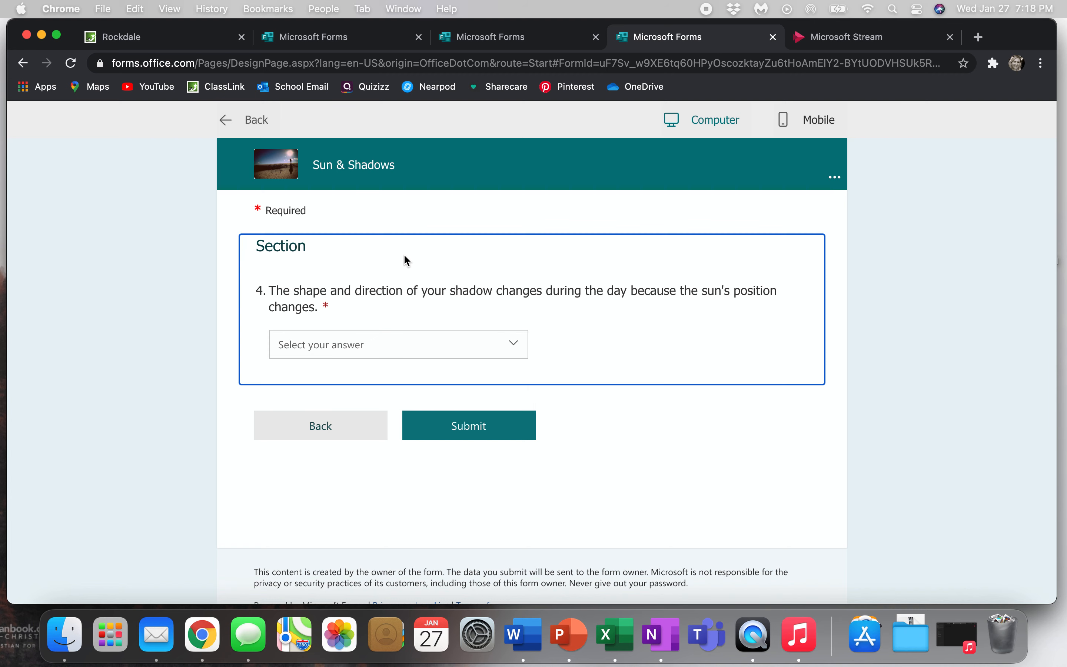
{"action": "left_click", "coordinate": [254, 120]}
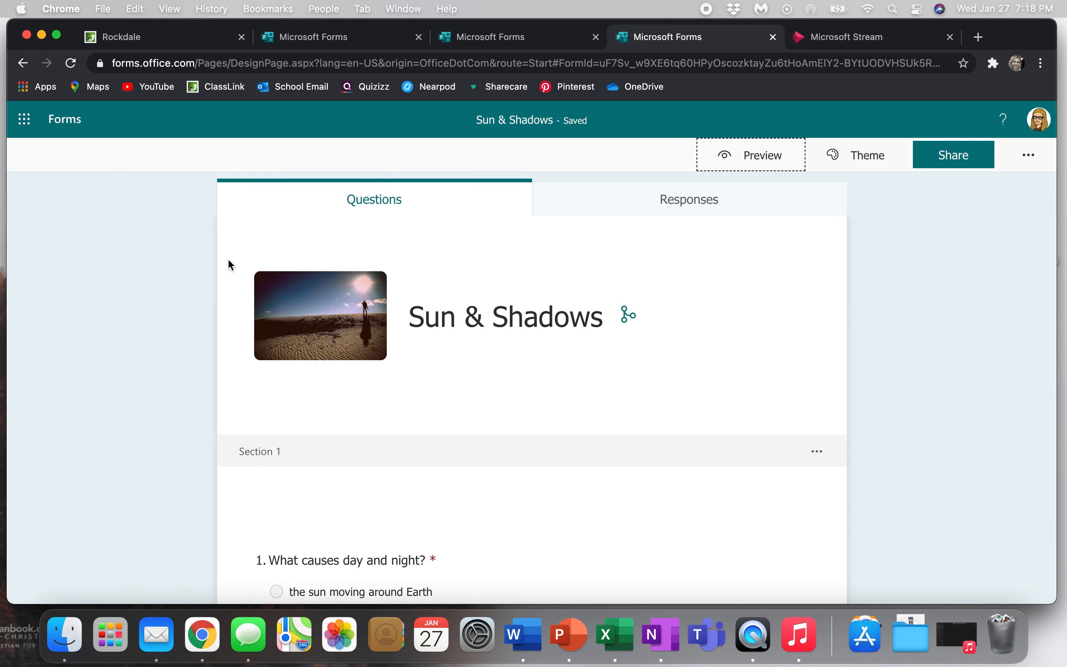
{"action": "scroll", "coordinate": [162, 349], "scroll_direction": "down", "scroll_amount": 6}
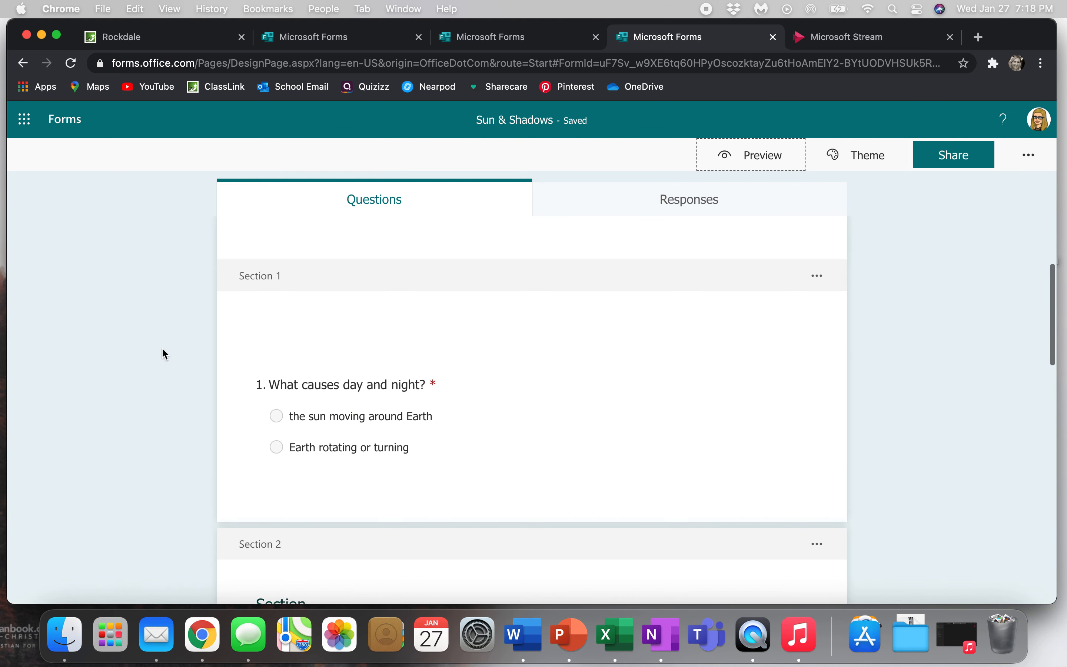
{"action": "scroll", "coordinate": [164, 352], "scroll_direction": "down", "scroll_amount": 3}
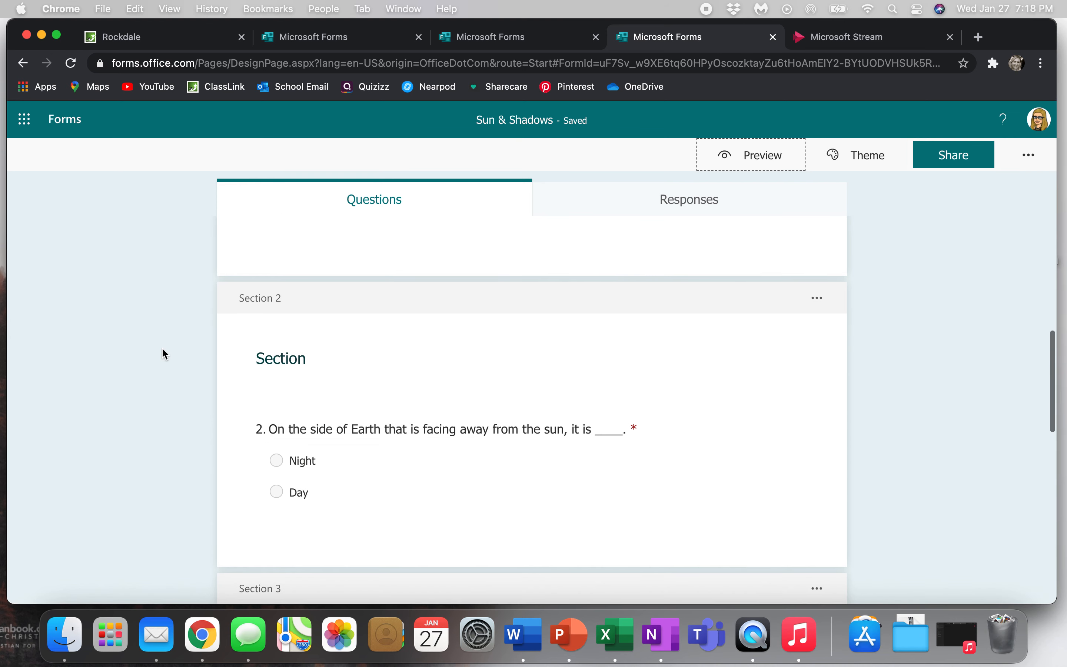
{"action": "scroll", "coordinate": [162, 349], "scroll_direction": "up", "scroll_amount": 3}
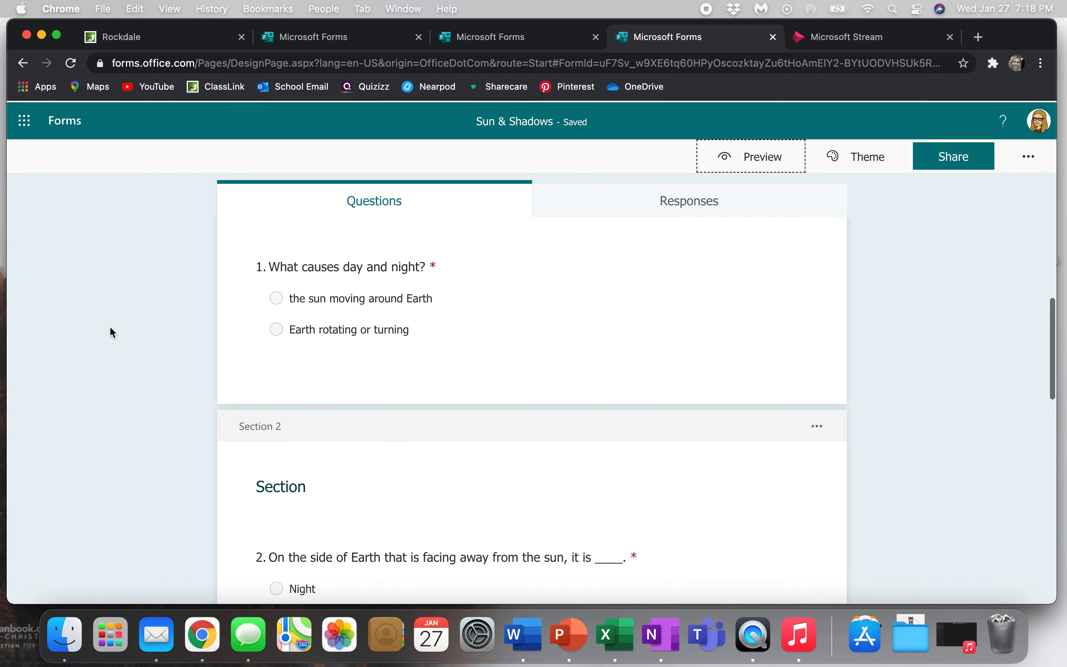
{"action": "scroll", "coordinate": [164, 361], "scroll_direction": "up", "scroll_amount": 4}
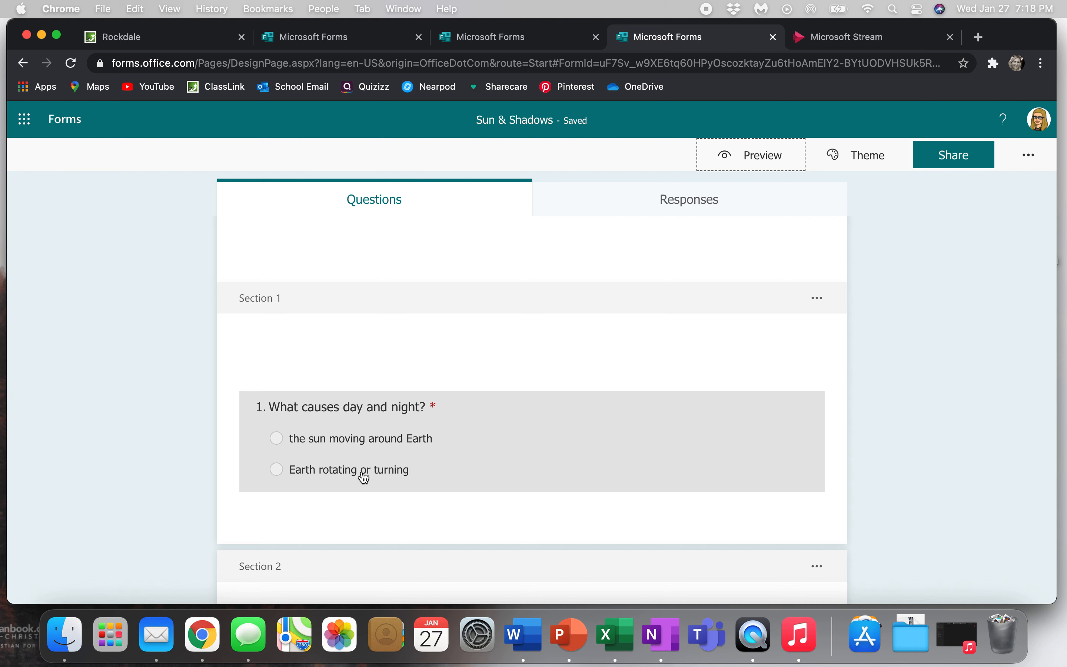
{"action": "scroll", "coordinate": [364, 477], "scroll_direction": "down", "scroll_amount": 20}
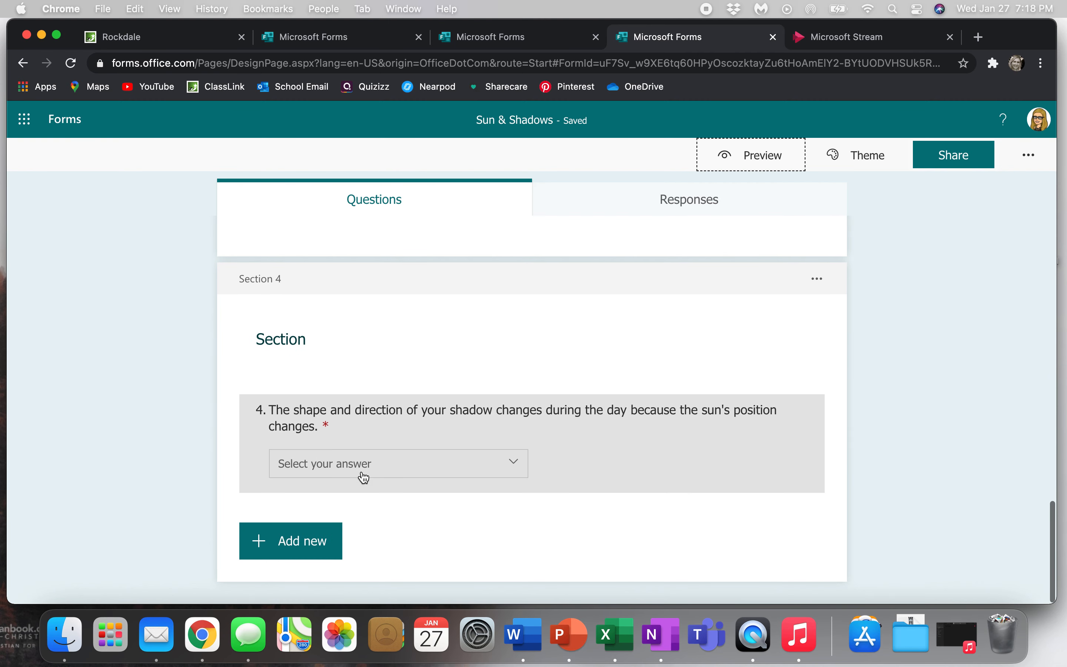
{"action": "left_click", "coordinate": [272, 551]}
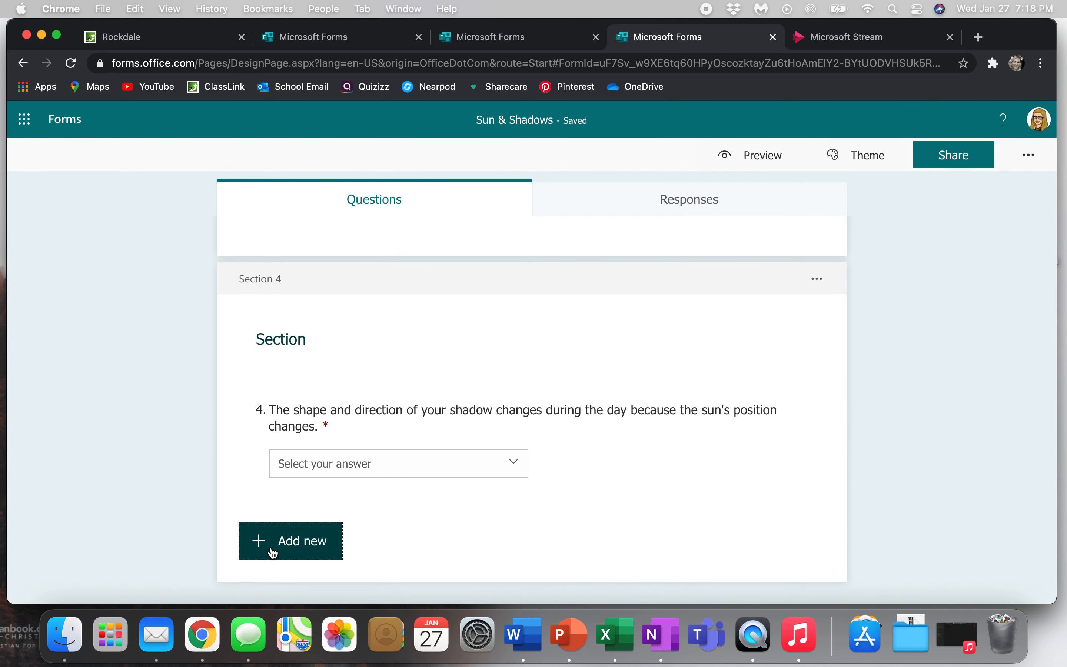
{"action": "left_click", "coordinate": [273, 551]}
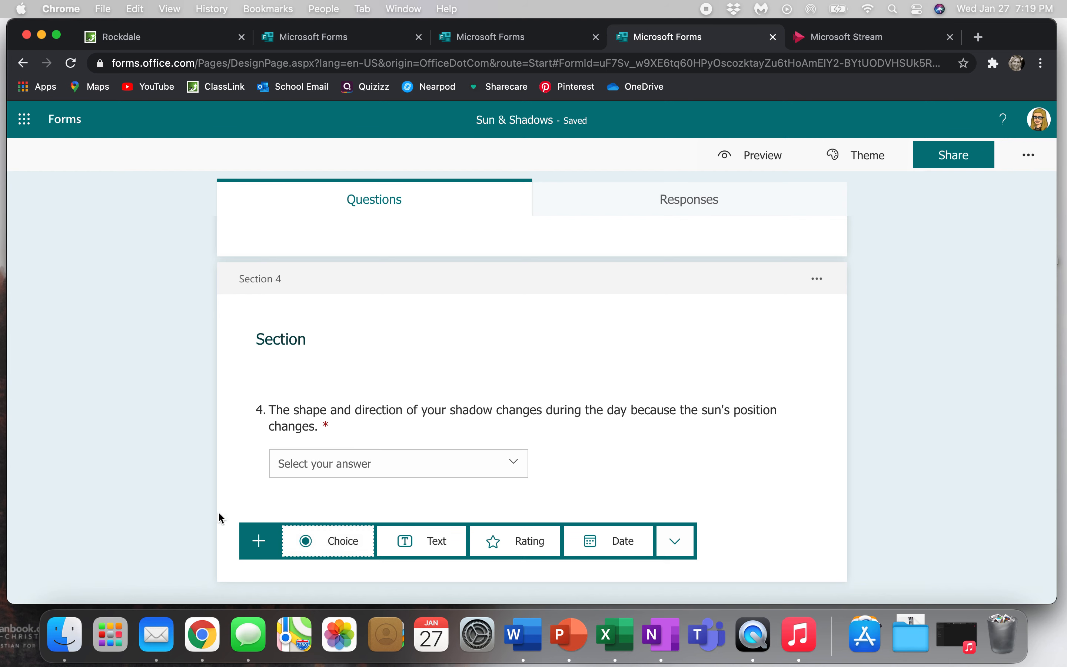
{"action": "scroll", "coordinate": [205, 500], "scroll_direction": "up", "scroll_amount": 15}
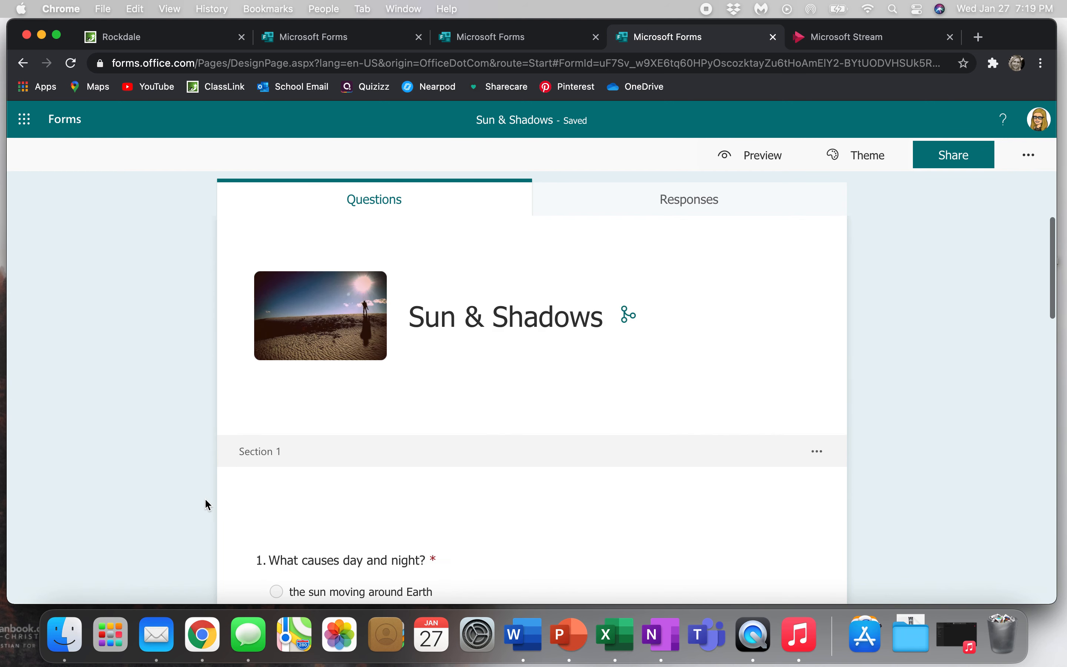
Add a new section directly after question 1, "What causes day and night?", and title it "Oops! Let's try again!".
{"action": "scroll", "coordinate": [207, 505], "scroll_direction": "down", "scroll_amount": 2}
{"action": "left_click", "coordinate": [392, 455]}
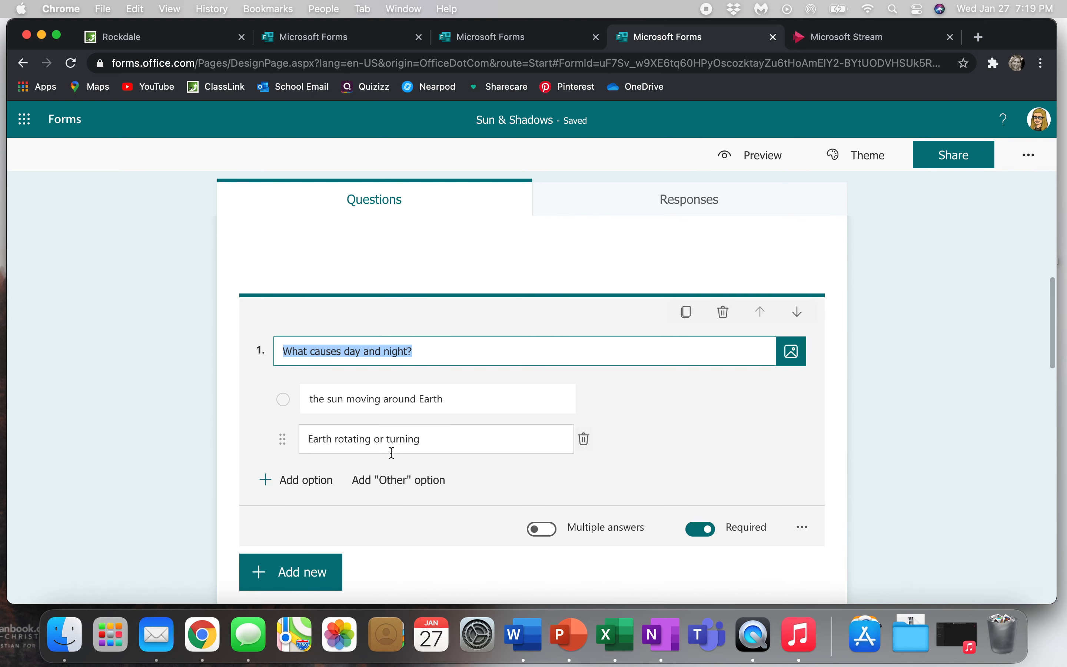
{"action": "scroll", "coordinate": [391, 452], "scroll_direction": "down", "scroll_amount": 2}
{"action": "left_click", "coordinate": [296, 486]}
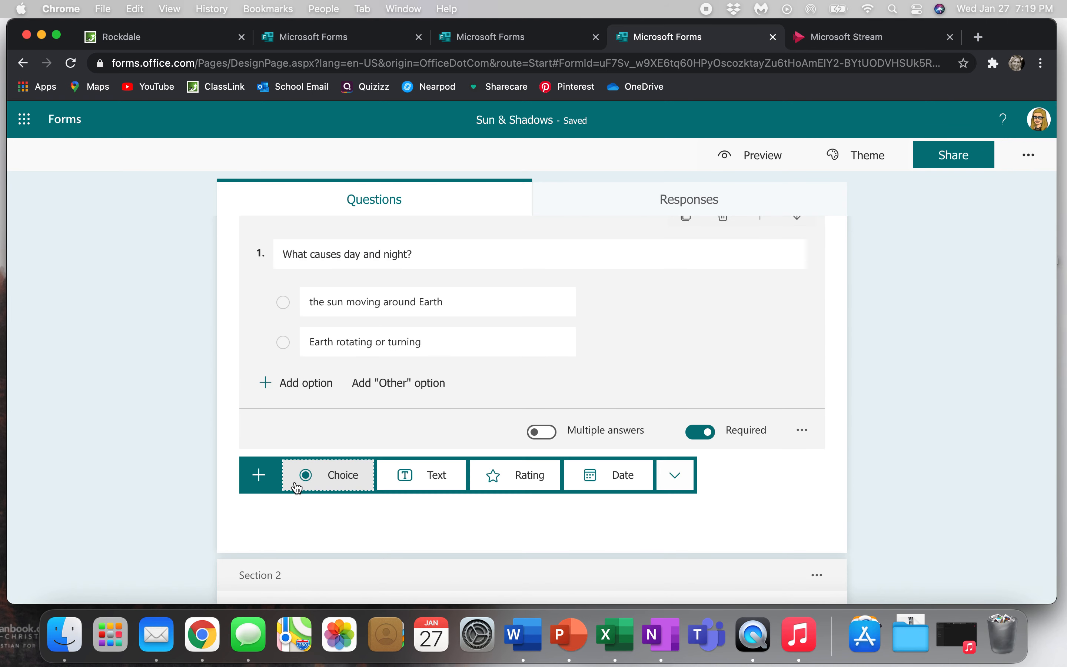
{"action": "left_click", "coordinate": [679, 479]}
{"action": "left_click", "coordinate": [733, 578]}
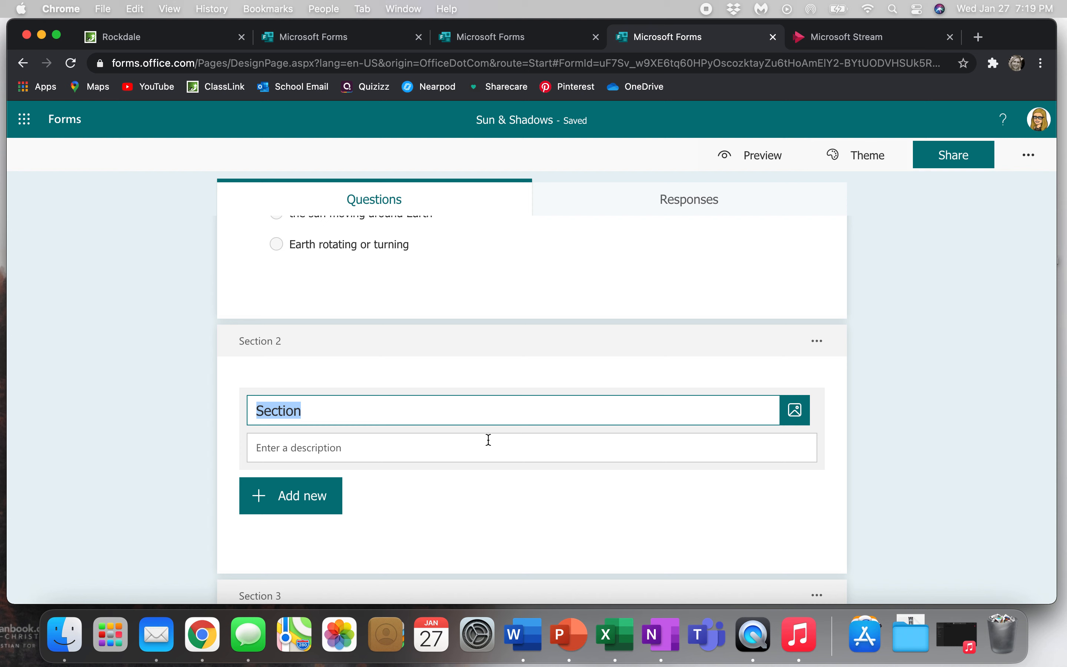
{"action": "type", "text": "Oops!  Let's try again!"}
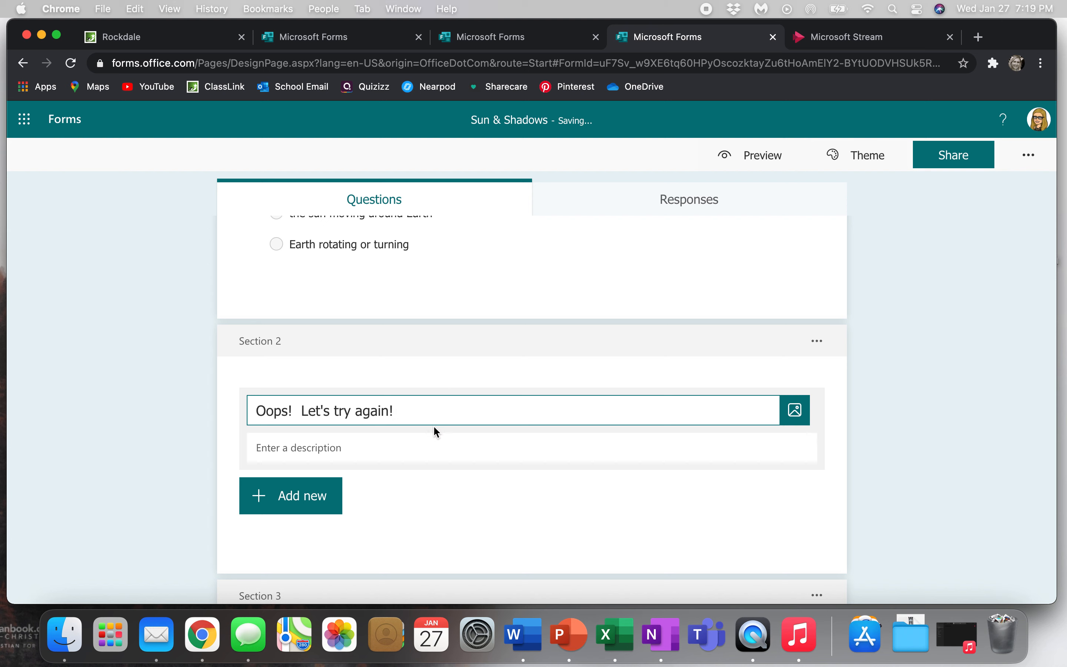
Insert the image day and night.png from the Desktop beside the "Oops! Let's try again!" section title.
{"action": "left_click", "coordinate": [795, 410]}
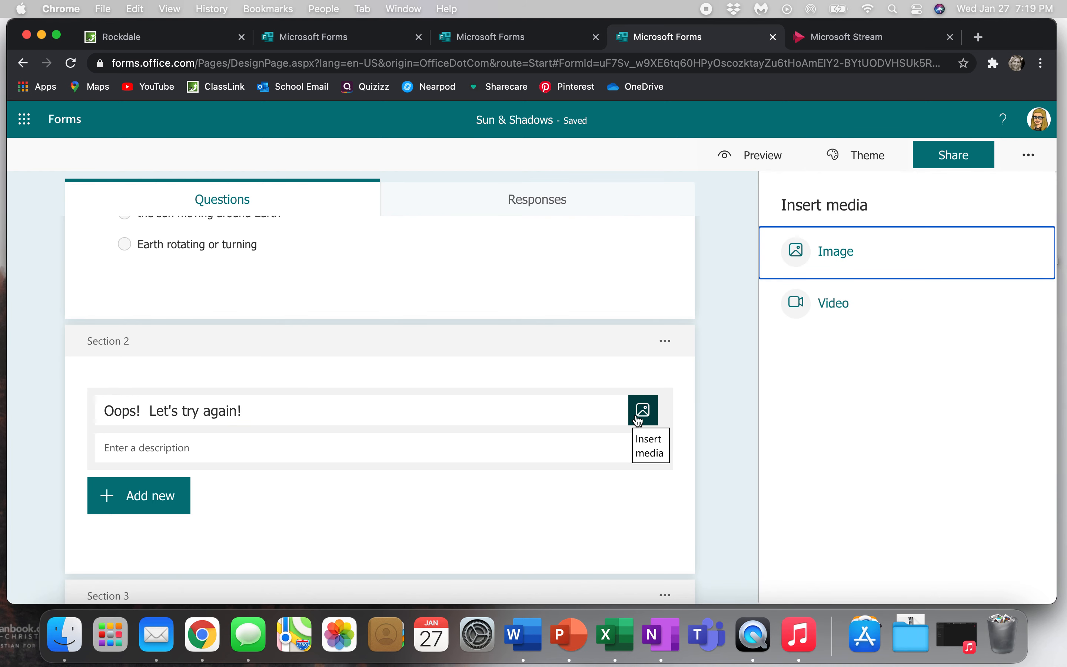
{"action": "left_click", "coordinate": [849, 266]}
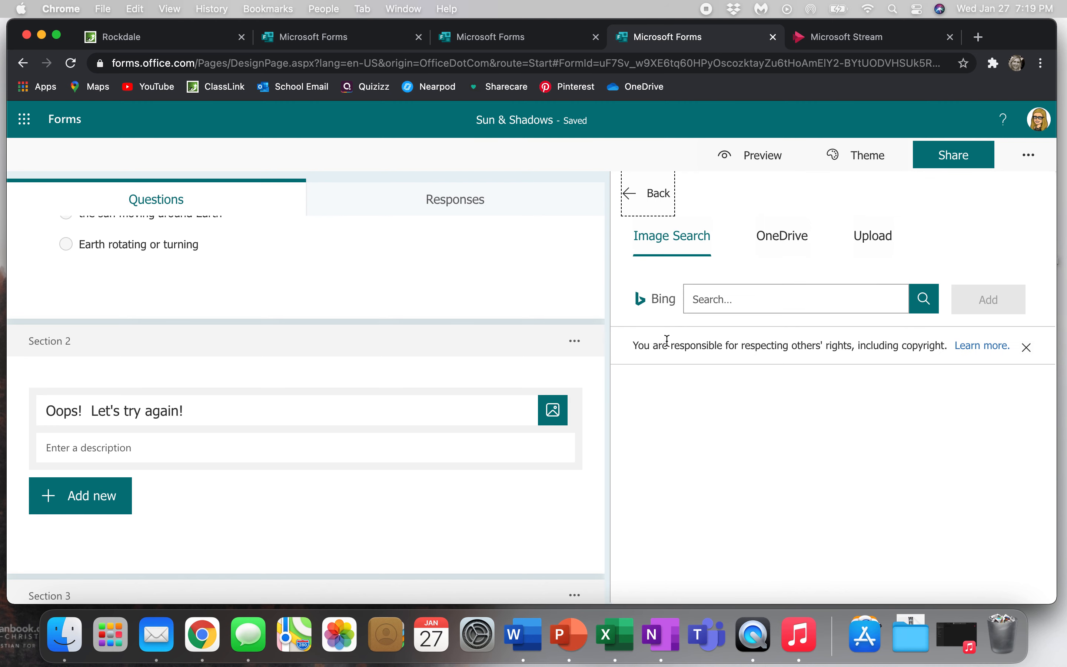
{"action": "left_click", "coordinate": [721, 304]}
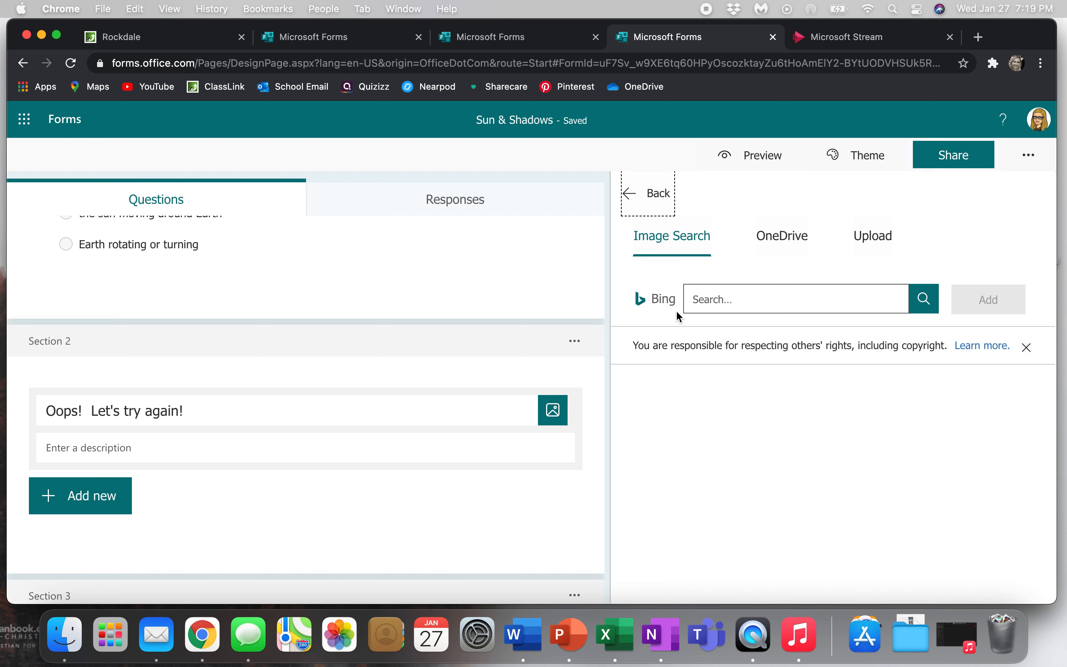
{"action": "left_click", "coordinate": [888, 237]}
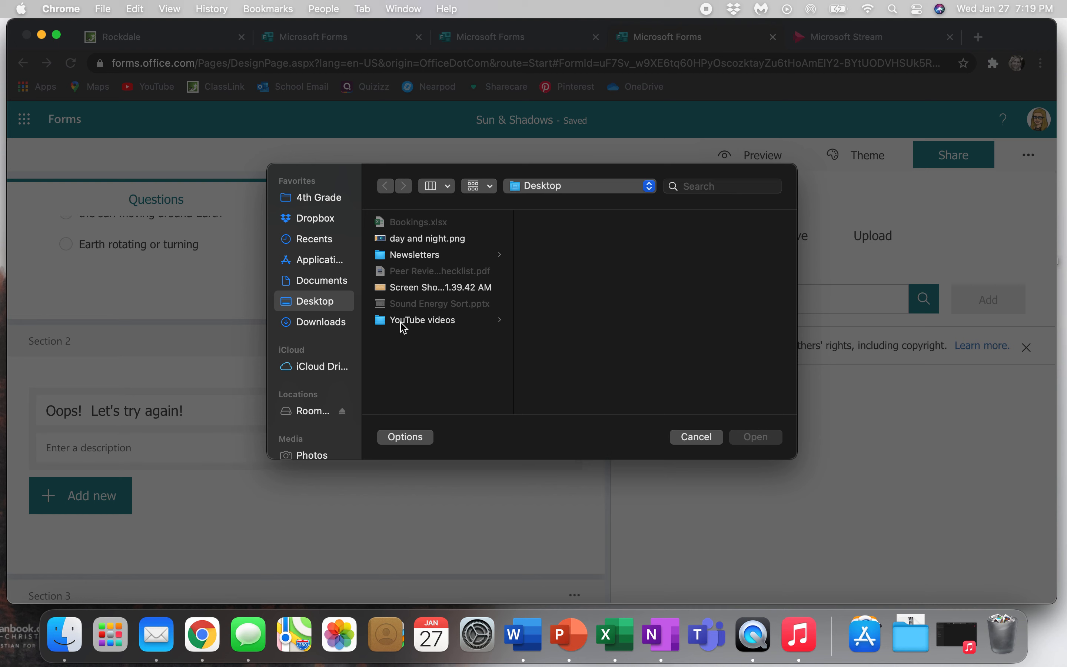
{"action": "left_click", "coordinate": [408, 292]}
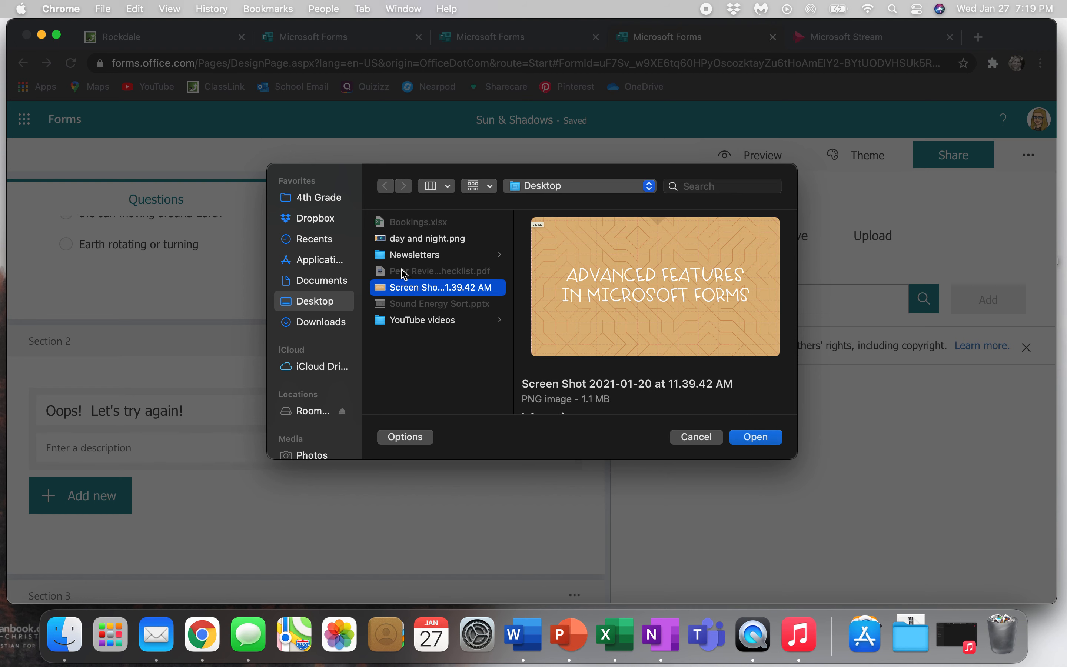
{"action": "left_click", "coordinate": [416, 240]}
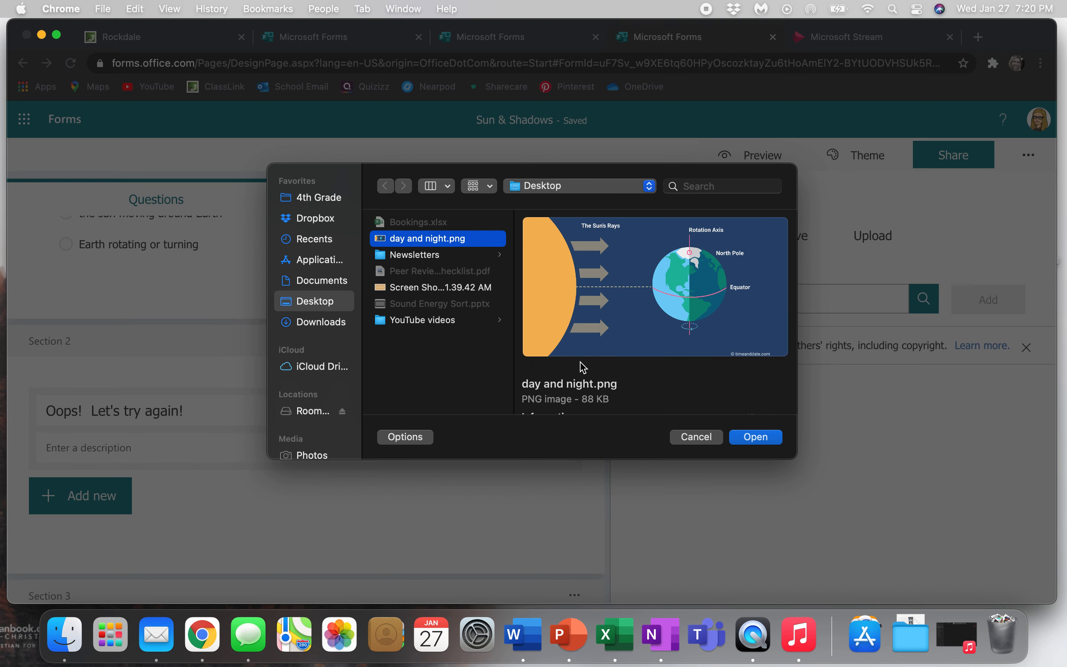
{"action": "left_click", "coordinate": [754, 438]}
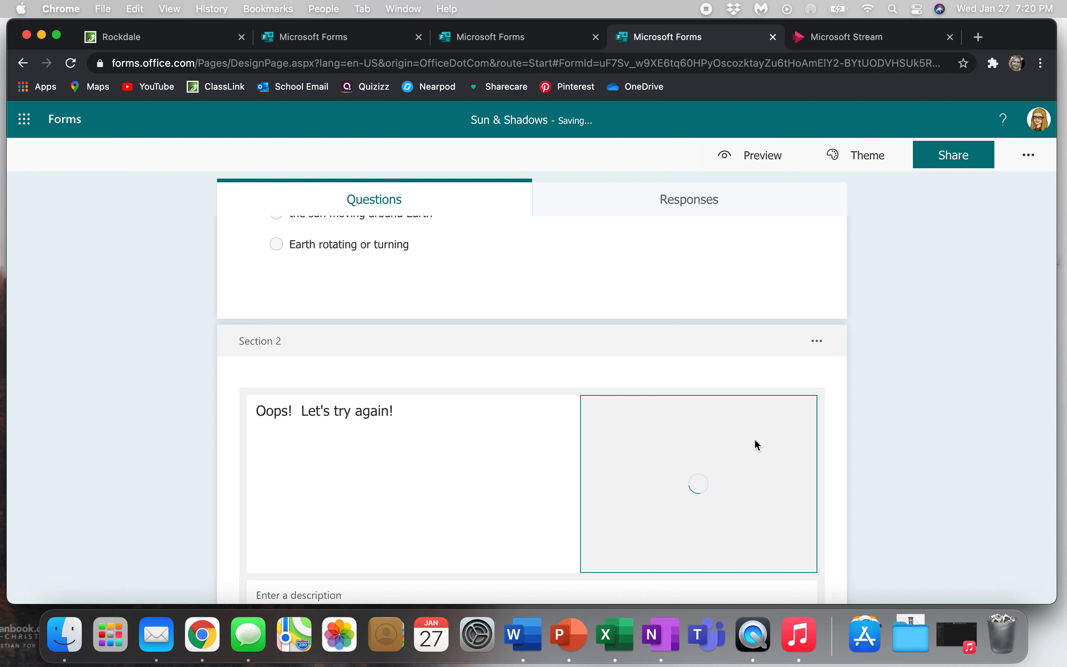
{"action": "scroll", "coordinate": [754, 438], "scroll_direction": "up", "scroll_amount": 4}
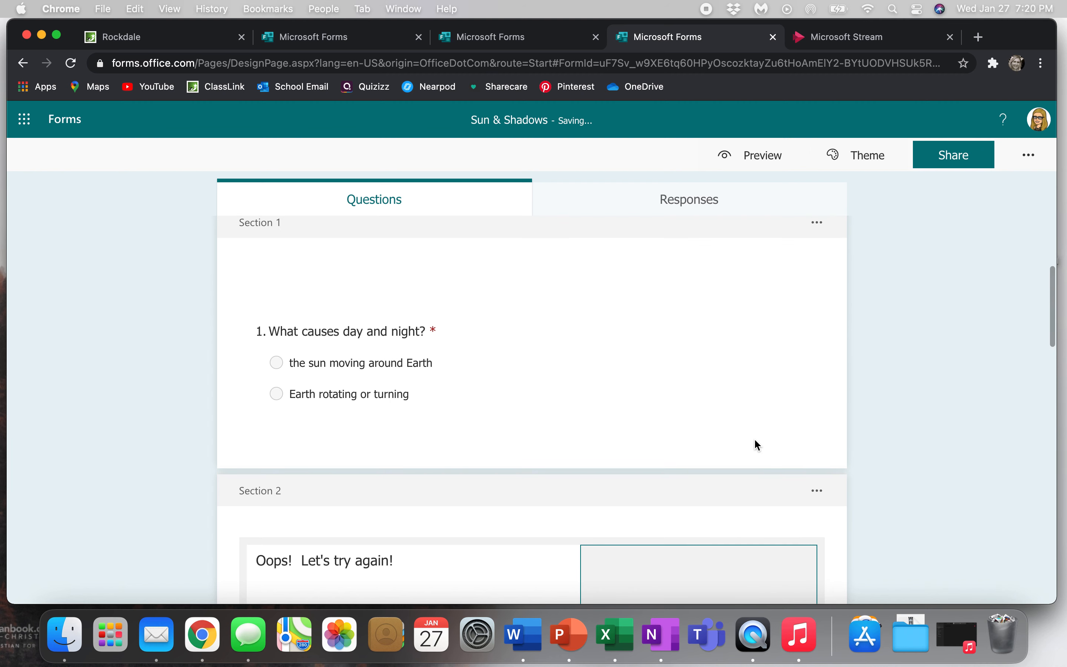
{"action": "scroll", "coordinate": [754, 438], "scroll_direction": "down", "scroll_amount": 5}
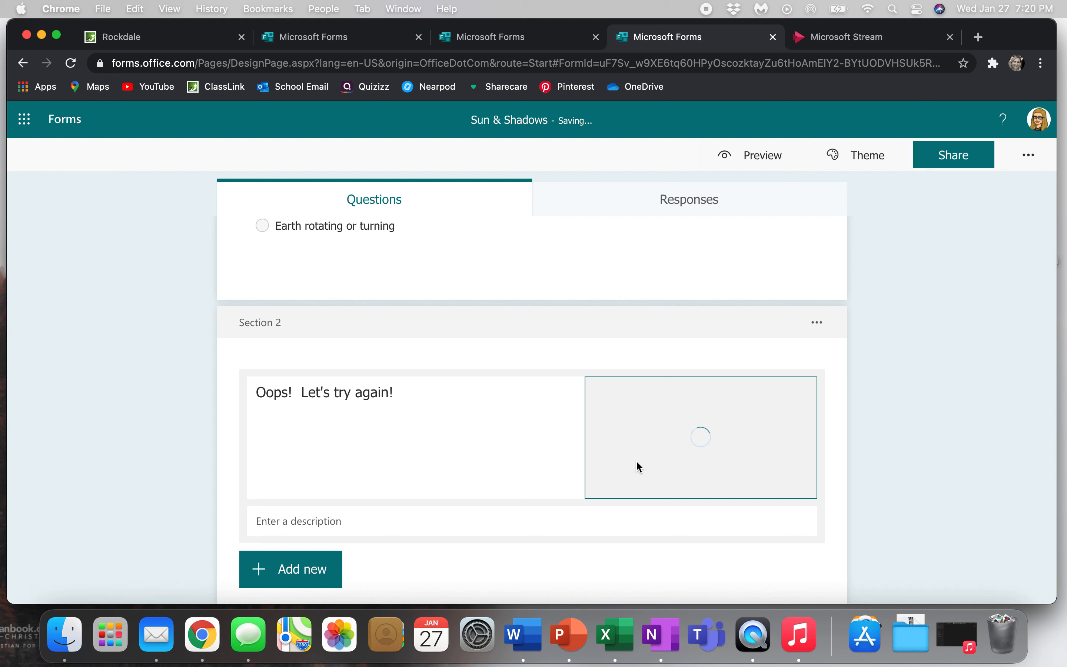
Add the description "Hint: Look at the picture!" to the Section 2 "Oops! Let's try again!" header and enlarge its image to the large size.
{"action": "left_click", "coordinate": [385, 526]}
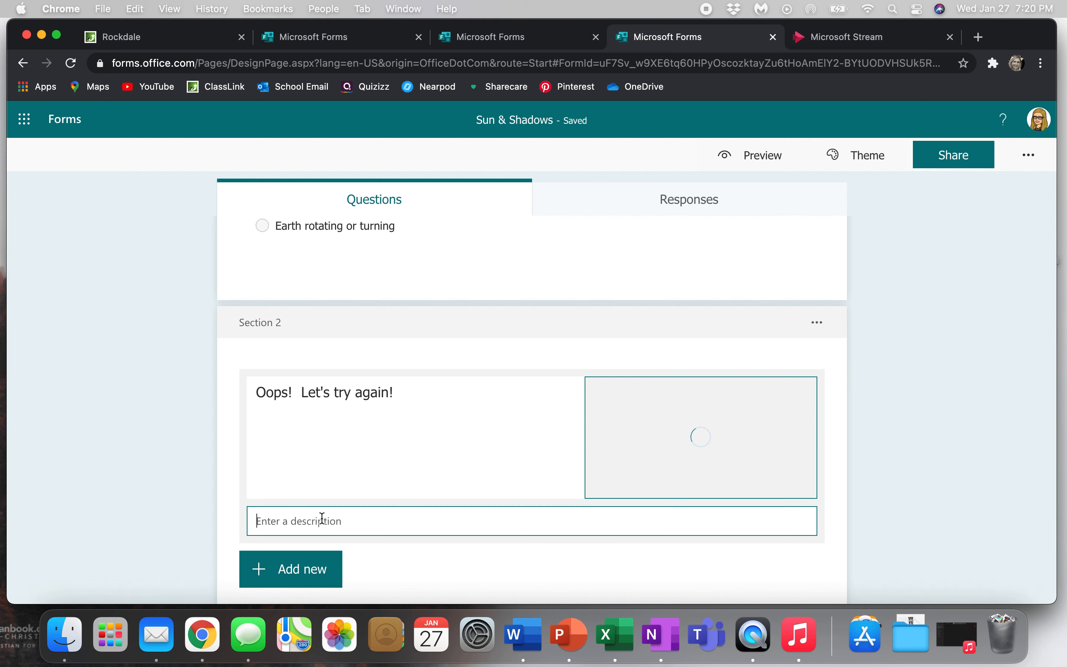
{"action": "type", "text": "Hint:  "}
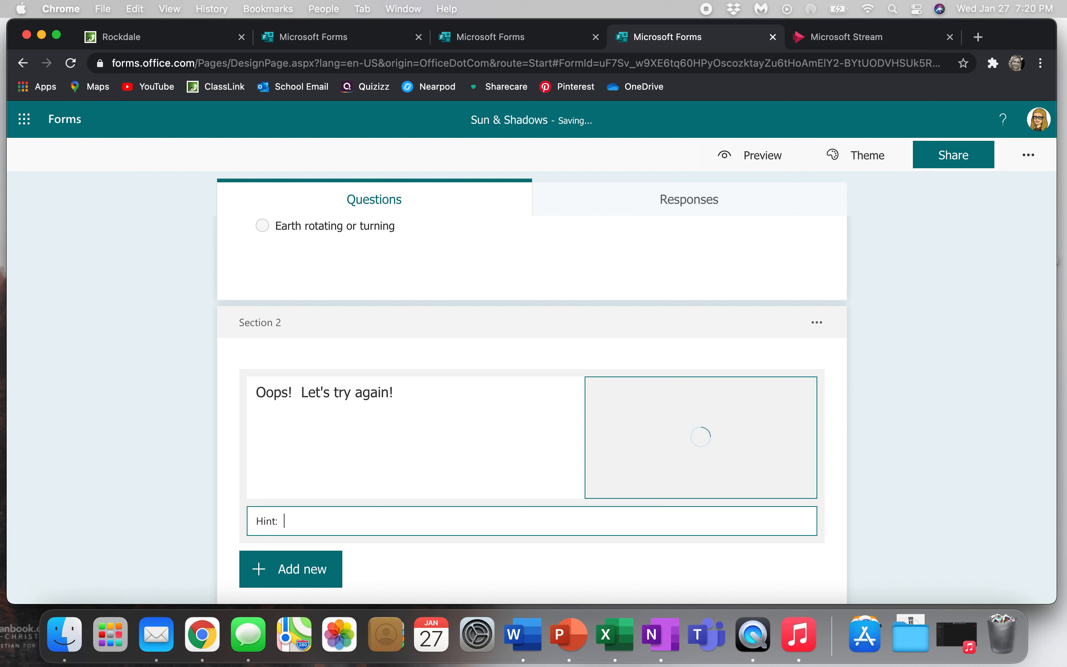
{"action": "type", "text": "Look at the picture!"}
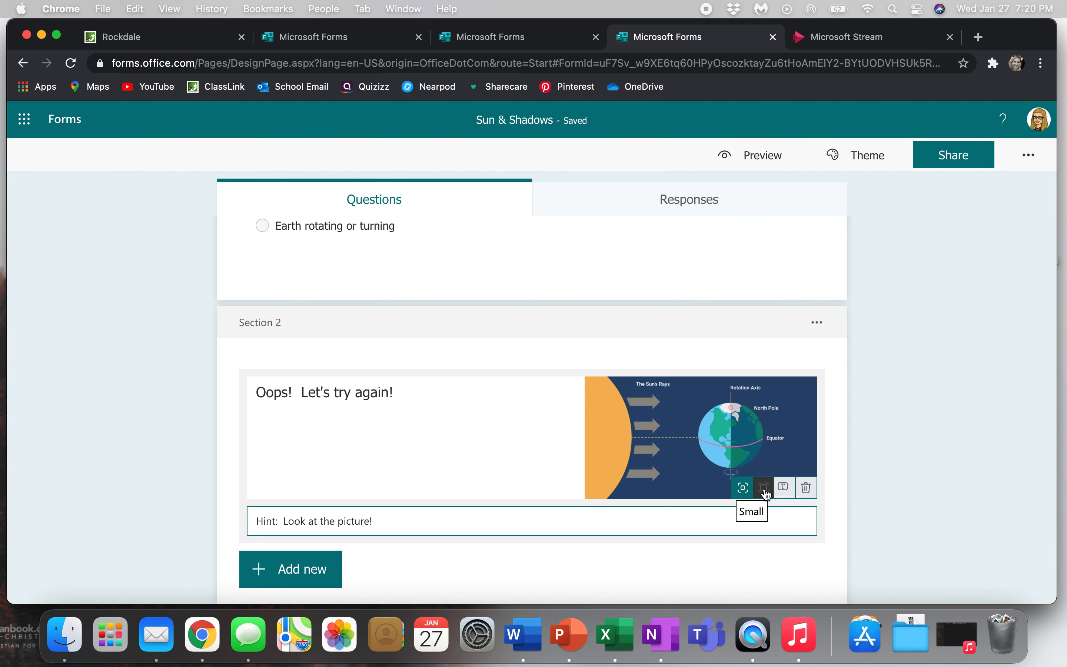
{"action": "left_click", "coordinate": [766, 491]}
Review the enlarged day and night picture together with the title and hint in Section 2.
{"action": "scroll", "coordinate": [767, 494], "scroll_direction": "down", "scroll_amount": 5}
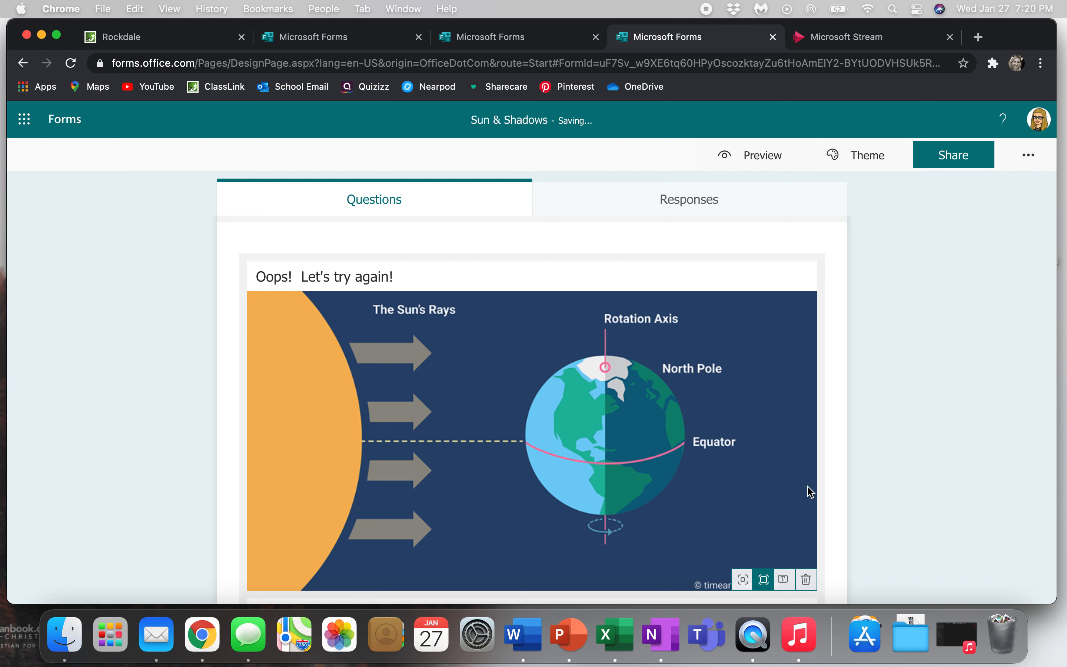
{"action": "scroll", "coordinate": [810, 491], "scroll_direction": "down", "scroll_amount": 2}
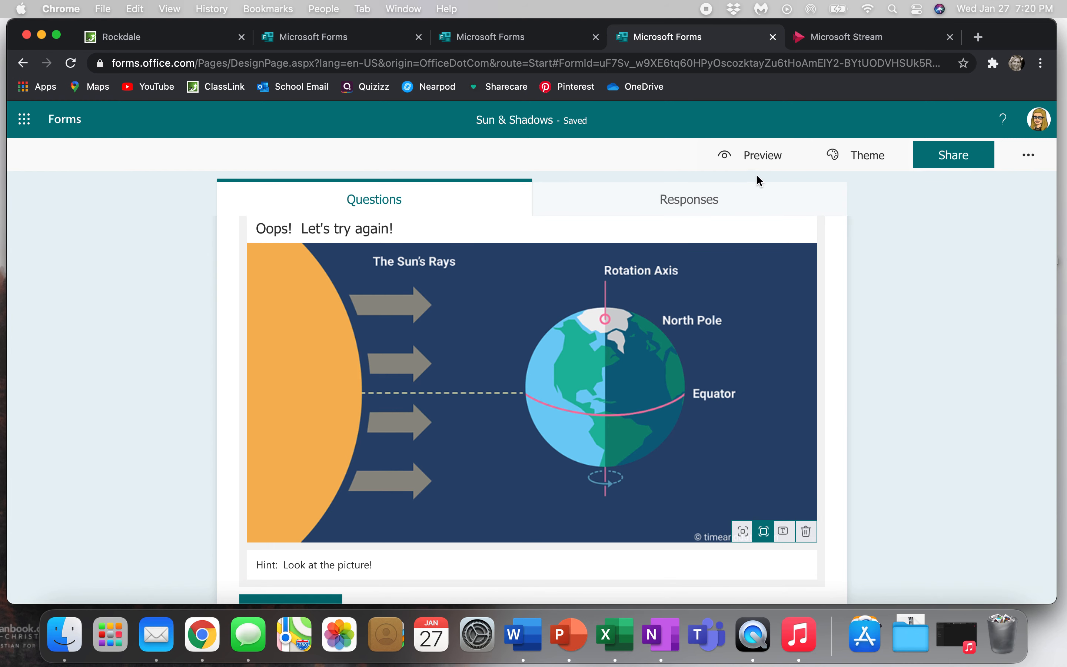
{"action": "scroll", "coordinate": [666, 404], "scroll_direction": "down", "scroll_amount": 4}
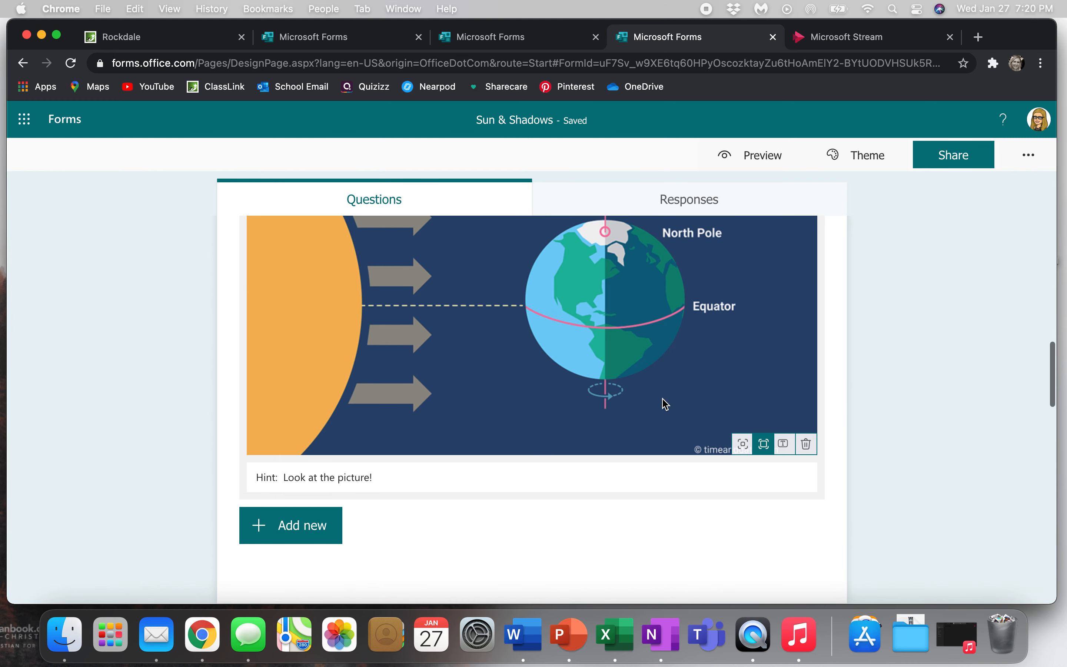
{"action": "scroll", "coordinate": [666, 404], "scroll_direction": "up", "scroll_amount": 5}
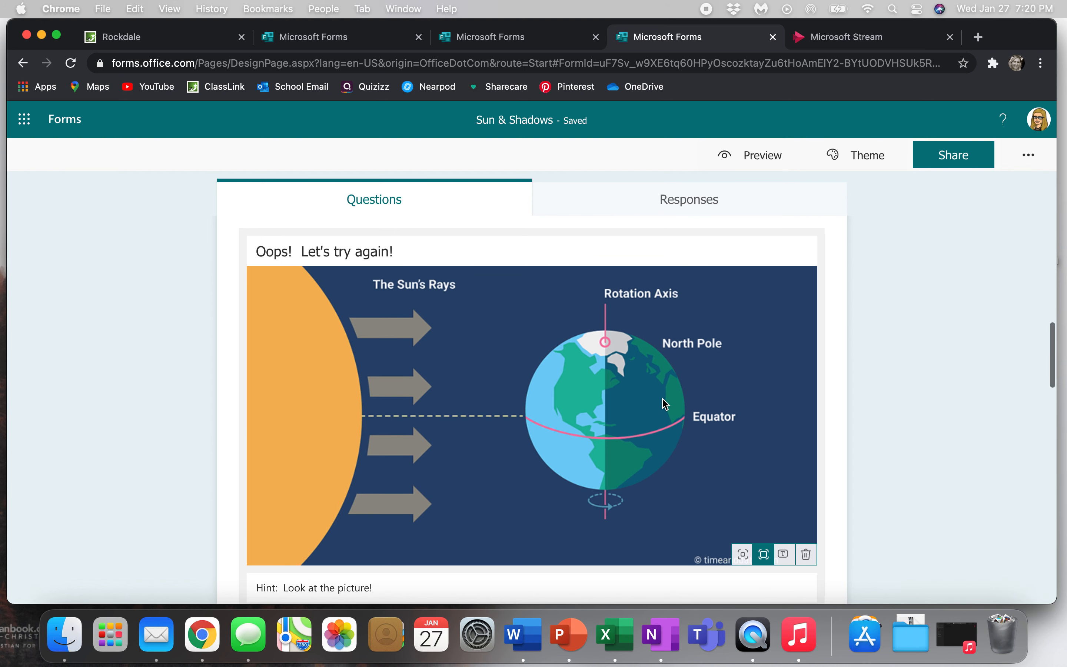
{"action": "scroll", "coordinate": [575, 391], "scroll_direction": "up", "scroll_amount": 3}
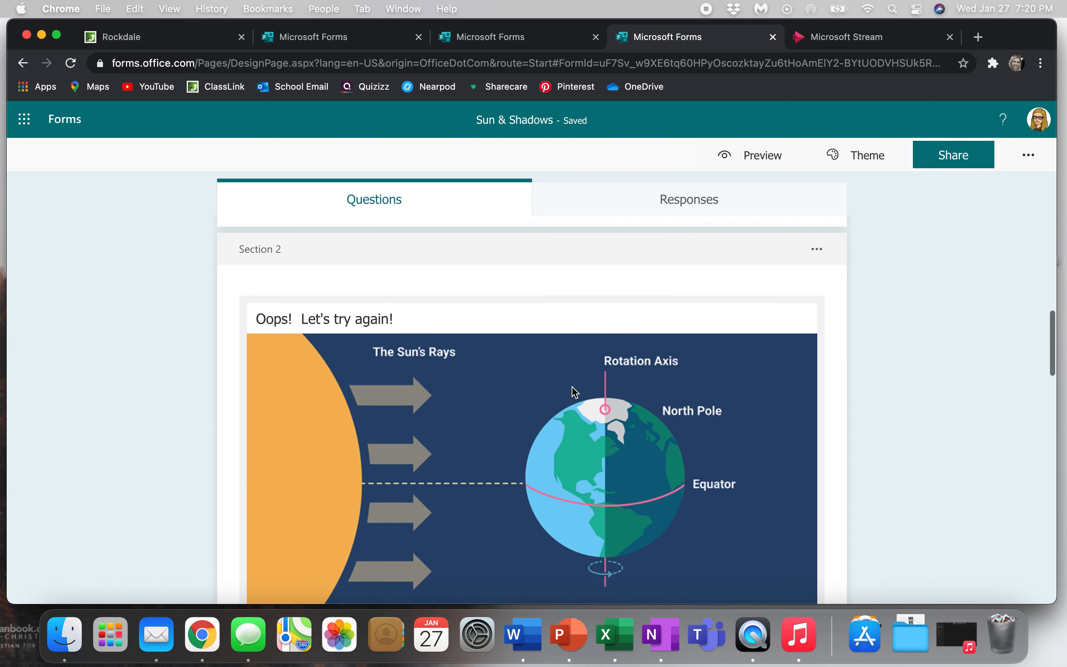
{"action": "scroll", "coordinate": [572, 389], "scroll_direction": "down", "scroll_amount": 2}
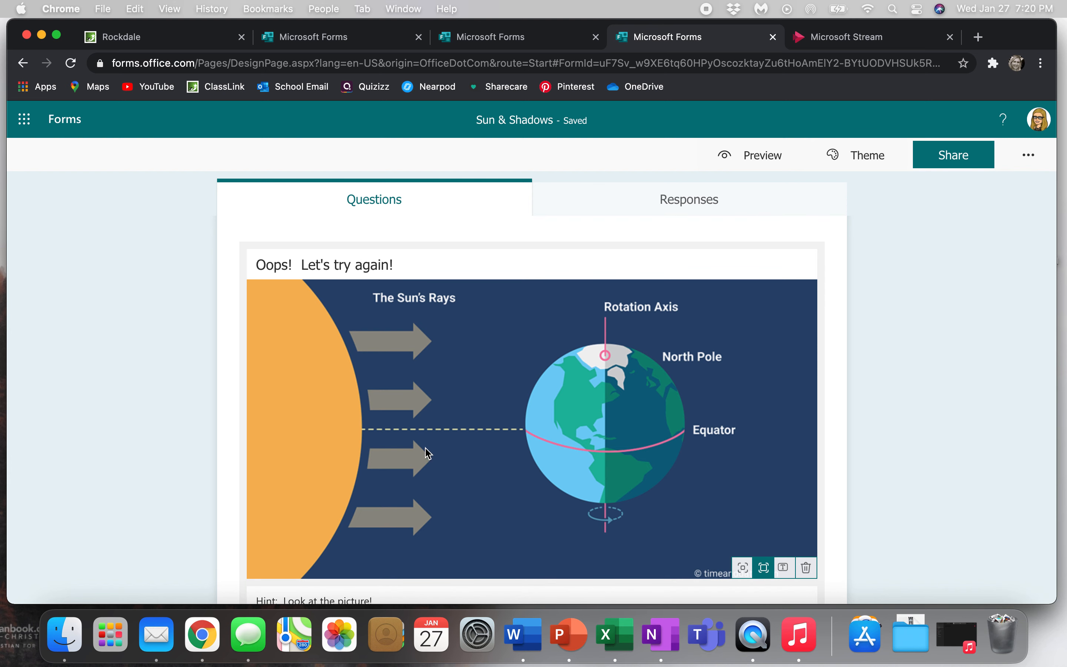
{"action": "scroll", "coordinate": [622, 366], "scroll_direction": "down", "scroll_amount": 4}
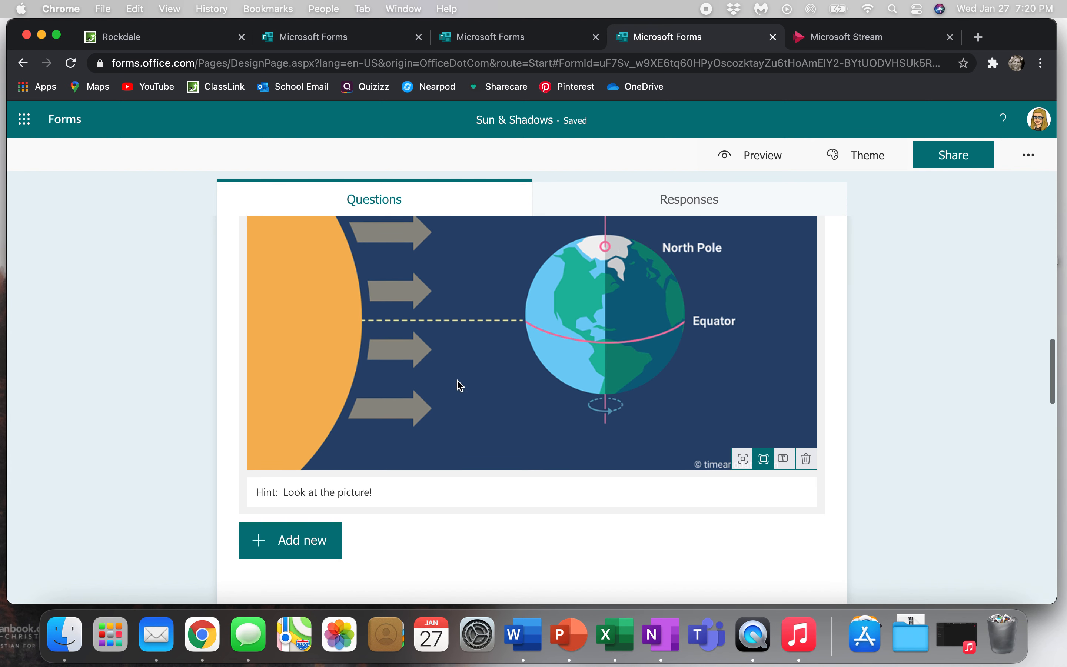
{"action": "scroll", "coordinate": [530, 553], "scroll_direction": "up", "scroll_amount": 3}
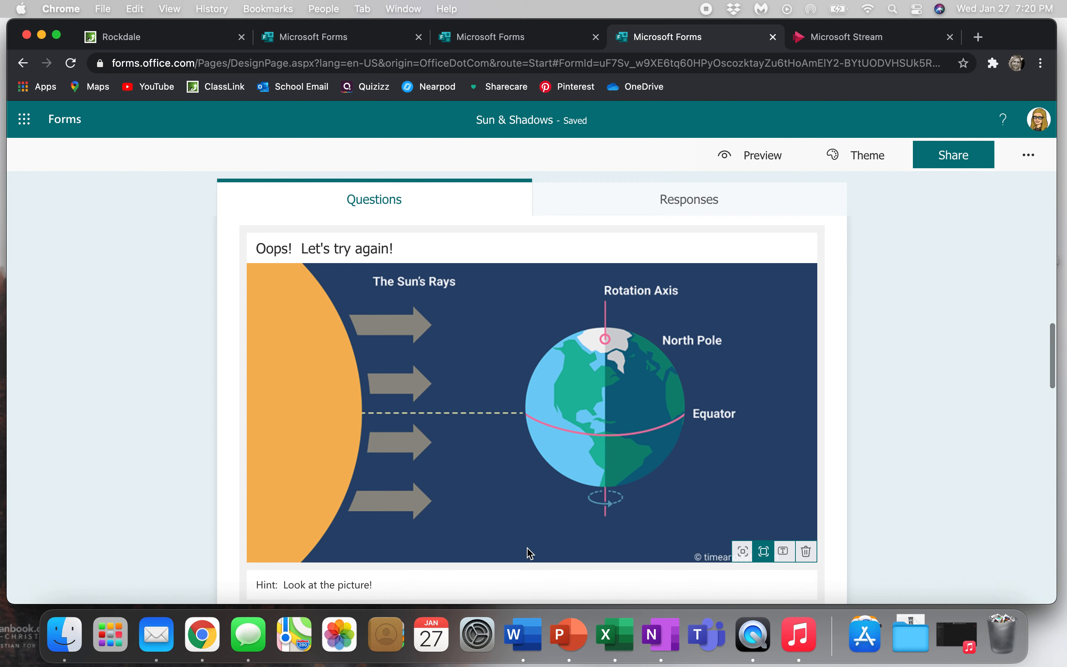
{"action": "scroll", "coordinate": [531, 554], "scroll_direction": "down", "scroll_amount": 4}
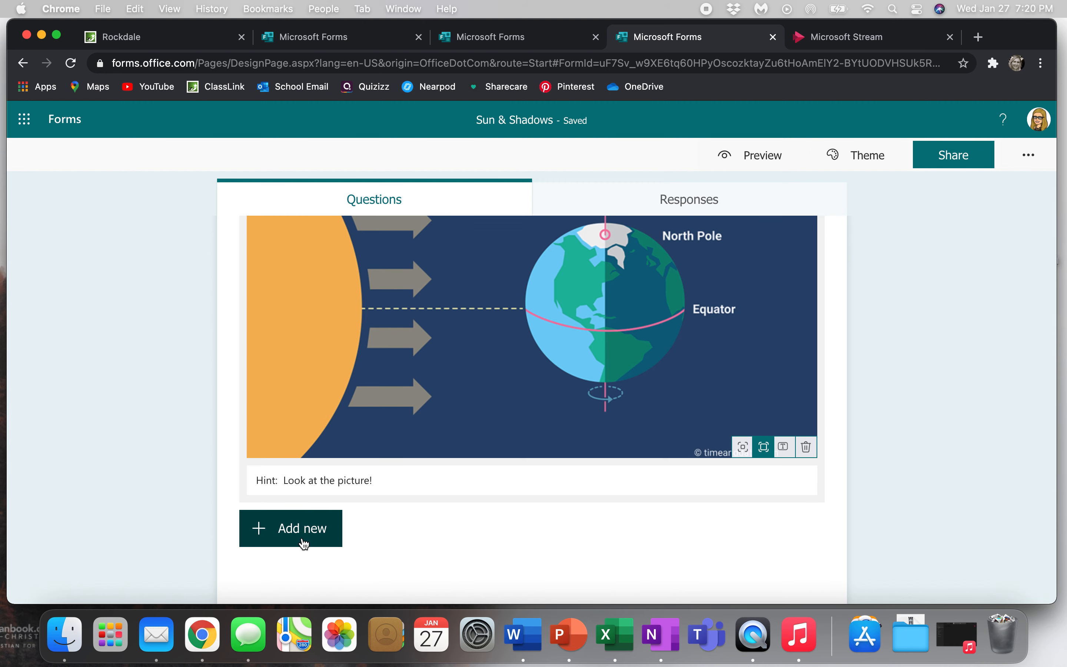
Duplicate question 1, "What causes day and night?", and move the copy down into Section 2 beneath the picture and hint.
{"action": "scroll", "coordinate": [304, 543], "scroll_direction": "up", "scroll_amount": 12}
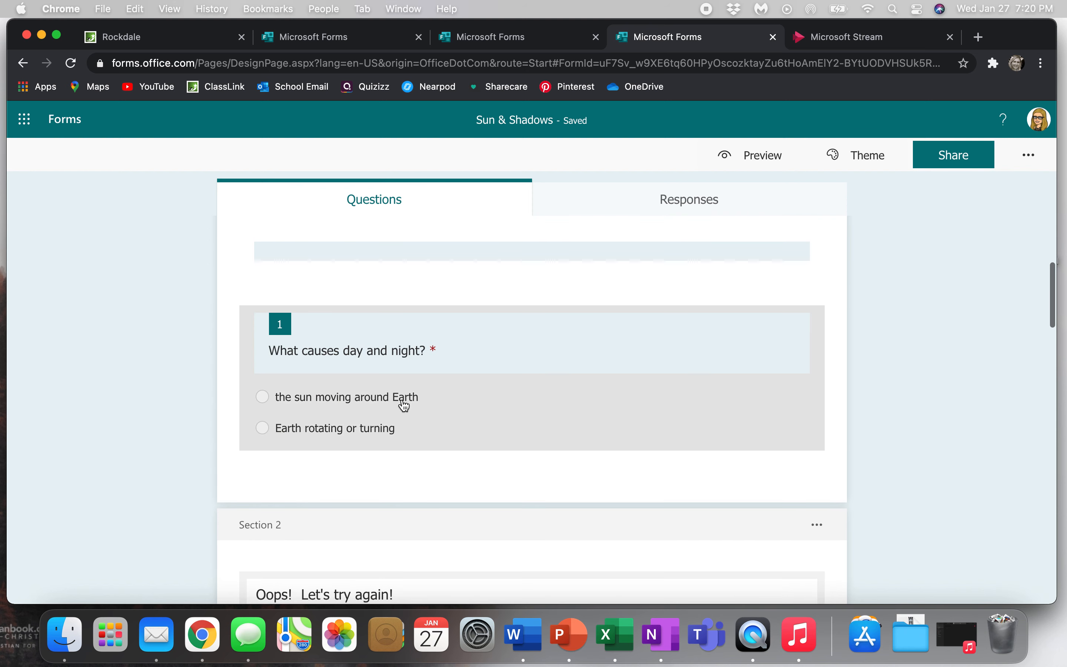
{"action": "left_click", "coordinate": [476, 356]}
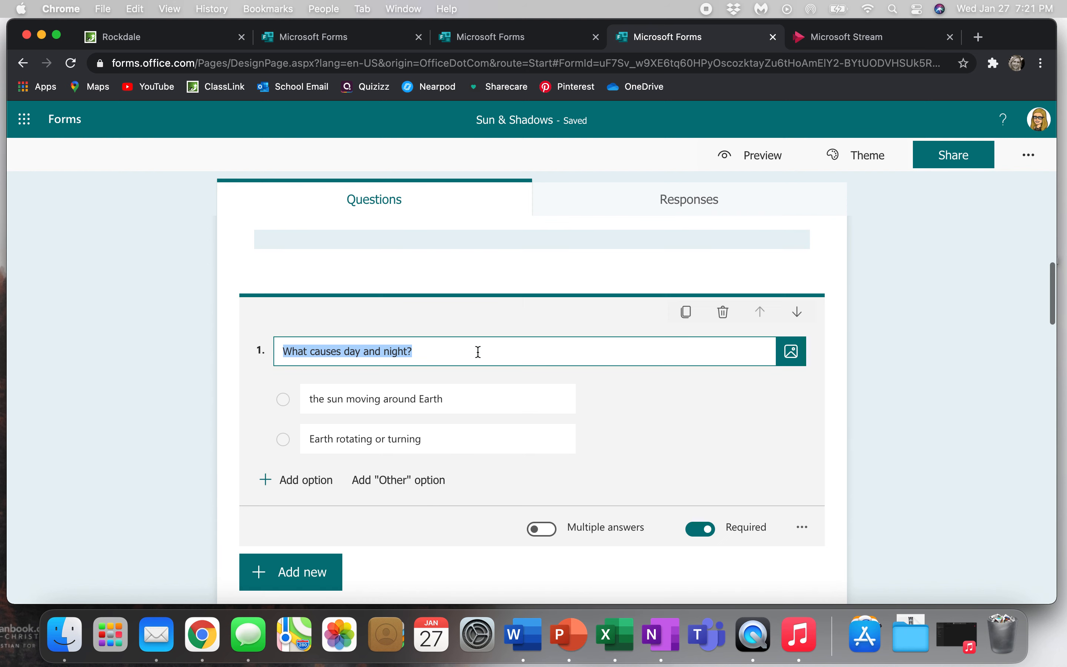
{"action": "left_click", "coordinate": [687, 314]}
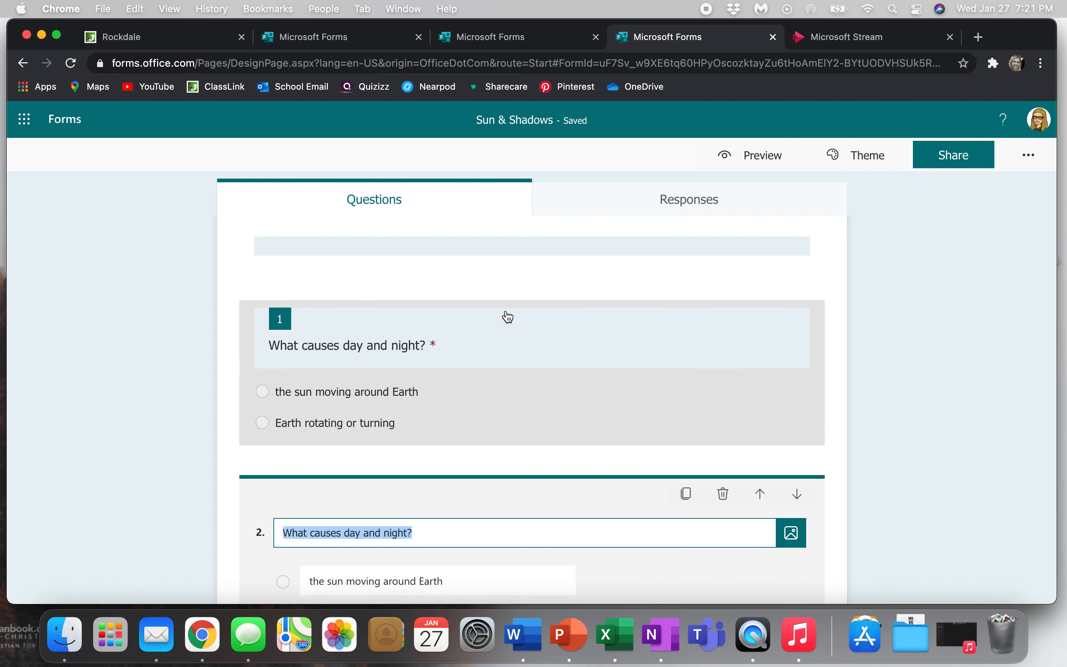
{"action": "scroll", "coordinate": [508, 316], "scroll_direction": "down", "scroll_amount": 3}
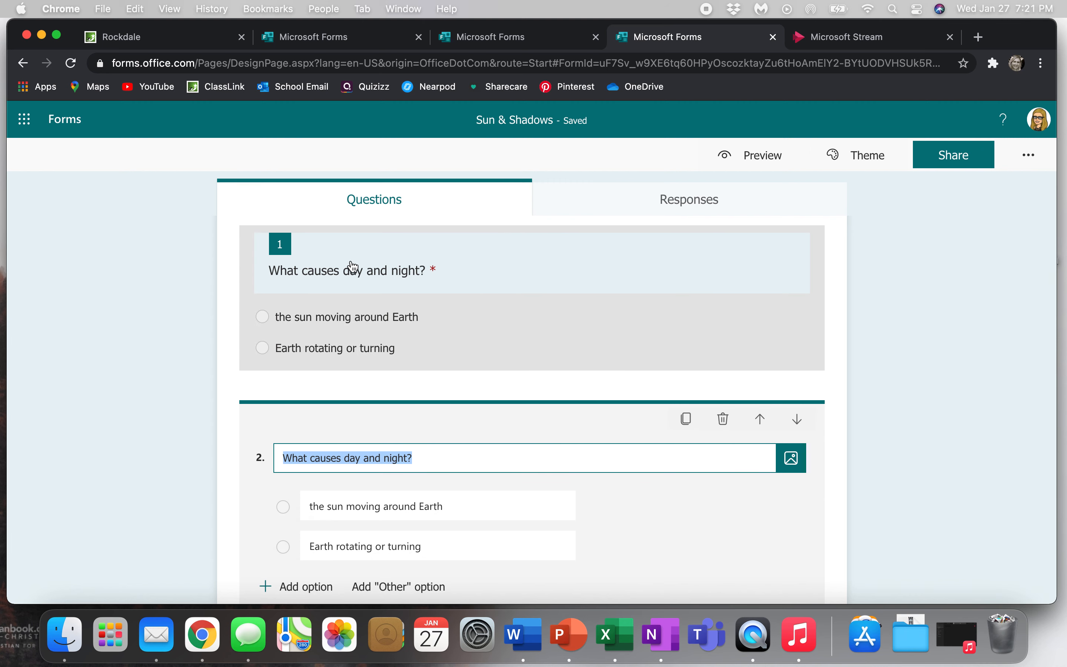
{"action": "left_click", "coordinate": [794, 426]}
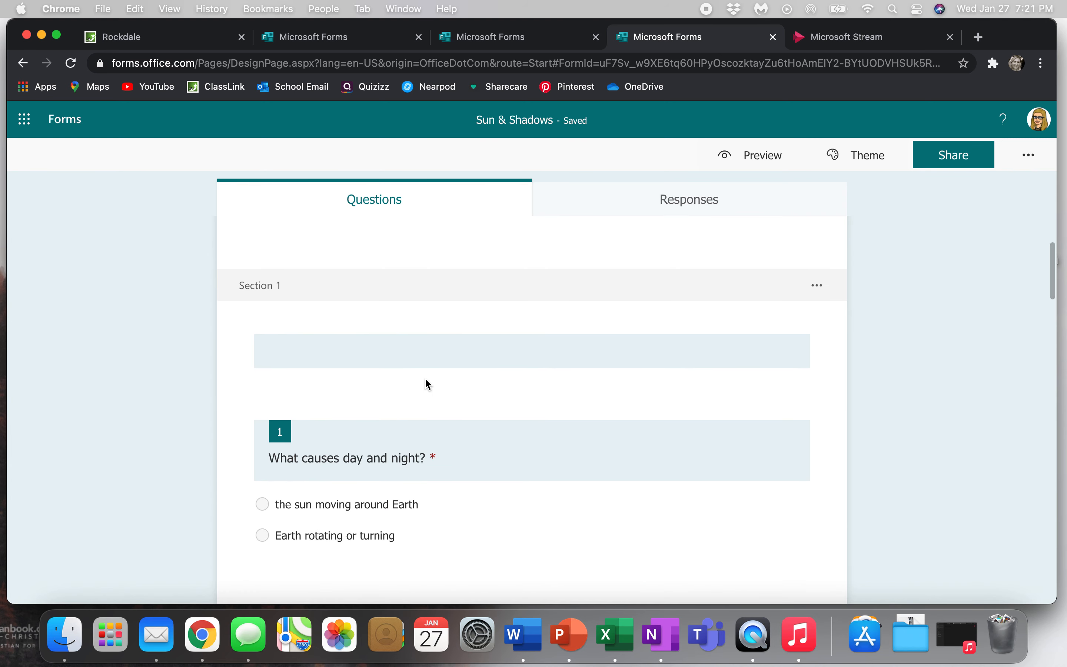
{"action": "scroll", "coordinate": [395, 489], "scroll_direction": "down", "scroll_amount": 10}
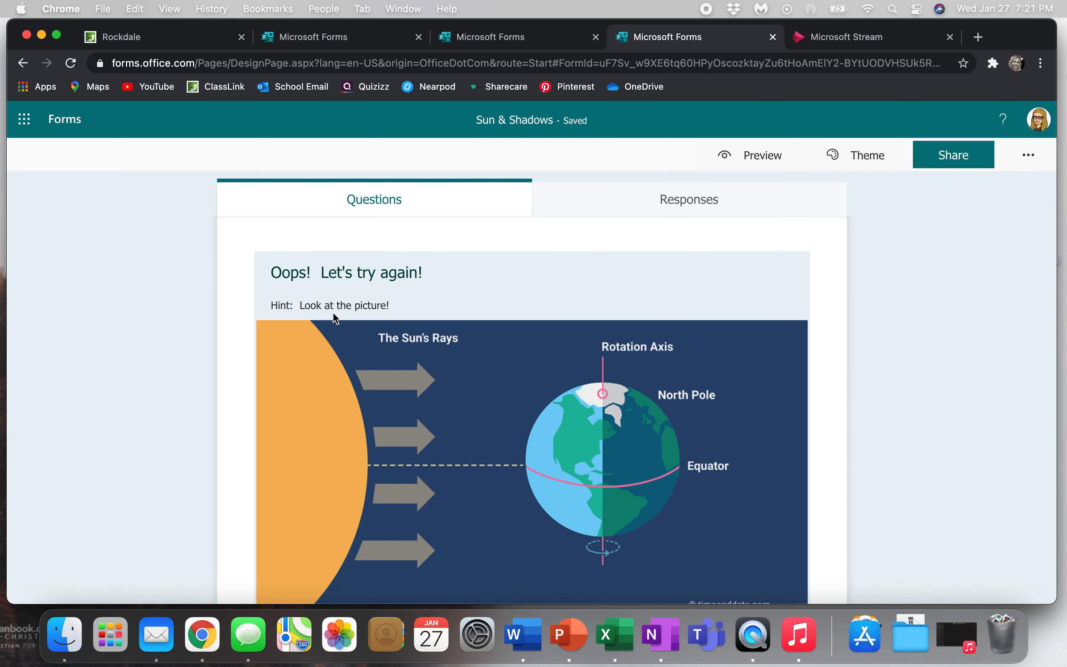
{"action": "scroll", "coordinate": [400, 386], "scroll_direction": "down", "scroll_amount": 6}
{"action": "left_click", "coordinate": [400, 385]}
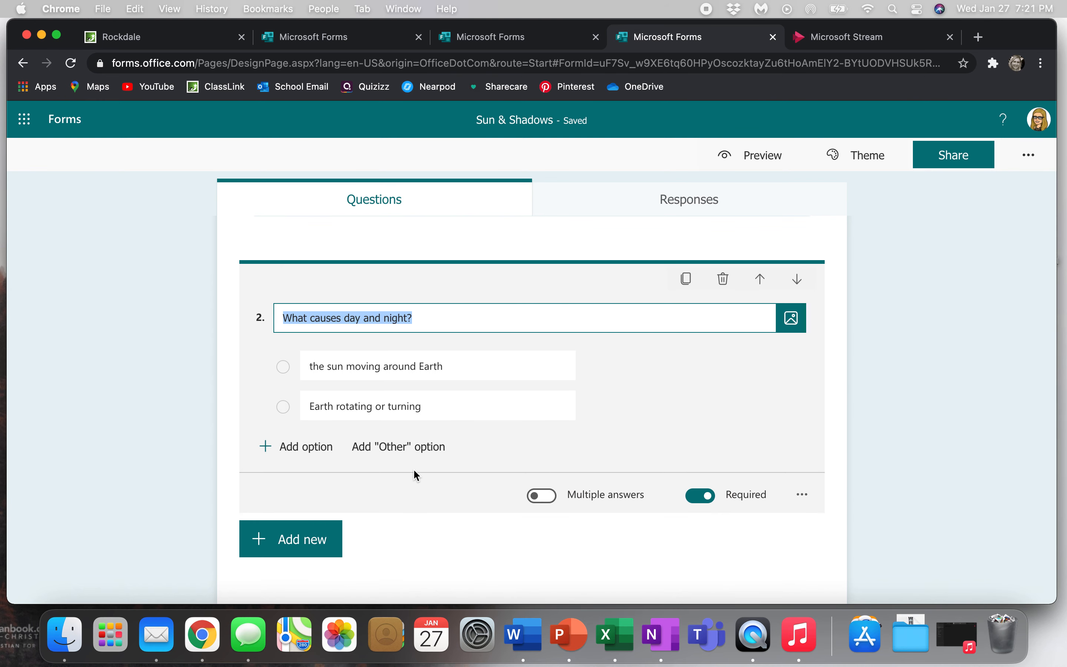
Add a new section directly after question 3, "On the side of Earth that is facing away from the sun", and title it "Oops! Let's try again!".
{"action": "scroll", "coordinate": [413, 470], "scroll_direction": "down", "scroll_amount": 9}
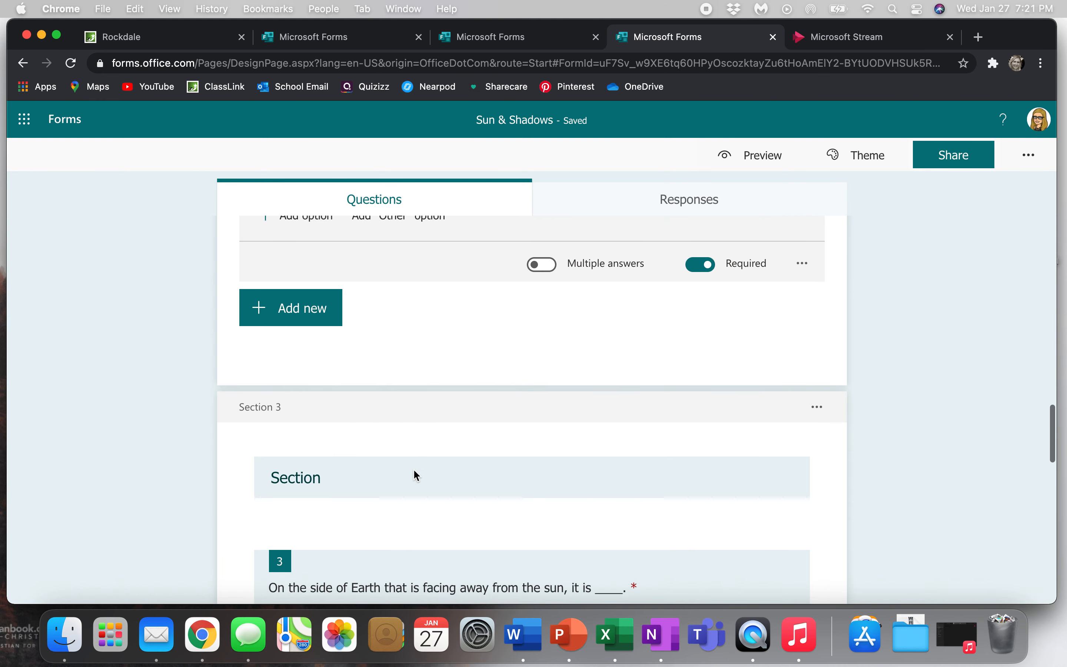
{"action": "scroll", "coordinate": [413, 469], "scroll_direction": "down", "scroll_amount": 2}
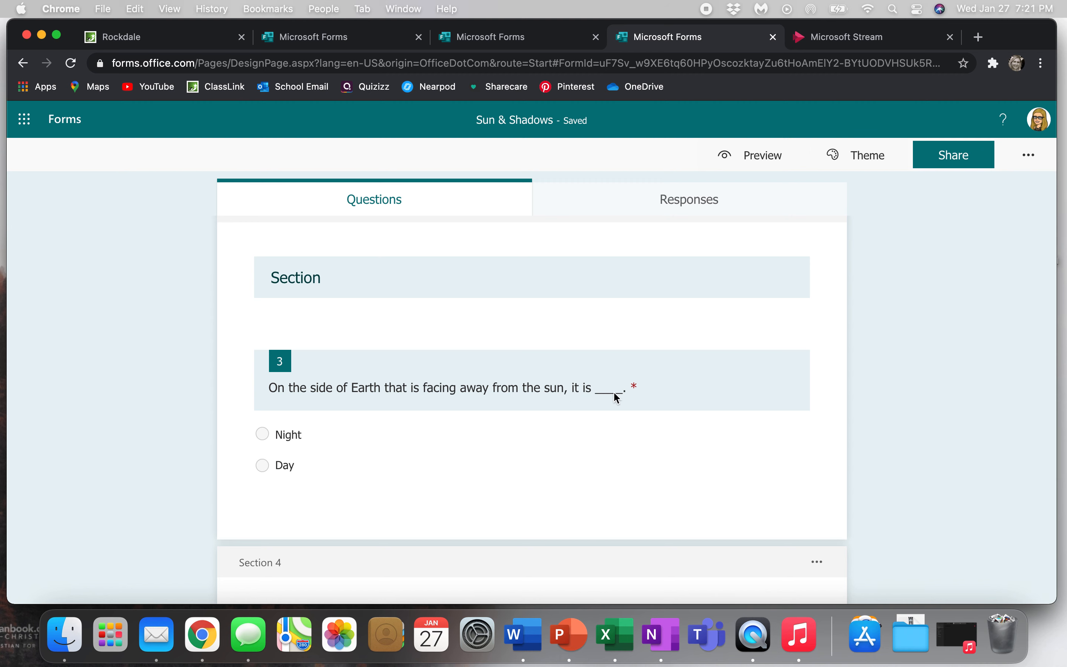
{"action": "left_click", "coordinate": [593, 446]}
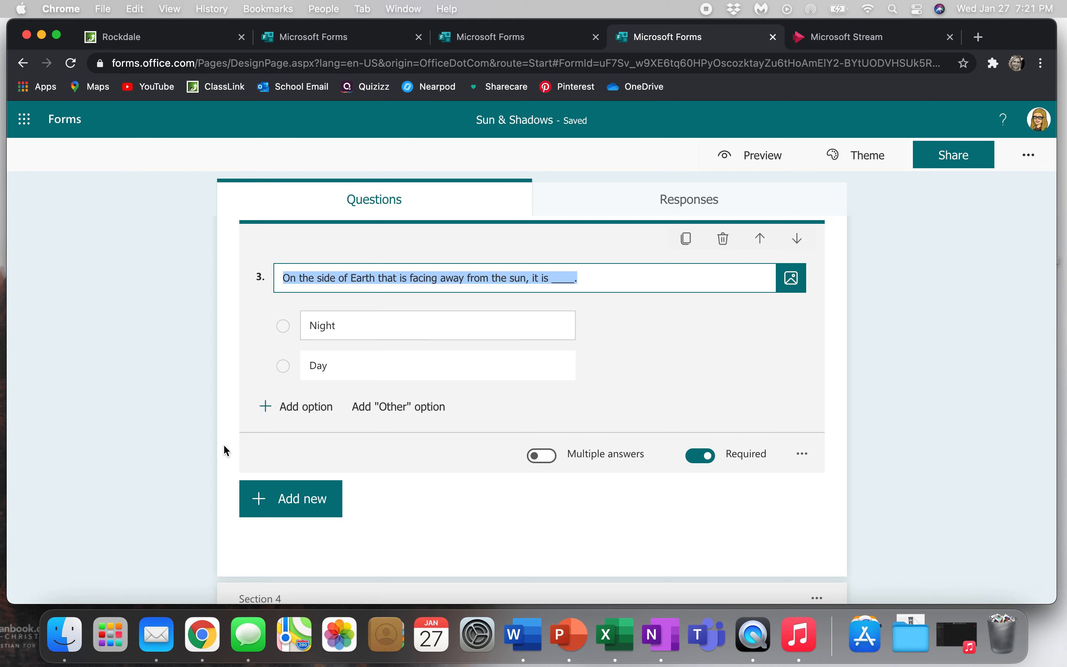
{"action": "left_click", "coordinate": [287, 511]}
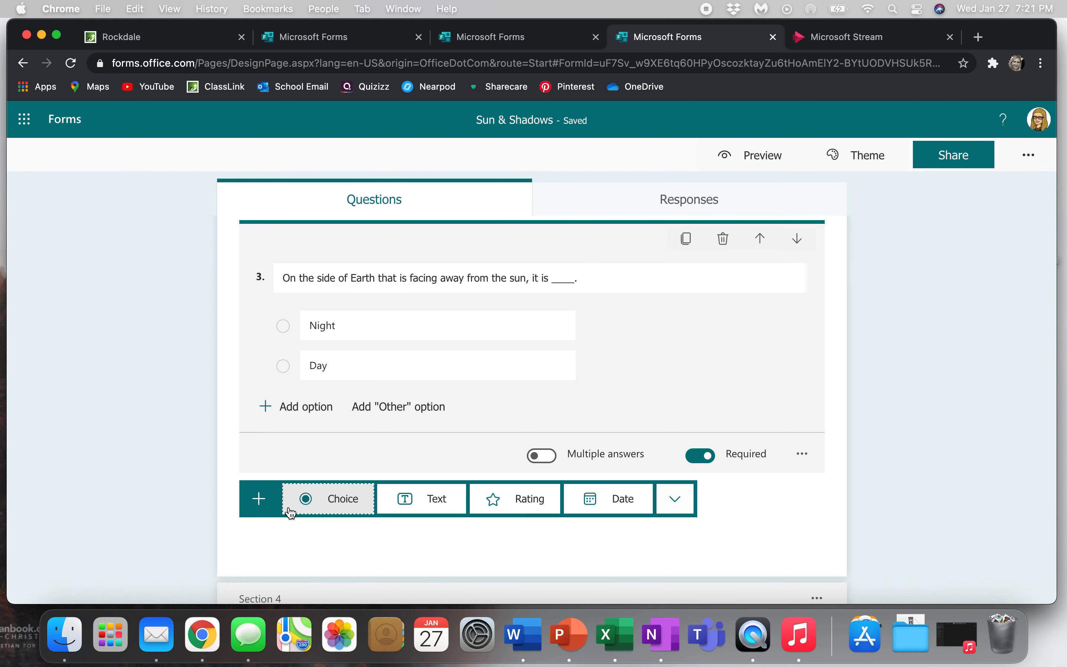
{"action": "left_click", "coordinate": [675, 499]}
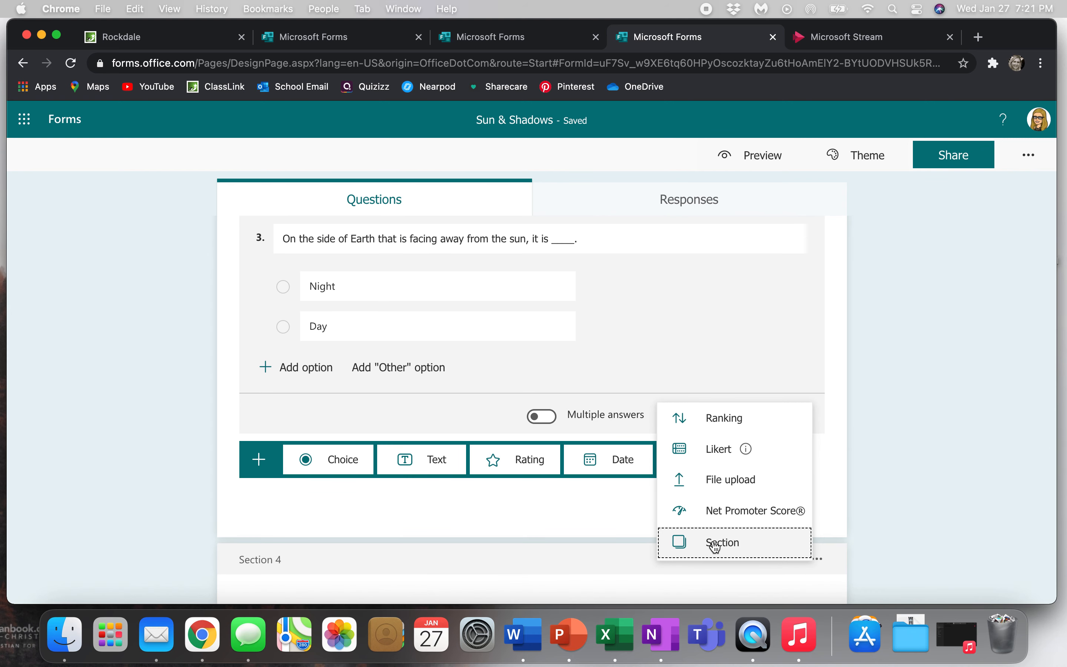
{"action": "left_click", "coordinate": [713, 547]}
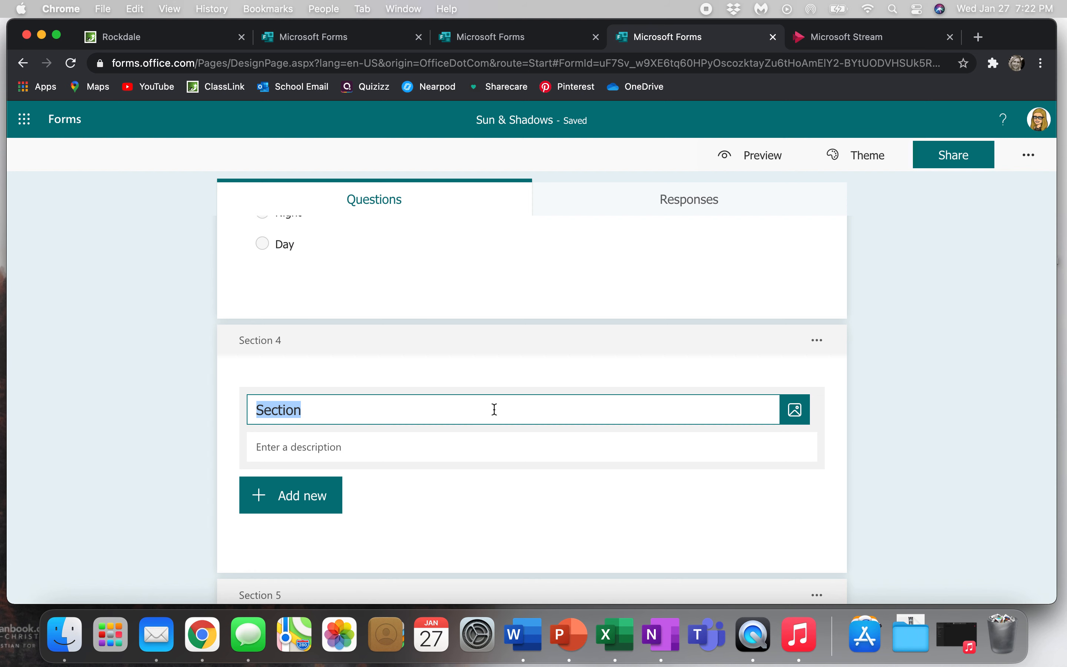
{"action": "type", "text": "Oops@"}
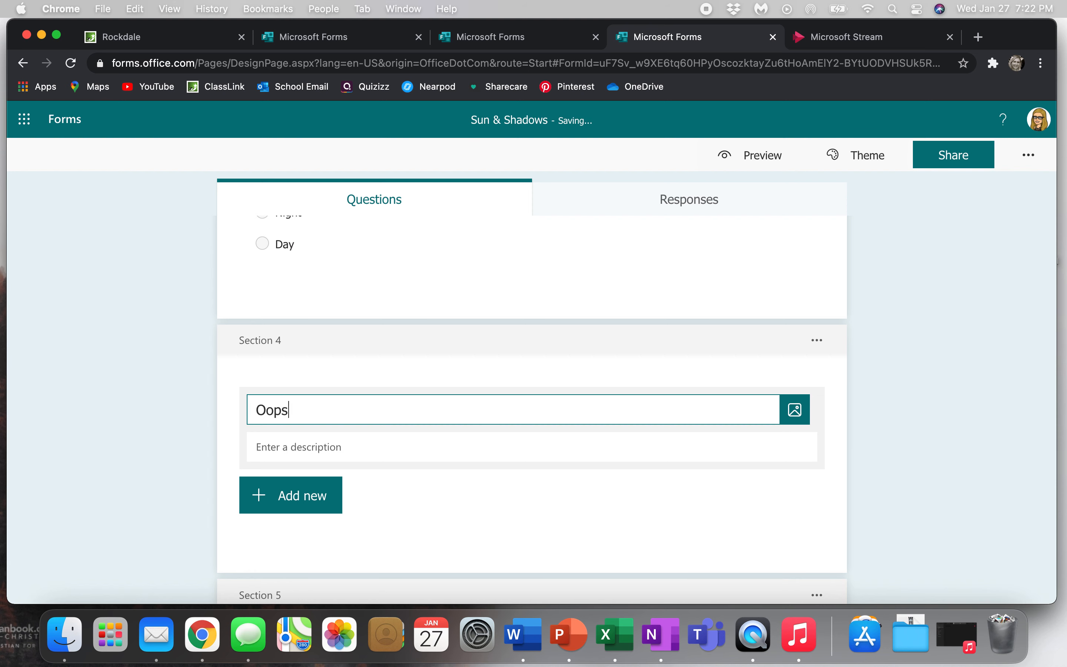
{"action": "key", "text": "BackSpace"}
{"action": "key", "text": "BackSpace"}
{"action": "type", "text": "!  Let's try again!"}
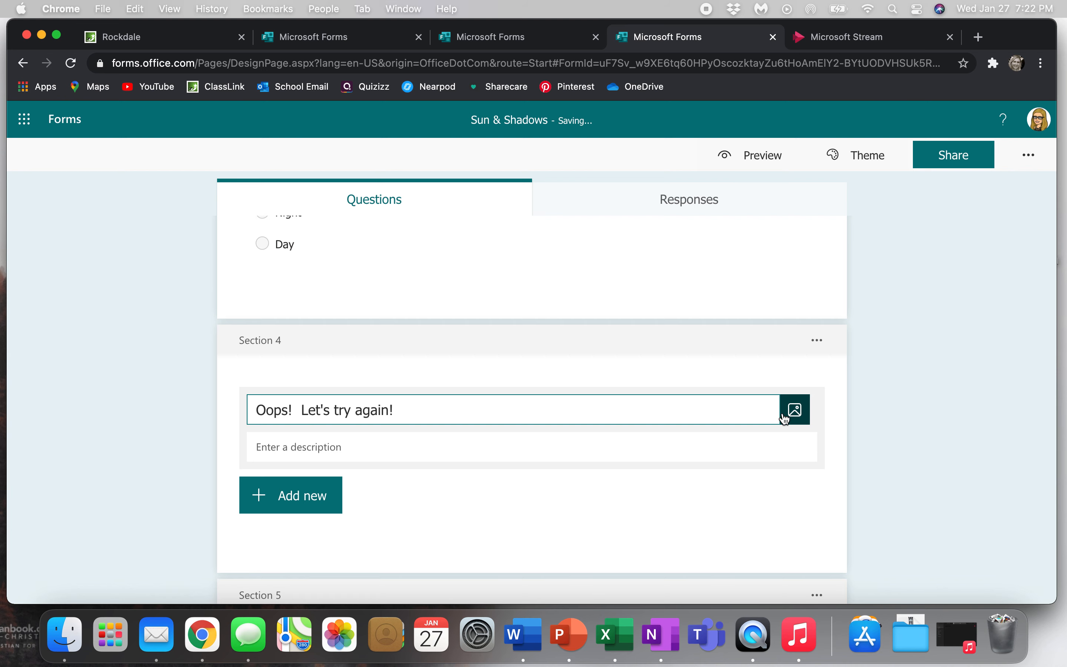
Insert the image day and night.png from the Desktop into the Section 4 "Oops! Let's try again!" header.
{"action": "left_click", "coordinate": [795, 420]}
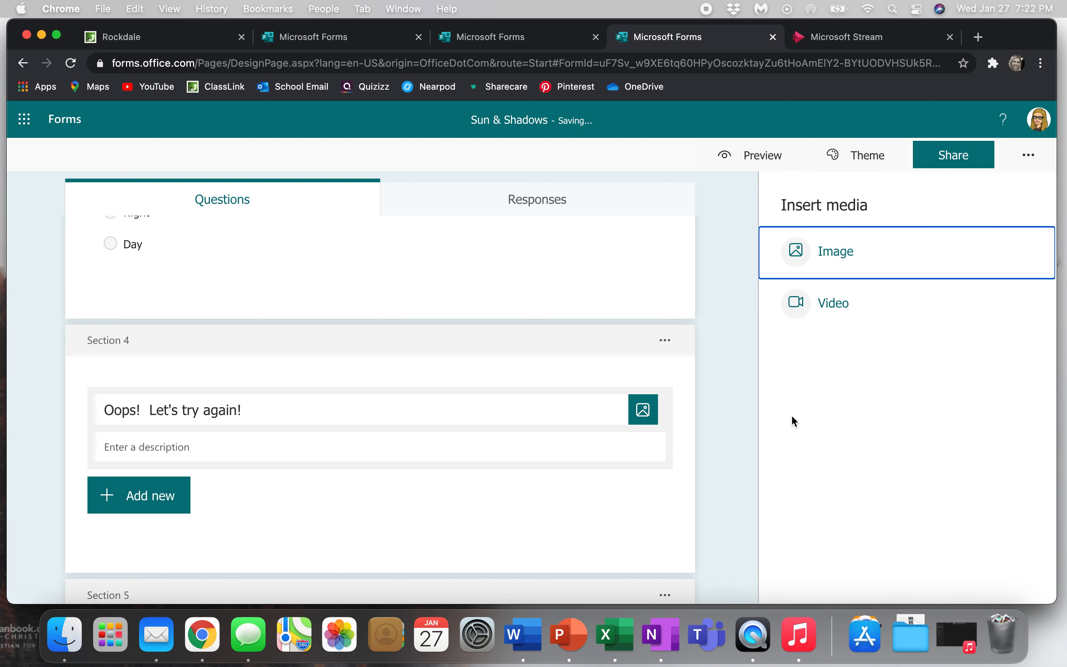
{"action": "left_click", "coordinate": [803, 257]}
{"action": "left_click", "coordinate": [876, 242]}
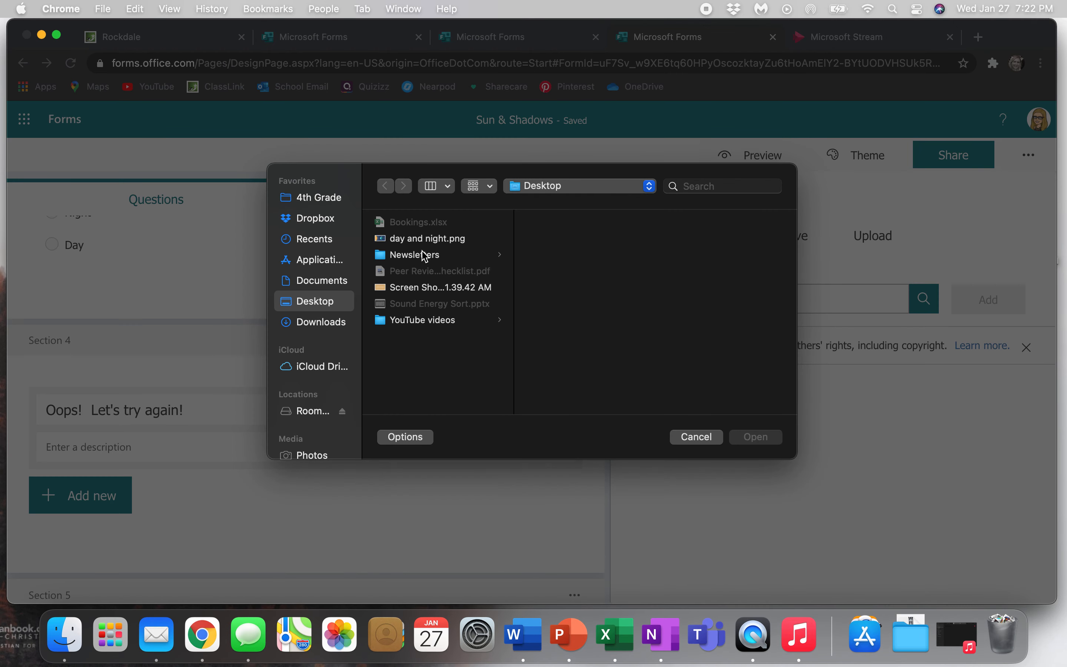
{"action": "left_click", "coordinate": [418, 241]}
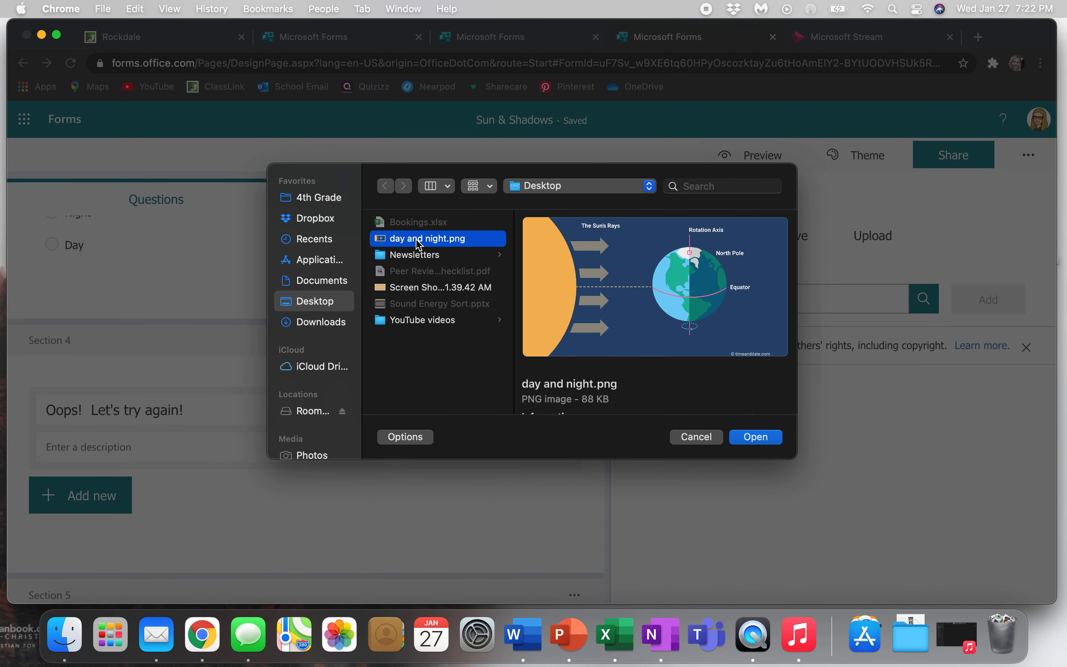
{"action": "left_click", "coordinate": [753, 438]}
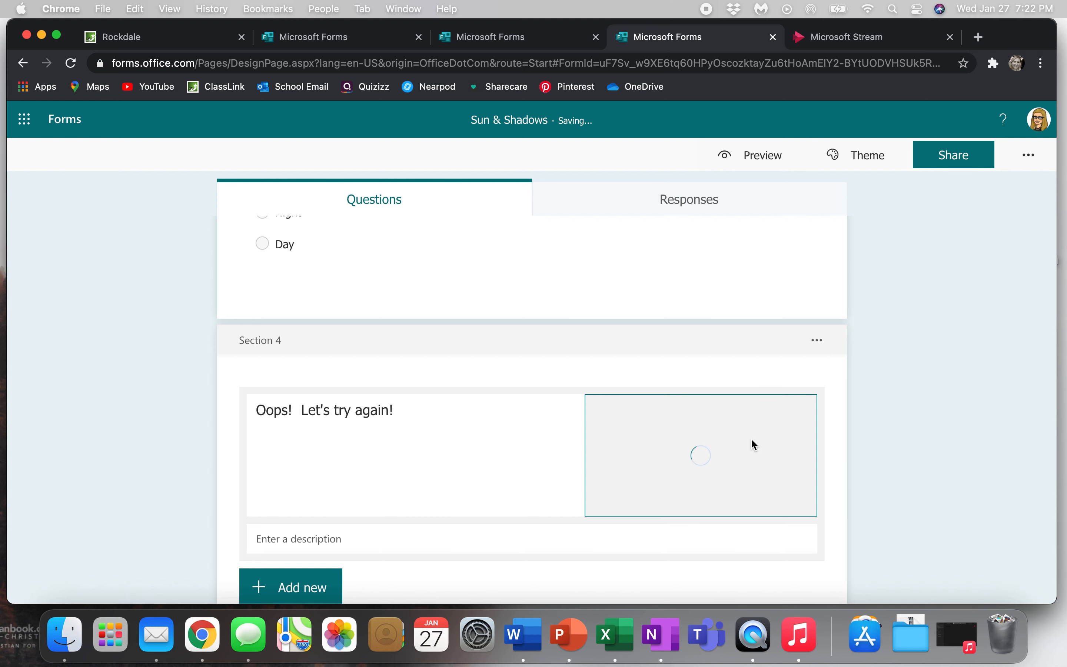
Add the description "Hint: Look at the picture!" to Section 4 and enlarge its image to the large size.
{"action": "left_click", "coordinate": [531, 542]}
{"action": "type", "text": "Hi"}
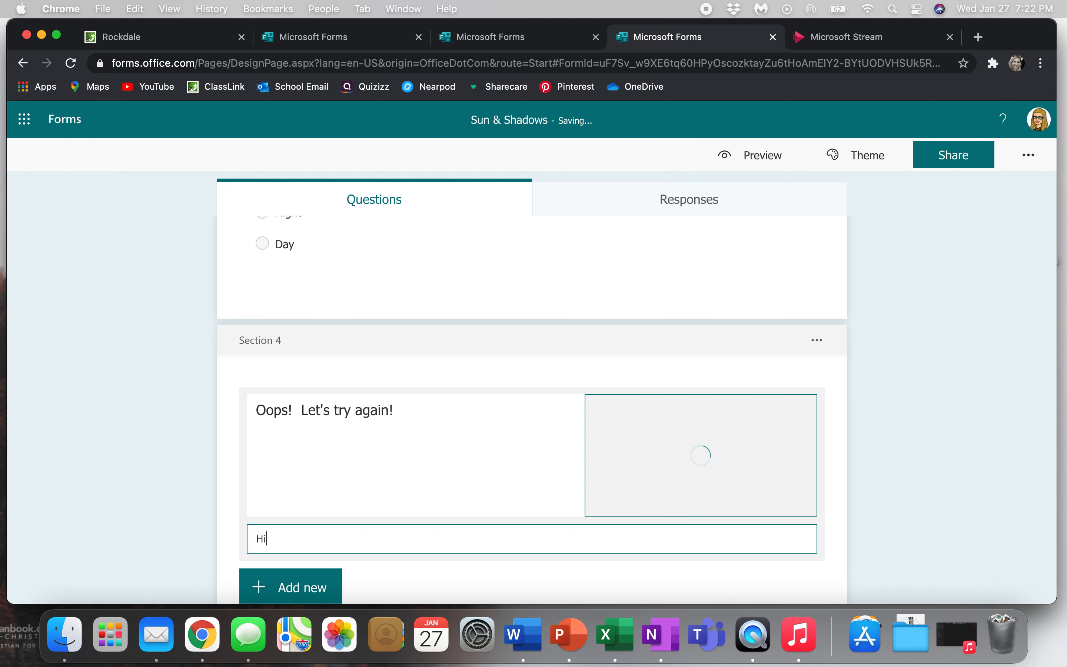
{"action": "type", "text": "nt:  Look at the picture!"}
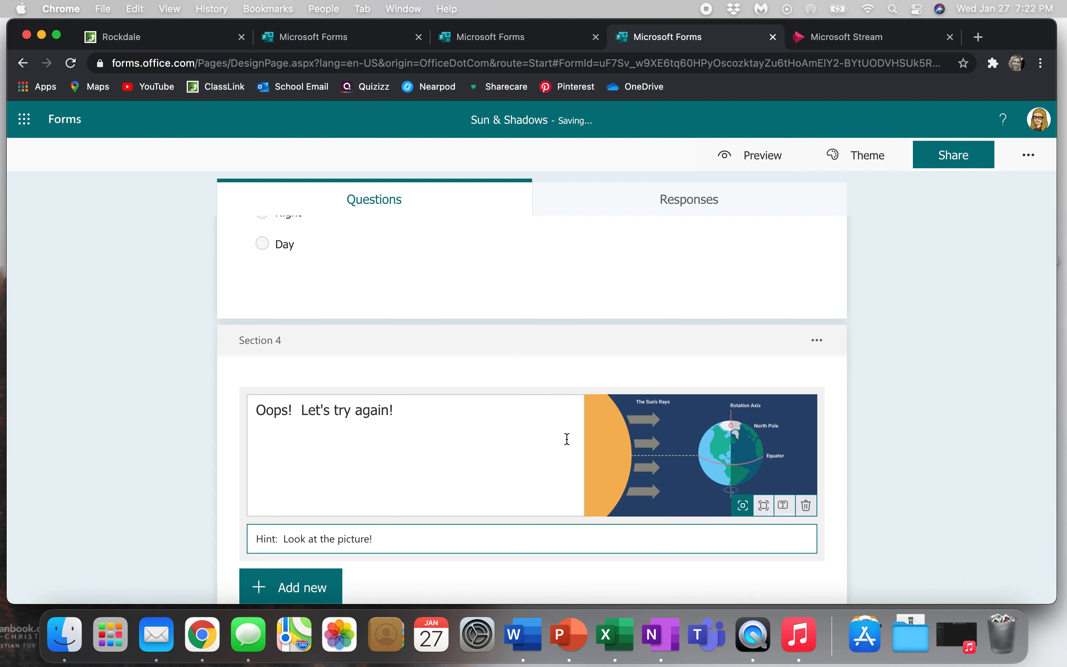
{"action": "left_click", "coordinate": [765, 505]}
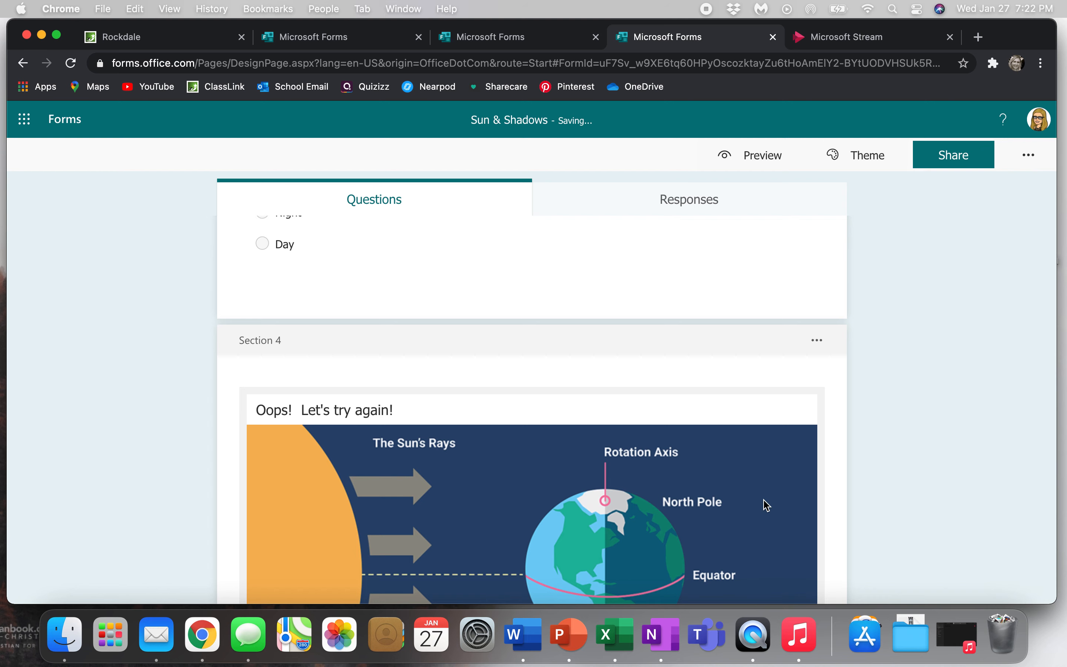
Duplicate question 3, "On the side of Earth that is facing away from the sun", and move the copy down into Section 4 beneath the picture.
{"action": "scroll", "coordinate": [766, 505], "scroll_direction": "up", "scroll_amount": 5}
{"action": "left_click", "coordinate": [641, 424]}
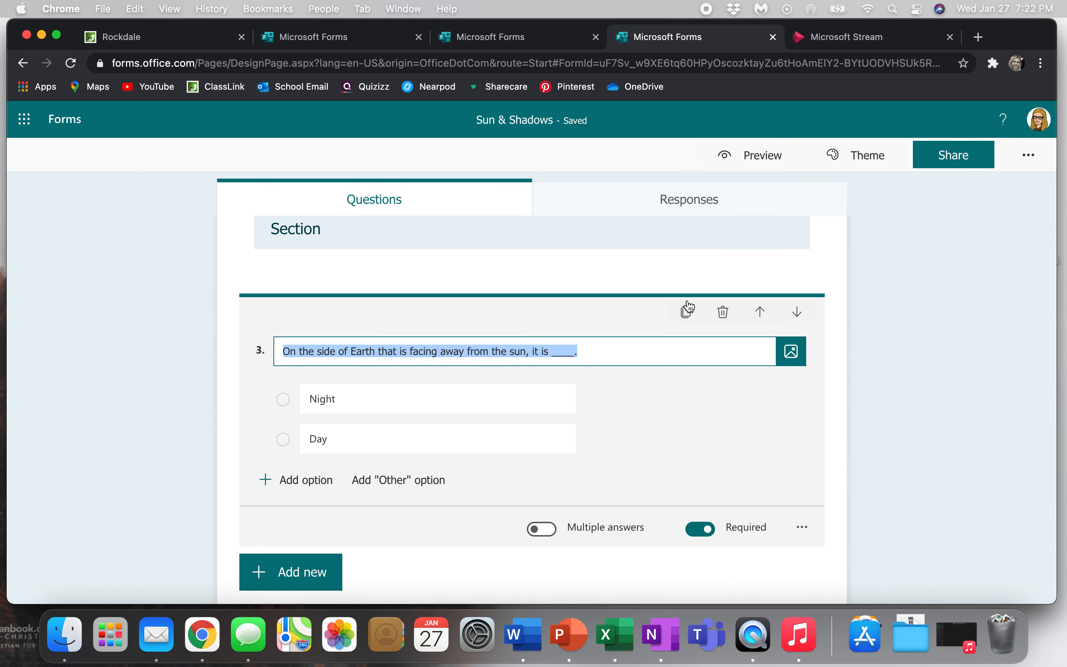
{"action": "left_click", "coordinate": [688, 310]}
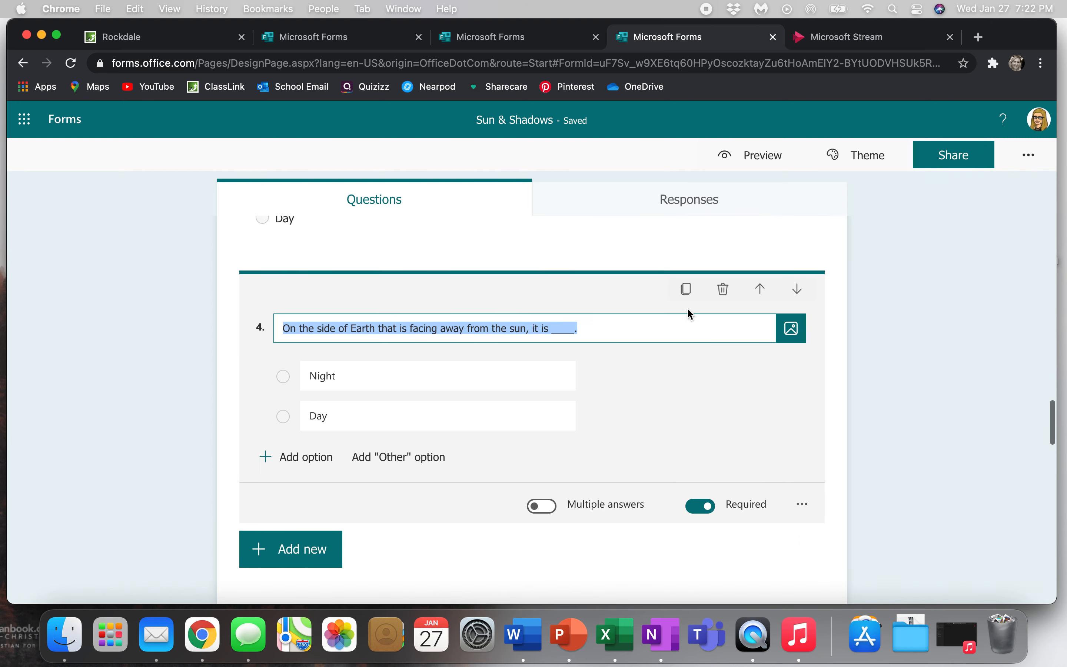
{"action": "scroll", "coordinate": [687, 308], "scroll_direction": "up", "scroll_amount": 5}
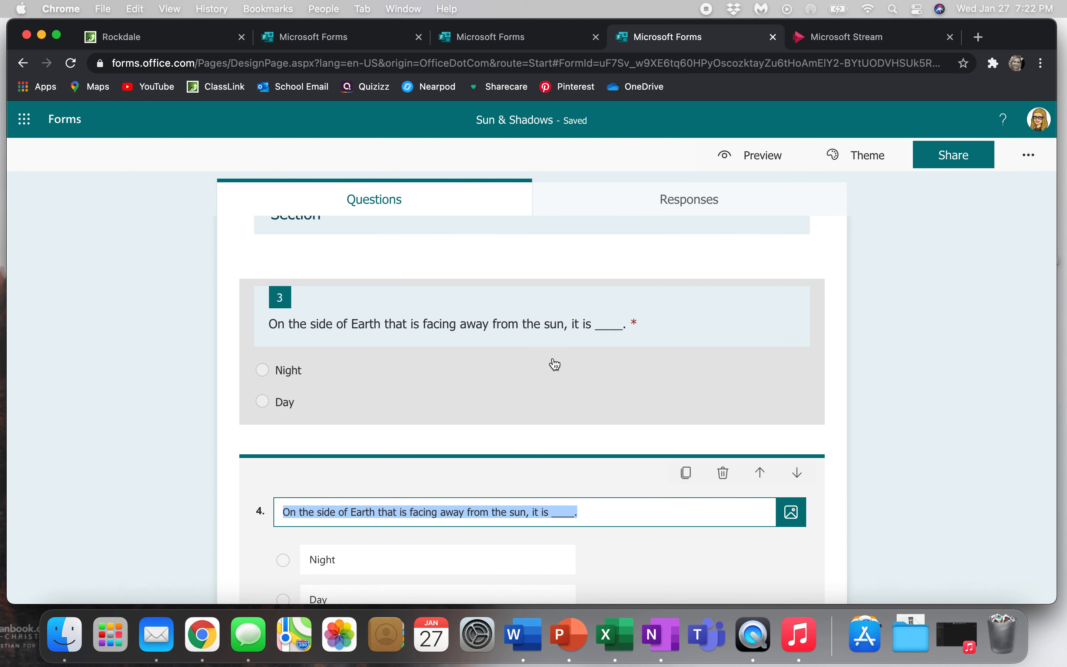
{"action": "scroll", "coordinate": [662, 360], "scroll_direction": "down", "scroll_amount": 3}
{"action": "scroll", "coordinate": [800, 368], "scroll_direction": "down", "scroll_amount": 2}
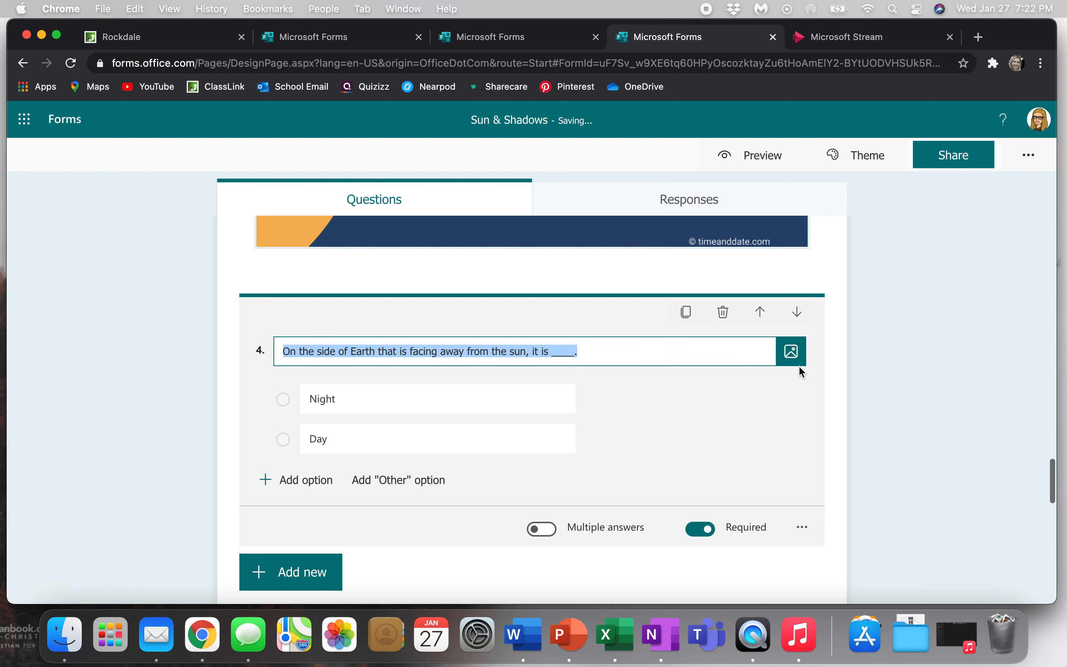
{"action": "scroll", "coordinate": [799, 366], "scroll_direction": "up", "scroll_amount": 10}
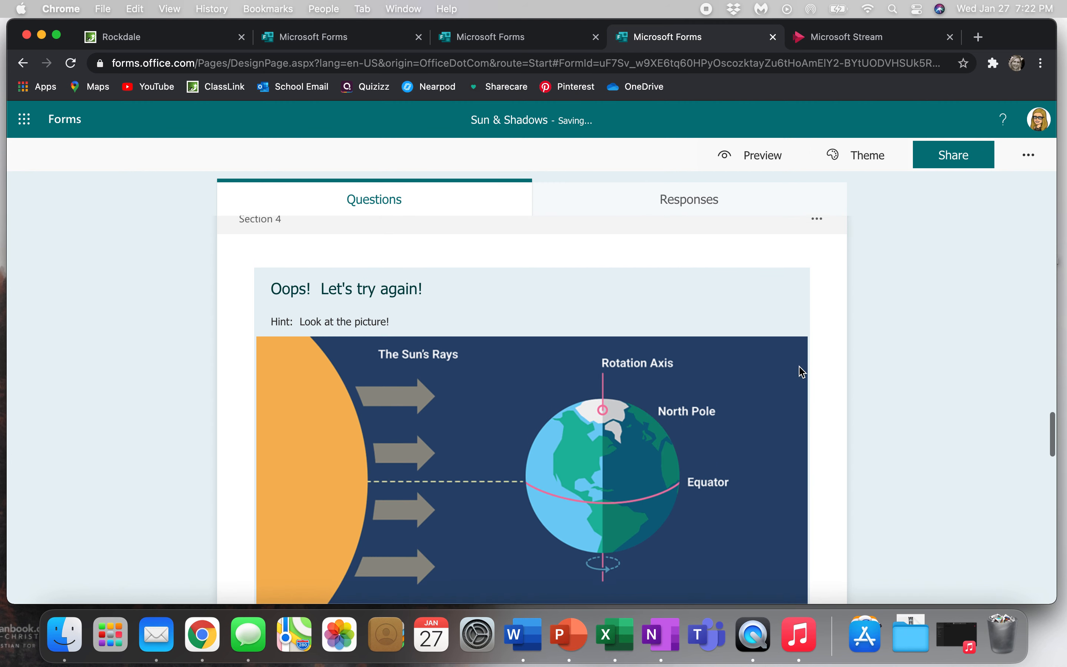
{"action": "scroll", "coordinate": [801, 373], "scroll_direction": "down", "scroll_amount": 3}
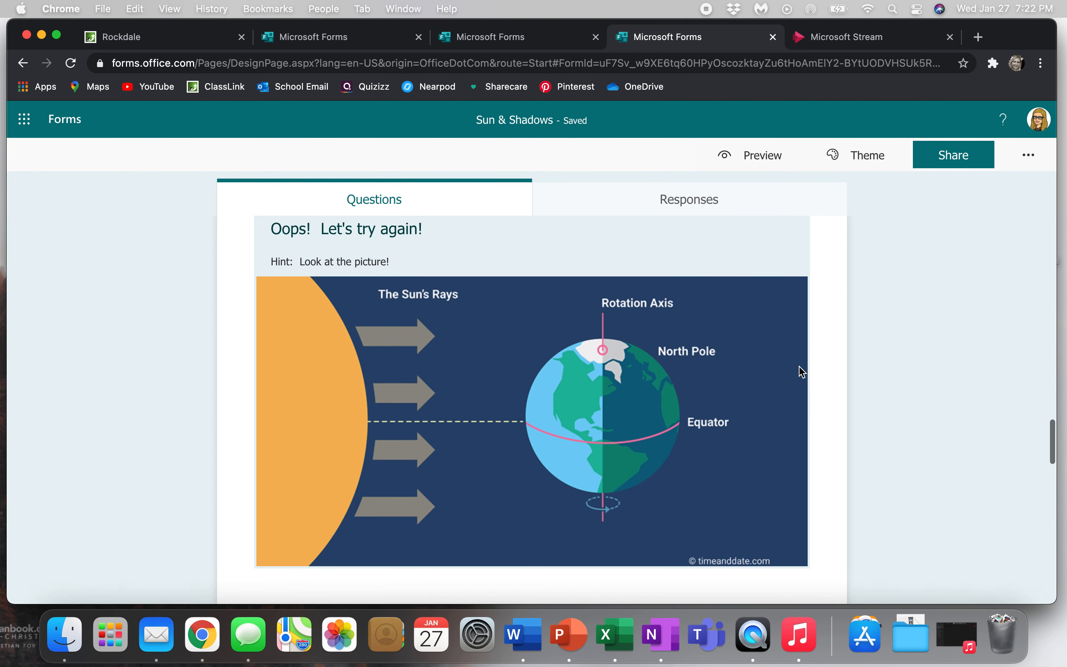
{"action": "scroll", "coordinate": [802, 373], "scroll_direction": "down", "scroll_amount": 6}
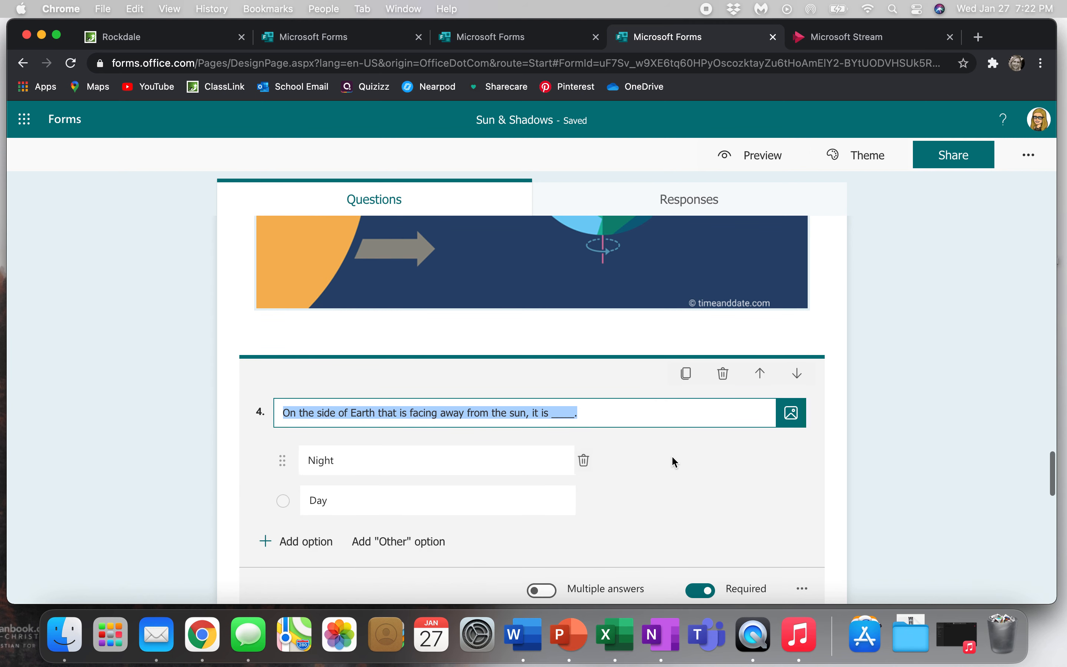
Add a new section directly after question 5, "Why do you have a shadow?".
{"action": "scroll", "coordinate": [671, 458], "scroll_direction": "down", "scroll_amount": 12}
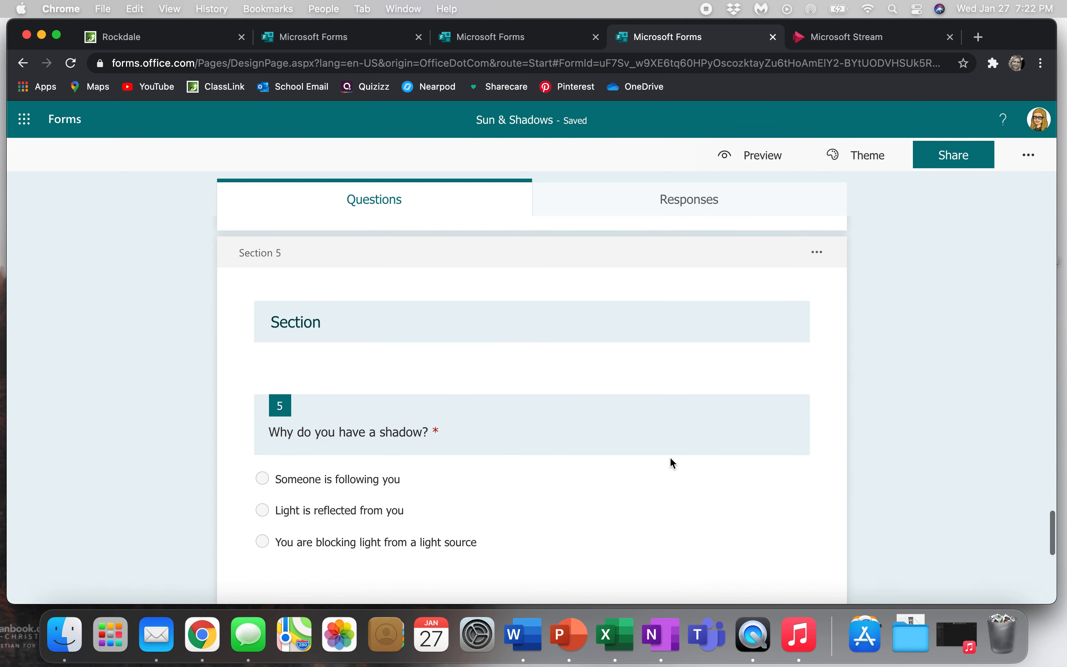
{"action": "scroll", "coordinate": [671, 464], "scroll_direction": "down", "scroll_amount": 2}
{"action": "scroll", "coordinate": [671, 464], "scroll_direction": "up", "scroll_amount": 1}
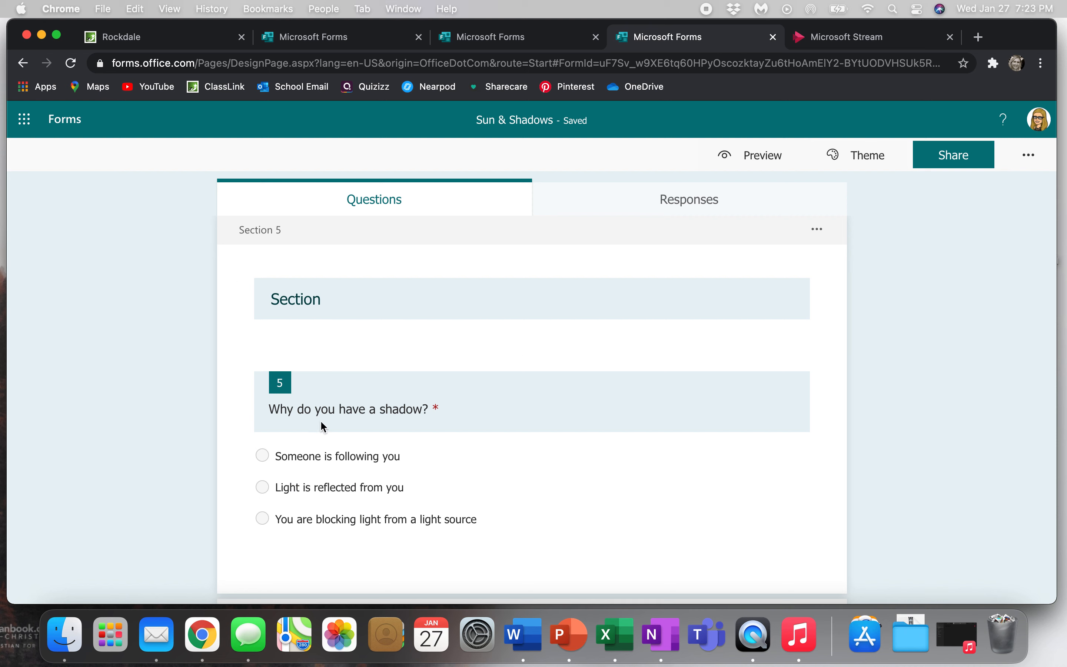
{"action": "left_click", "coordinate": [416, 420]}
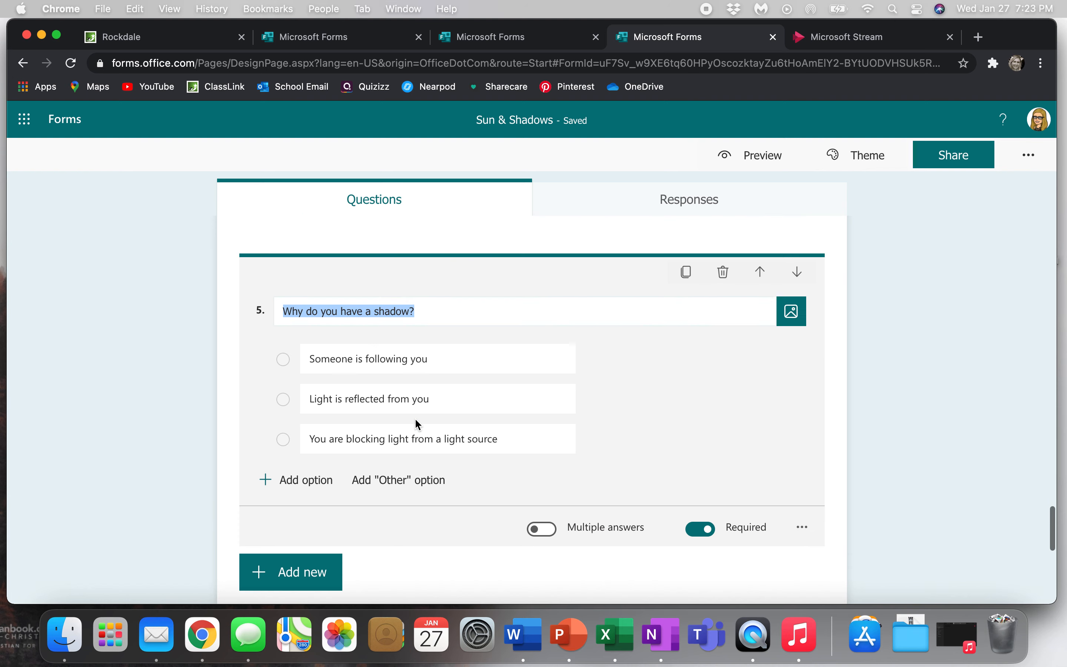
{"action": "left_click", "coordinate": [260, 585]}
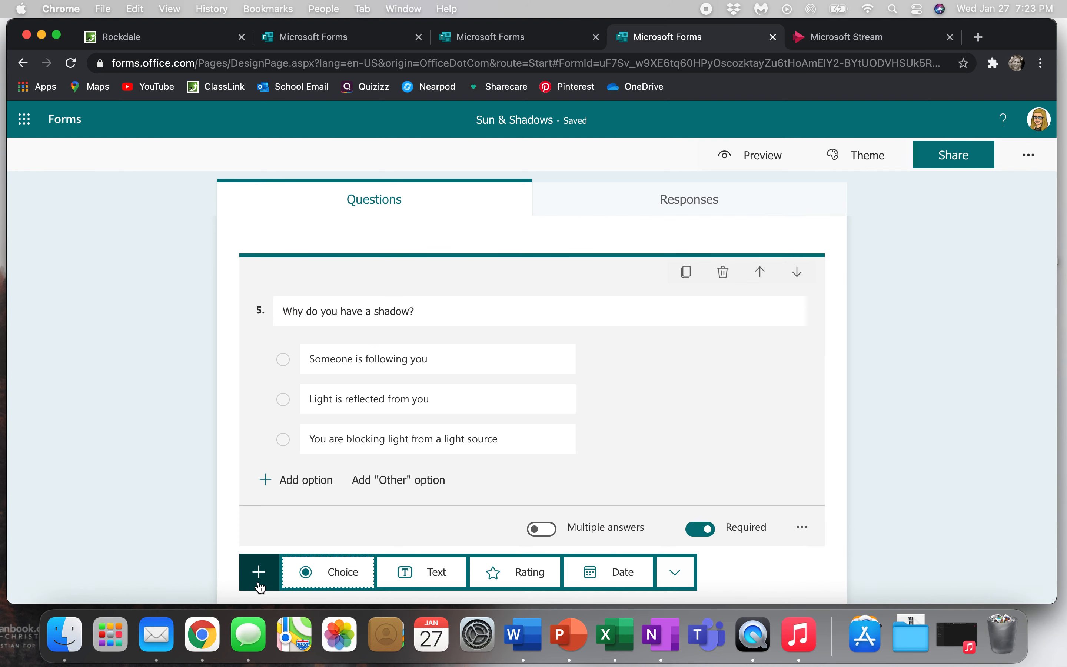
{"action": "left_click", "coordinate": [675, 572]}
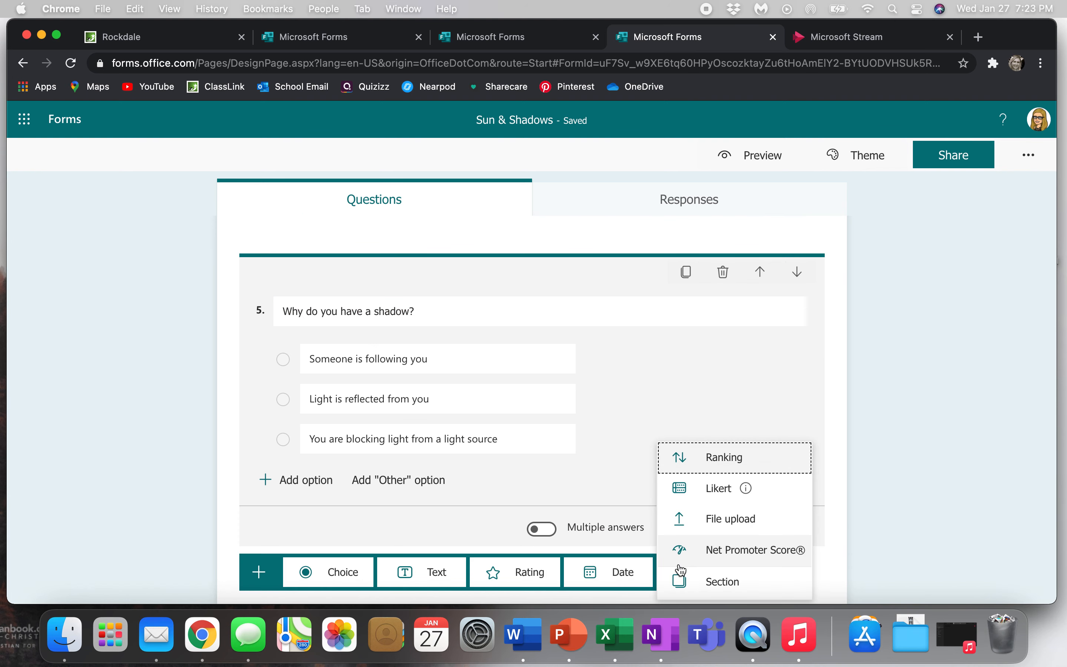
{"action": "left_click", "coordinate": [691, 588]}
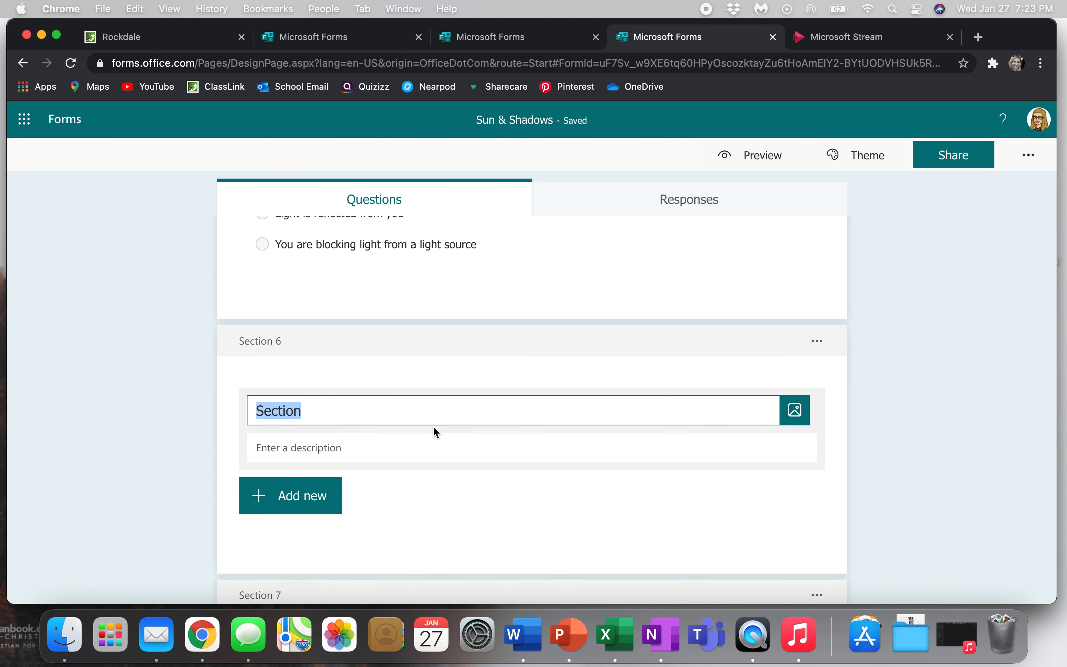
Title the new Section 6 "Oops! Let's try again!".
{"action": "type", "text": "oop"}
{"action": "key", "text": "BackSpace"}
{"action": "key", "text": "BackSpace"}
{"action": "key", "text": "BackSpace"}
{"action": "type", "text": "Oops"}
{"action": "type", "text": "! Lw"}
{"action": "key", "text": "BackSpace"}
{"action": "type", "text": "et's try again!"}
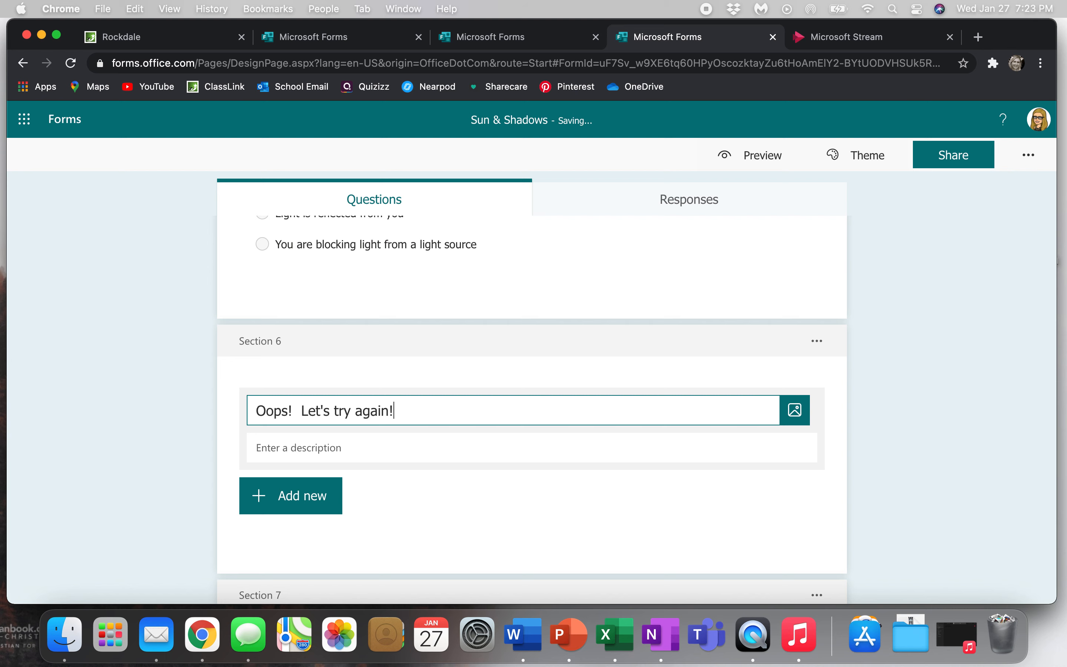
Start inserting a video by URL in the Section 6 header, then switch to Microsoft Stream and find the Shadows video among your own videos.
{"action": "left_click", "coordinate": [795, 410]}
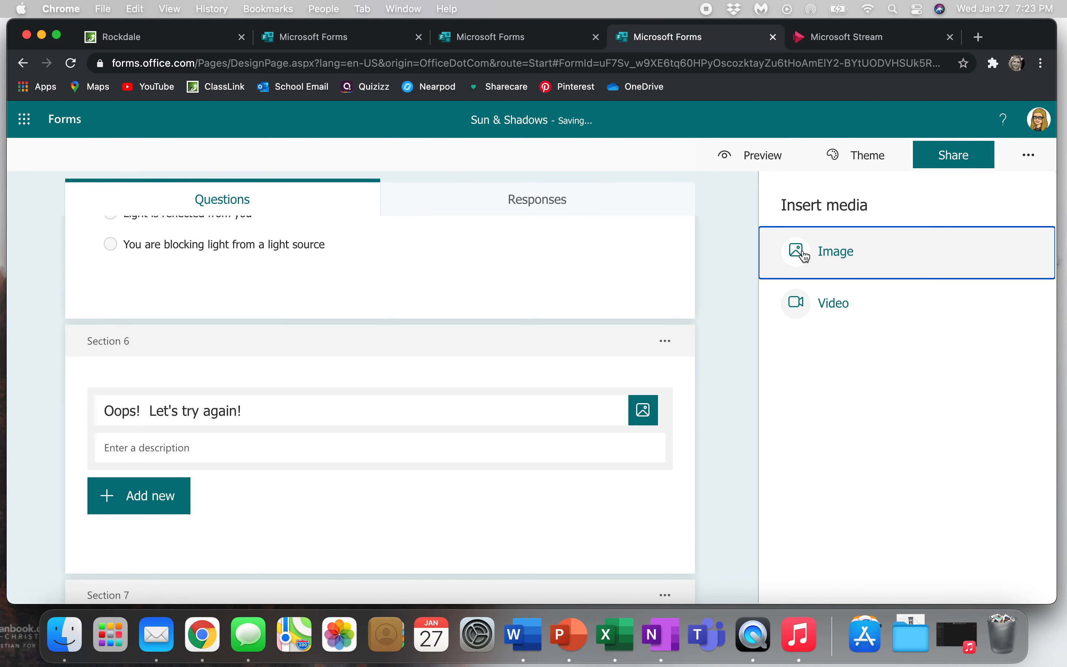
{"action": "left_click", "coordinate": [803, 310]}
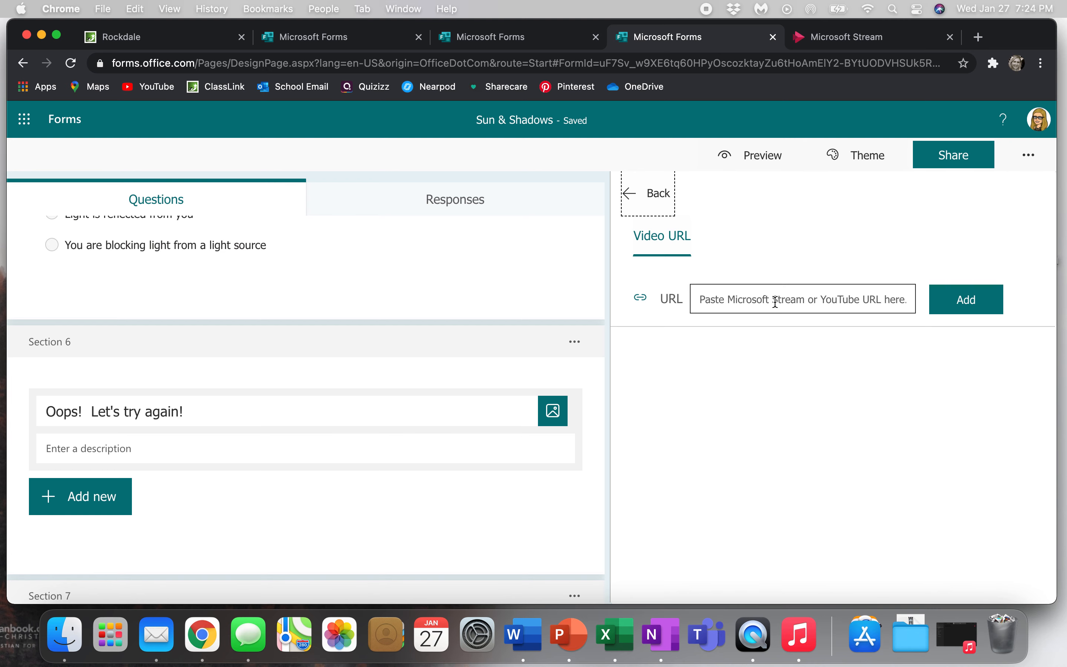
{"action": "left_click", "coordinate": [849, 36]}
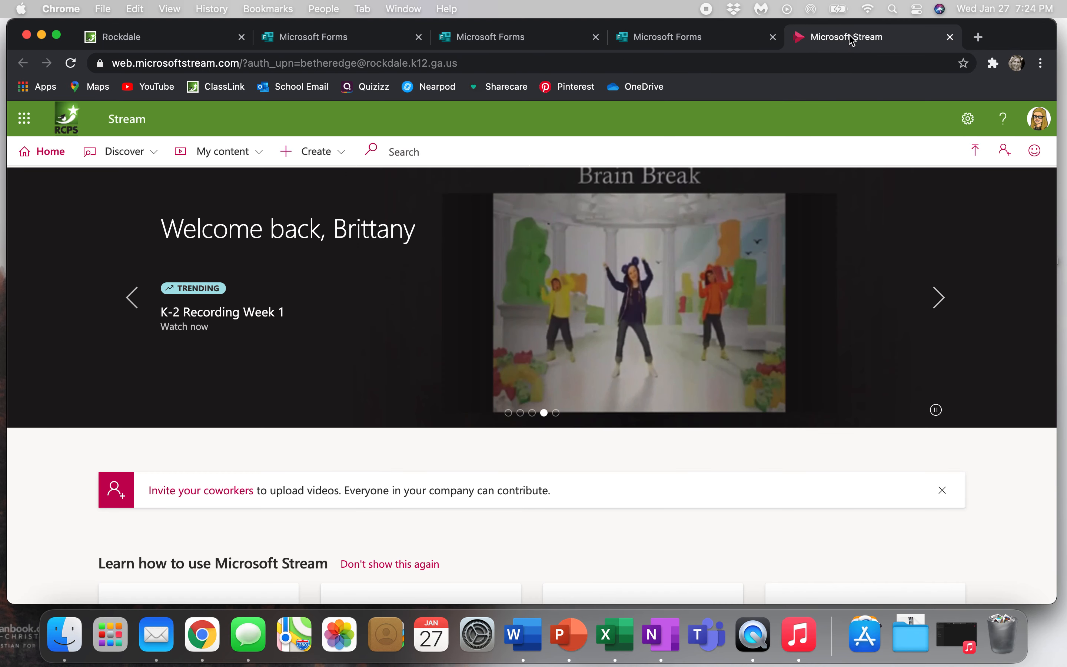
{"action": "left_click", "coordinate": [260, 158]}
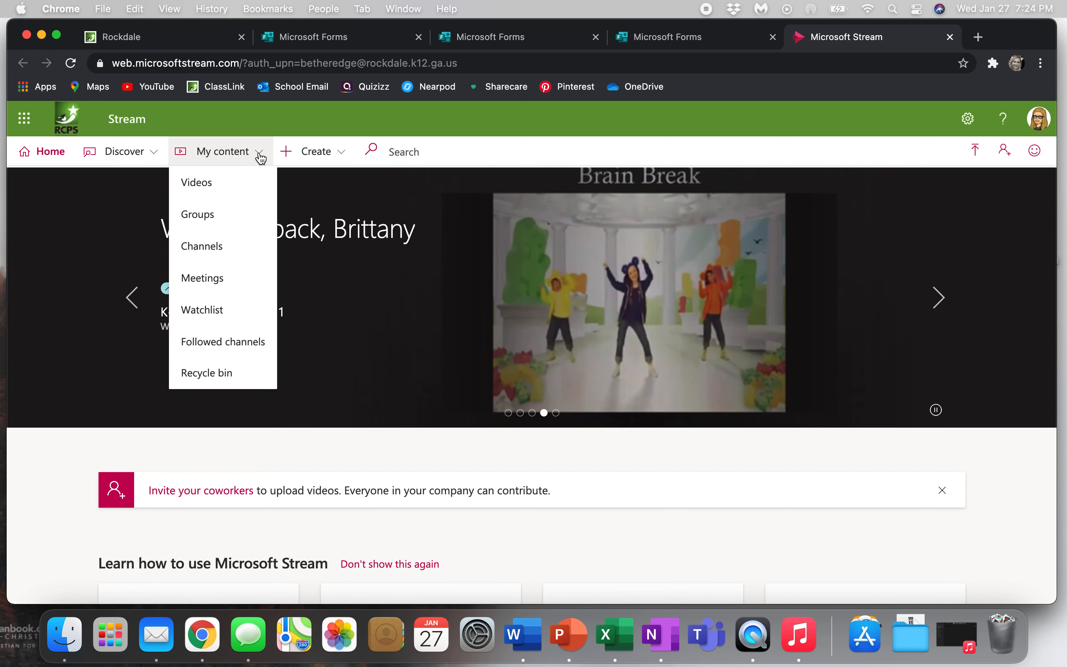
{"action": "left_click", "coordinate": [237, 194]}
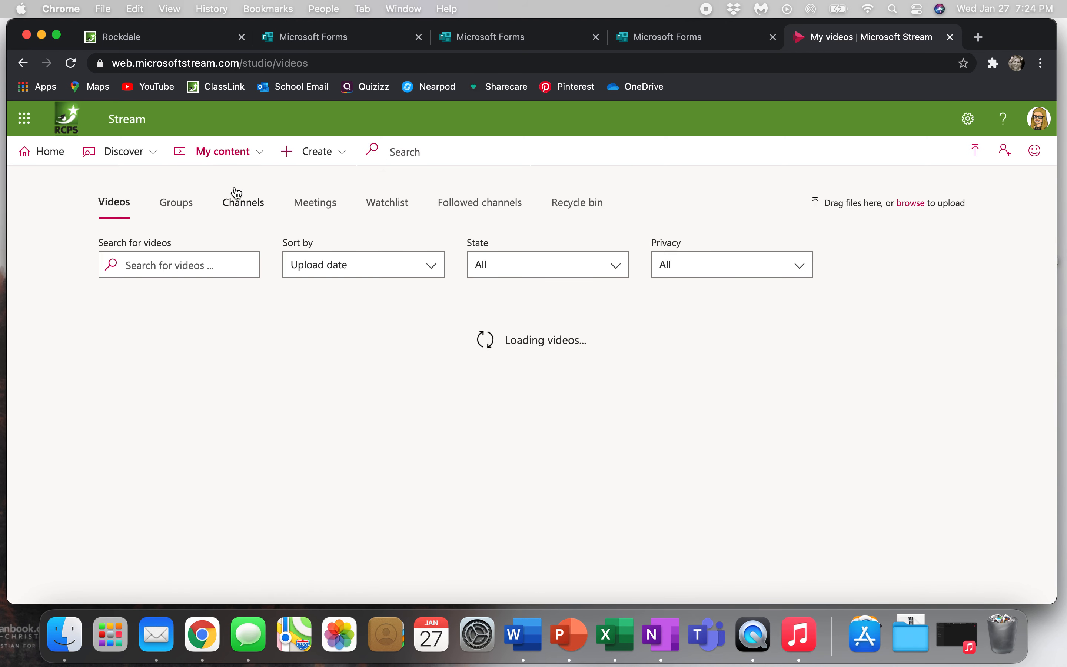
{"action": "scroll", "coordinate": [338, 364], "scroll_direction": "down", "scroll_amount": 3}
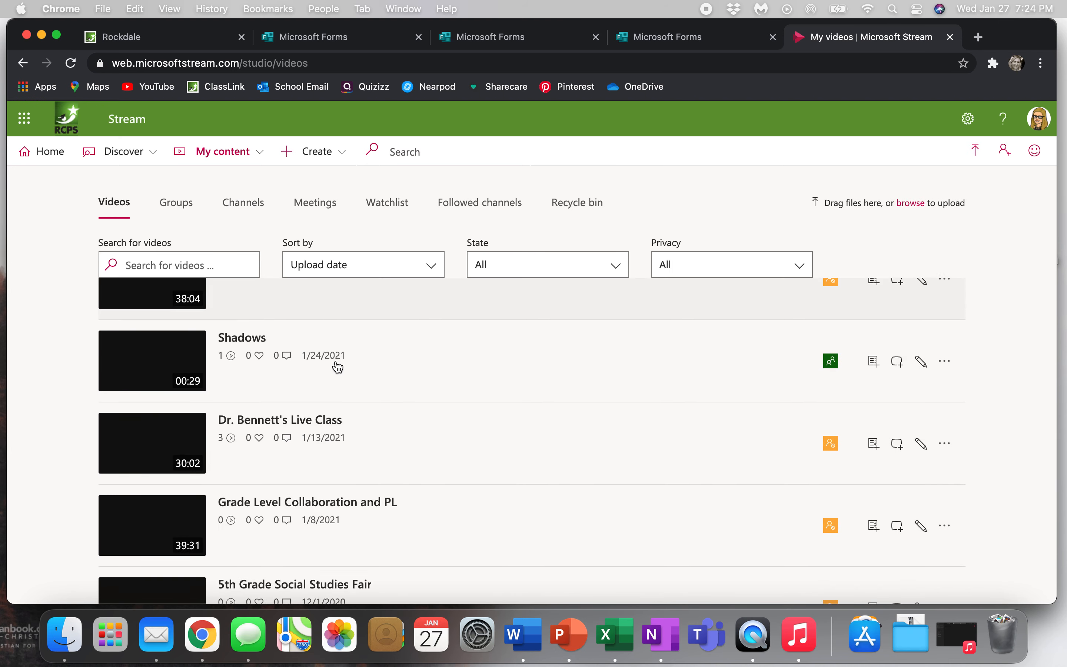
{"action": "scroll", "coordinate": [338, 366], "scroll_direction": "up", "scroll_amount": 1}
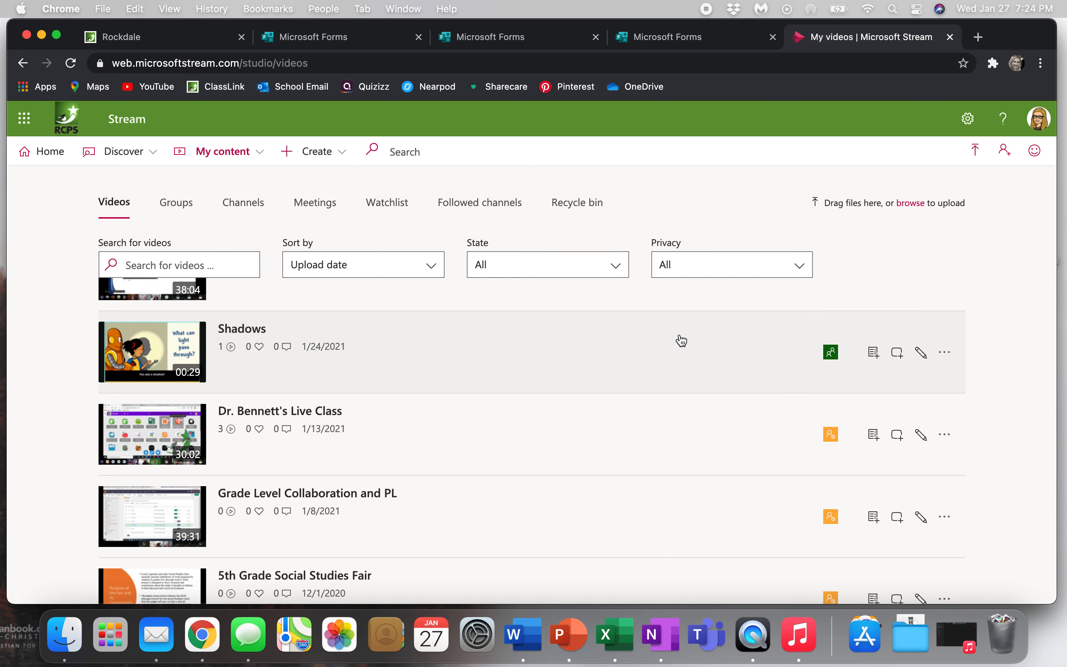
Check the sharing permissions in the Shadows video's edit settings and leave them without making changes.
{"action": "left_click", "coordinate": [921, 352]}
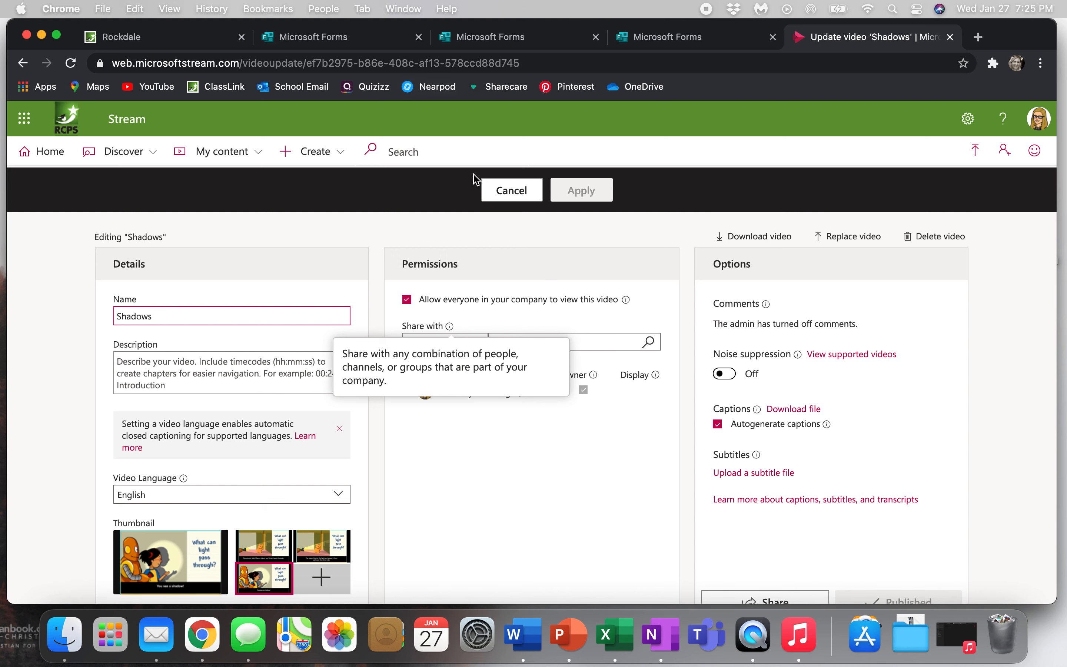
{"action": "left_click", "coordinate": [506, 190]}
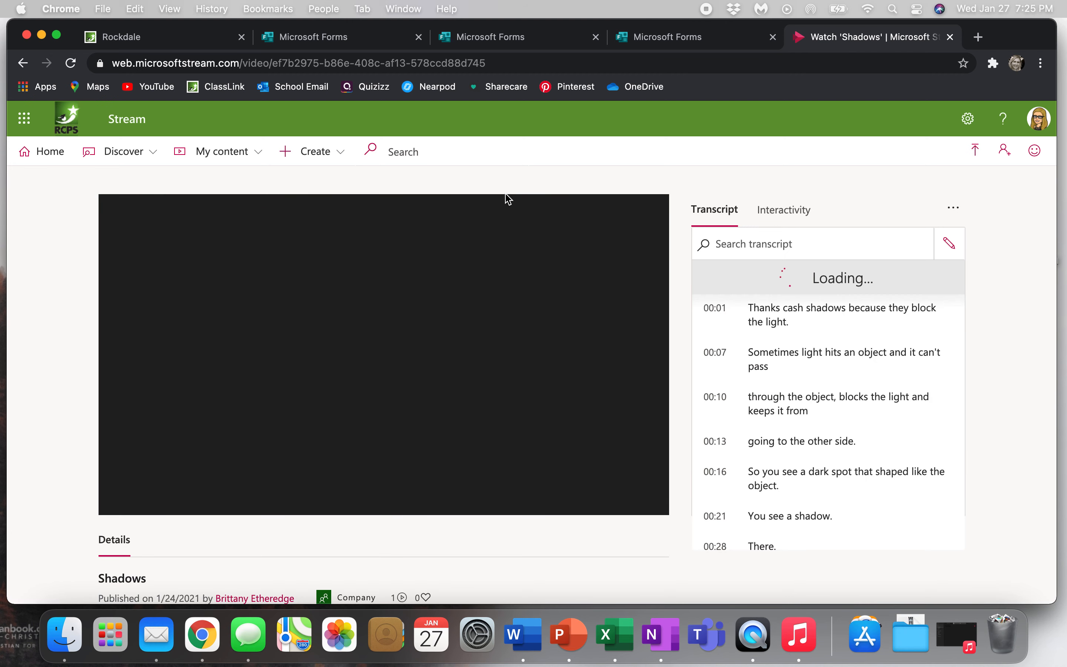
{"action": "scroll", "coordinate": [136, 500], "scroll_direction": "down", "scroll_amount": 1}
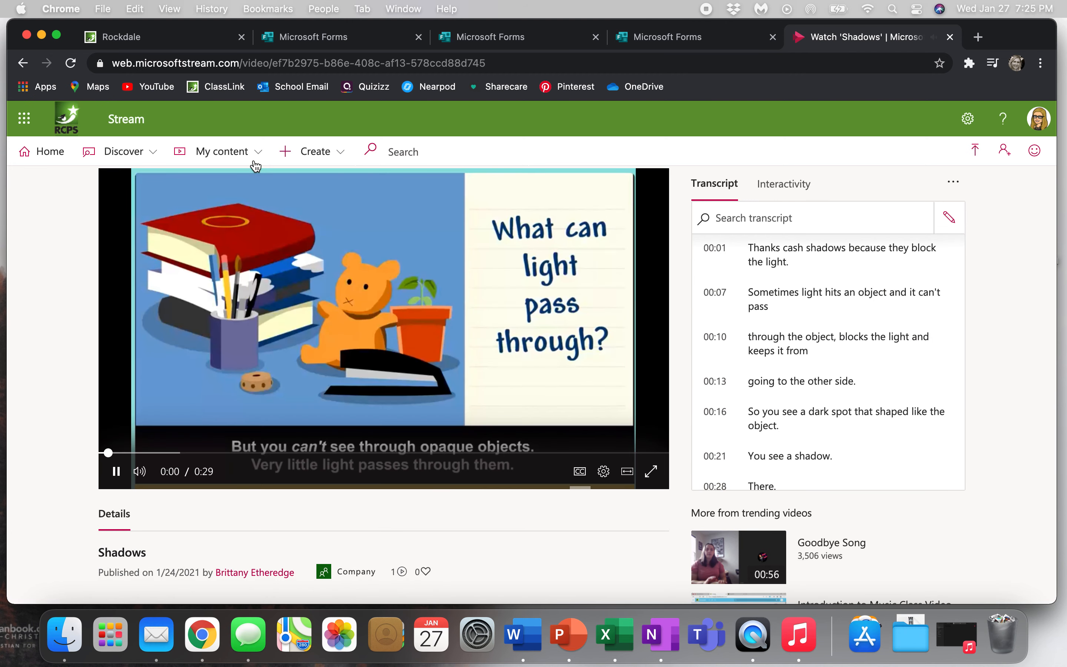
Return to your own Stream videos and copy the direct share link to the Shadows video.
{"action": "left_click", "coordinate": [257, 159]}
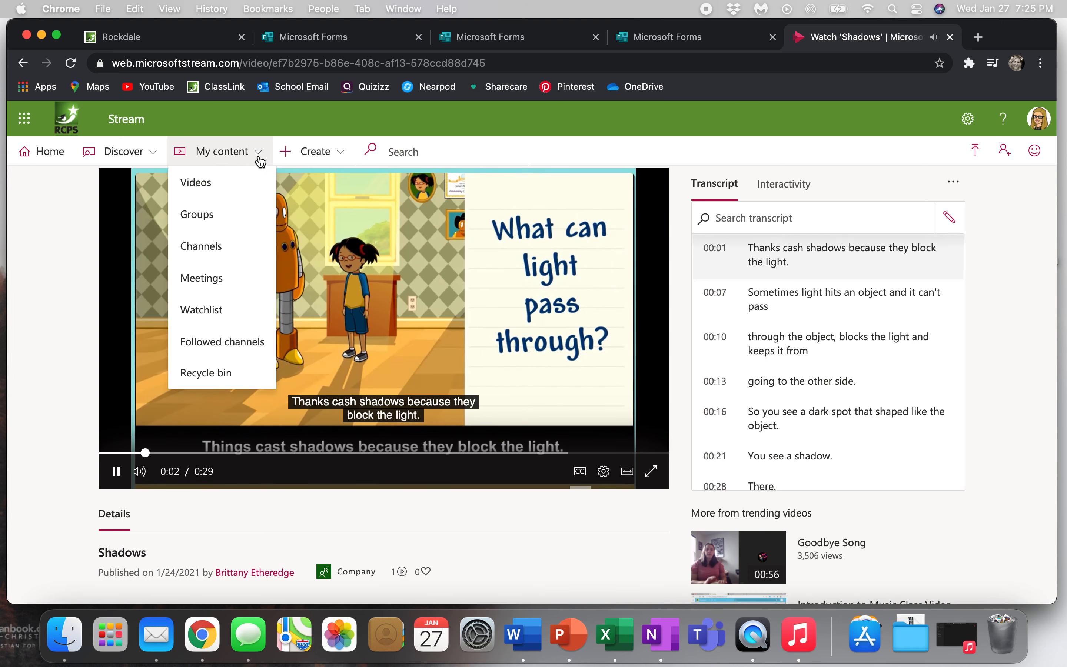
{"action": "left_click", "coordinate": [222, 183]}
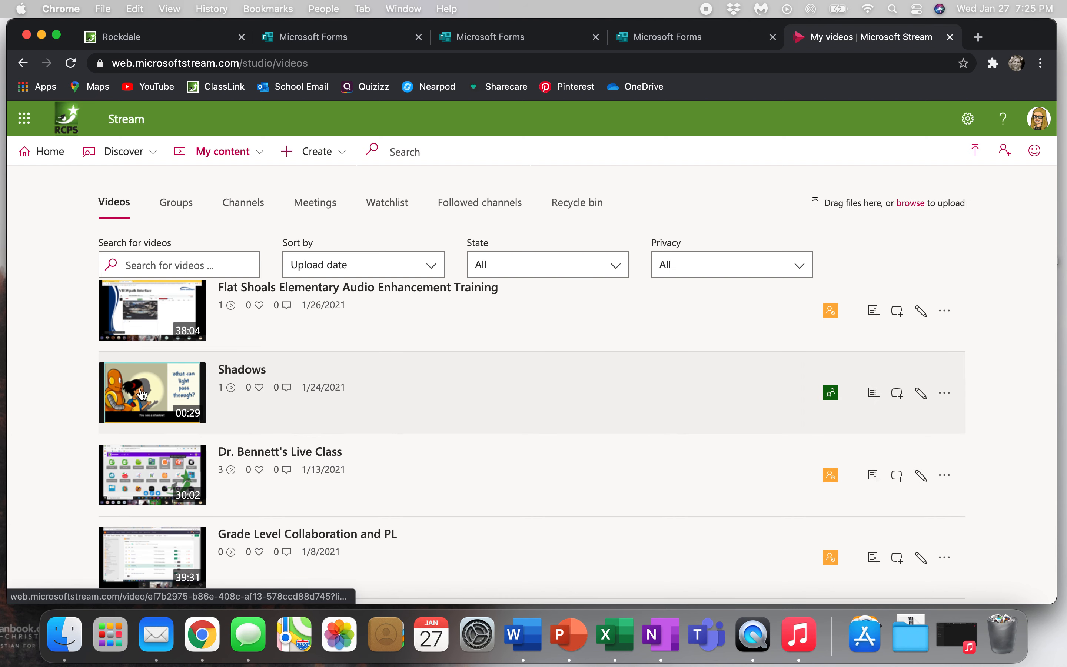
{"action": "scroll", "coordinate": [194, 384], "scroll_direction": "down", "scroll_amount": 3}
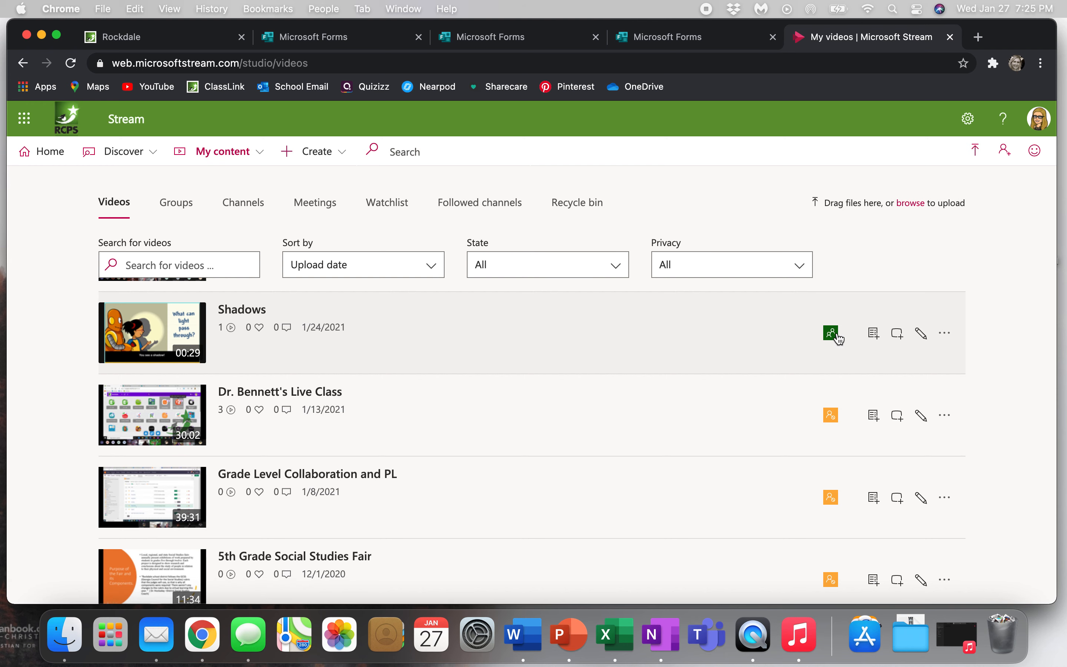
{"action": "left_click", "coordinate": [945, 334]}
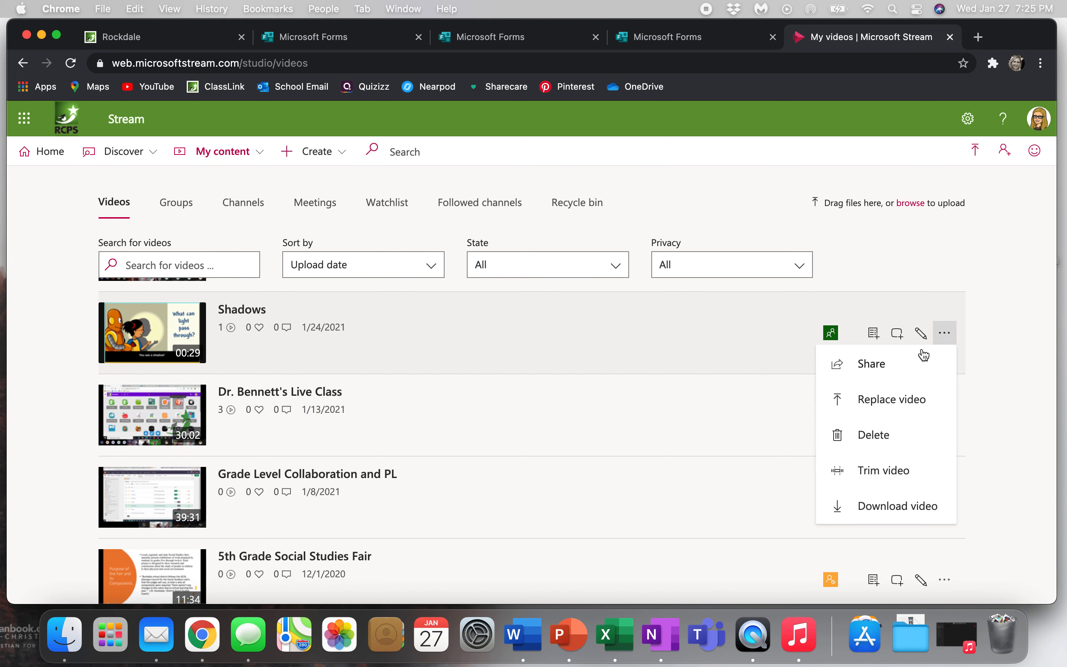
{"action": "left_click", "coordinate": [905, 370]}
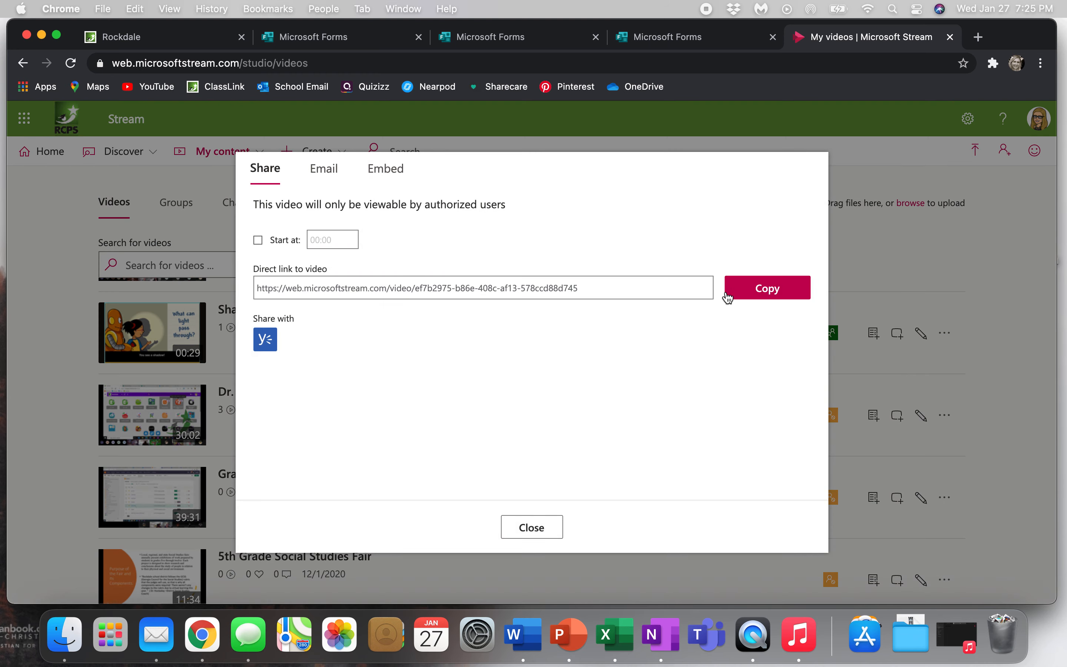
{"action": "left_click", "coordinate": [745, 297]}
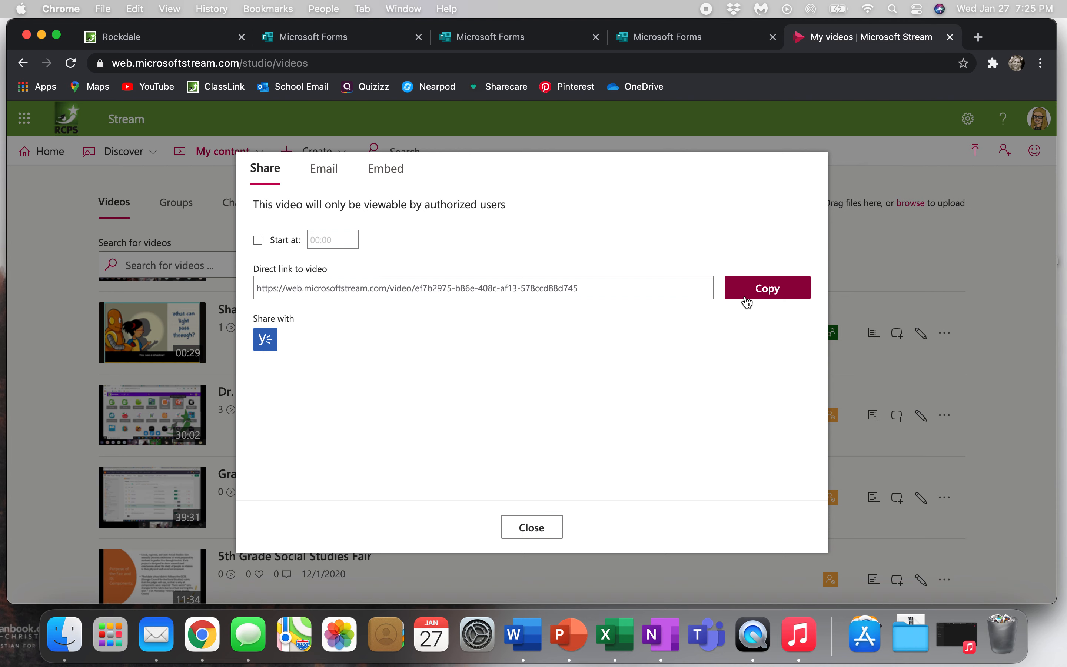
Switch back to Microsoft Forms and add the Shadows video to the Section 6 header using the copied link.
{"action": "left_click", "coordinate": [679, 41]}
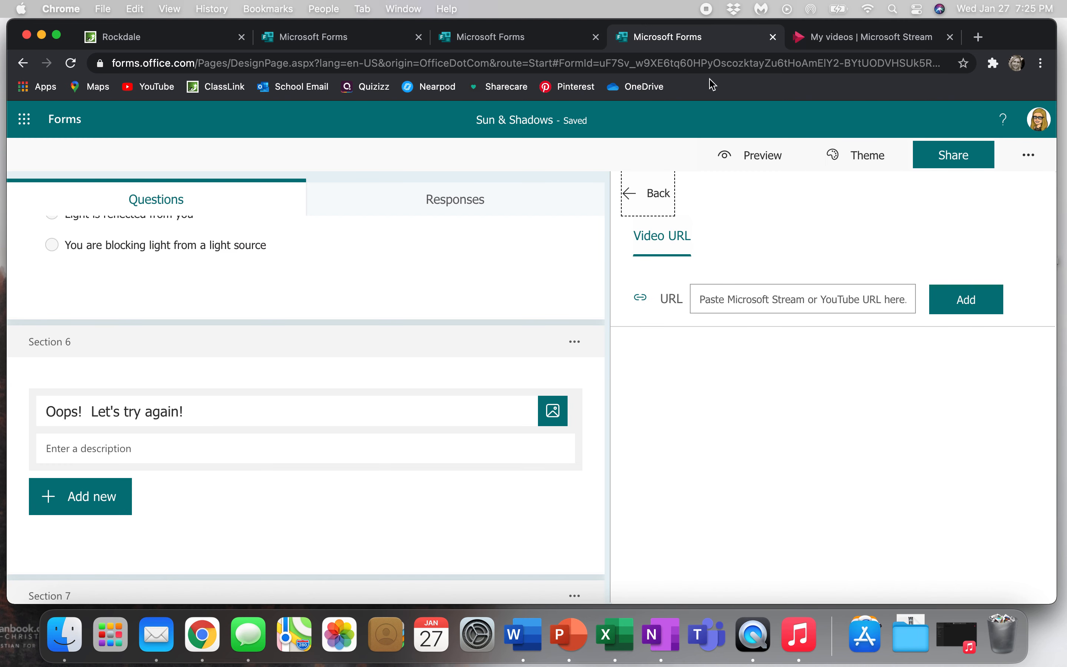
{"action": "right_click", "coordinate": [837, 297]}
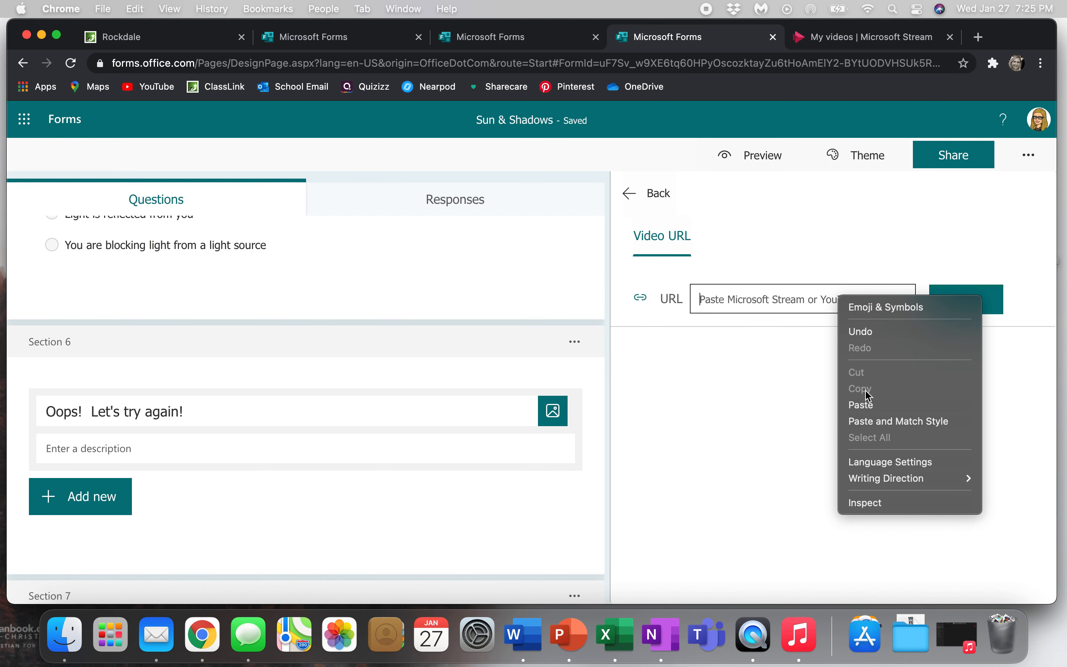
{"action": "left_click", "coordinate": [865, 403]}
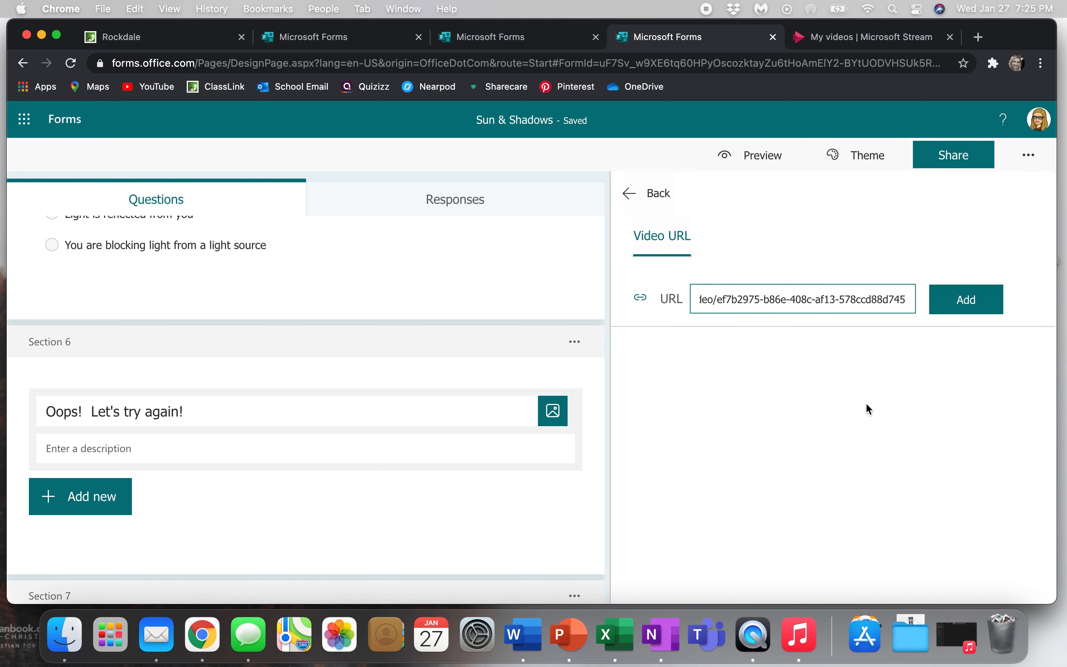
{"action": "left_click", "coordinate": [958, 309]}
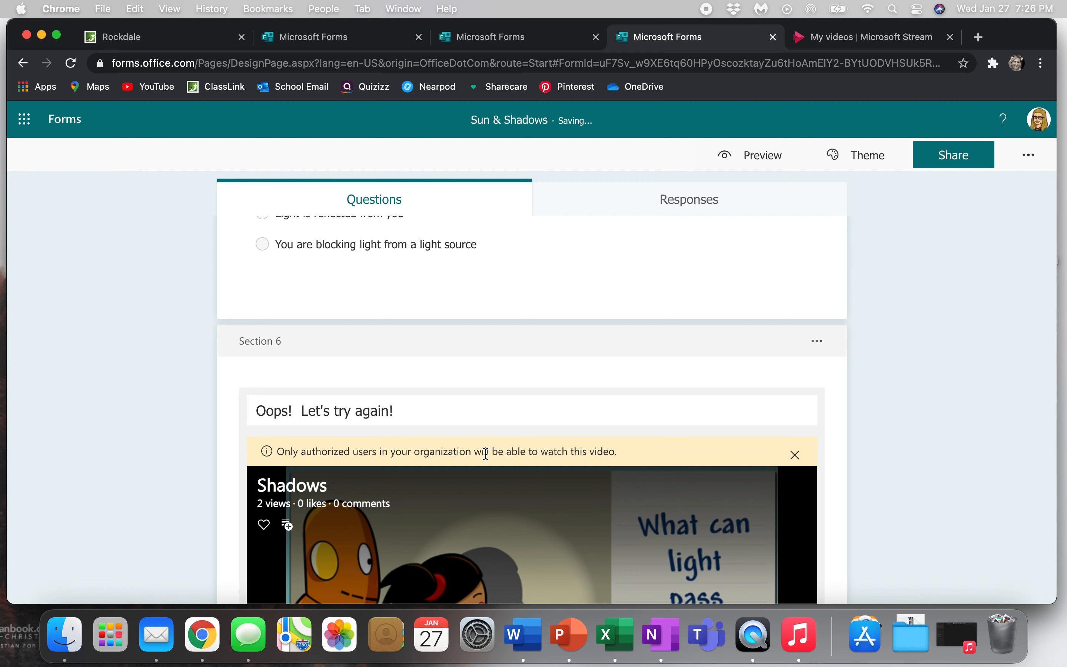
{"action": "scroll", "coordinate": [485, 454], "scroll_direction": "down", "scroll_amount": 6}
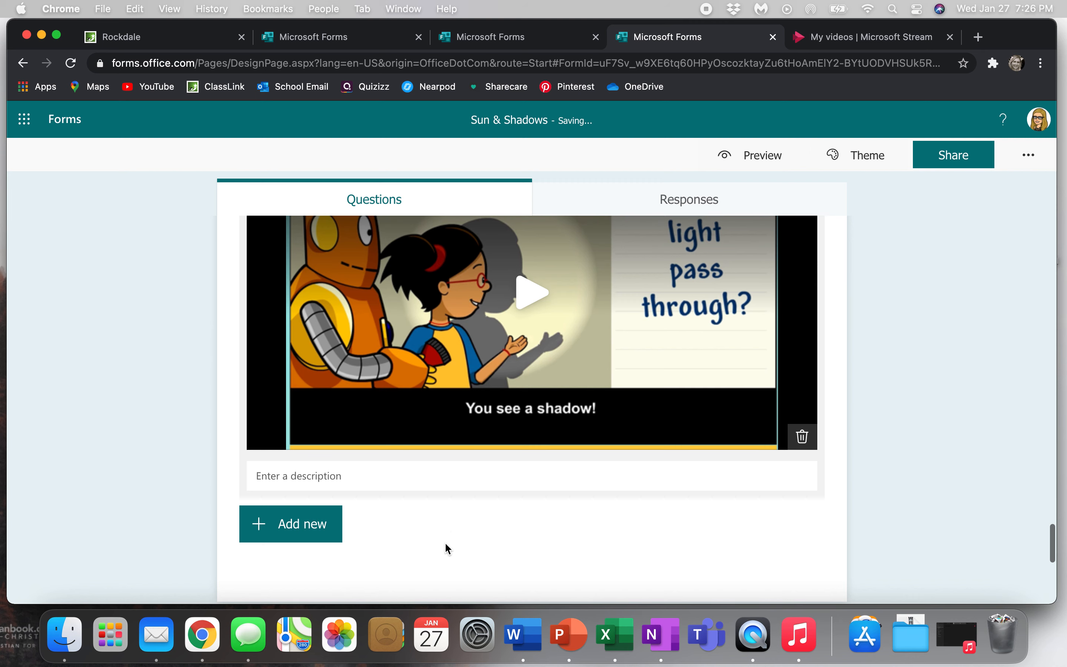
Add the description "Hint: watch the video!" to the Section 6 header.
{"action": "left_click", "coordinate": [439, 478]}
{"action": "type", "text": "Hi"}
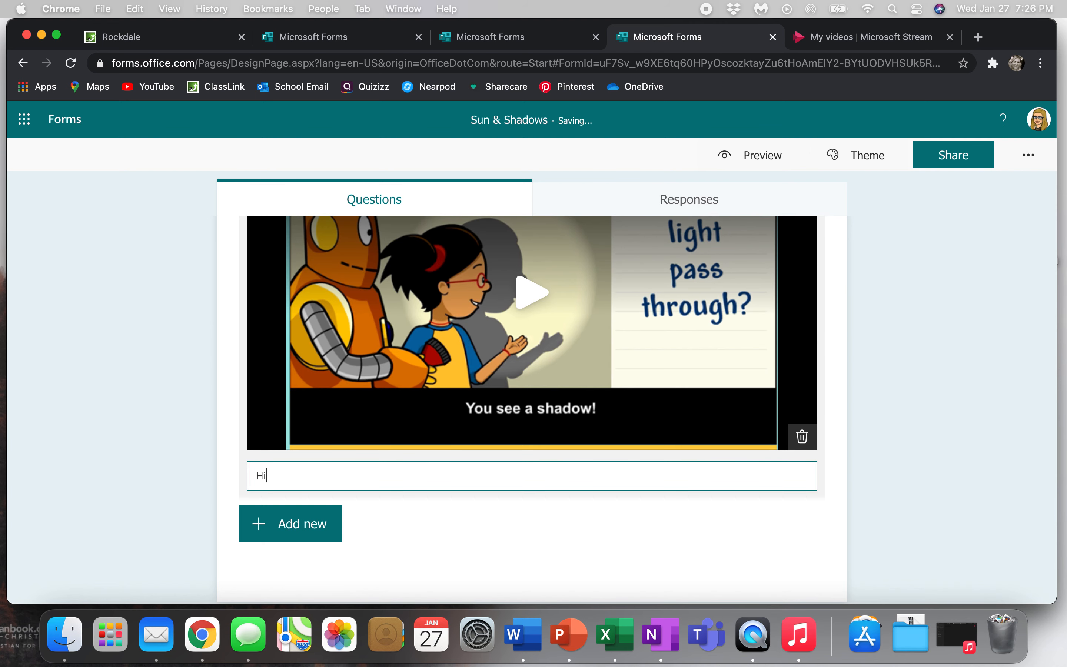
{"action": "type", "text": "nt:  watch the video"}
Duplicate the question "Why do you have a shadow?" and move the copy into Section 6 beneath the Shadows video.
{"action": "scroll", "coordinate": [389, 541], "scroll_direction": "up", "scroll_amount": 4}
{"action": "scroll", "coordinate": [388, 541], "scroll_direction": "up", "scroll_amount": 10}
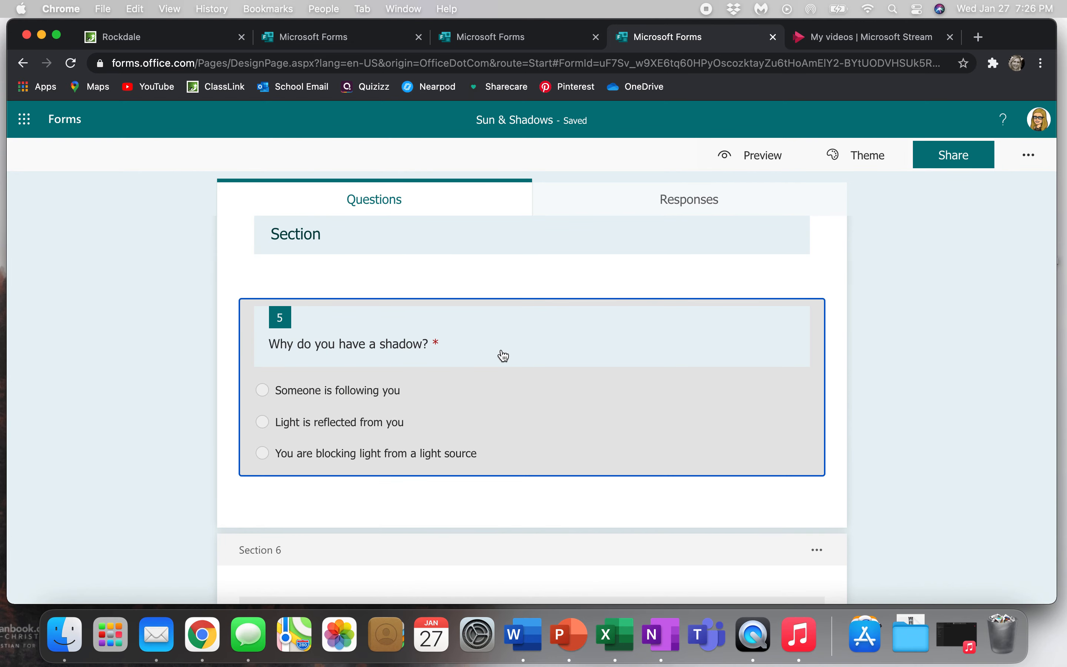
{"action": "left_click", "coordinate": [503, 356]}
{"action": "left_click", "coordinate": [687, 275]}
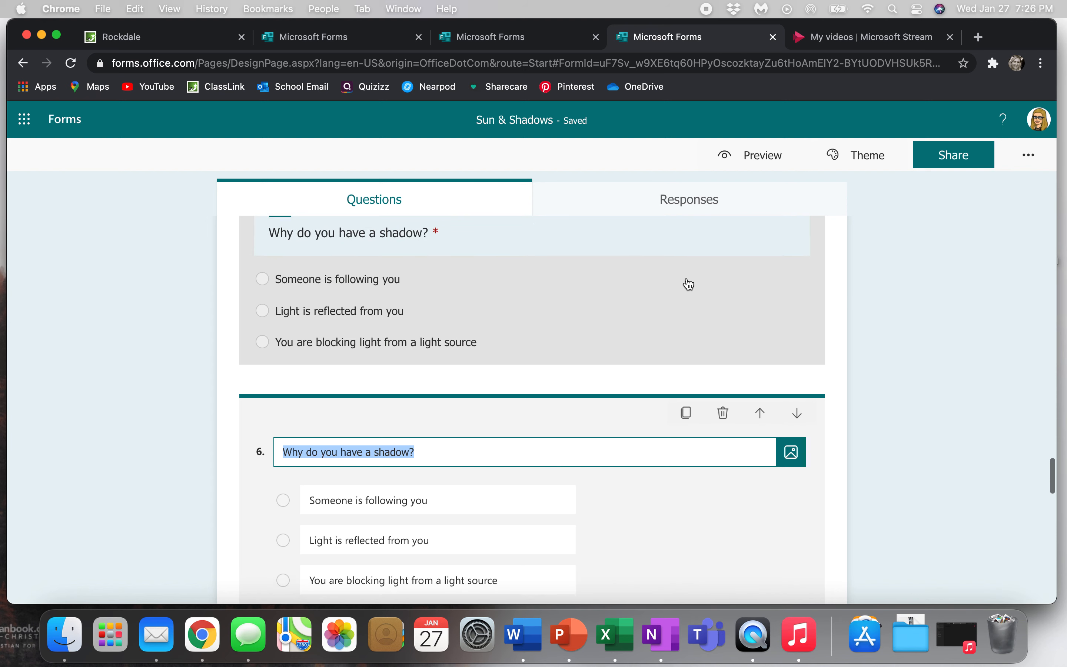
{"action": "scroll", "coordinate": [688, 283], "scroll_direction": "down", "scroll_amount": 3}
{"action": "left_click", "coordinate": [797, 315]}
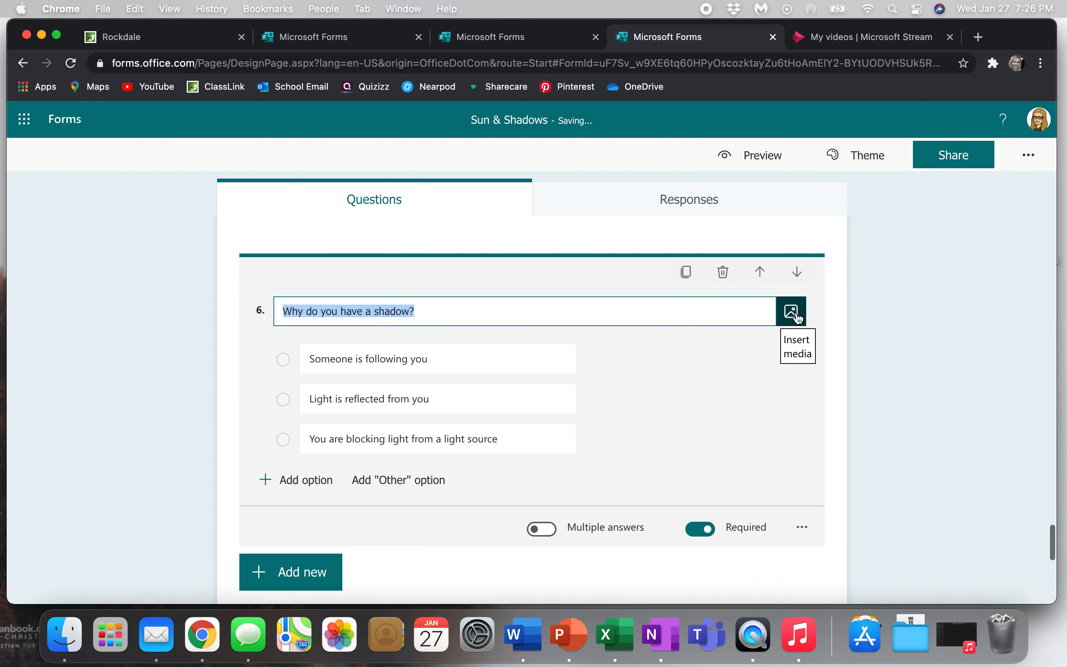
{"action": "scroll", "coordinate": [798, 318], "scroll_direction": "up", "scroll_amount": 10}
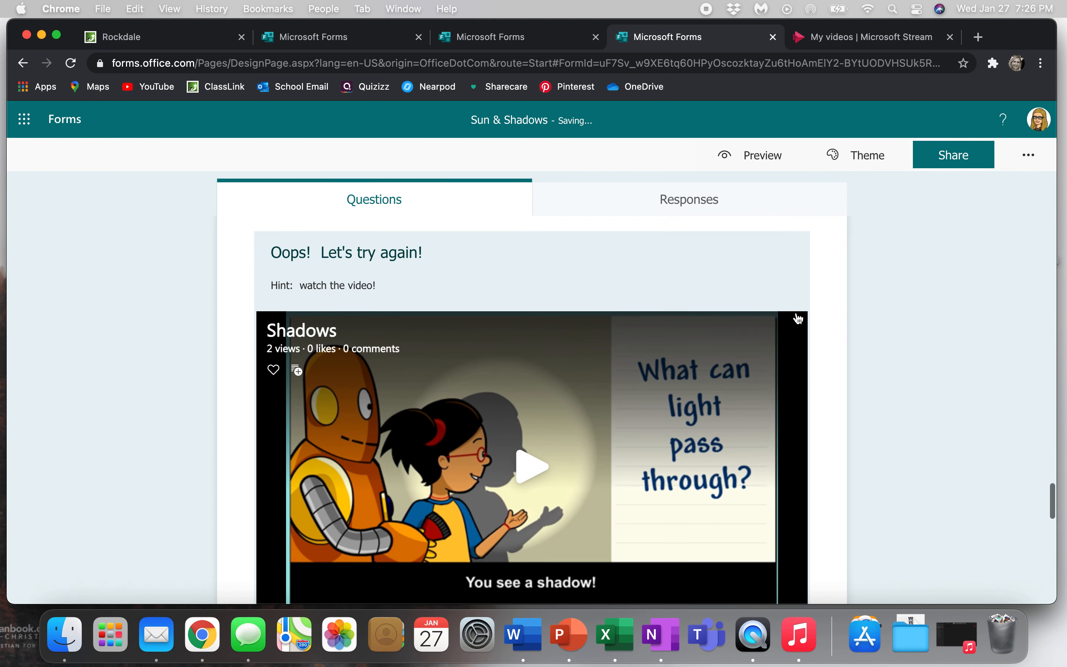
{"action": "scroll", "coordinate": [798, 317], "scroll_direction": "down", "scroll_amount": 5}
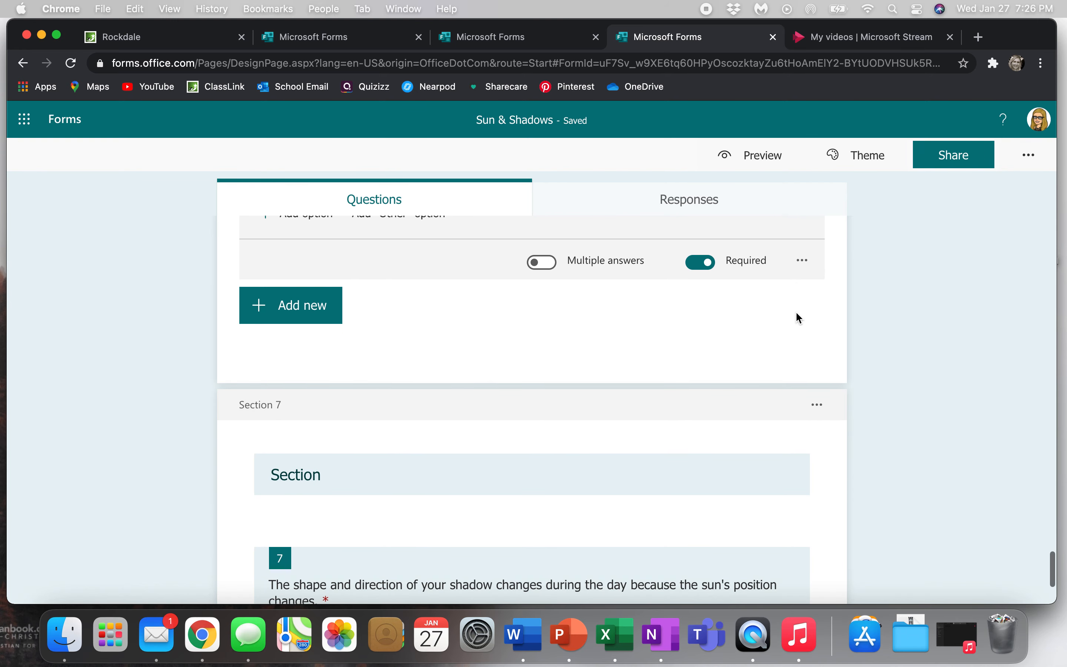
{"action": "scroll", "coordinate": [799, 319], "scroll_direction": "down", "scroll_amount": 3}
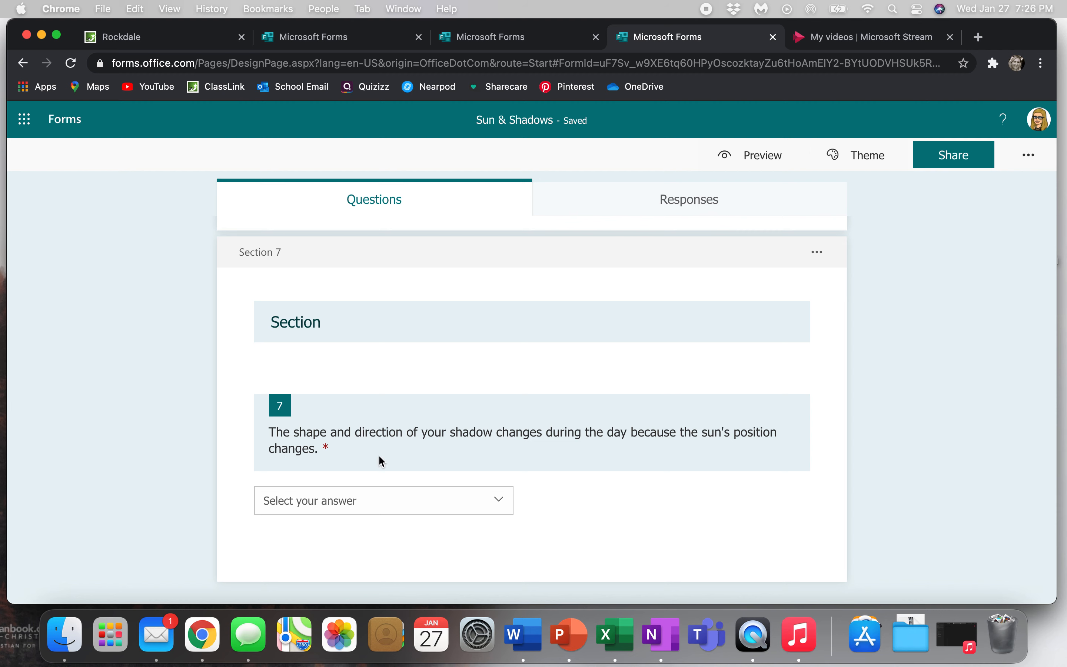
{"action": "scroll", "coordinate": [194, 430], "scroll_direction": "down", "scroll_amount": 1}
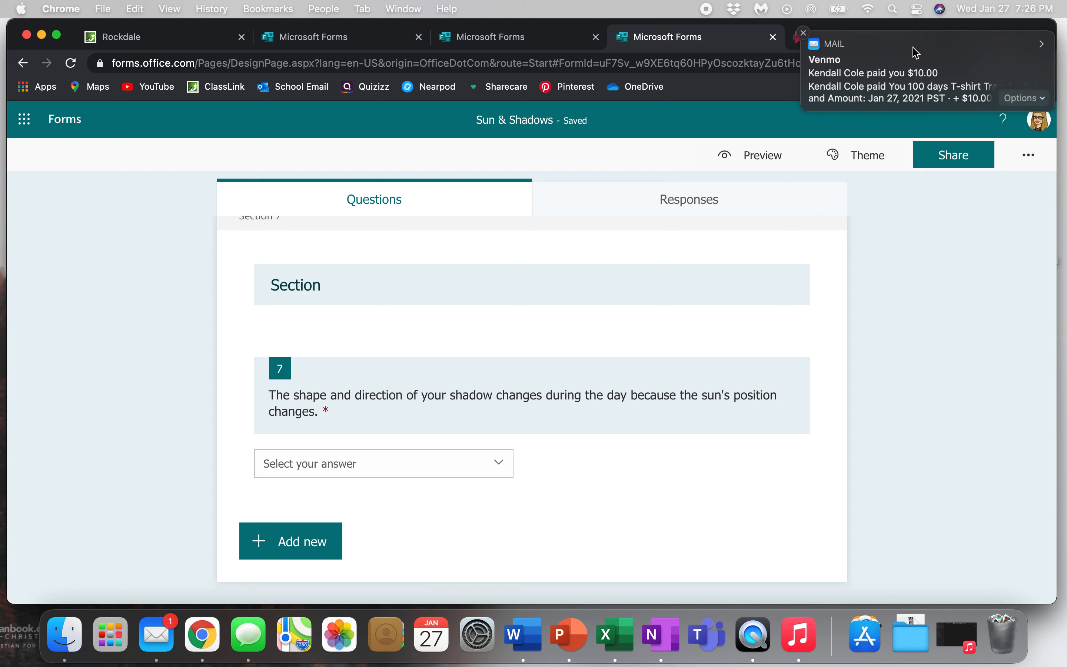
Dismiss the incoming mail notification and quit the Mail app.
{"action": "left_click", "coordinate": [807, 39]}
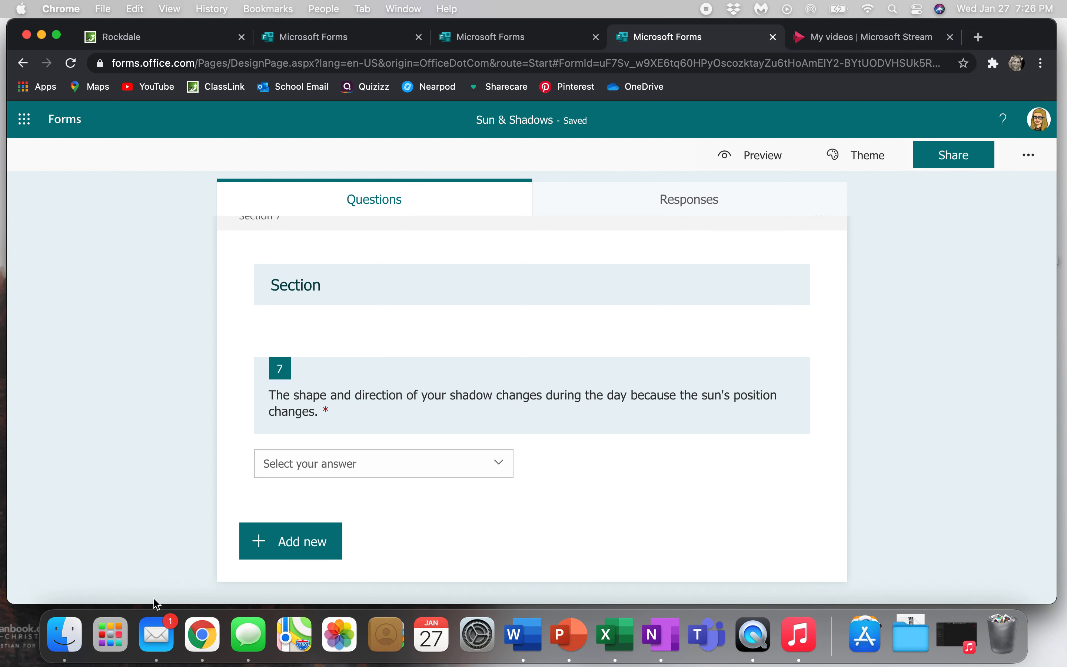
{"action": "right_click", "coordinate": [165, 625]}
{"action": "left_click", "coordinate": [162, 579]}
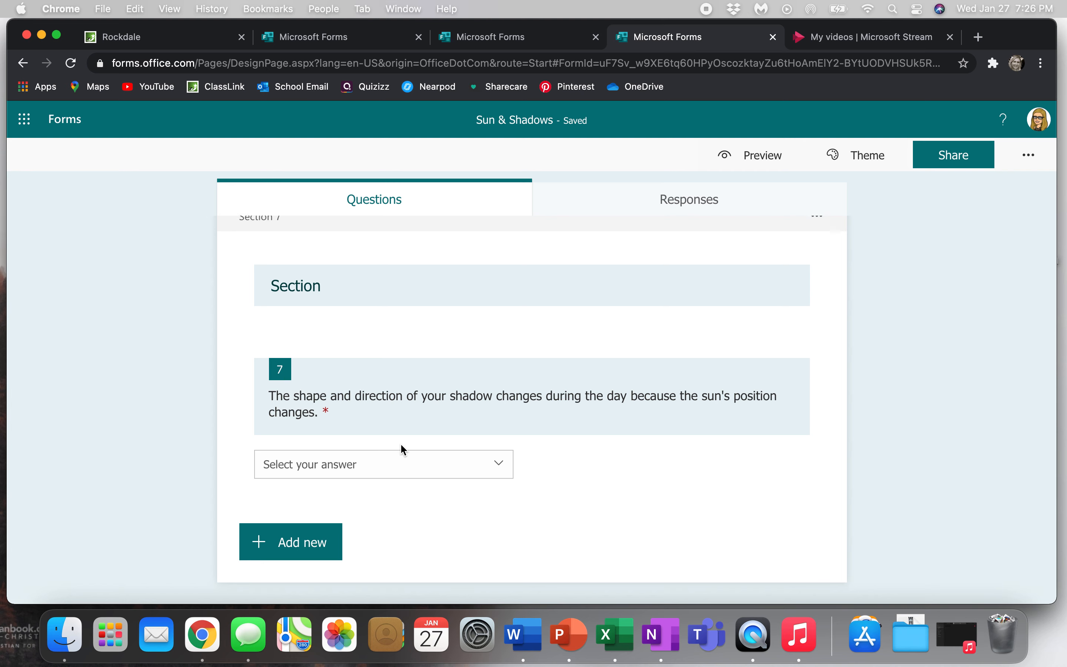
Open the branching options for the Section 1 question "What causes day and night?".
{"action": "scroll", "coordinate": [401, 443], "scroll_direction": "up", "scroll_amount": 15}
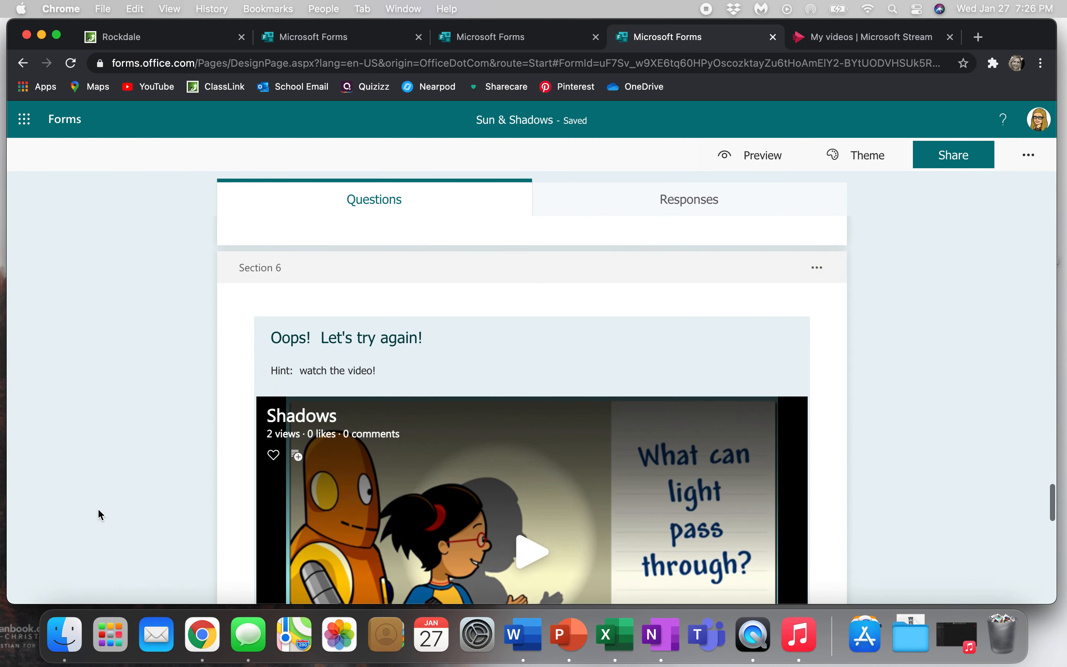
{"action": "scroll", "coordinate": [98, 514], "scroll_direction": "up", "scroll_amount": 15}
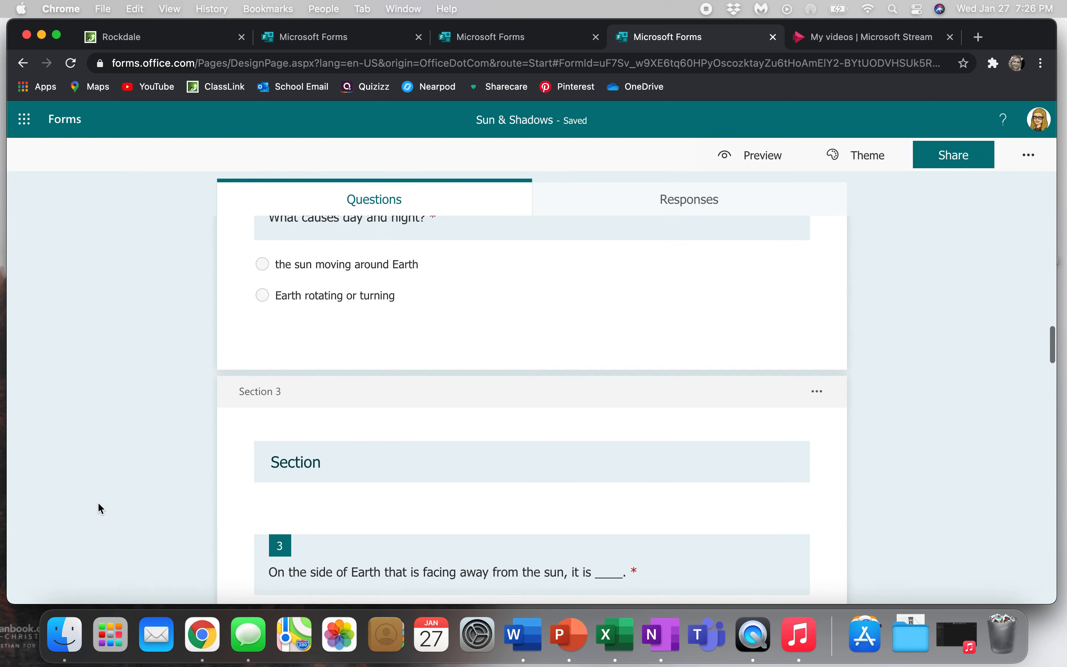
{"action": "scroll", "coordinate": [98, 503], "scroll_direction": "up", "scroll_amount": 10}
{"action": "scroll", "coordinate": [98, 503], "scroll_direction": "up", "scroll_amount": 5}
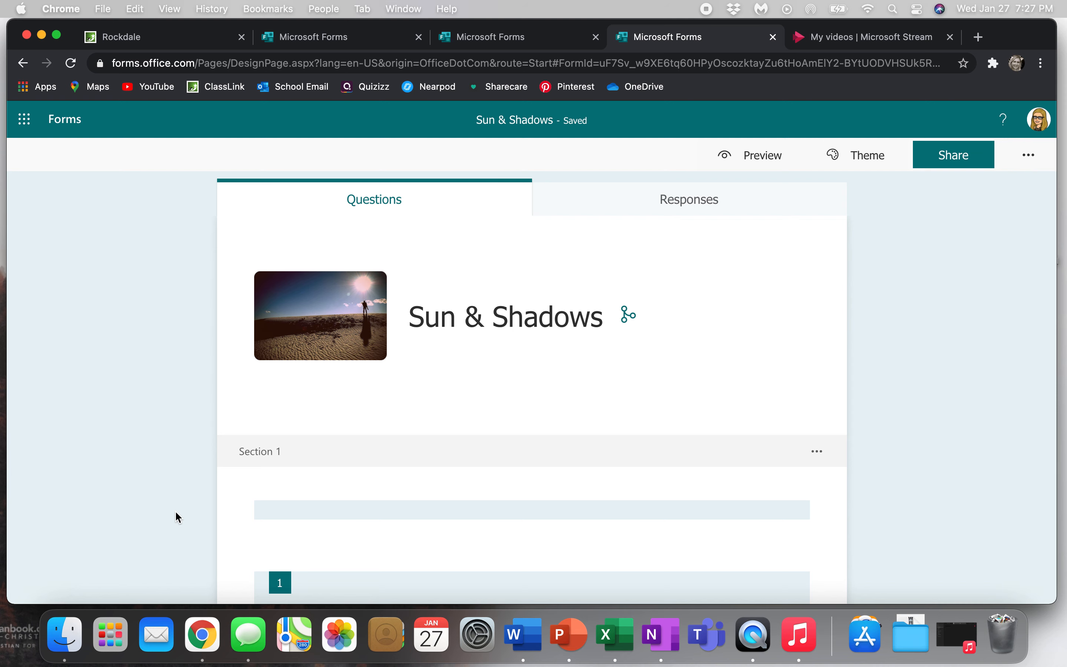
{"action": "scroll", "coordinate": [175, 512], "scroll_direction": "down", "scroll_amount": 5}
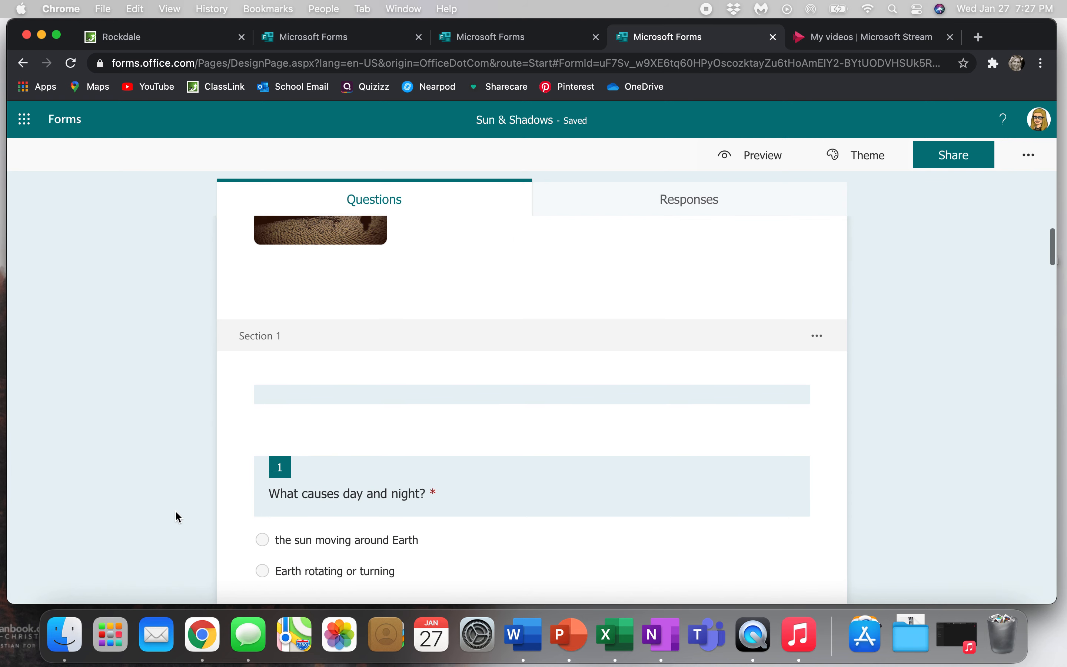
{"action": "scroll", "coordinate": [175, 510], "scroll_direction": "up", "scroll_amount": 2}
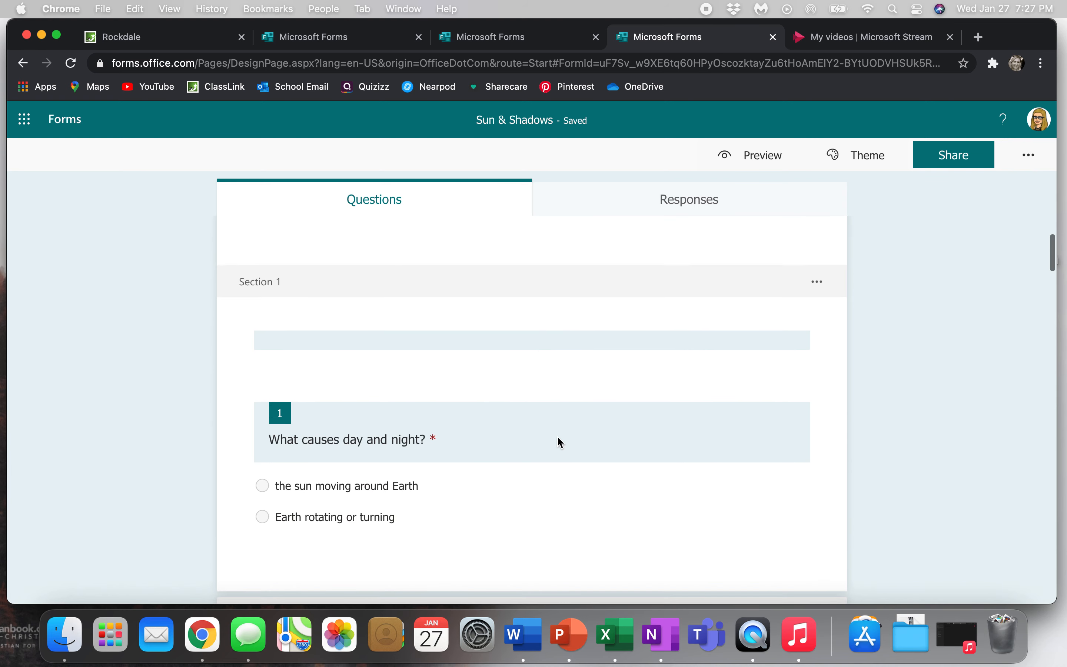
{"action": "left_click", "coordinate": [557, 435]}
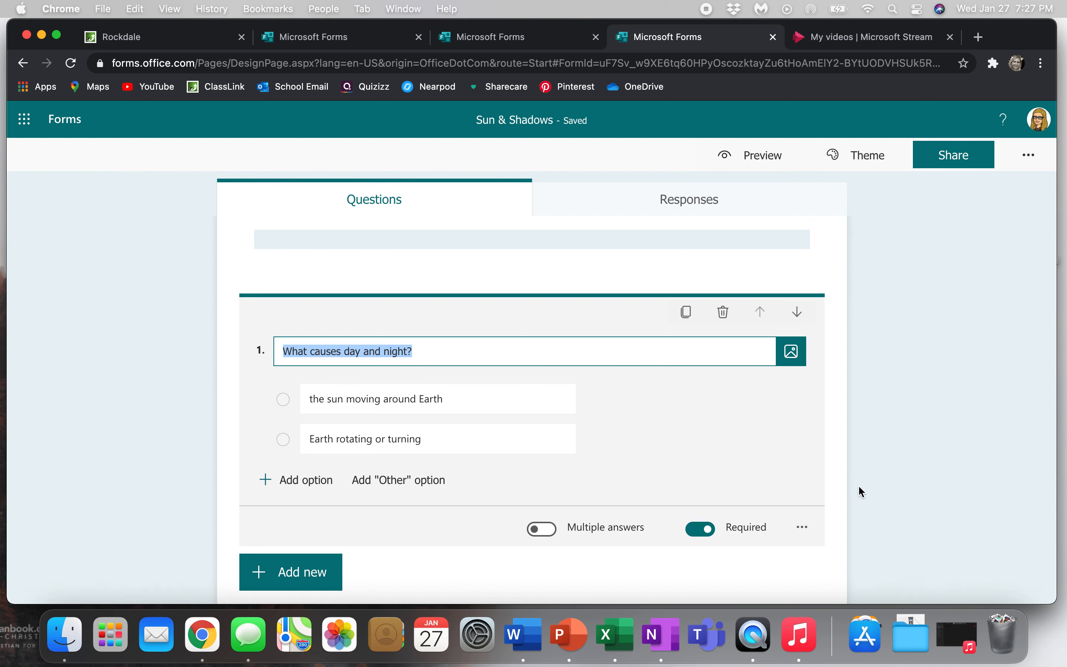
{"action": "left_click", "coordinate": [802, 527]}
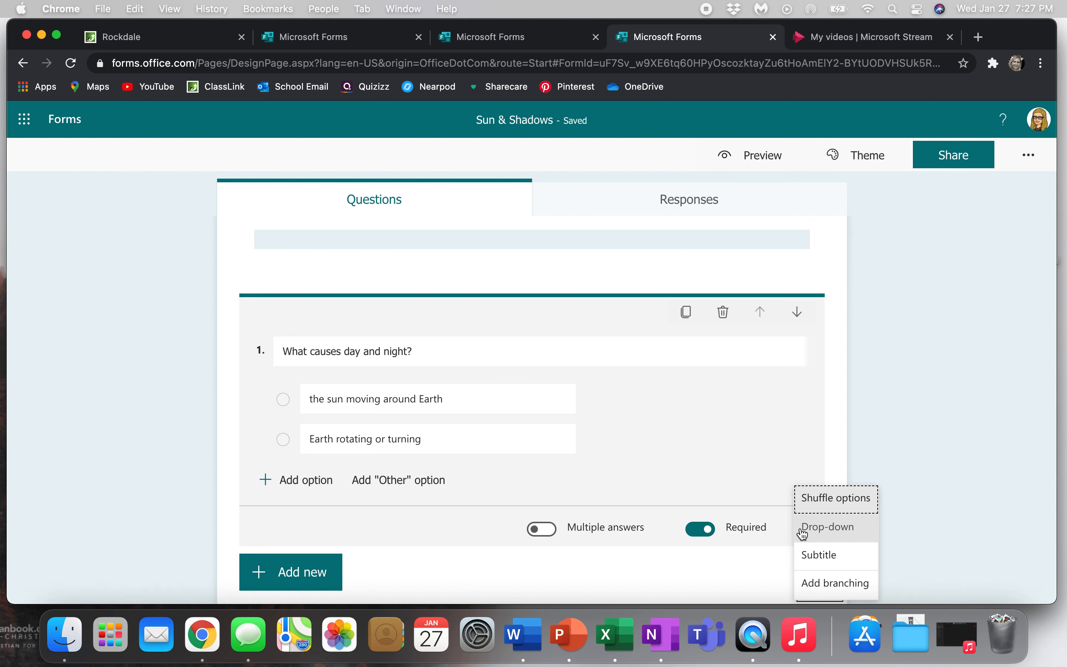
{"action": "scroll", "coordinate": [803, 534], "scroll_direction": "down", "scroll_amount": 2}
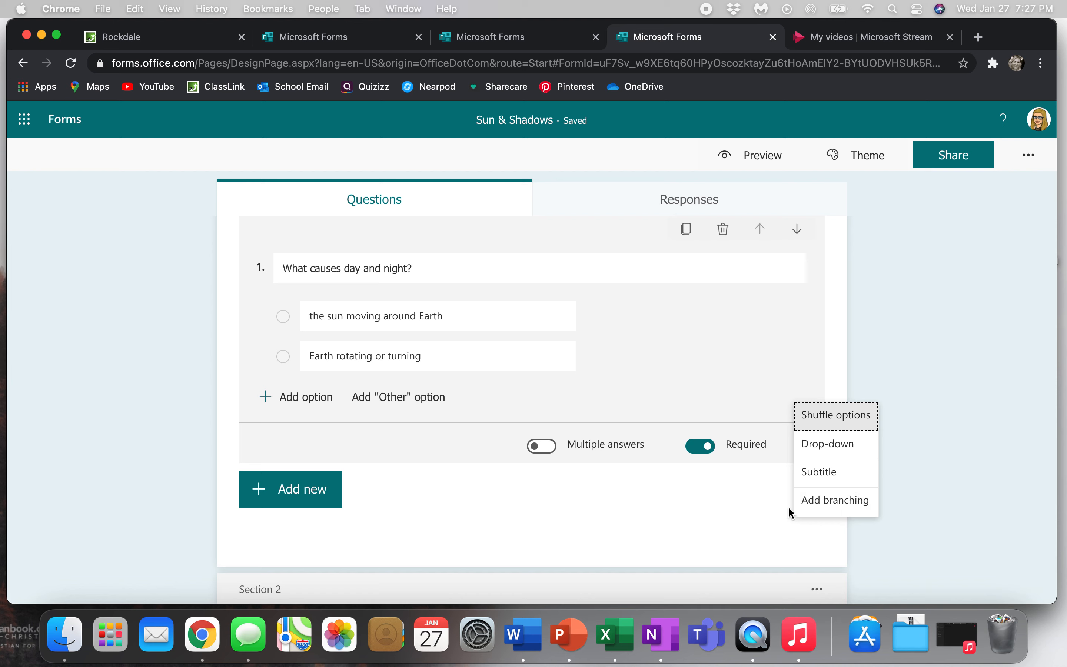
{"action": "left_click", "coordinate": [838, 505]}
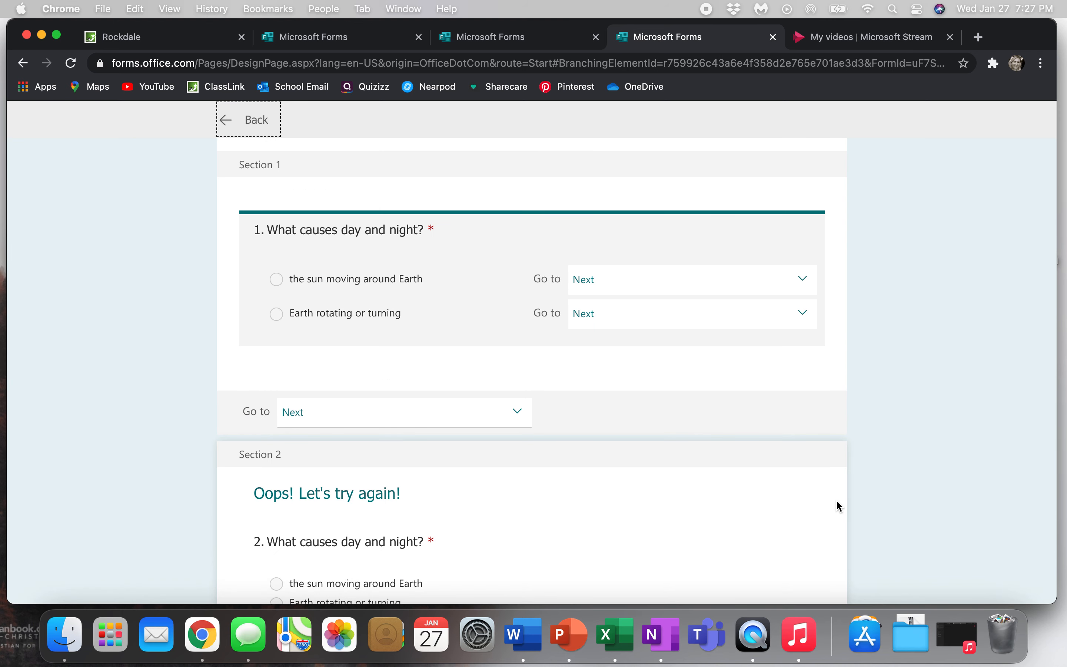
Branch question 1 so "Earth rotating or turning" goes to Section 3 and "the sun moving around Earth" goes to Section 2, "Oops! Let's try again!".
{"action": "scroll", "coordinate": [836, 500], "scroll_direction": "up", "scroll_amount": 3}
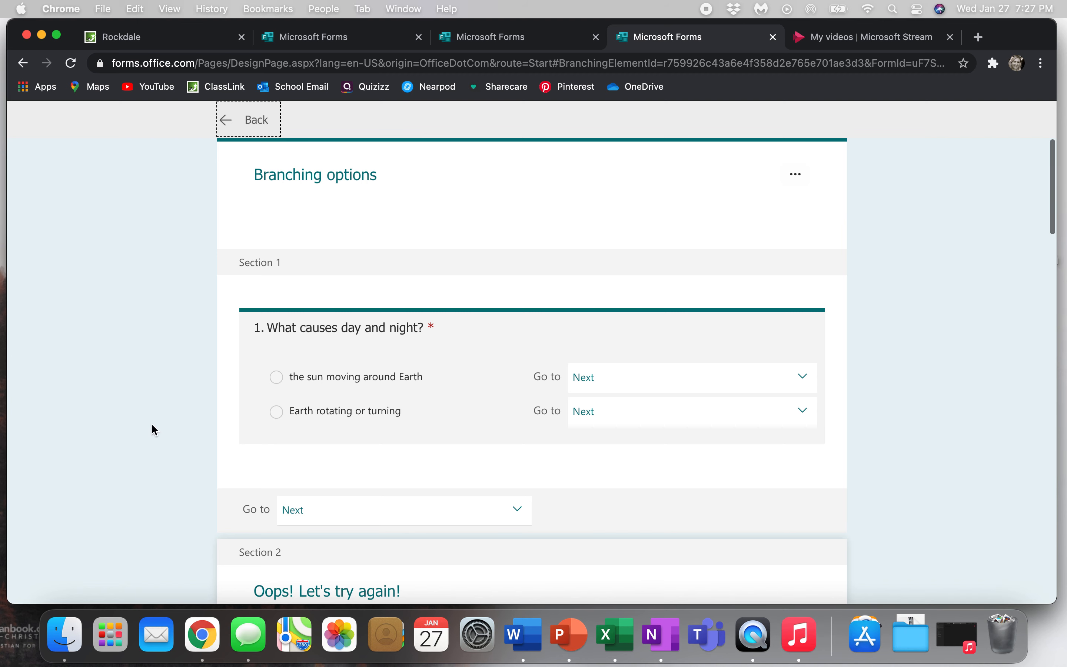
{"action": "scroll", "coordinate": [152, 424], "scroll_direction": "down", "scroll_amount": 7}
{"action": "scroll", "coordinate": [152, 424], "scroll_direction": "down", "scroll_amount": 20}
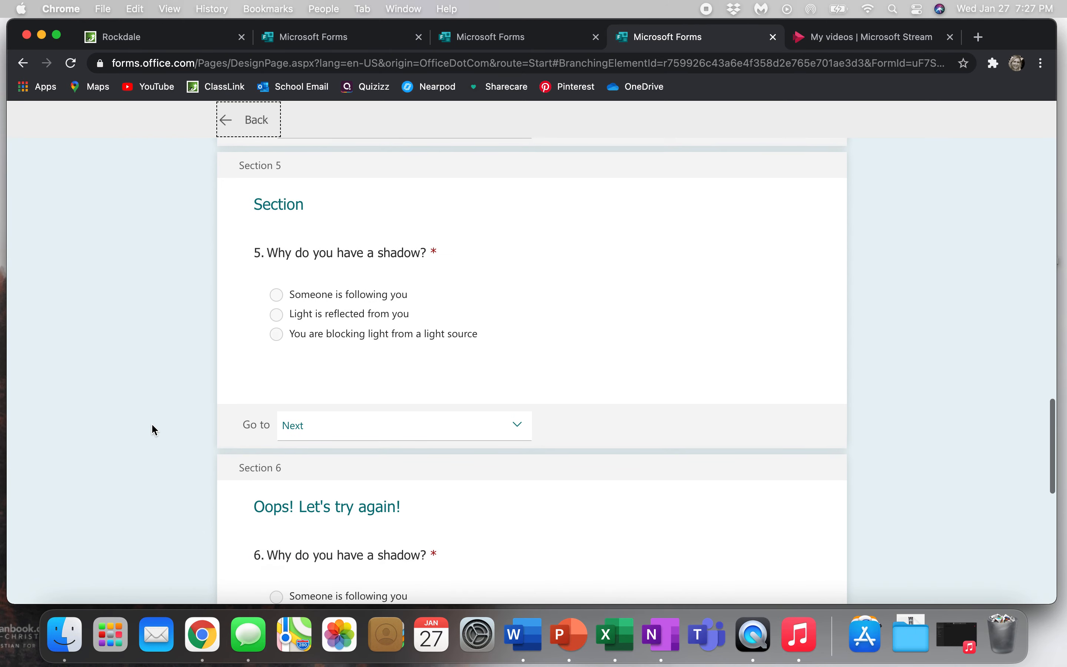
{"action": "scroll", "coordinate": [152, 424], "scroll_direction": "down", "scroll_amount": 12}
{"action": "scroll", "coordinate": [151, 420], "scroll_direction": "up", "scroll_amount": 20}
{"action": "scroll", "coordinate": [151, 420], "scroll_direction": "up", "scroll_amount": 6}
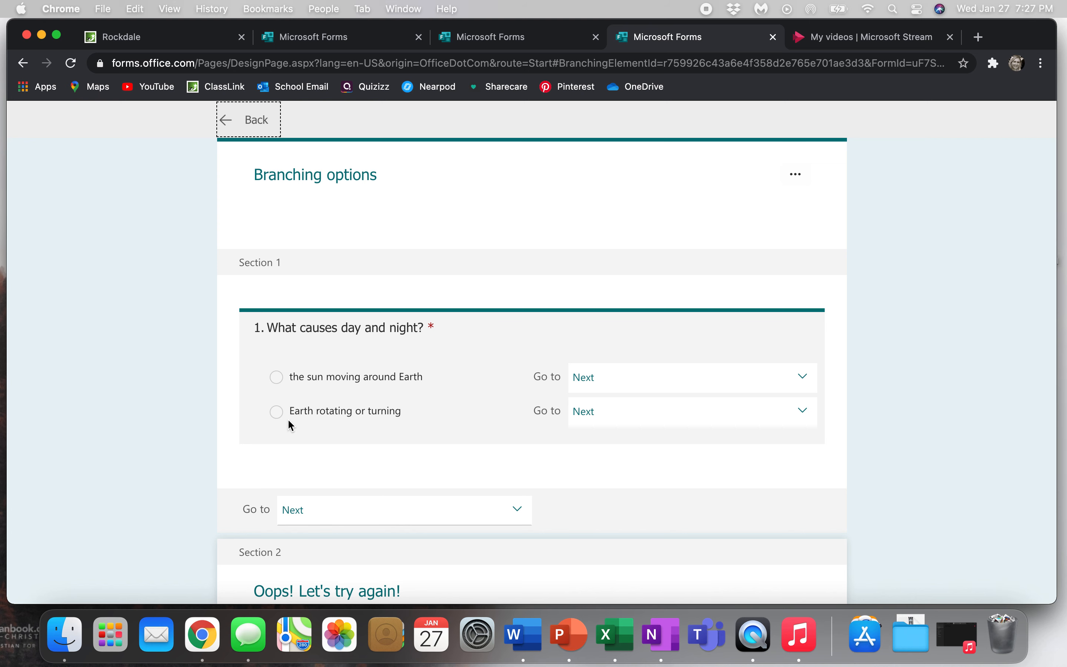
{"action": "left_click", "coordinate": [612, 424]}
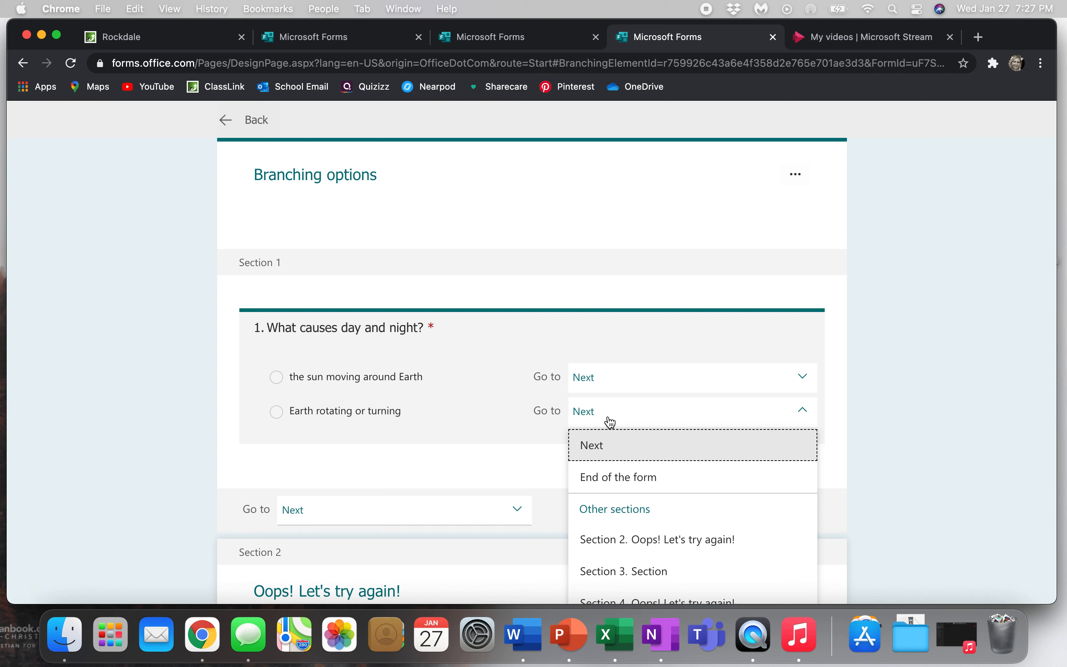
{"action": "scroll", "coordinate": [608, 424], "scroll_direction": "down", "scroll_amount": 2}
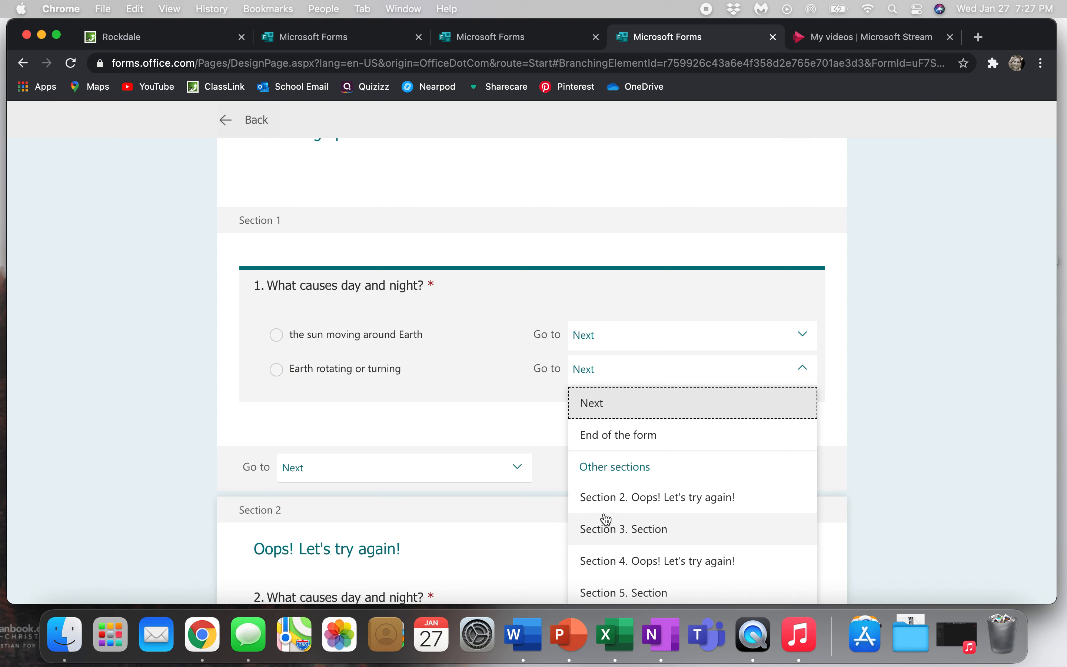
{"action": "left_click", "coordinate": [645, 531]}
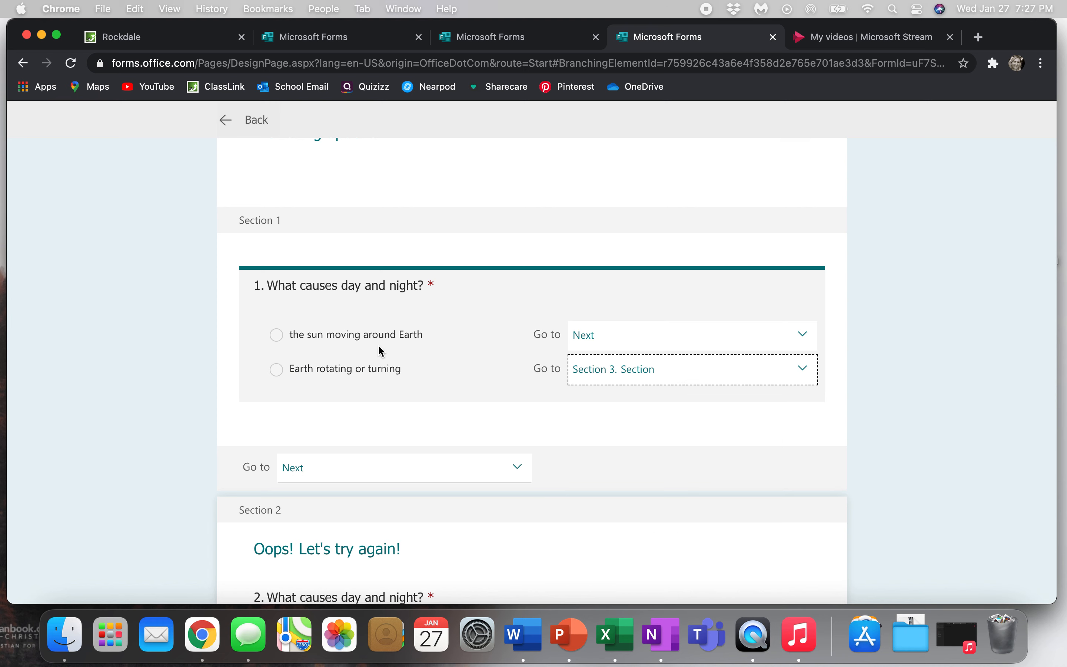
{"action": "left_click", "coordinate": [625, 327]}
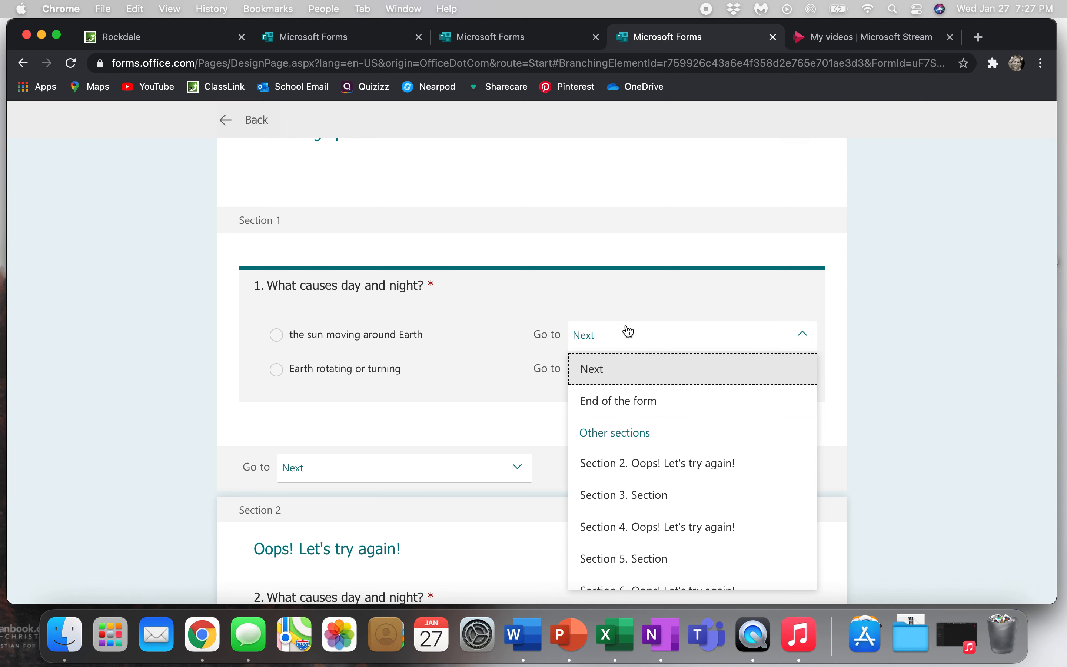
{"action": "left_click", "coordinate": [650, 464]}
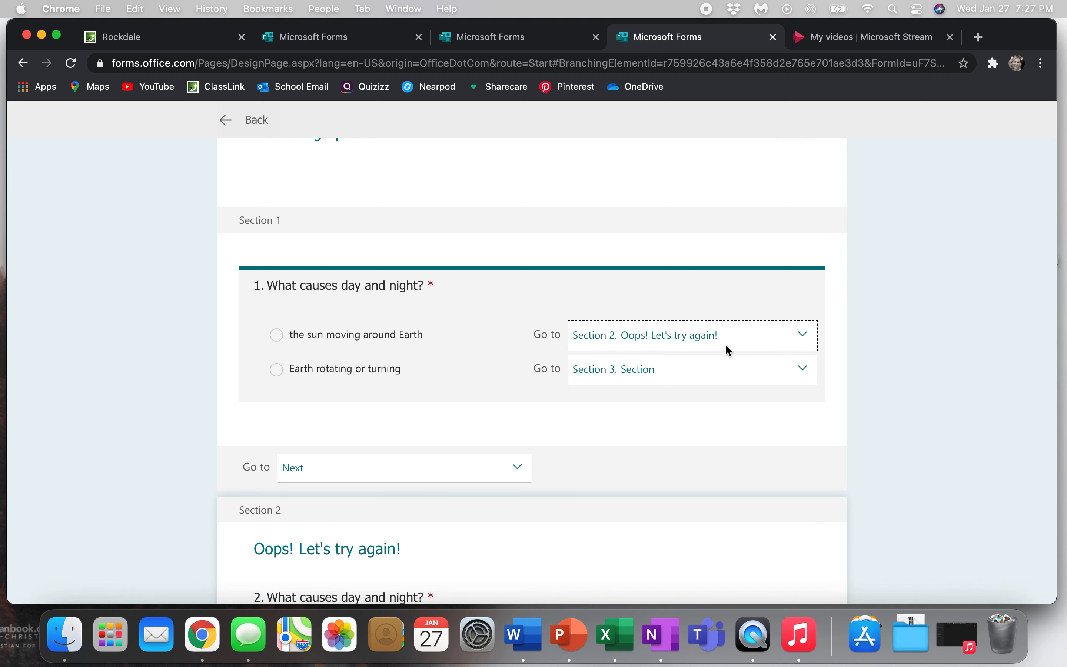
Examine the branching destinations for repeated question 2 in Section 2, leaving both answers set to Next.
{"action": "scroll", "coordinate": [715, 410], "scroll_direction": "down", "scroll_amount": 5}
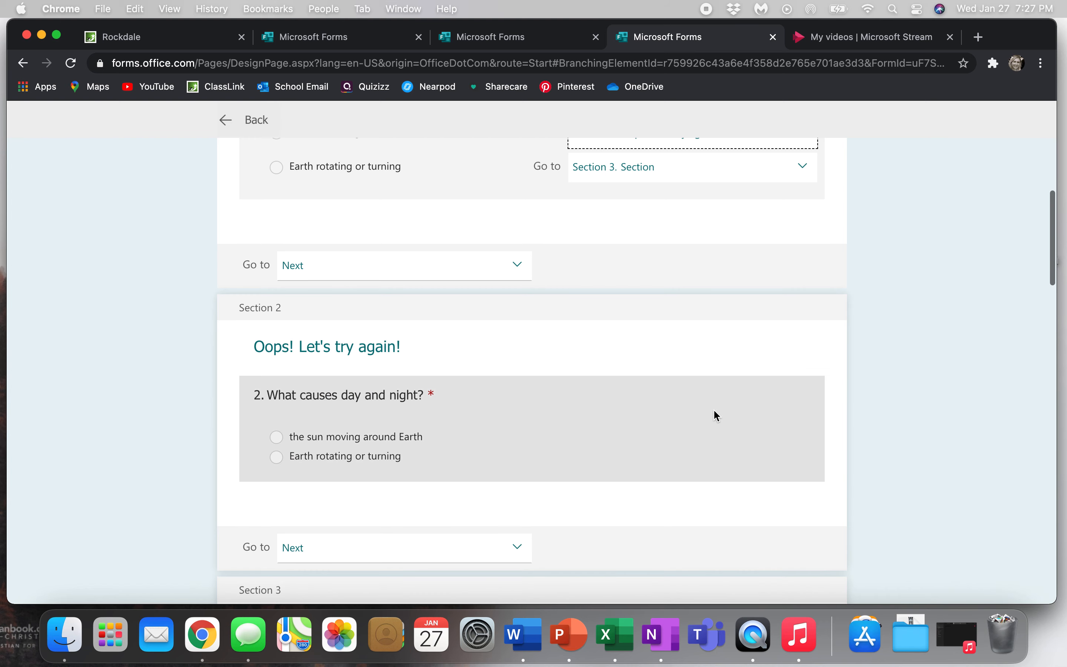
{"action": "scroll", "coordinate": [712, 405], "scroll_direction": "down", "scroll_amount": 1}
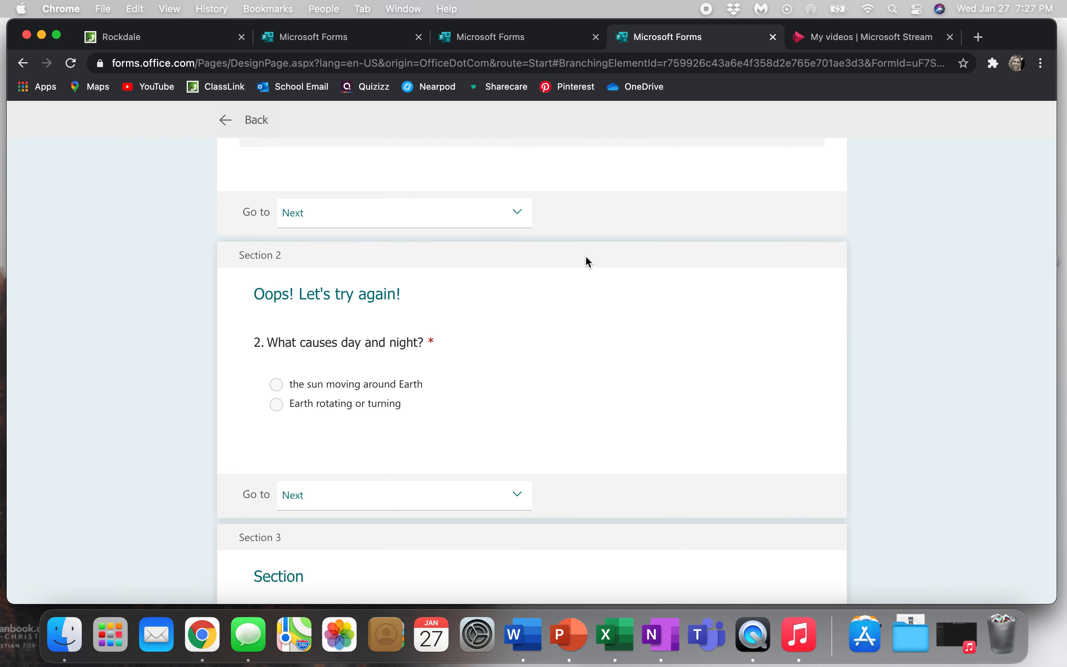
{"action": "left_click", "coordinate": [447, 381]}
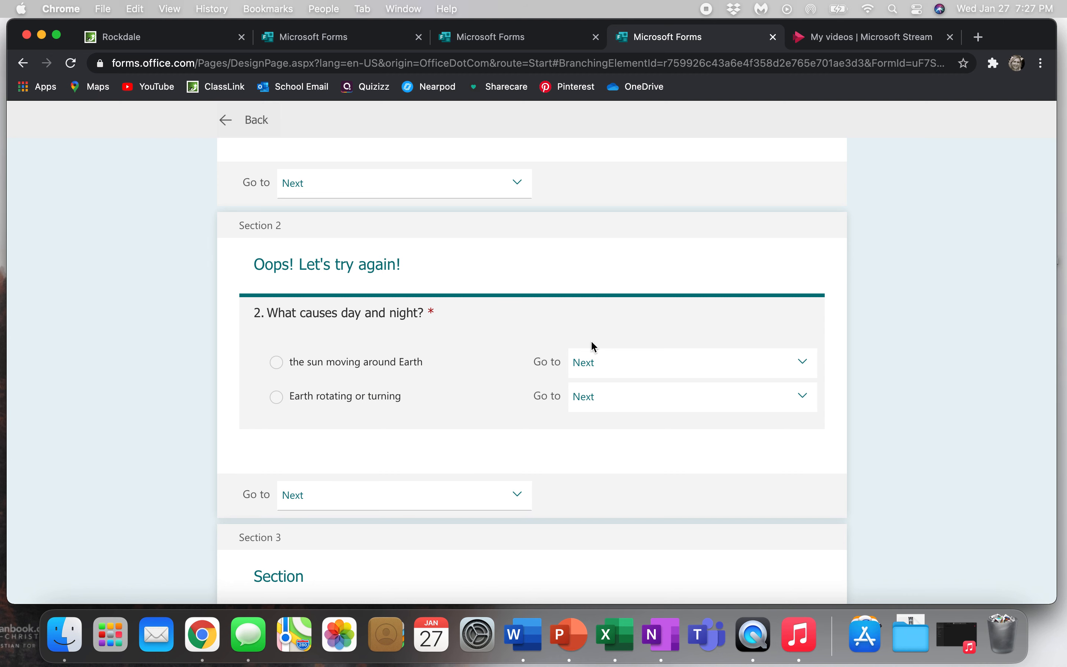
{"action": "scroll", "coordinate": [453, 344], "scroll_direction": "down", "scroll_amount": 1}
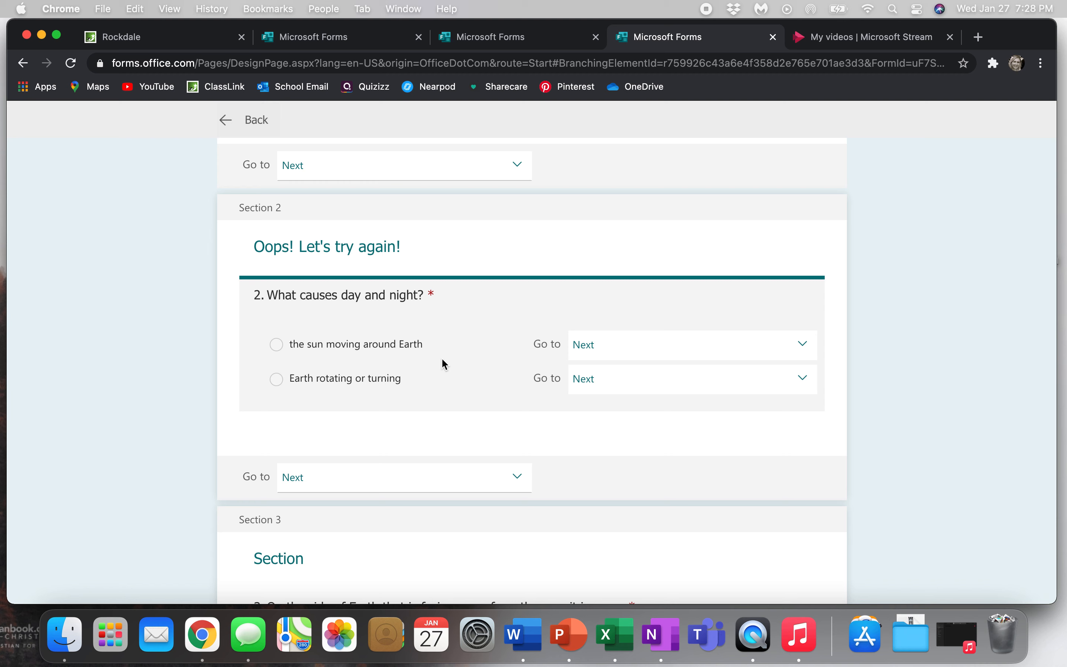
{"action": "left_click", "coordinate": [629, 350]}
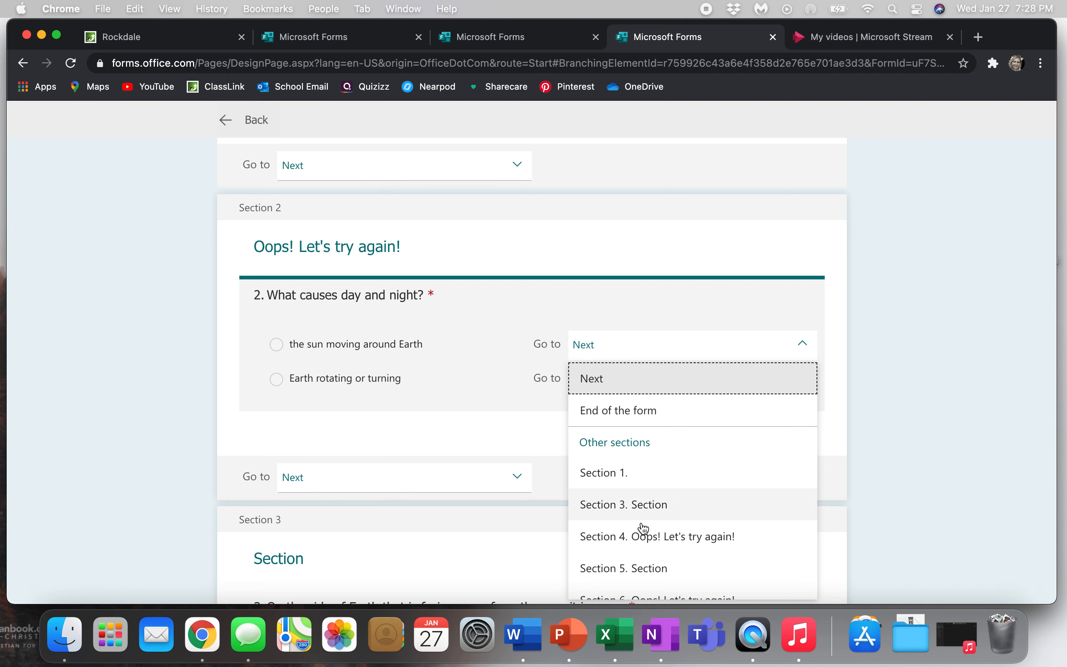
{"action": "left_click", "coordinate": [879, 385]}
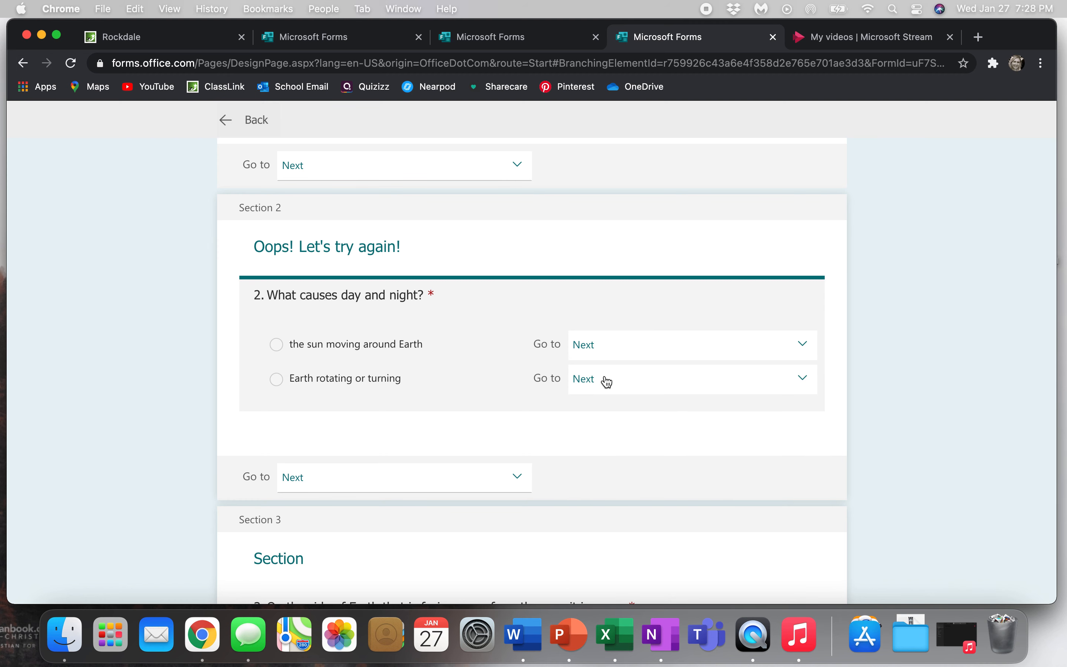
{"action": "scroll", "coordinate": [590, 381], "scroll_direction": "down", "scroll_amount": 4}
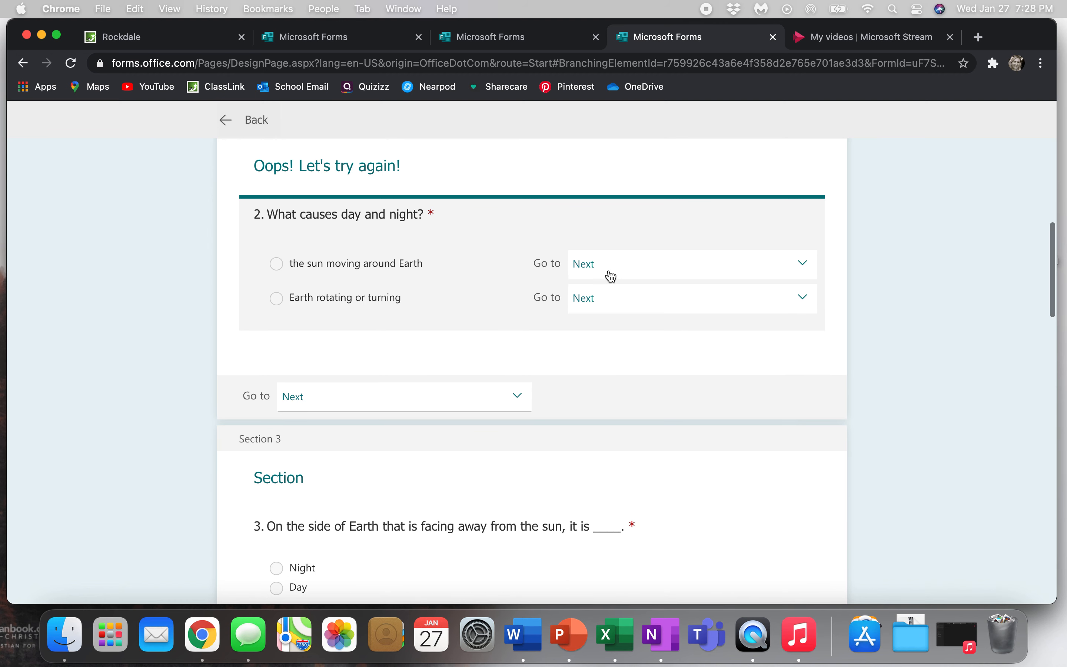
{"action": "scroll", "coordinate": [472, 551], "scroll_direction": "down", "scroll_amount": 5}
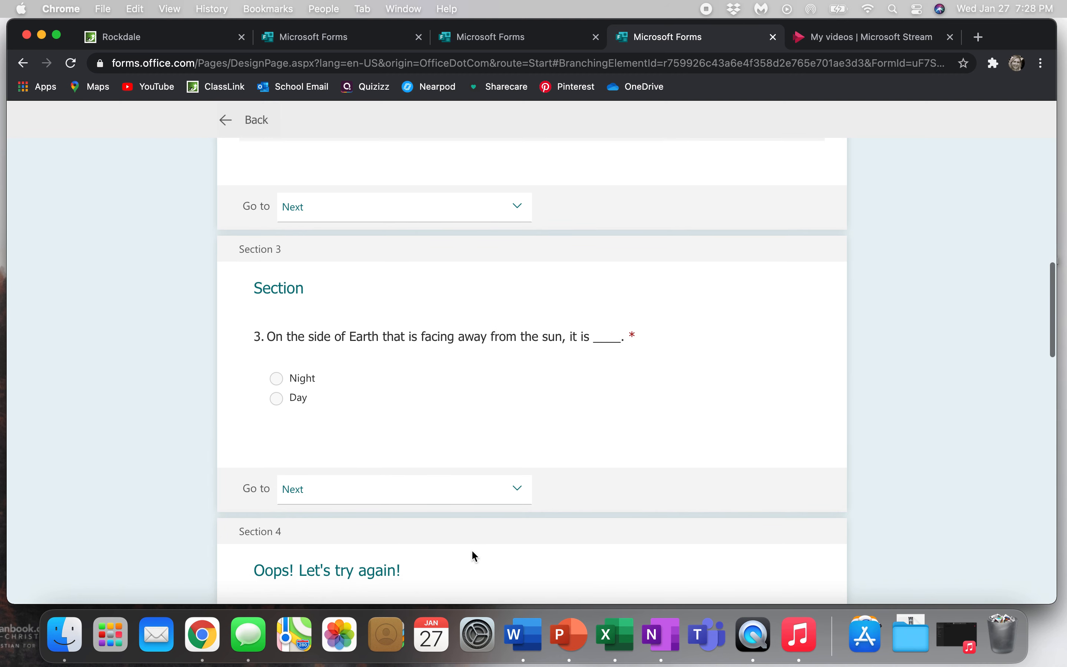
Branch question 3 so "Night" goes to Section 5 and "Day" goes to Section 4, "Oops! Let's try again!".
{"action": "left_click", "coordinate": [457, 353]}
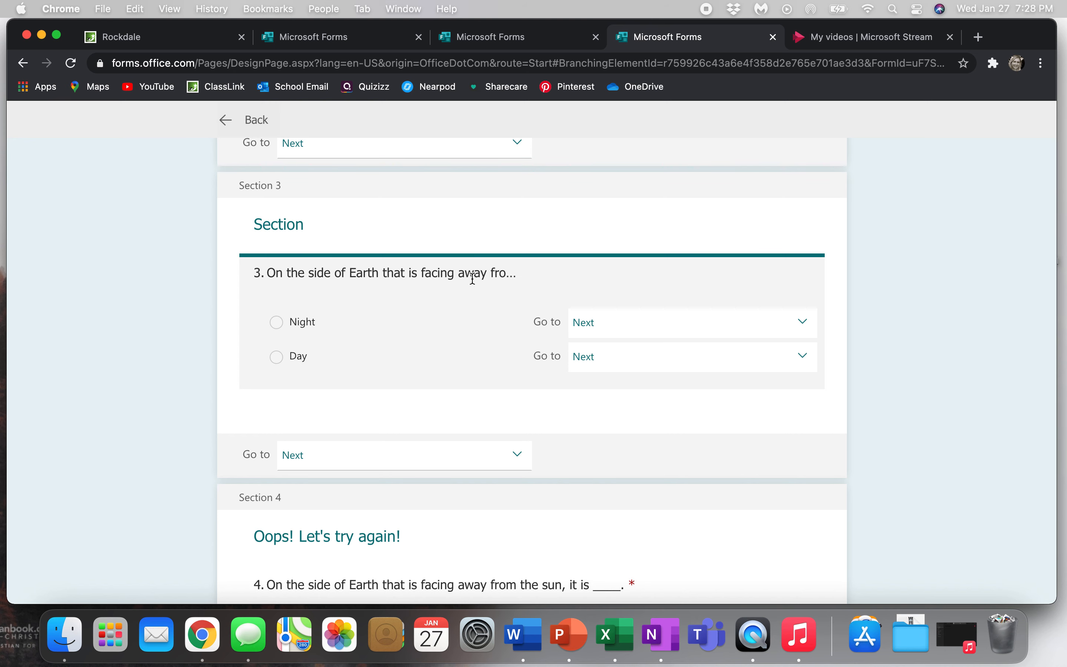
{"action": "left_click", "coordinate": [585, 334]}
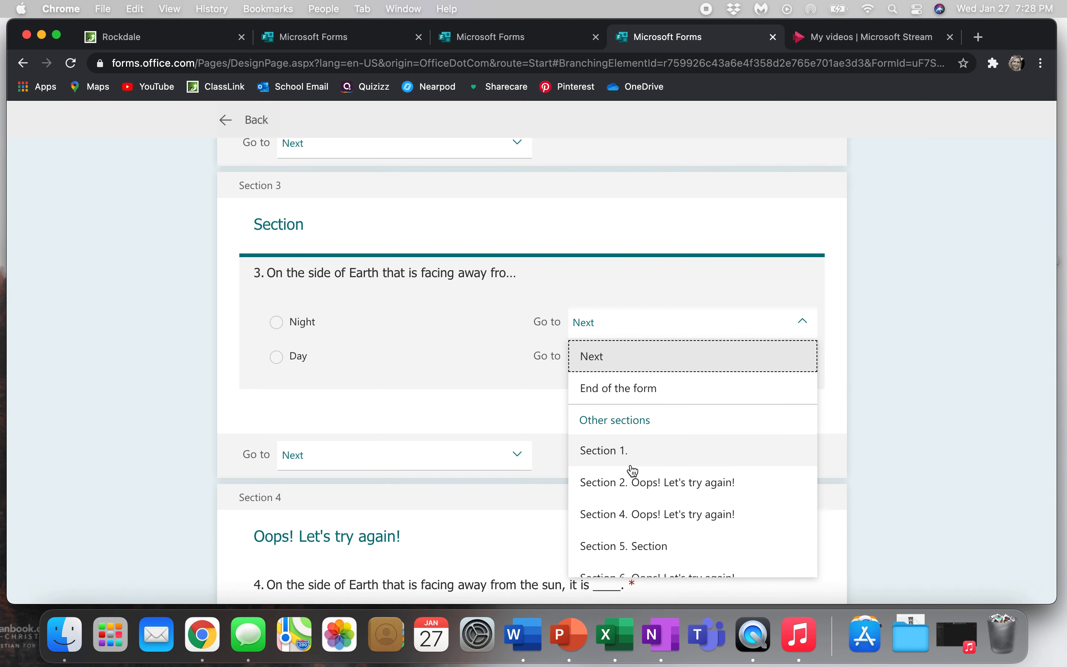
{"action": "scroll", "coordinate": [635, 471], "scroll_direction": "down", "scroll_amount": 2}
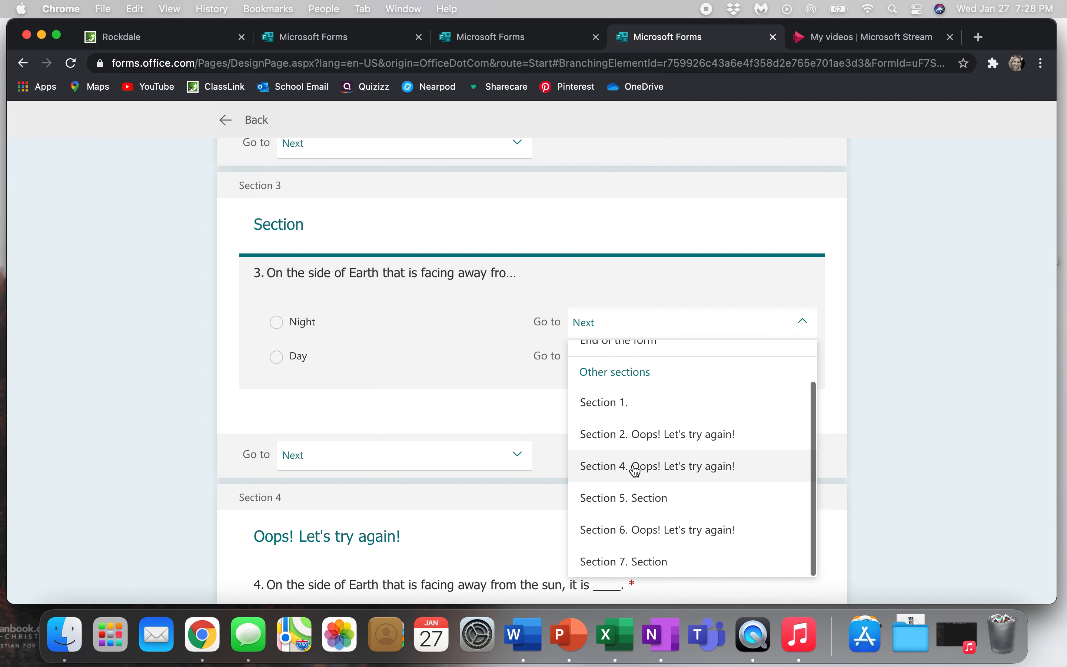
{"action": "left_click", "coordinate": [618, 503]}
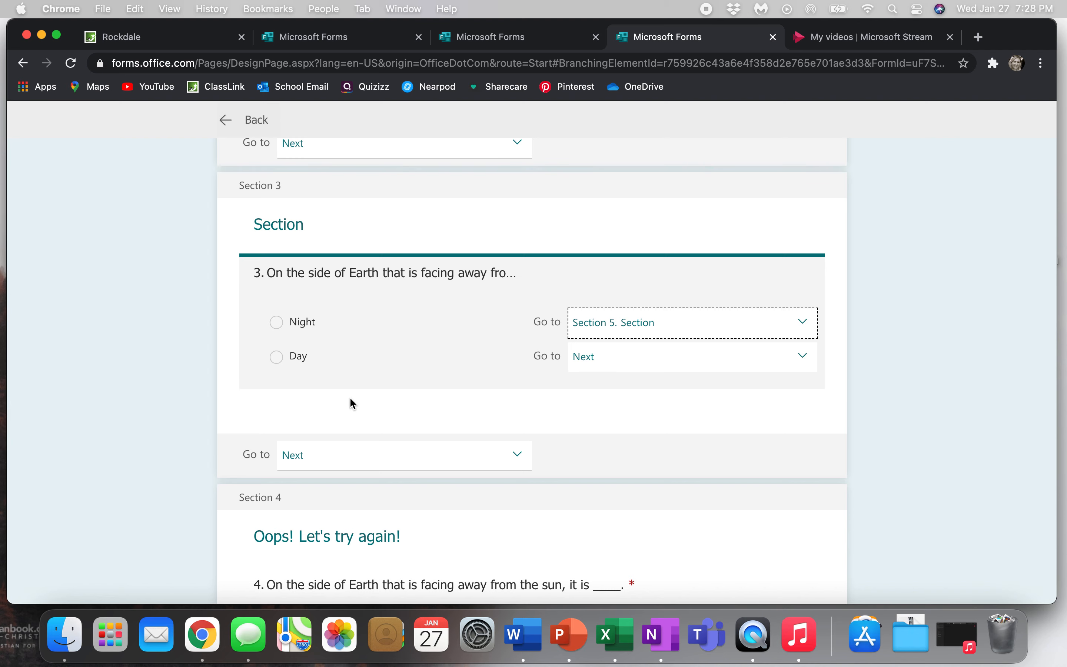
{"action": "scroll", "coordinate": [461, 408], "scroll_direction": "up", "scroll_amount": 10}
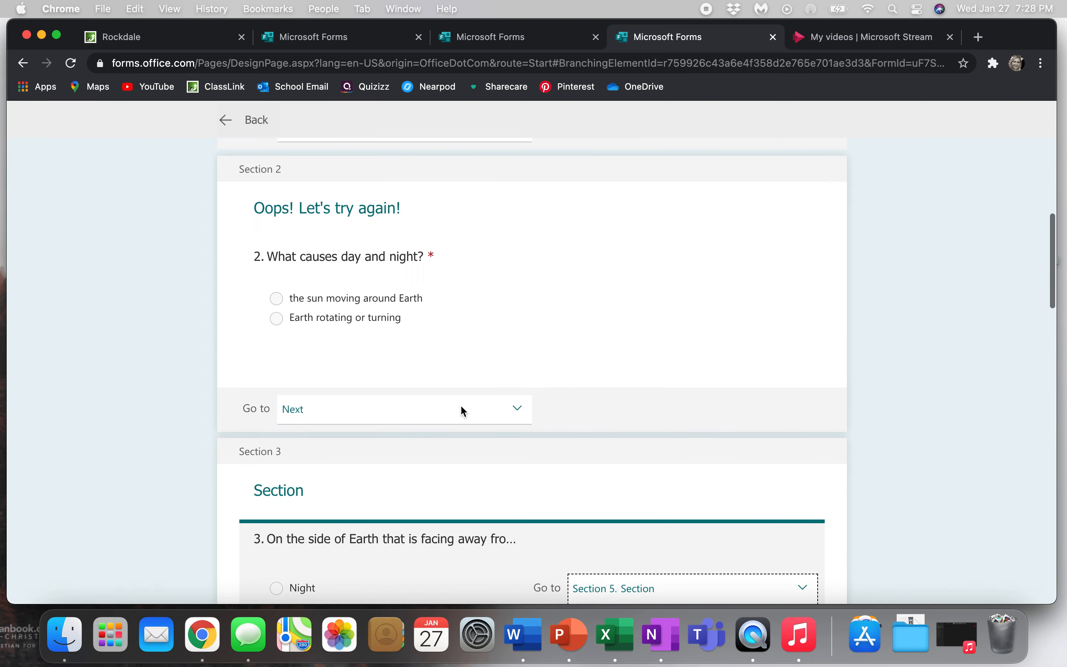
{"action": "scroll", "coordinate": [461, 406], "scroll_direction": "up", "scroll_amount": 2}
{"action": "scroll", "coordinate": [462, 406], "scroll_direction": "down", "scroll_amount": 10}
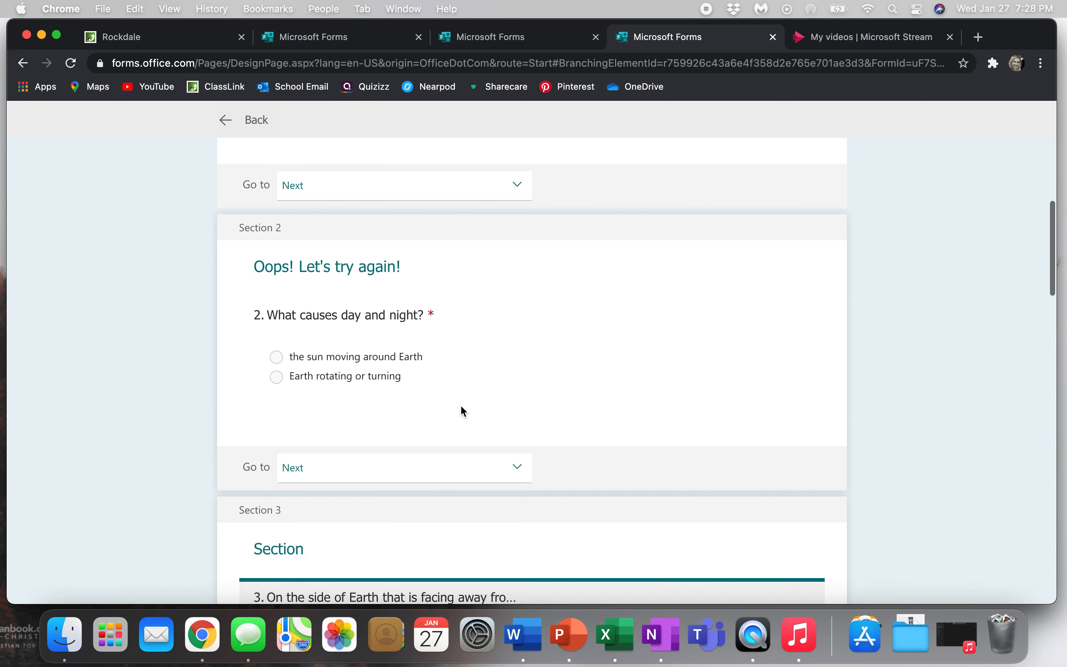
{"action": "scroll", "coordinate": [462, 411], "scroll_direction": "down", "scroll_amount": 1}
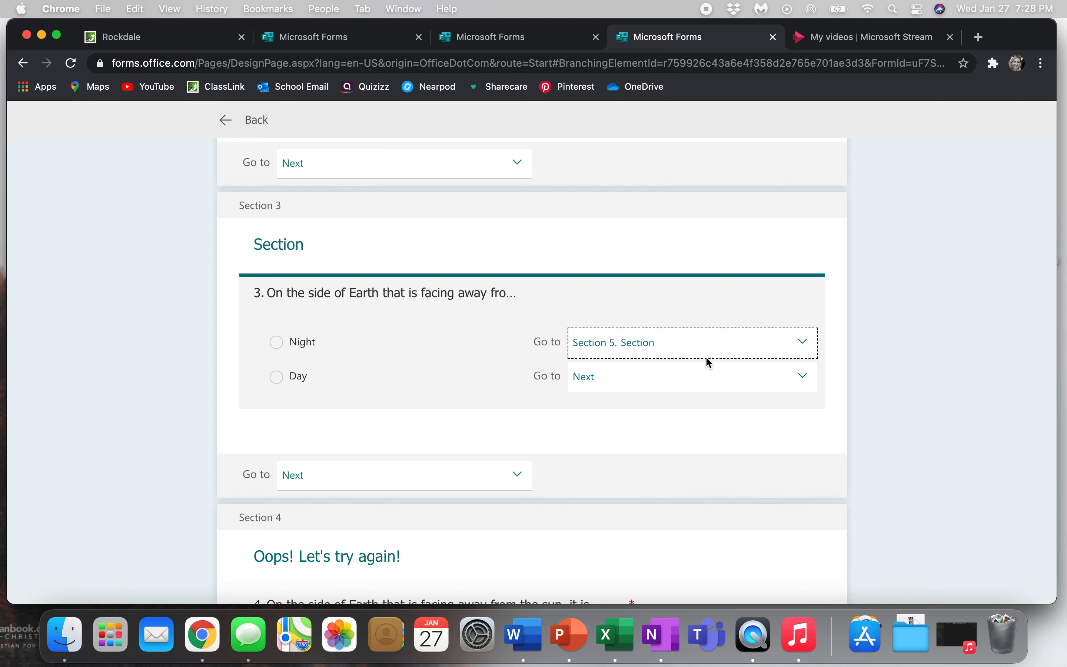
{"action": "left_click", "coordinate": [686, 383]}
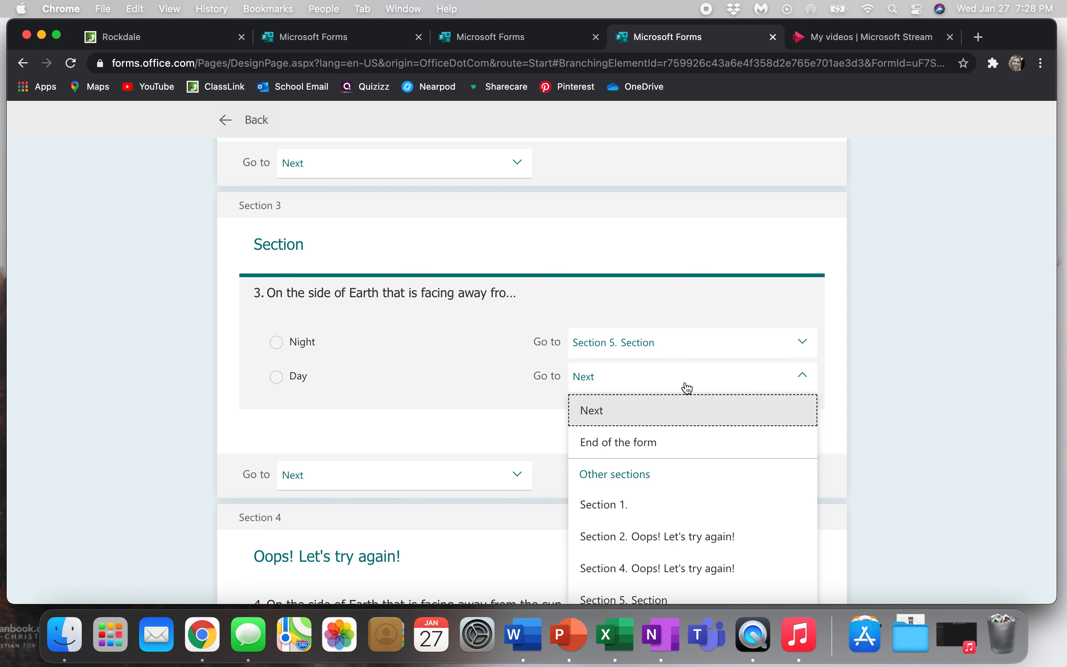
{"action": "left_click", "coordinate": [664, 573]}
{"action": "scroll", "coordinate": [663, 575], "scroll_direction": "down", "scroll_amount": 5}
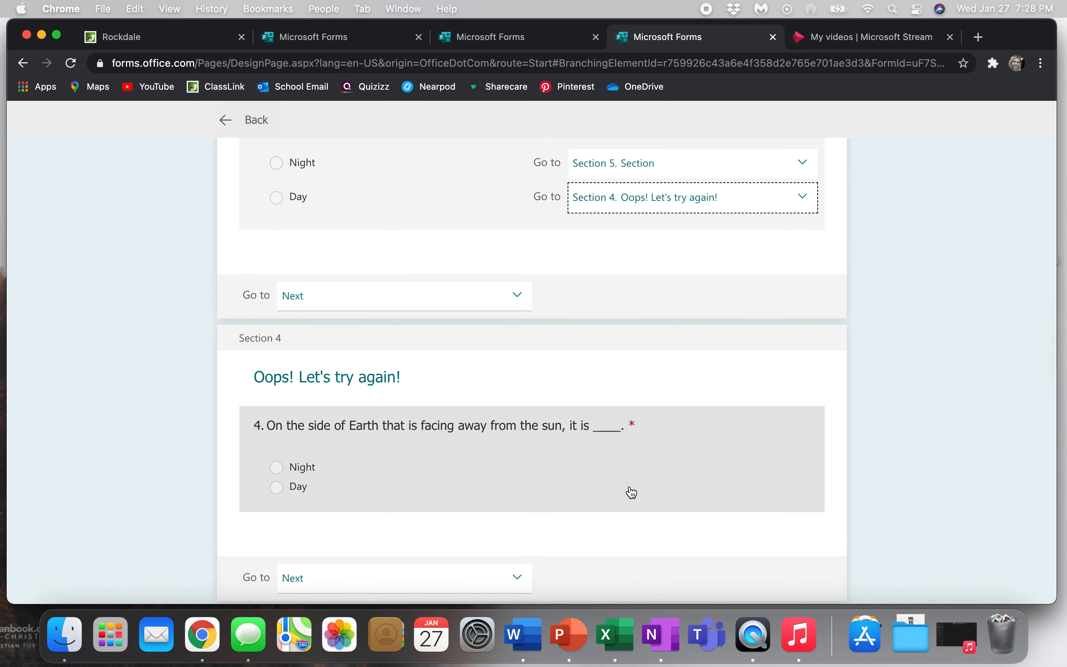
{"action": "scroll", "coordinate": [631, 492], "scroll_direction": "up", "scroll_amount": 6}
{"action": "scroll", "coordinate": [630, 490], "scroll_direction": "down", "scroll_amount": 5}
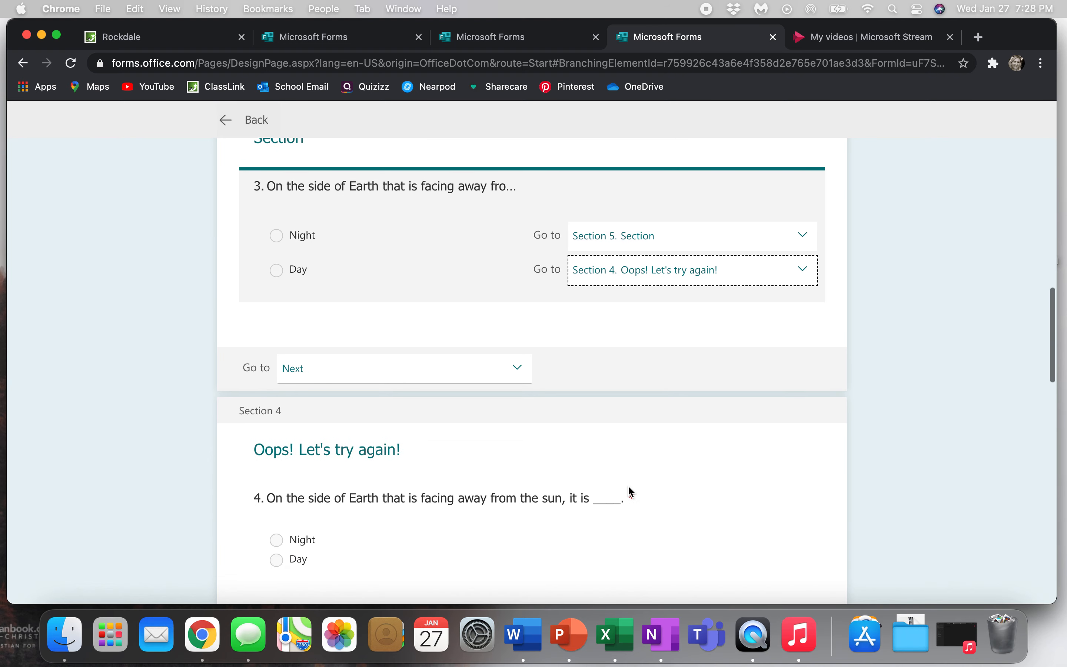
Examine the branching destinations for repeated question 4 in Section 4, leaving both answers set to Next.
{"action": "scroll", "coordinate": [446, 517], "scroll_direction": "down", "scroll_amount": 1}
{"action": "scroll", "coordinate": [447, 517], "scroll_direction": "down", "scroll_amount": 4}
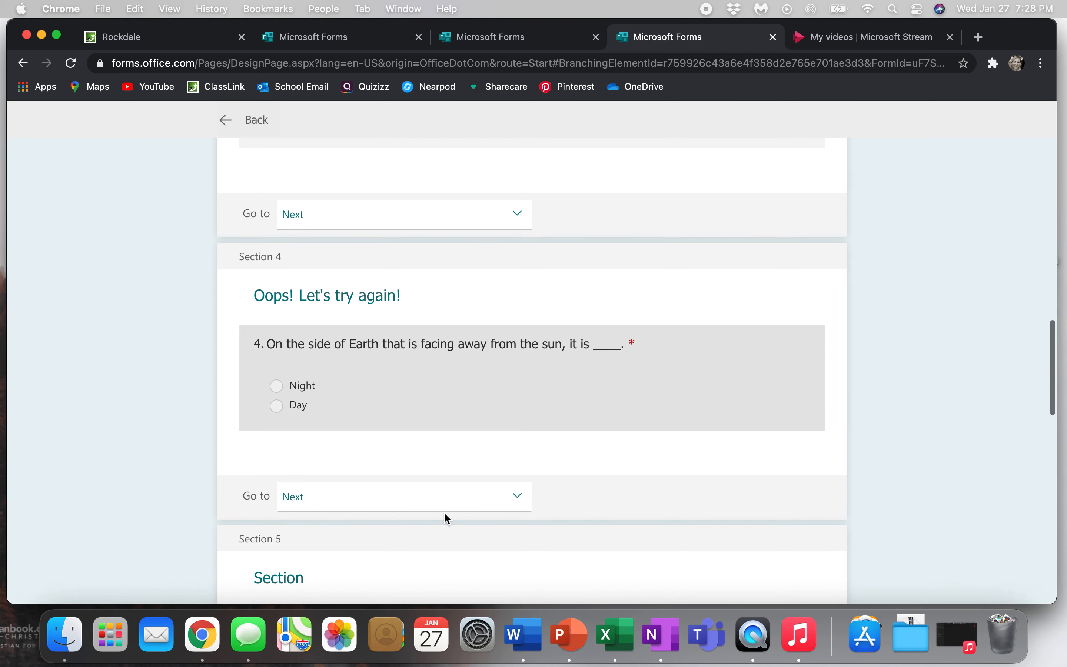
{"action": "left_click", "coordinate": [456, 368]}
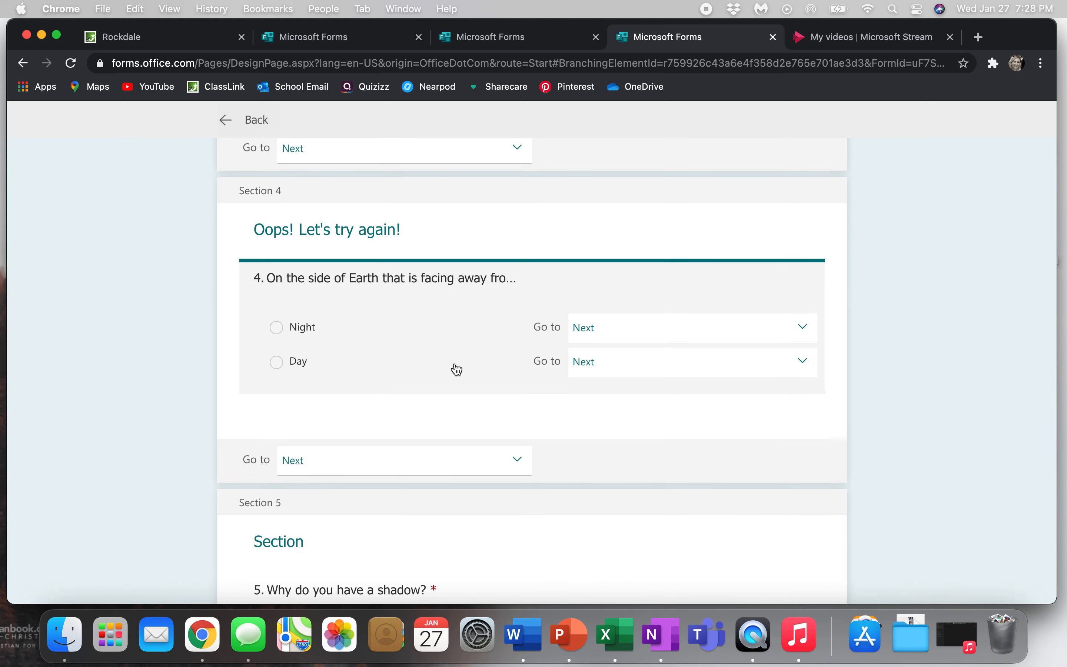
{"action": "scroll", "coordinate": [364, 376], "scroll_direction": "down", "scroll_amount": 3}
Branch question 5's answer "You are blocking light from a light source" to Section 7.
{"action": "scroll", "coordinate": [363, 375], "scroll_direction": "down", "scroll_amount": 3}
{"action": "left_click", "coordinate": [364, 376]}
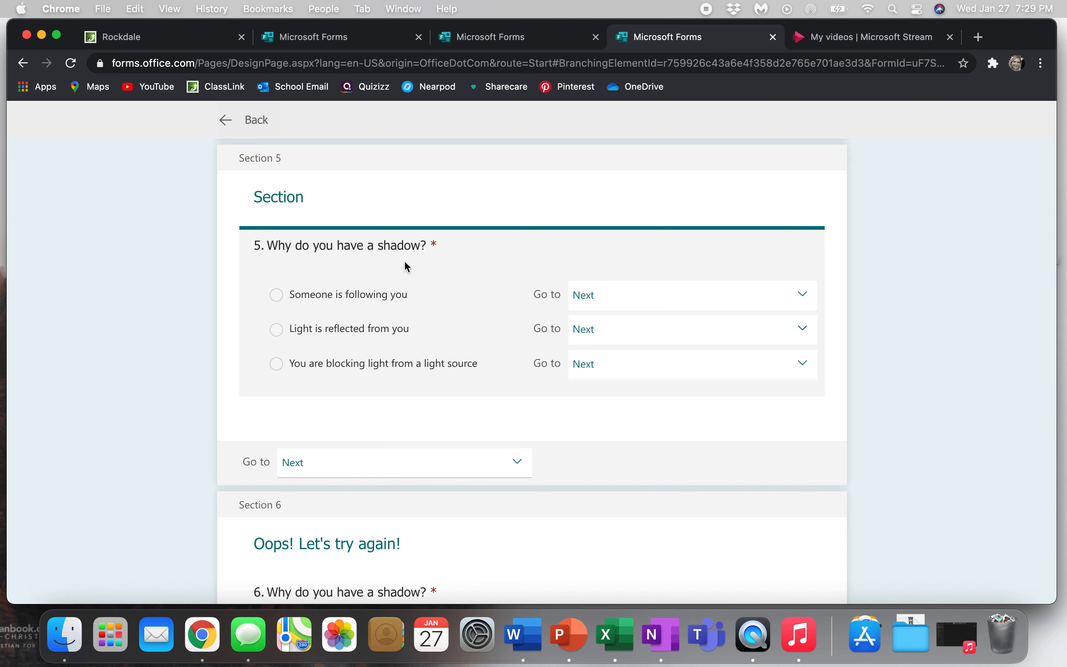
{"action": "left_click", "coordinate": [620, 373]}
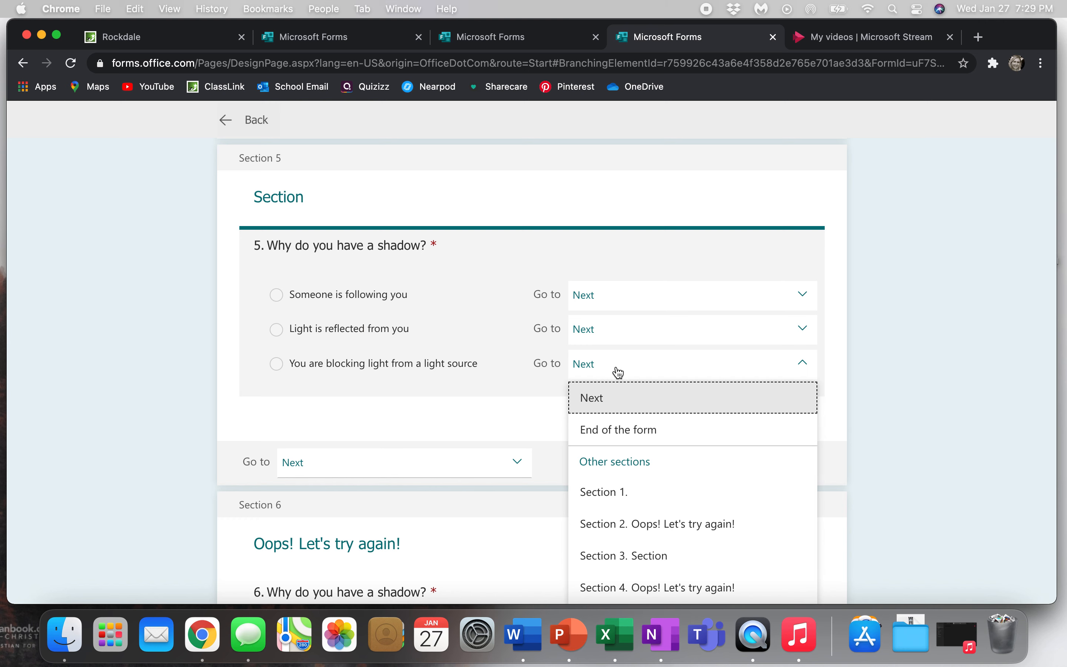
{"action": "scroll", "coordinate": [627, 442], "scroll_direction": "down", "scroll_amount": 2}
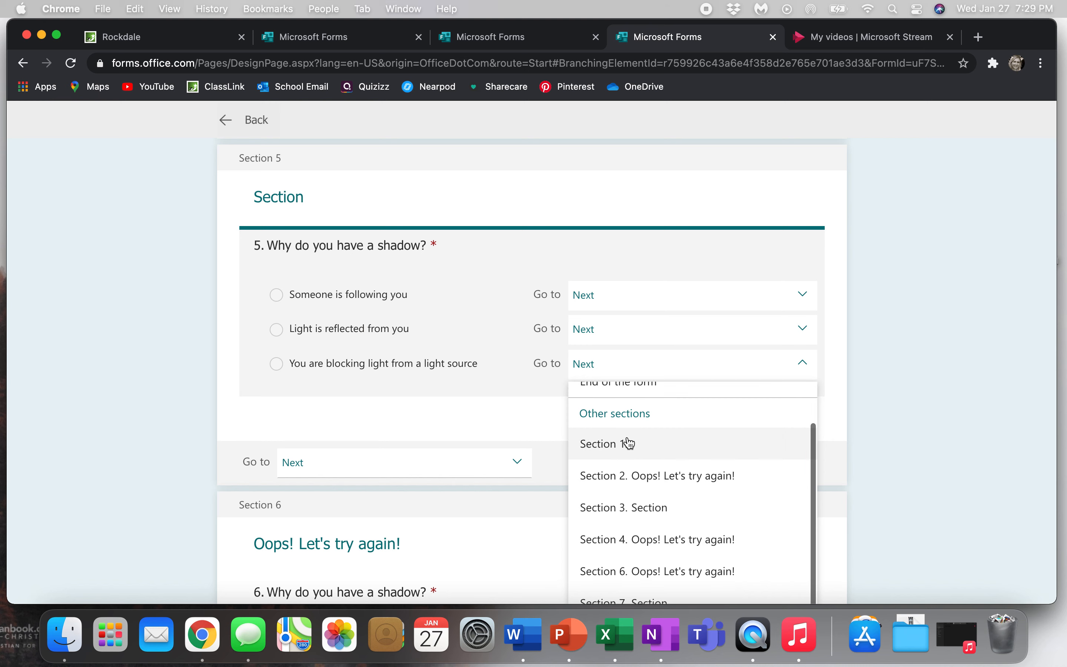
{"action": "scroll", "coordinate": [635, 488], "scroll_direction": "down", "scroll_amount": 3}
{"action": "left_click", "coordinate": [632, 493]}
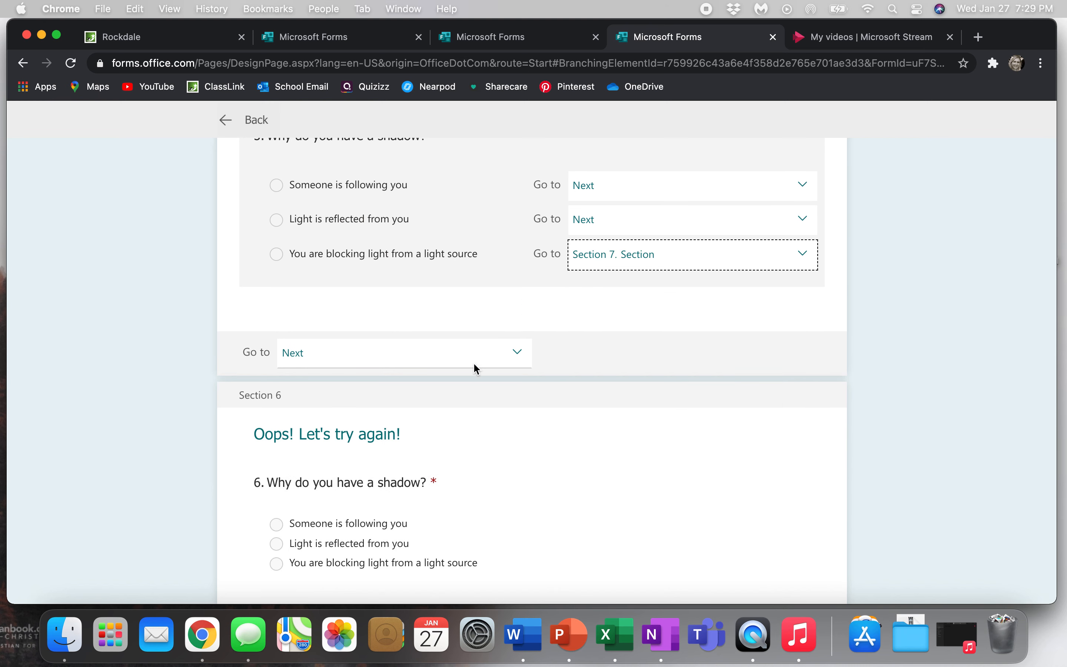
Branch question 5's answers "Someone is following you" and "Light is reflected from you" to Section 6, "Oops! Let's try again!".
{"action": "scroll", "coordinate": [536, 290], "scroll_direction": "up", "scroll_amount": 1}
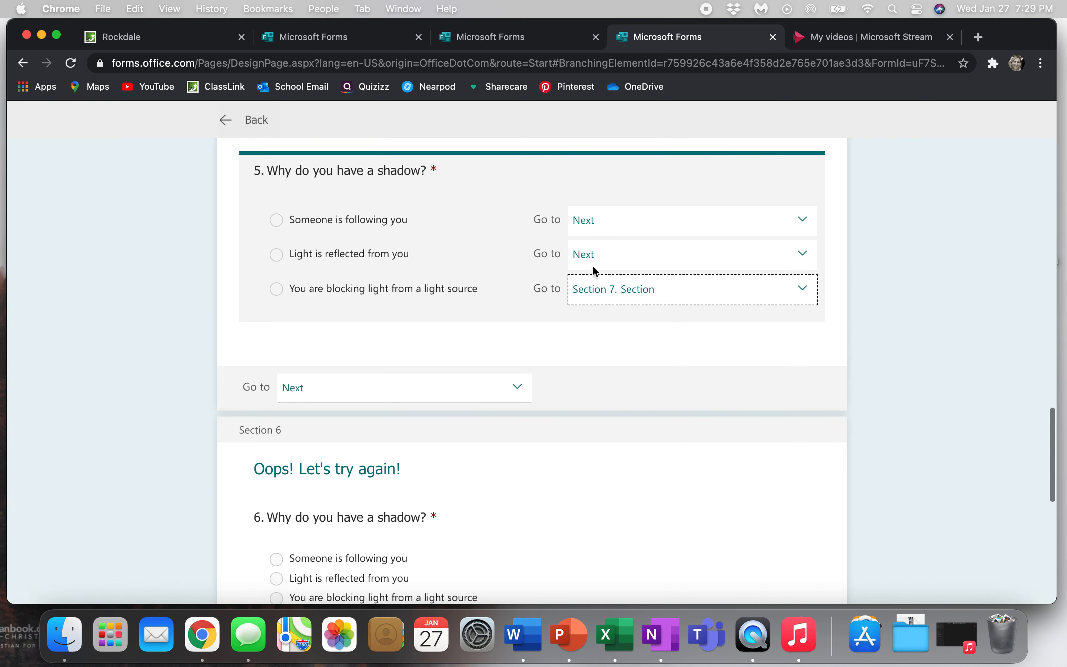
{"action": "left_click", "coordinate": [607, 226]}
{"action": "scroll", "coordinate": [655, 461], "scroll_direction": "down", "scroll_amount": 2}
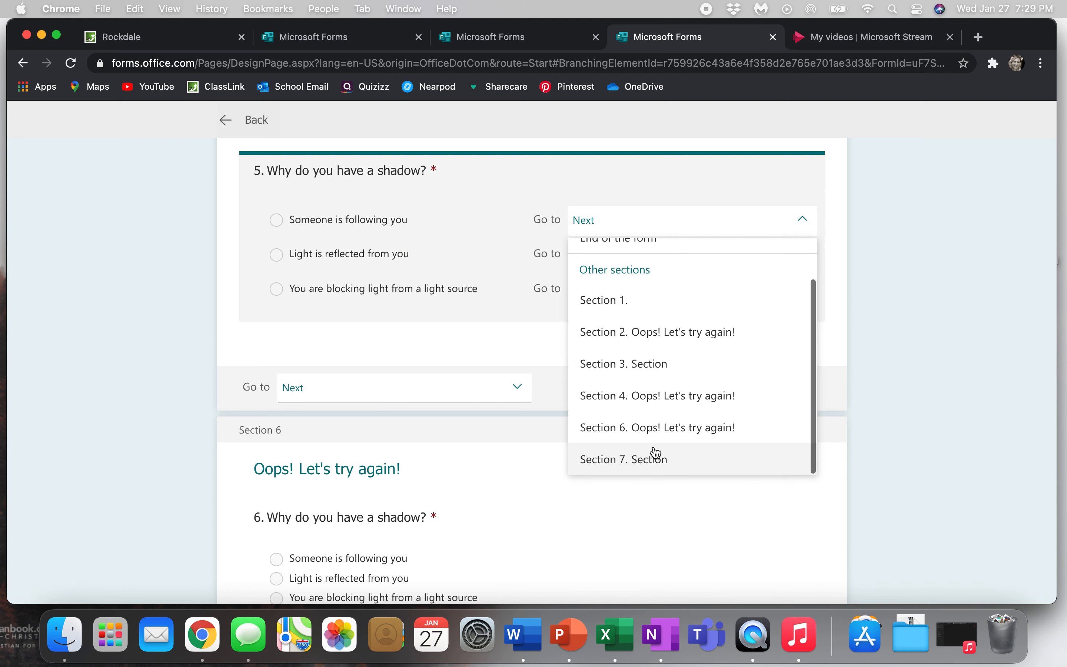
{"action": "left_click", "coordinate": [653, 428]}
{"action": "left_click", "coordinate": [623, 263]}
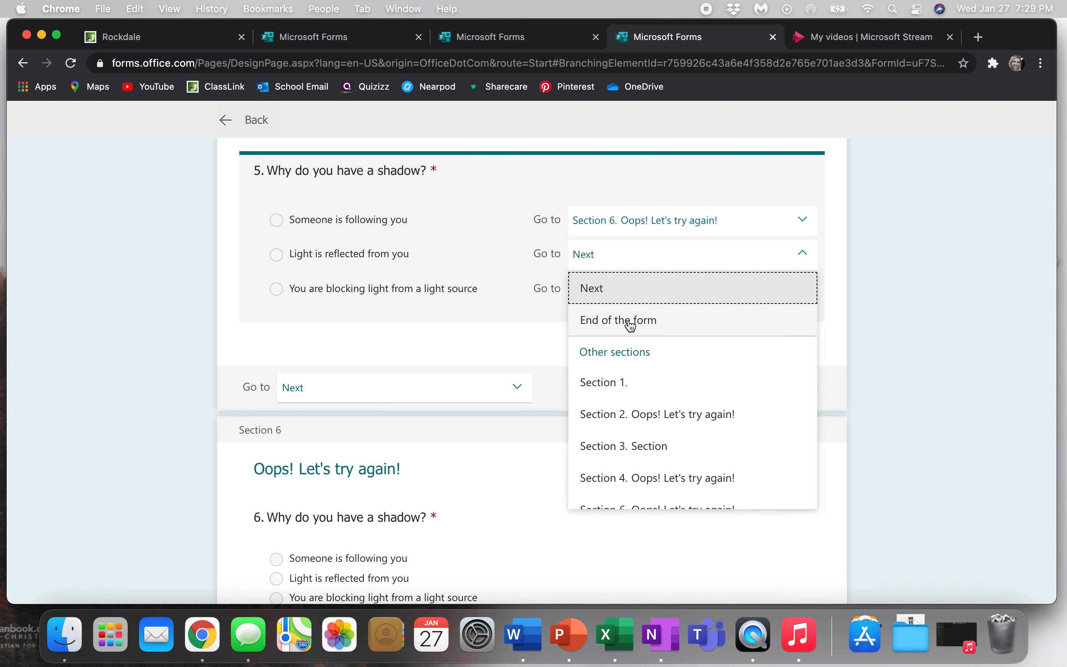
{"action": "left_click", "coordinate": [651, 475]}
{"action": "left_click", "coordinate": [643, 243]}
{"action": "scroll", "coordinate": [640, 264], "scroll_direction": "down", "scroll_amount": 3}
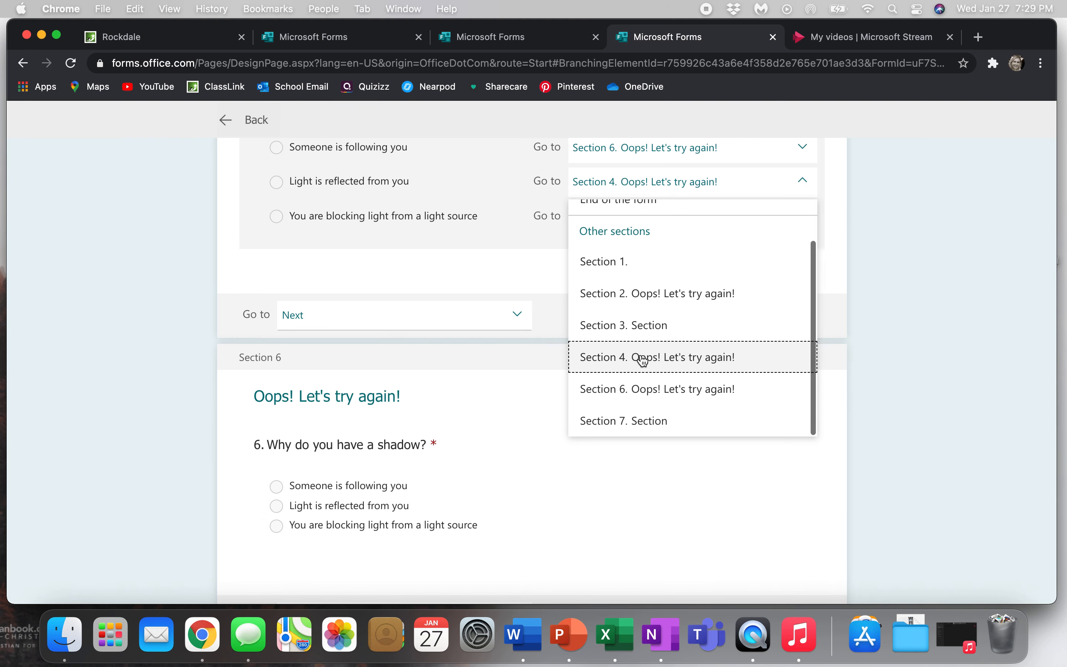
{"action": "left_click", "coordinate": [639, 399]}
{"action": "scroll", "coordinate": [640, 398], "scroll_direction": "up", "scroll_amount": 3}
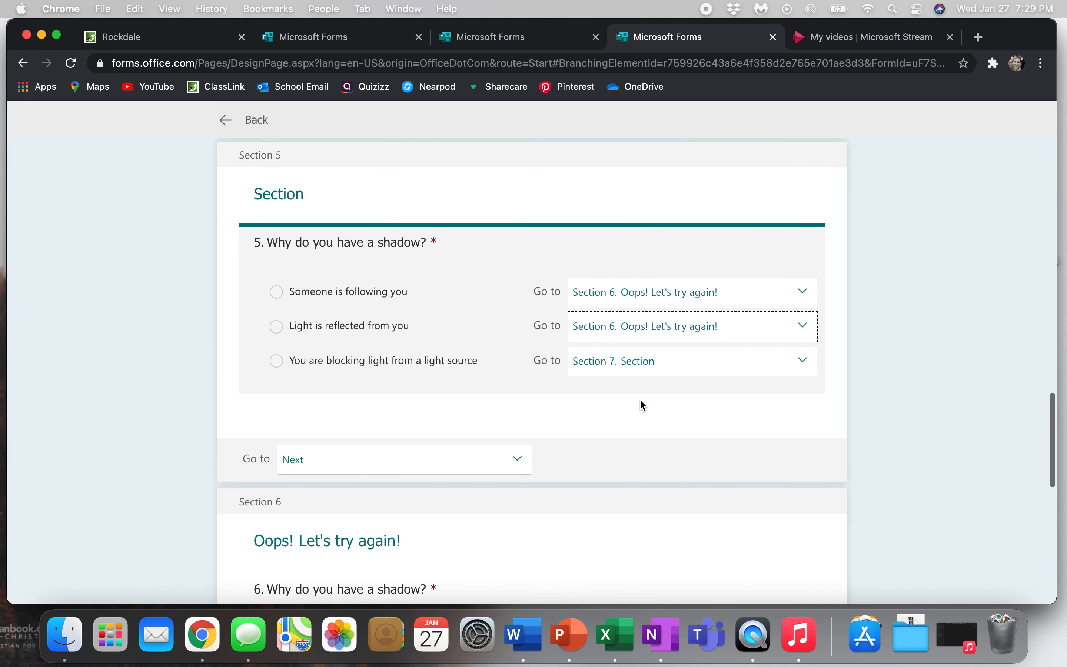
Examine the branching destinations for question 6 in Section 6 and question 7 in Section 7, leaving them as set.
{"action": "scroll", "coordinate": [469, 332], "scroll_direction": "down", "scroll_amount": 5}
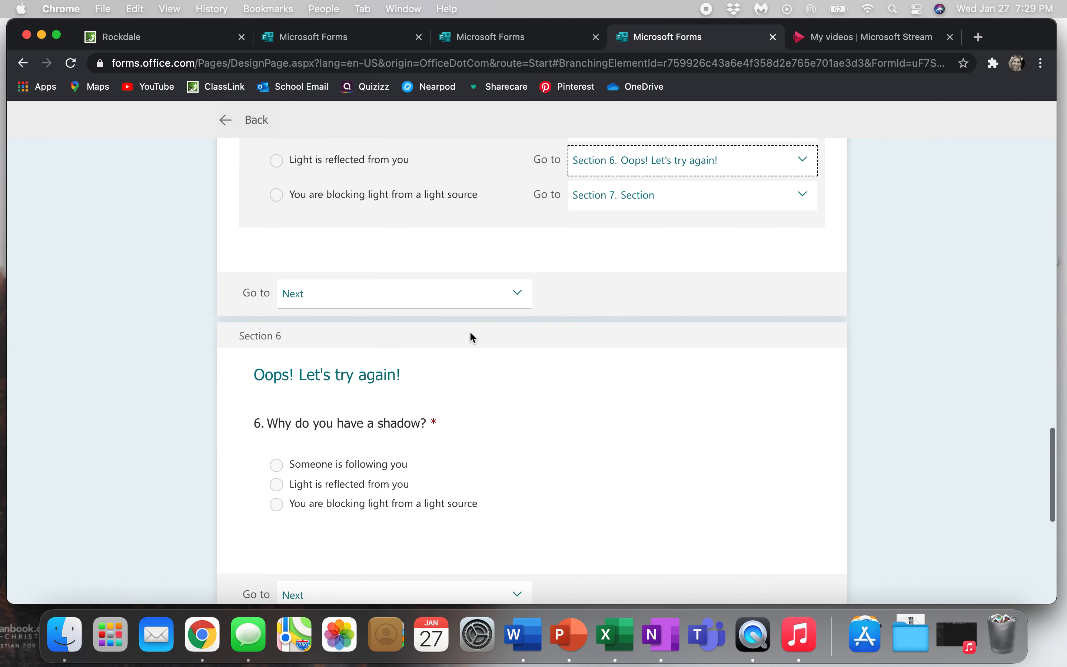
{"action": "left_click", "coordinate": [425, 453]}
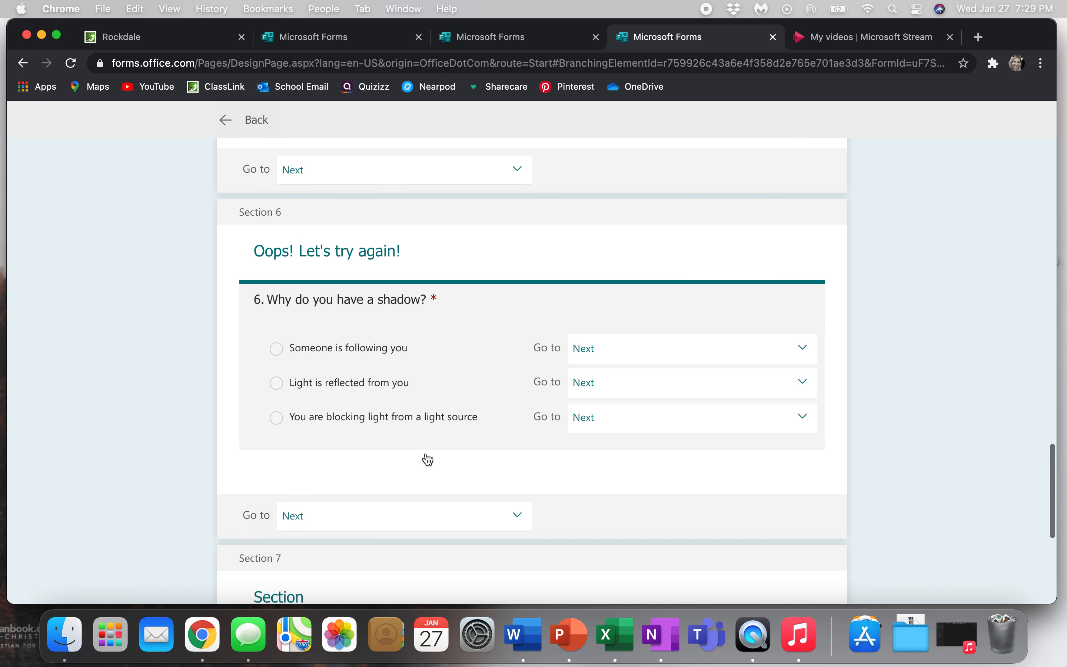
{"action": "scroll", "coordinate": [551, 410], "scroll_direction": "down", "scroll_amount": 2}
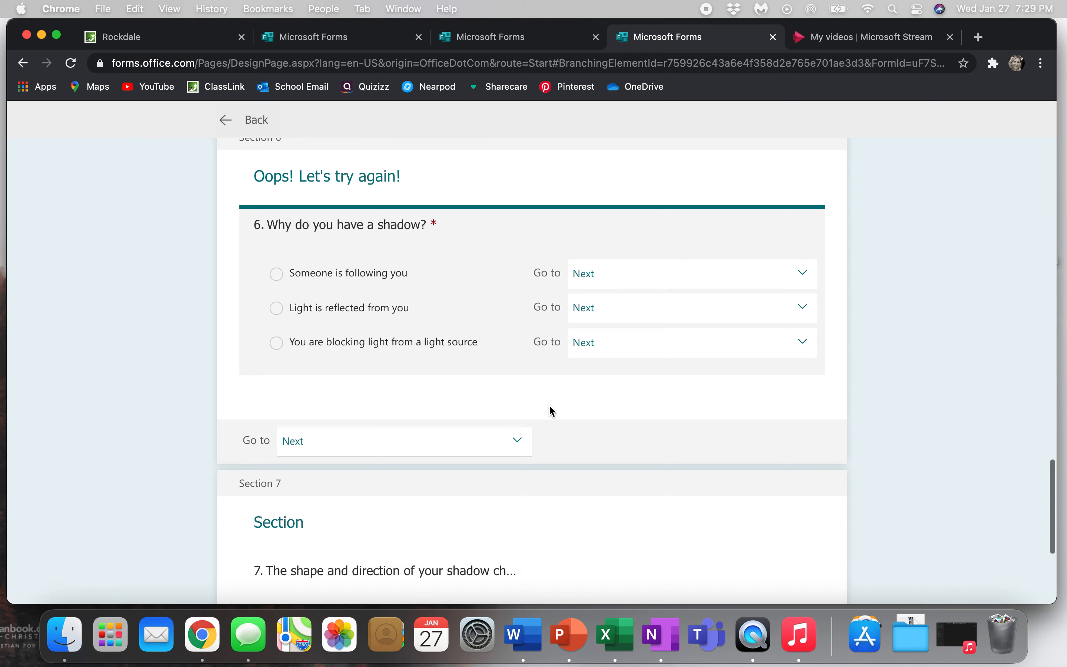
{"action": "scroll", "coordinate": [551, 410], "scroll_direction": "down", "scroll_amount": 5}
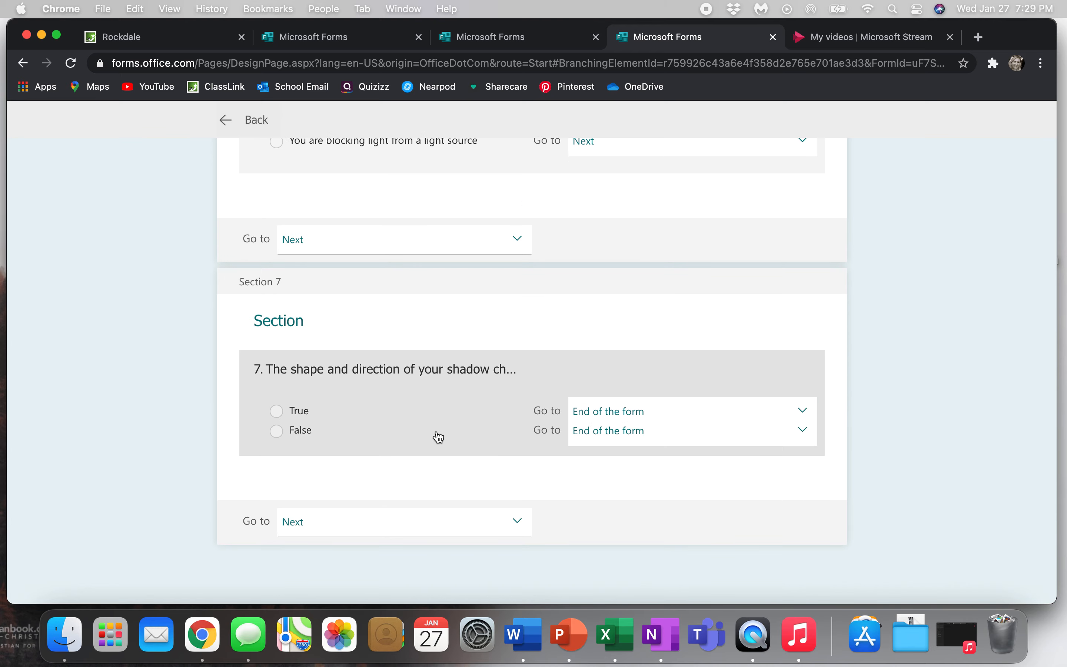
{"action": "left_click", "coordinate": [435, 439]}
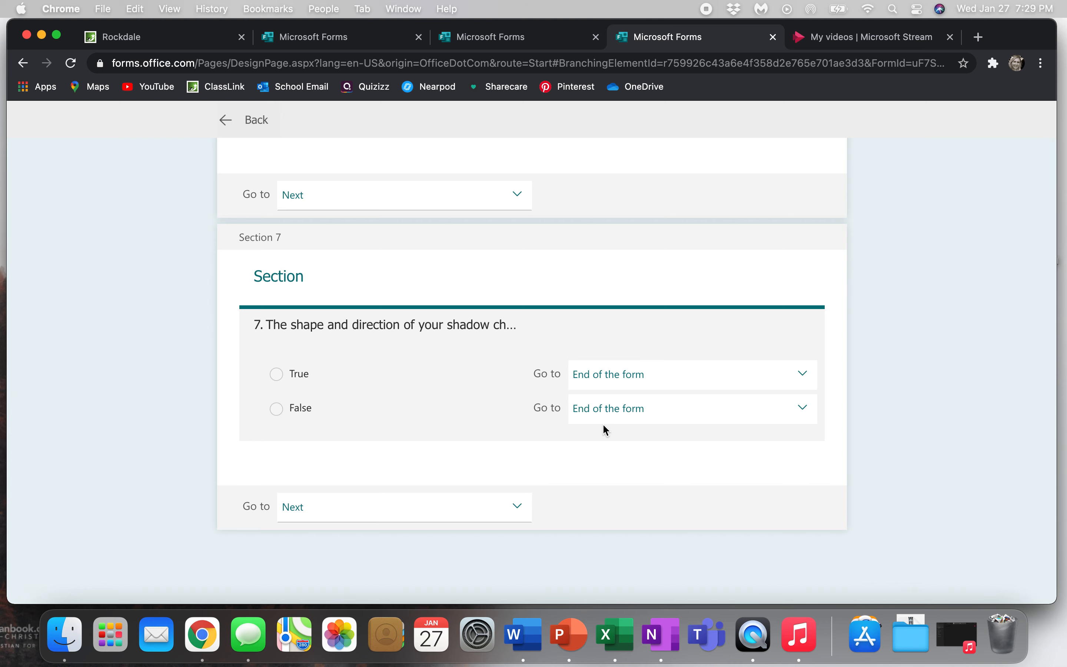
{"action": "scroll", "coordinate": [602, 426], "scroll_direction": "up", "scroll_amount": 15}
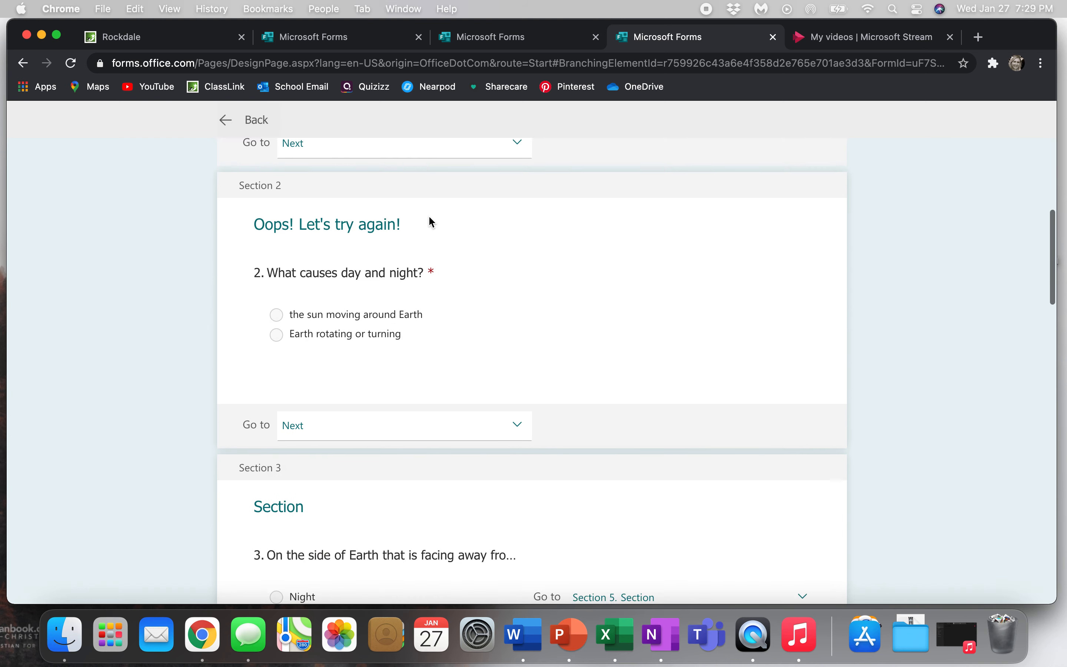
{"action": "scroll", "coordinate": [429, 216], "scroll_direction": "up", "scroll_amount": 5}
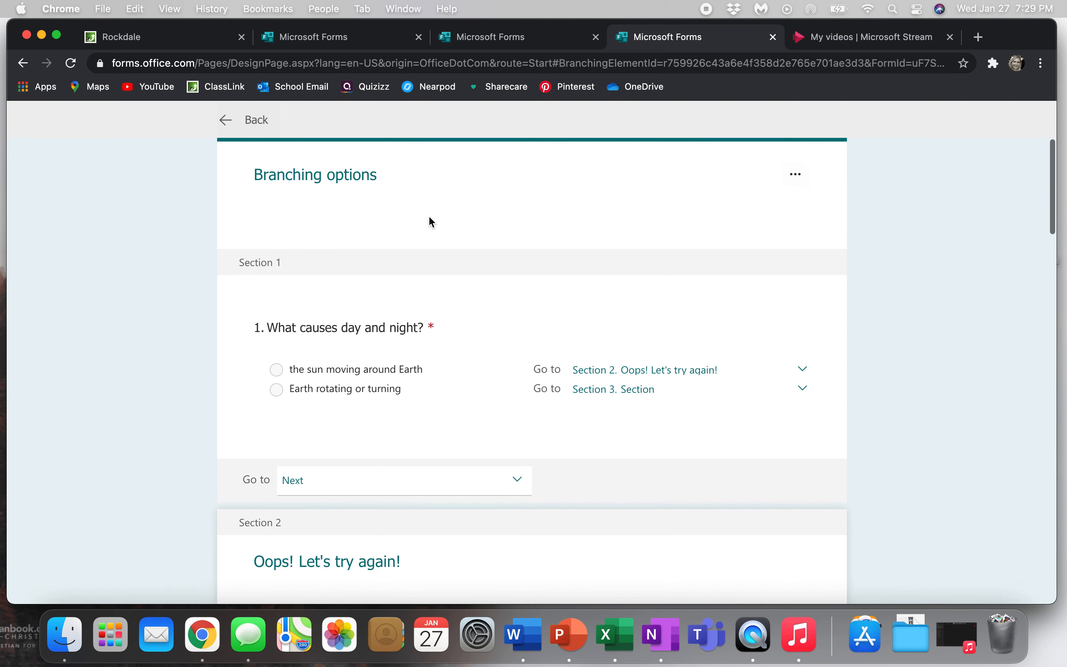
Leave the branching options and open the preview of the Sun & Shadows form.
{"action": "left_click", "coordinate": [258, 122]}
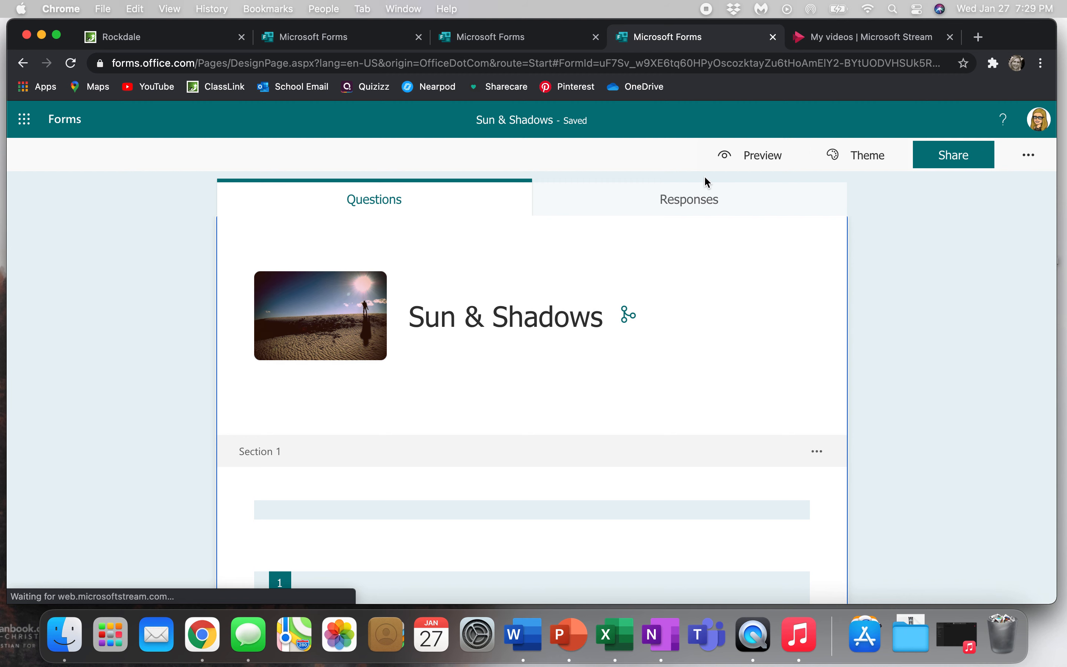
{"action": "left_click", "coordinate": [765, 172]}
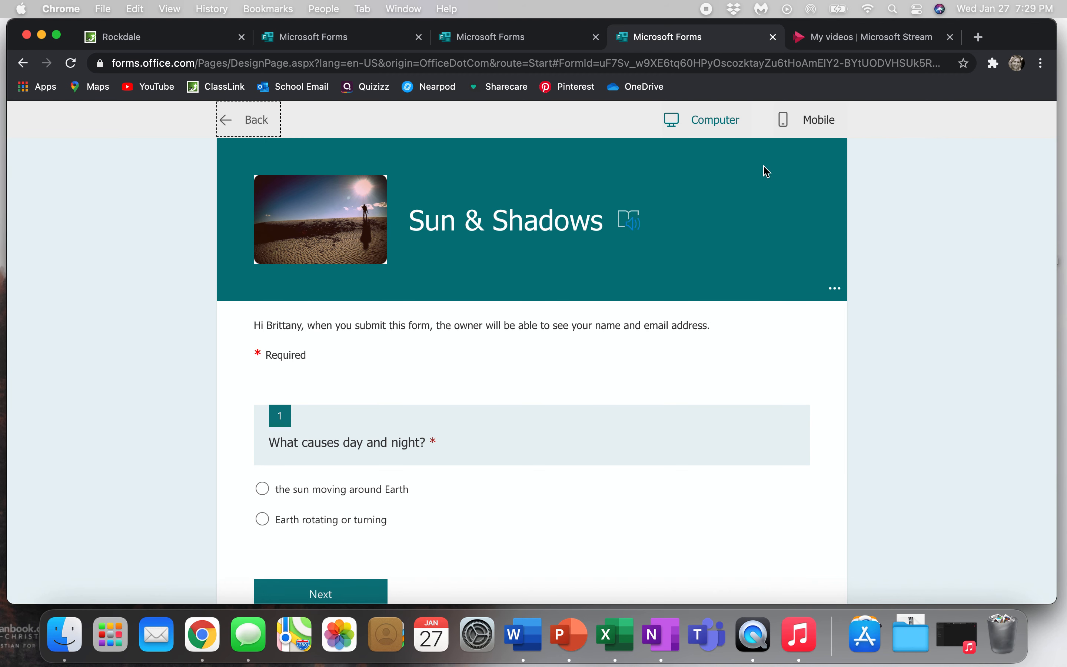
{"action": "scroll", "coordinate": [538, 304], "scroll_direction": "down", "scroll_amount": 3}
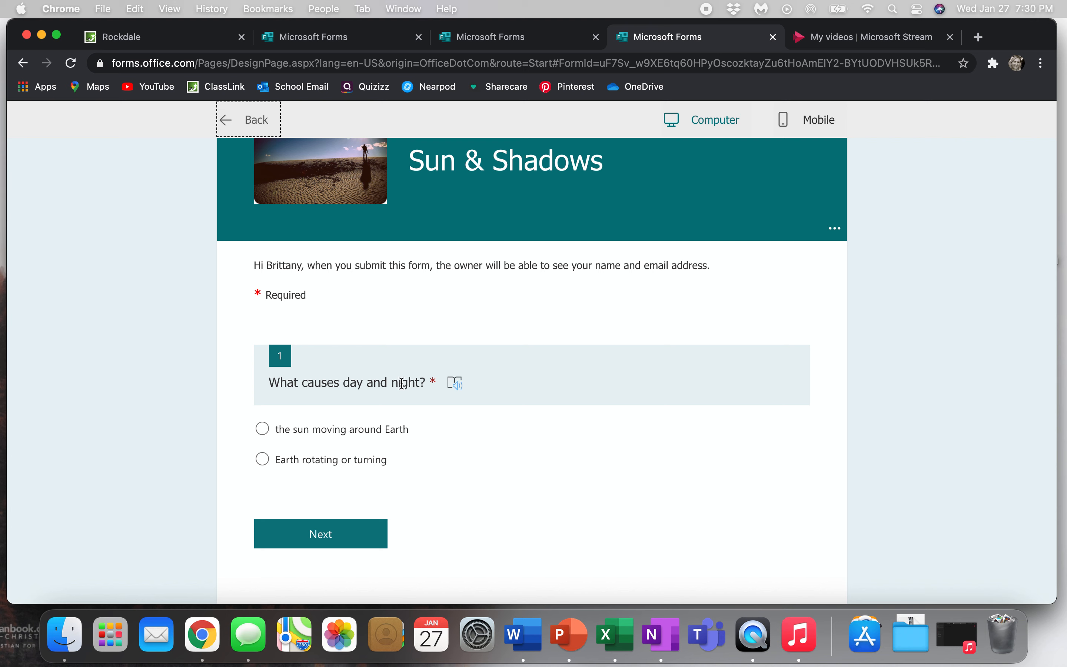
Answer question 1 with "the sun moving around Earth", advance to the next section, and examine its hint picture and repeated question.
{"action": "left_click", "coordinate": [263, 428]}
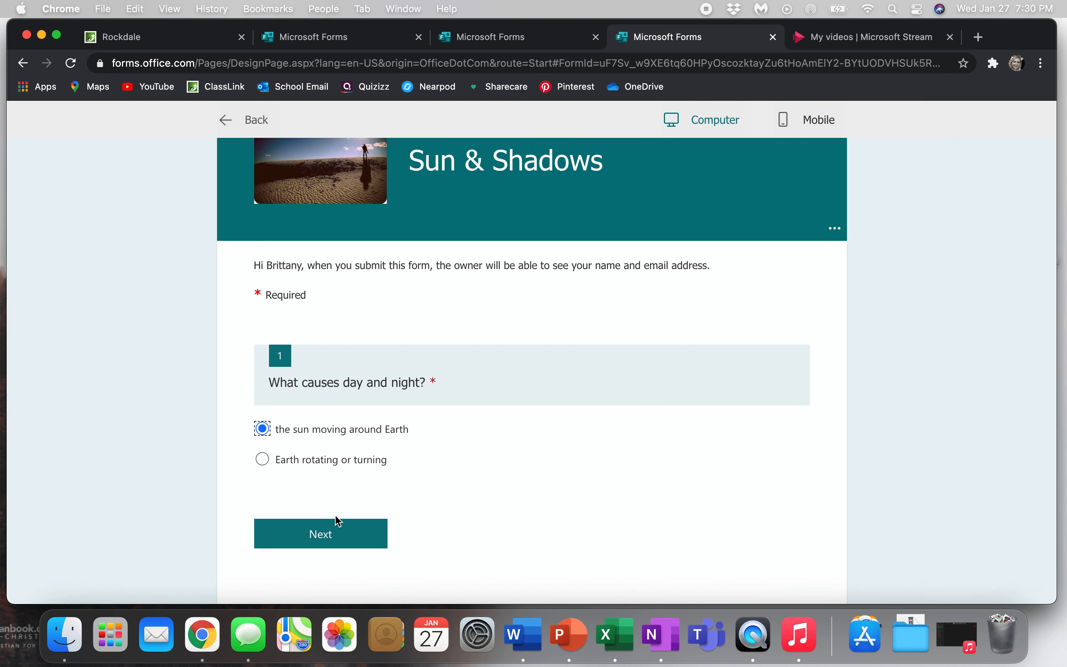
{"action": "left_click", "coordinate": [322, 536]}
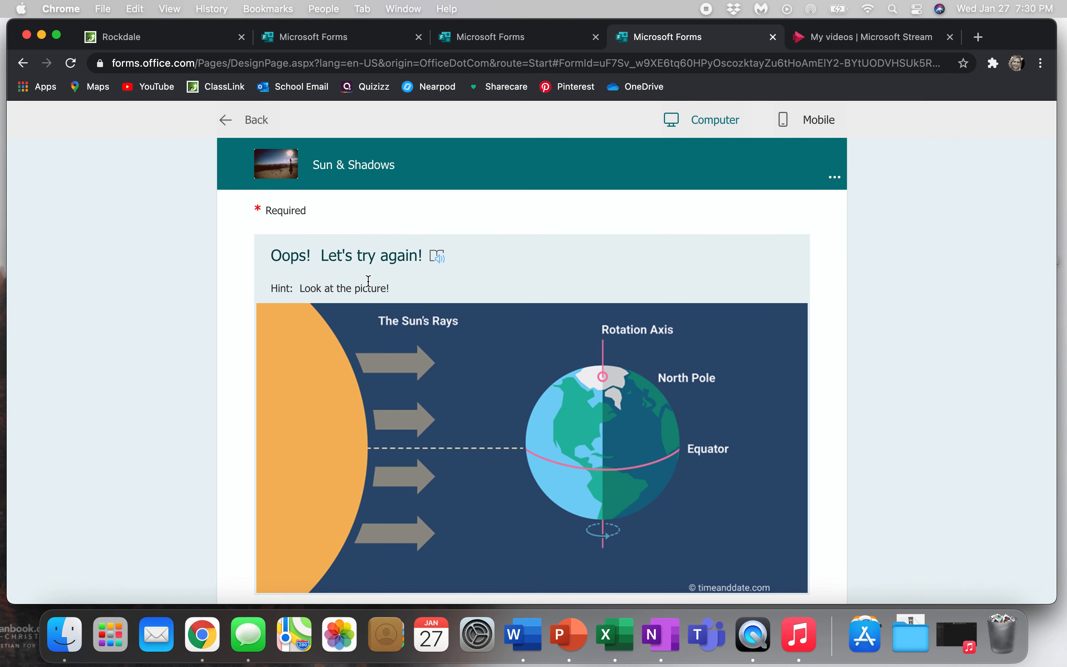
{"action": "scroll", "coordinate": [422, 385], "scroll_direction": "down", "scroll_amount": 1}
{"action": "scroll", "coordinate": [423, 389], "scroll_direction": "down", "scroll_amount": 5}
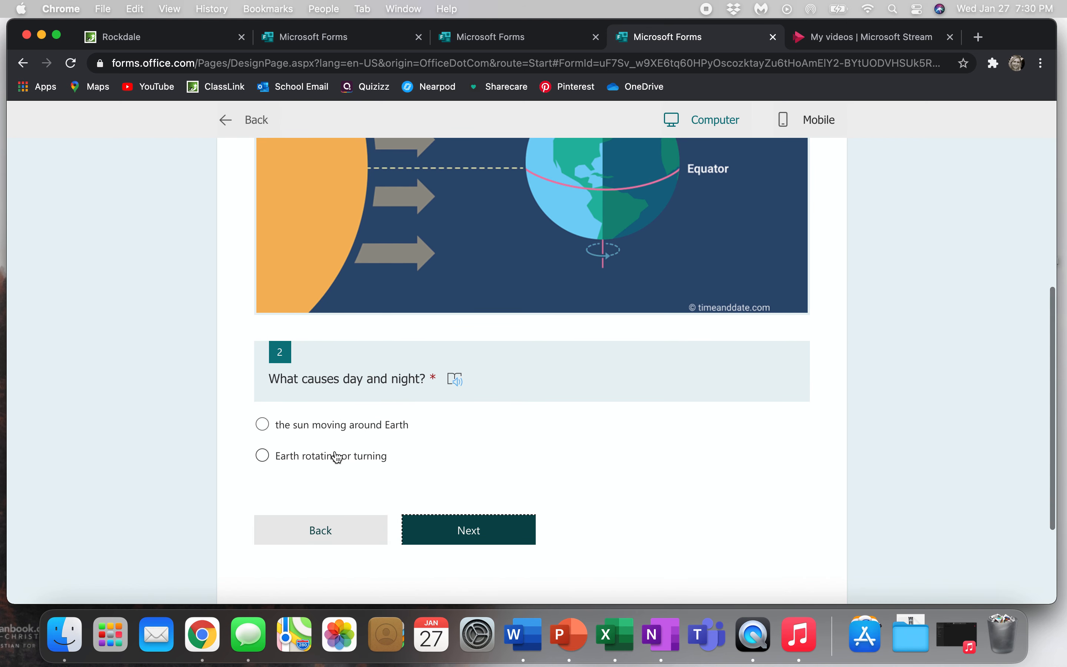
{"action": "scroll", "coordinate": [579, 406], "scroll_direction": "up", "scroll_amount": 3}
{"action": "scroll", "coordinate": [579, 405], "scroll_direction": "up", "scroll_amount": 1}
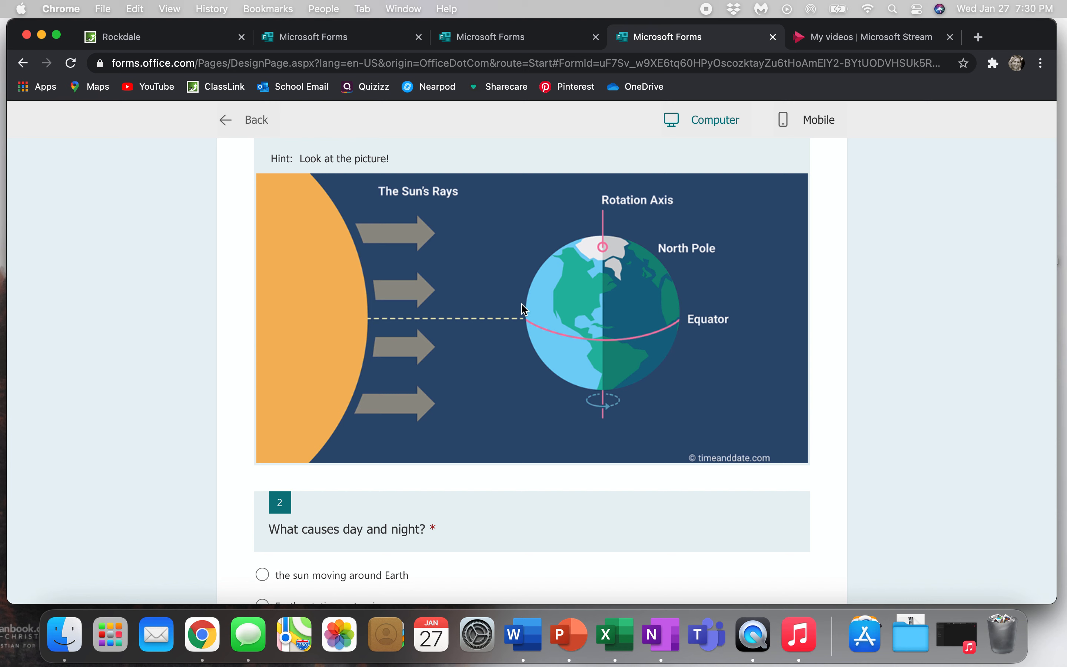
Answer the repeated day-and-night question with "Earth rotating or turning" and advance to the next section.
{"action": "scroll", "coordinate": [638, 350], "scroll_direction": "down", "scroll_amount": 1}
{"action": "scroll", "coordinate": [638, 351], "scroll_direction": "down", "scroll_amount": 4}
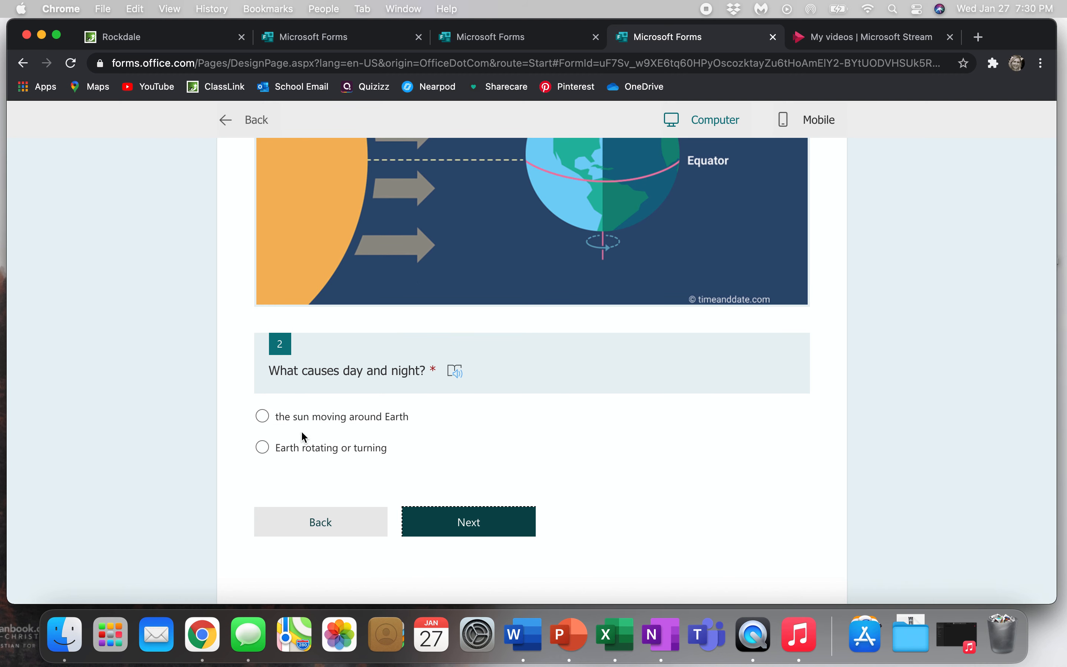
{"action": "left_click", "coordinate": [262, 447]}
{"action": "left_click", "coordinate": [462, 531]}
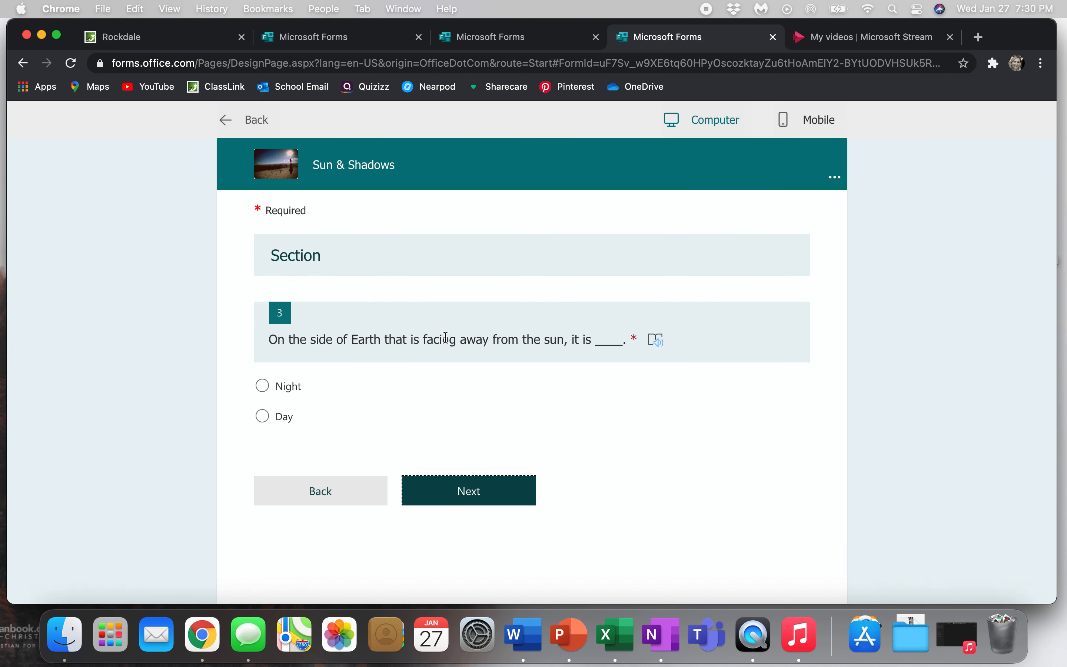
Answer question 3 with "Day", correct it to "Night" in the remediation section's repeated question, and advance.
{"action": "left_click", "coordinate": [262, 415]}
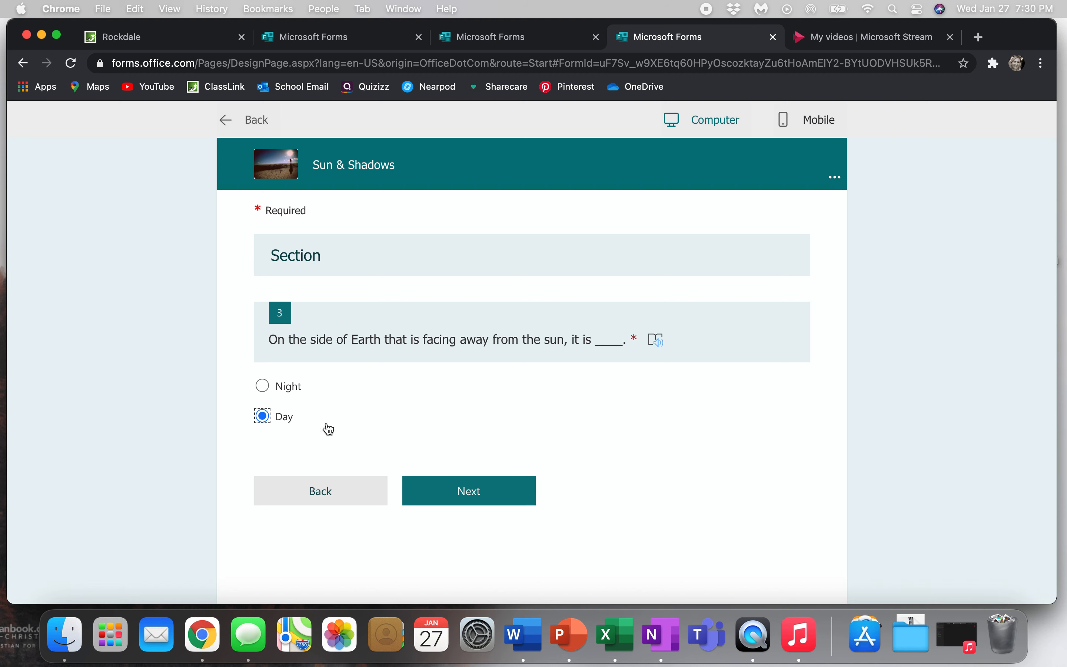
{"action": "left_click", "coordinate": [446, 493]}
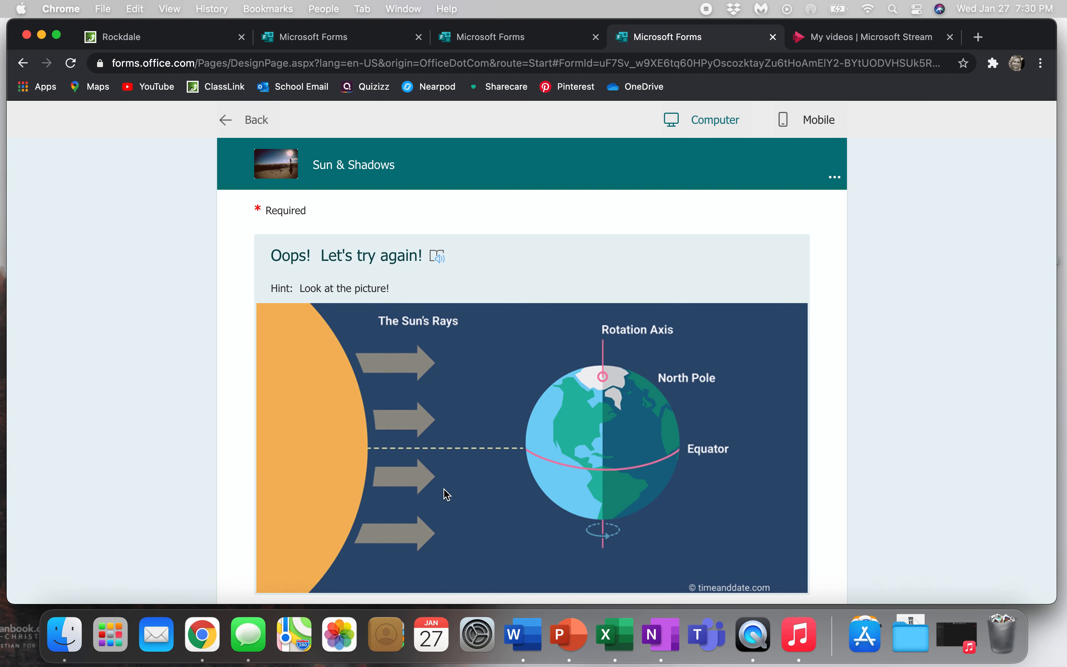
{"action": "scroll", "coordinate": [446, 449], "scroll_direction": "down", "scroll_amount": 5}
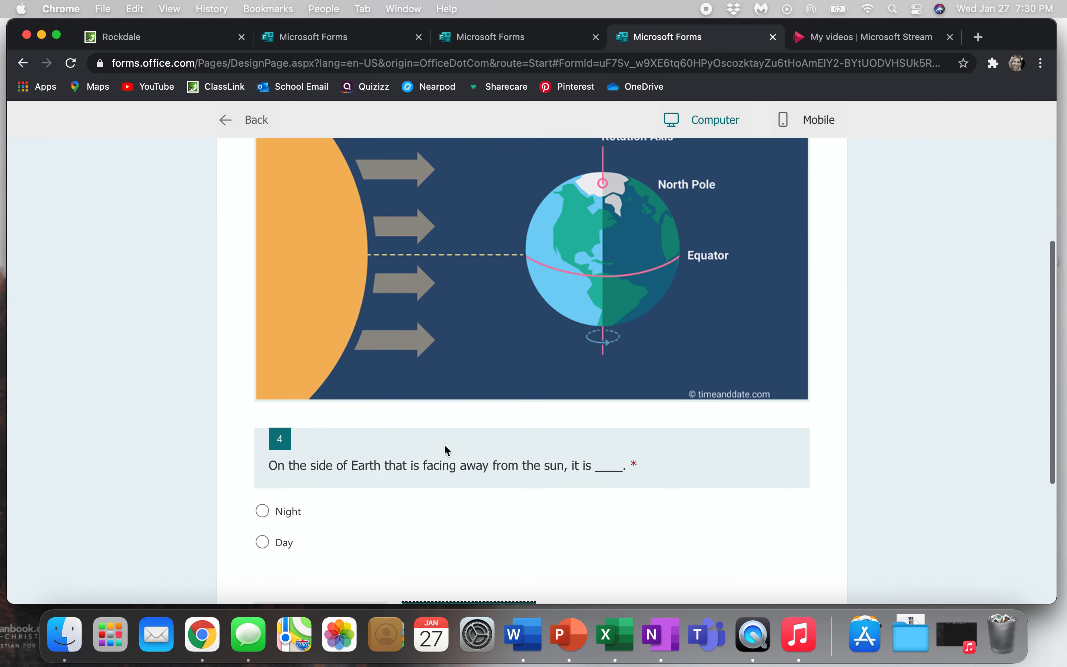
{"action": "scroll", "coordinate": [446, 449], "scroll_direction": "down", "scroll_amount": 3}
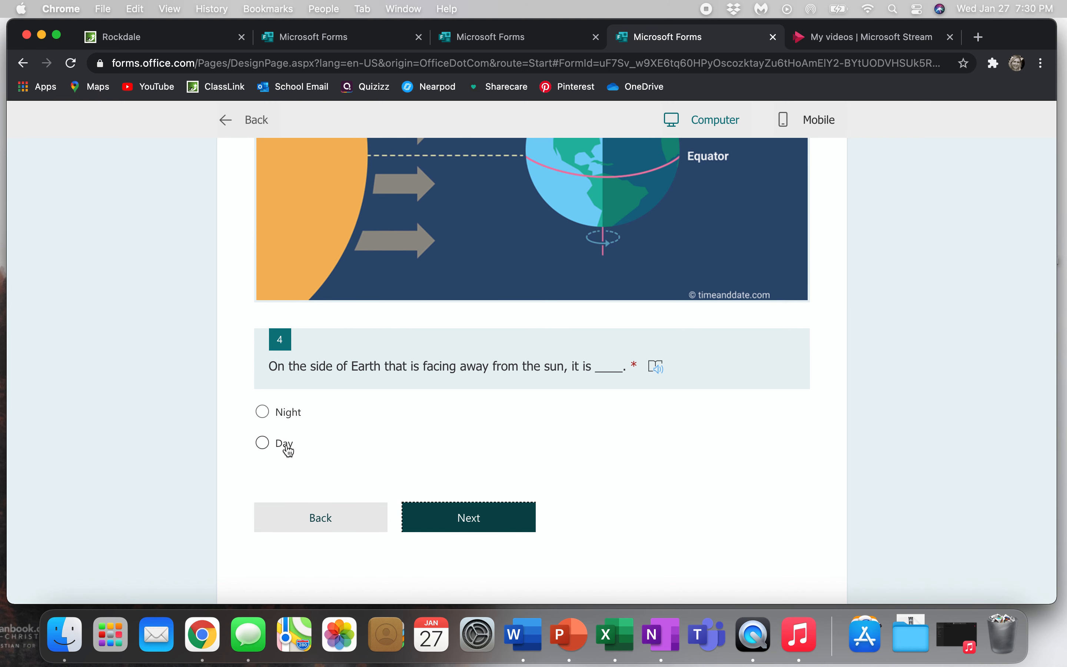
{"action": "left_click", "coordinate": [283, 412]}
{"action": "left_click", "coordinate": [471, 519]}
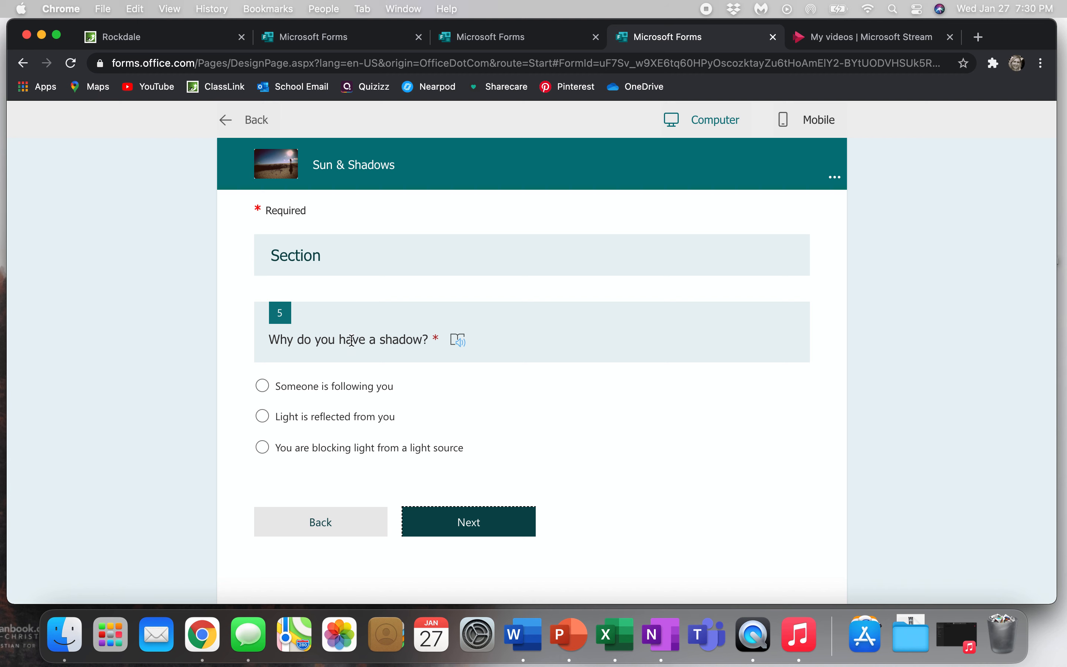
Answer question 5 with "Someone is following you", advance, and briefly play the Shadows hint video before pausing it.
{"action": "left_click", "coordinate": [334, 392]}
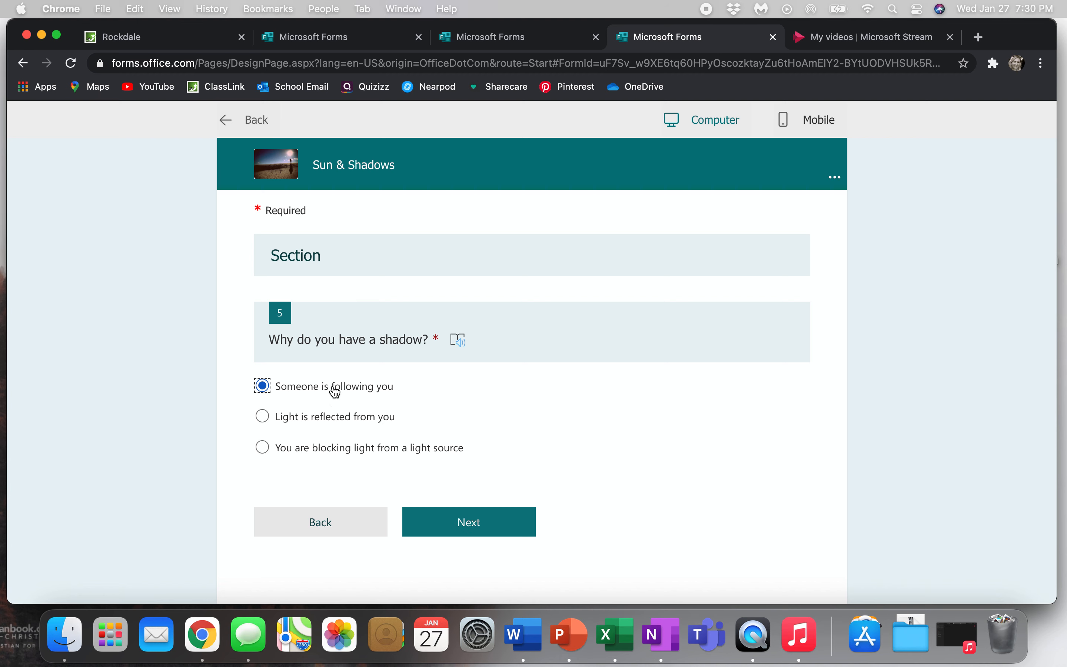
{"action": "left_click", "coordinate": [469, 519]}
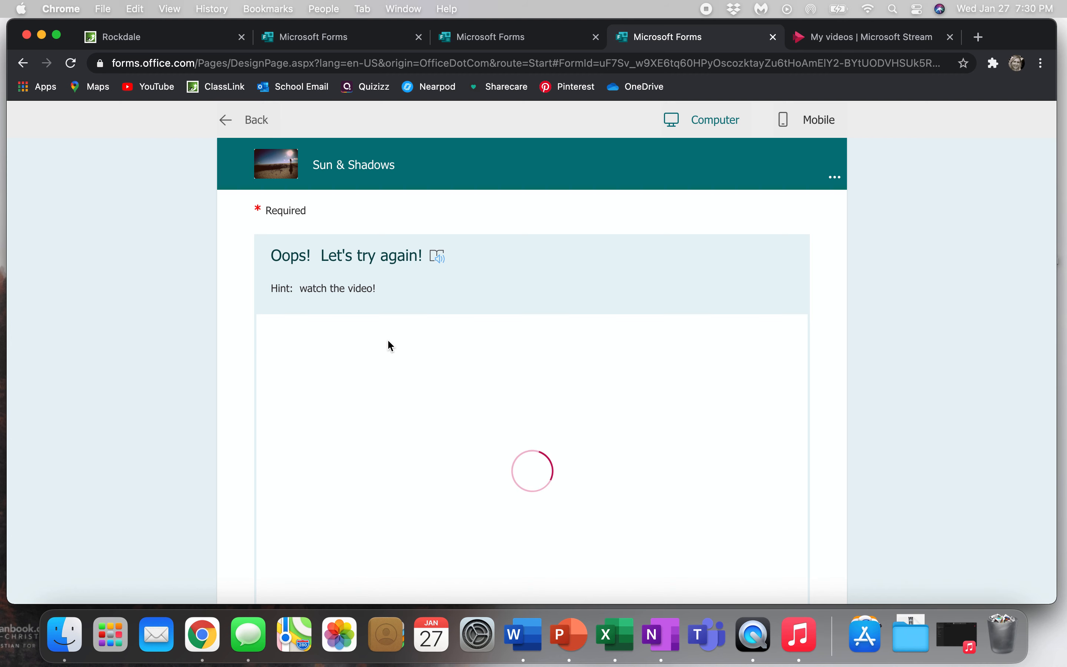
{"action": "scroll", "coordinate": [388, 346], "scroll_direction": "down", "scroll_amount": 3}
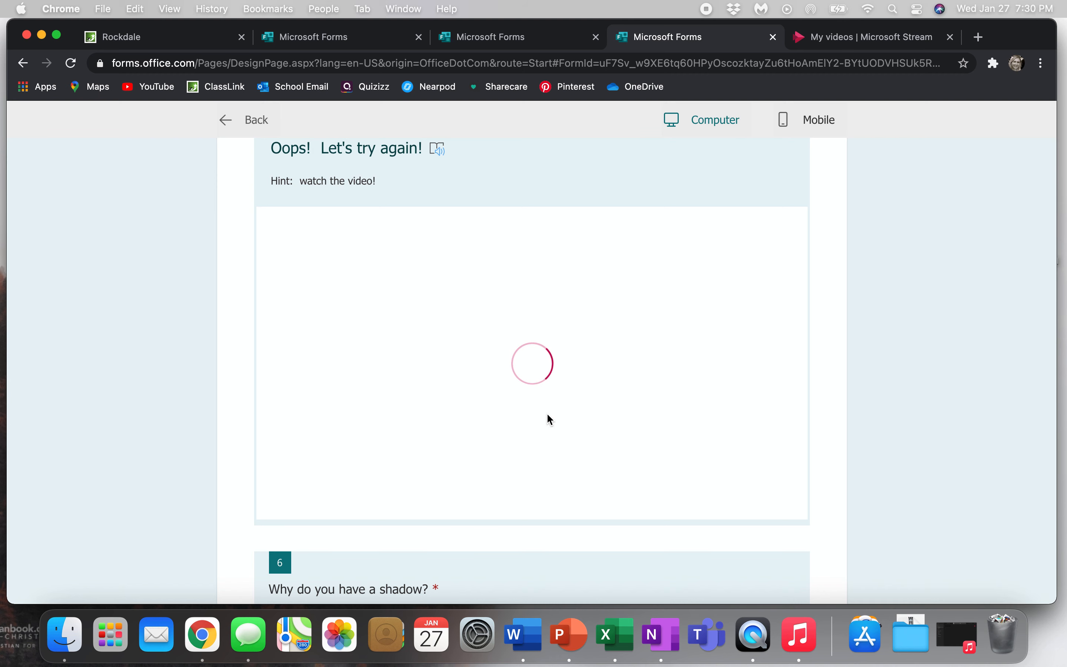
{"action": "scroll", "coordinate": [548, 414], "scroll_direction": "down", "scroll_amount": 3}
{"action": "scroll", "coordinate": [551, 420], "scroll_direction": "down", "scroll_amount": 2}
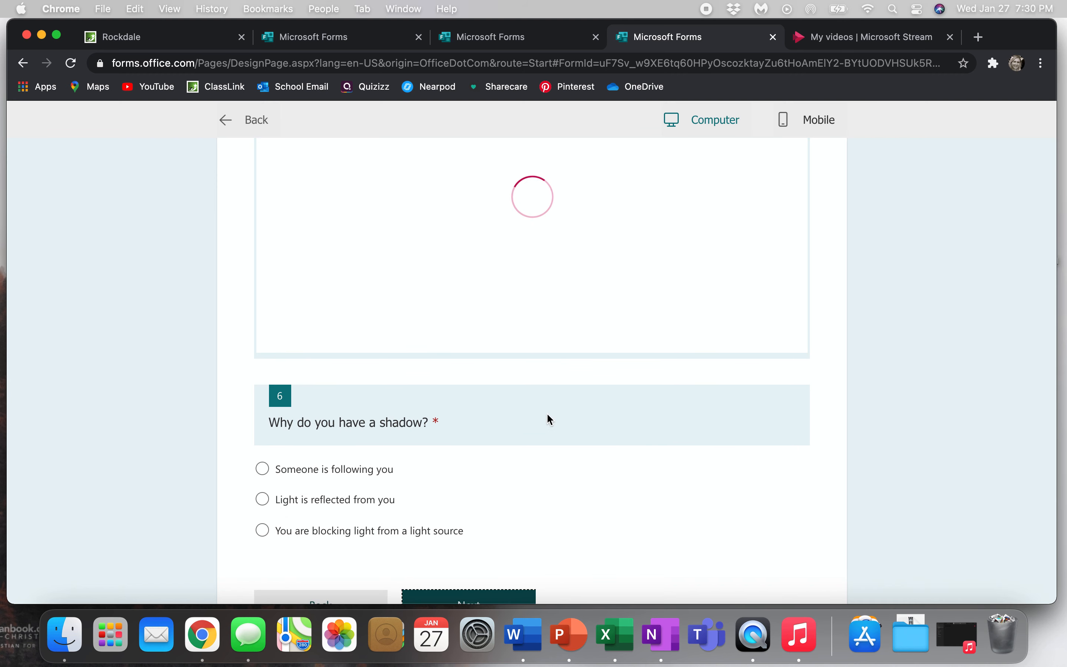
{"action": "scroll", "coordinate": [550, 419], "scroll_direction": "up", "scroll_amount": 3}
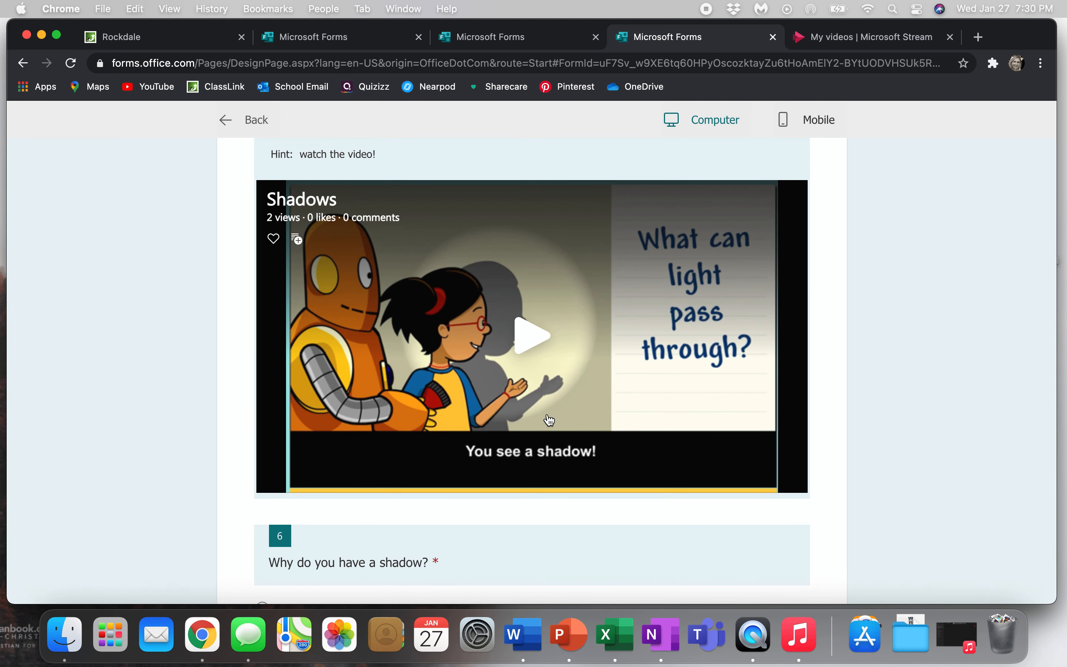
{"action": "left_click", "coordinate": [550, 346]}
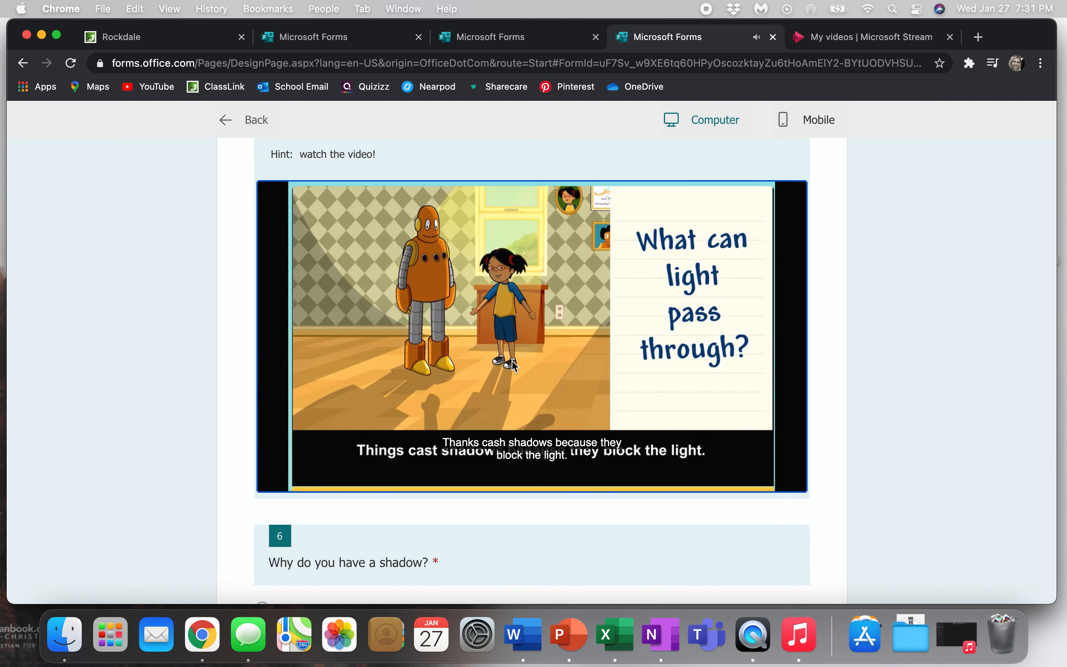
{"action": "left_click", "coordinate": [274, 475]}
Answer the repeated shadow question below the video with "You are blocking light from a light source" and advance.
{"action": "scroll", "coordinate": [278, 484], "scroll_direction": "down", "scroll_amount": 2}
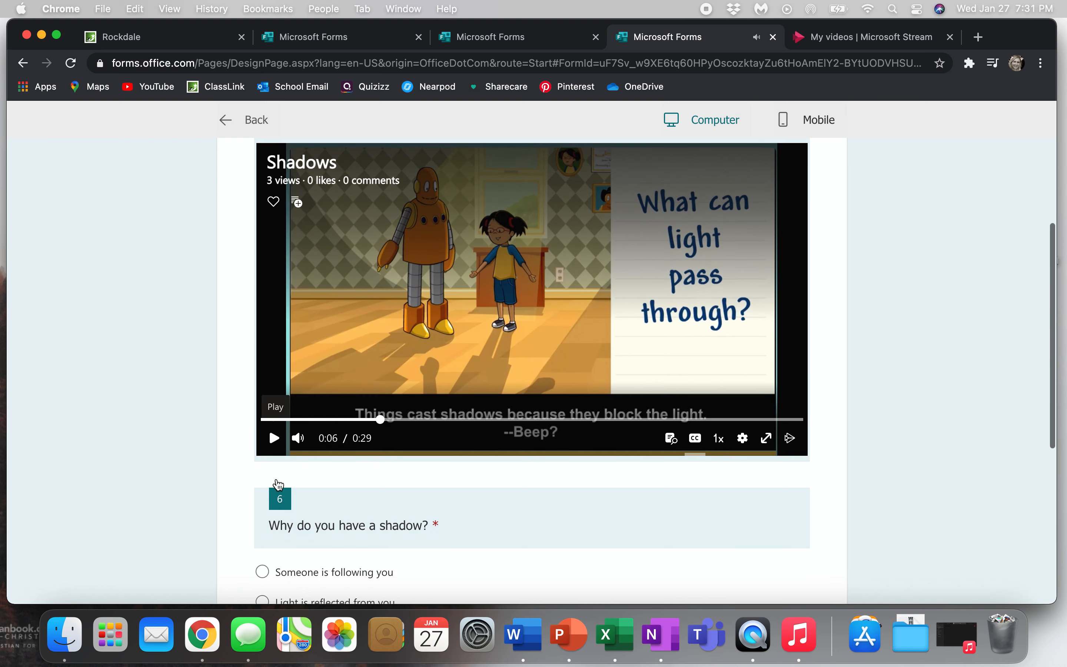
{"action": "scroll", "coordinate": [278, 484], "scroll_direction": "down", "scroll_amount": 4}
{"action": "scroll", "coordinate": [520, 419], "scroll_direction": "down", "scroll_amount": 2}
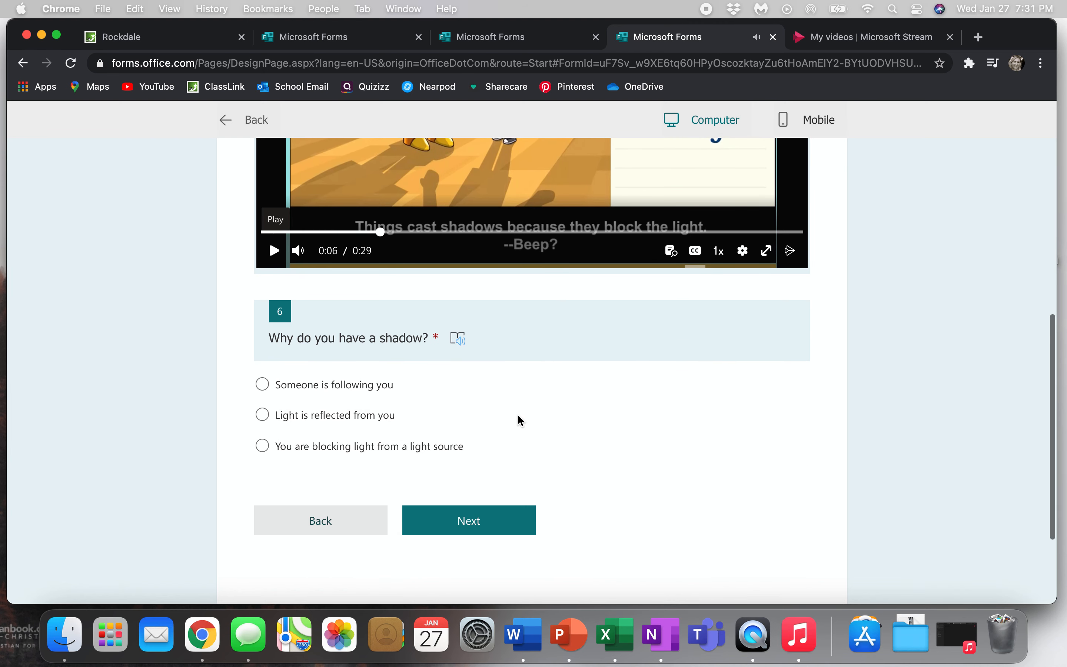
{"action": "left_click", "coordinate": [359, 447]}
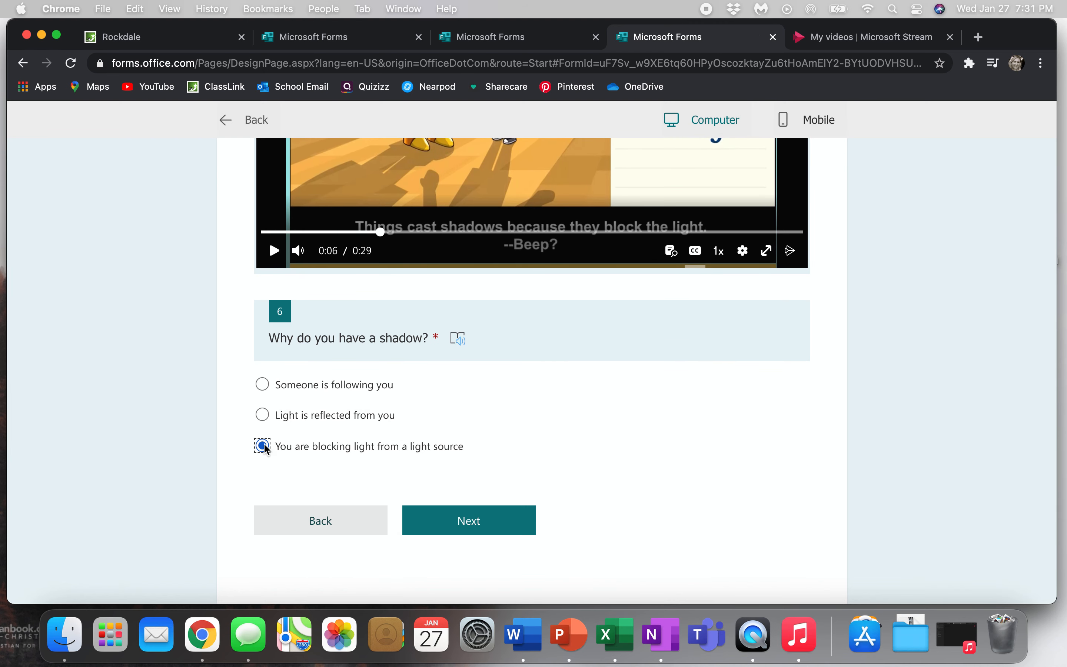
{"action": "left_click", "coordinate": [471, 529]}
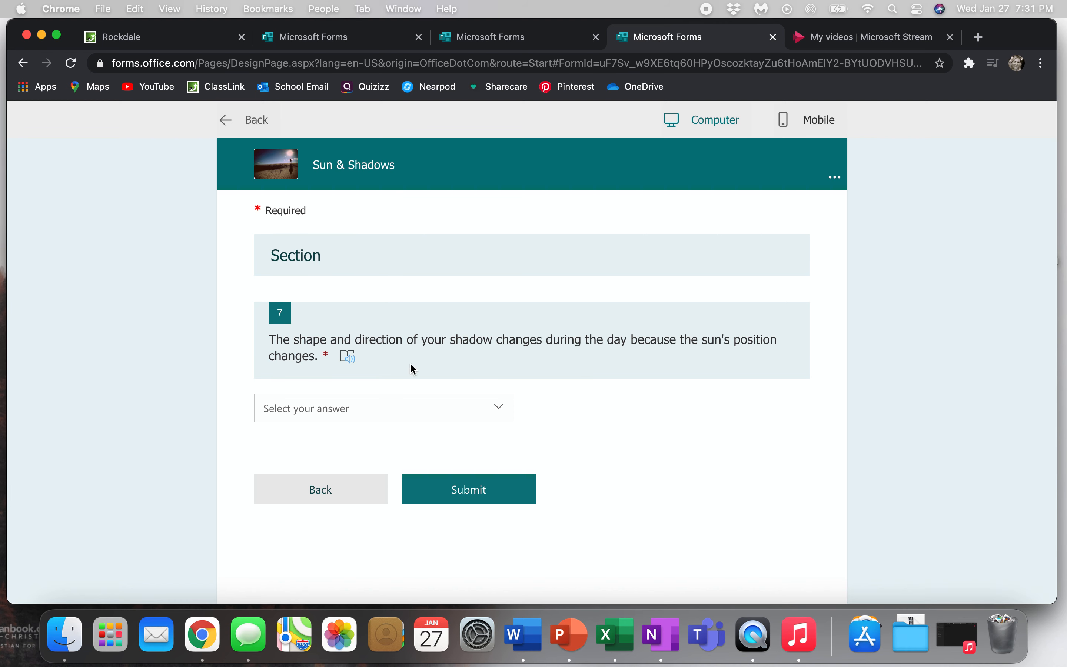
Answer question 7 about the shadow's shape and direction with "True", submit the response, and return to the form editor.
{"action": "left_click", "coordinate": [429, 407]}
{"action": "left_click", "coordinate": [410, 446]}
{"action": "left_click", "coordinate": [497, 493]}
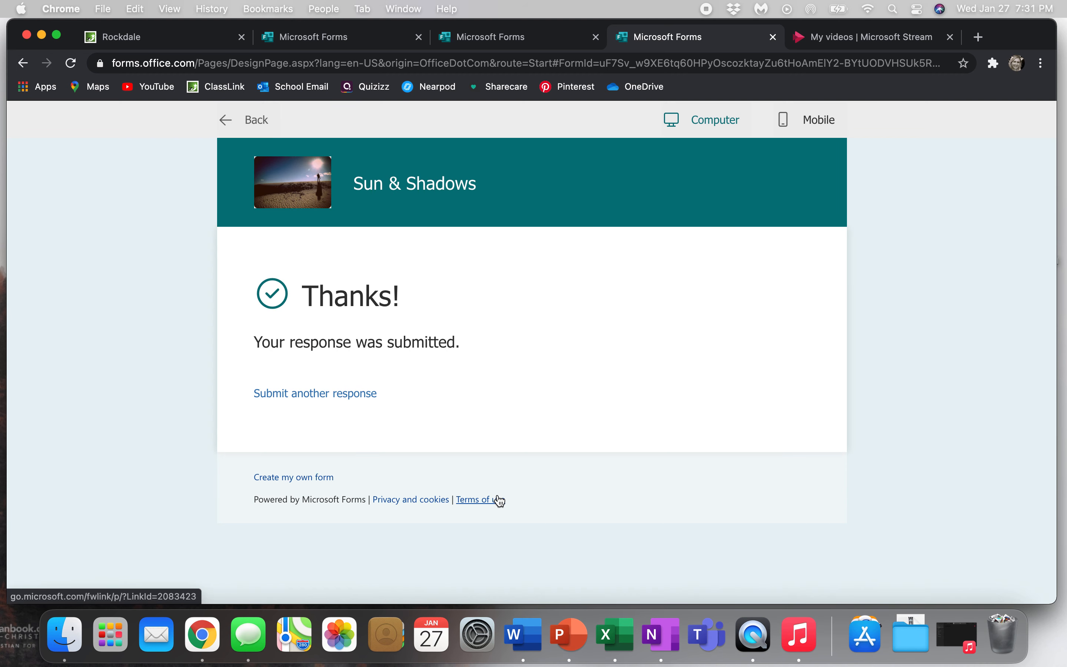
{"action": "left_click", "coordinate": [238, 130]}
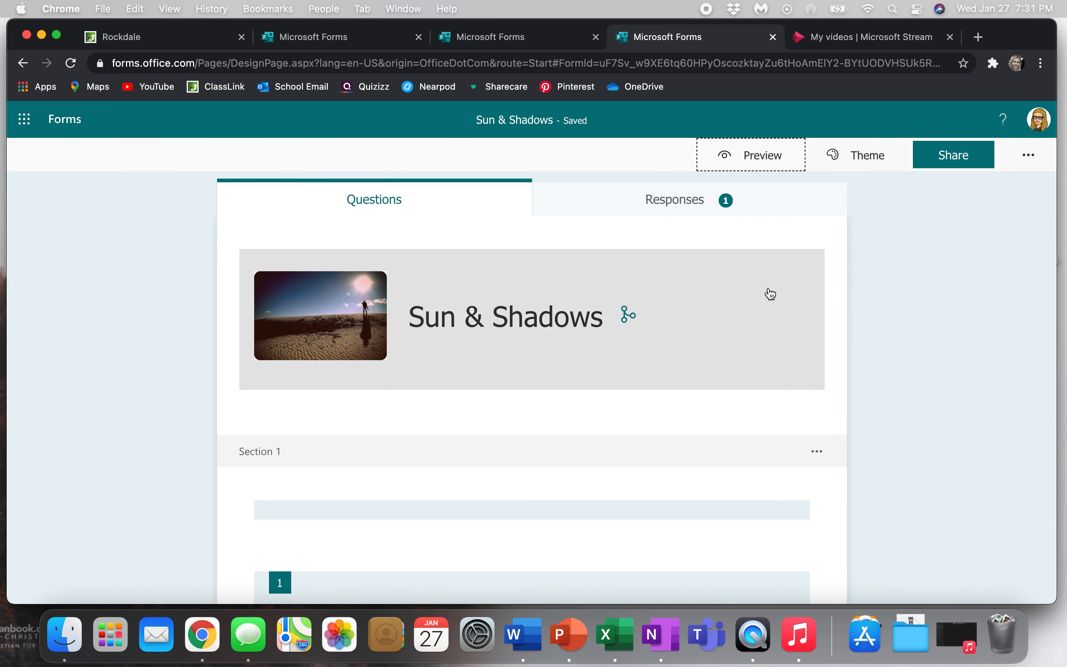
Reopen the form preview, answer question 1 with "Earth rotating or turning", and advance to the next section.
{"action": "left_click", "coordinate": [751, 164]}
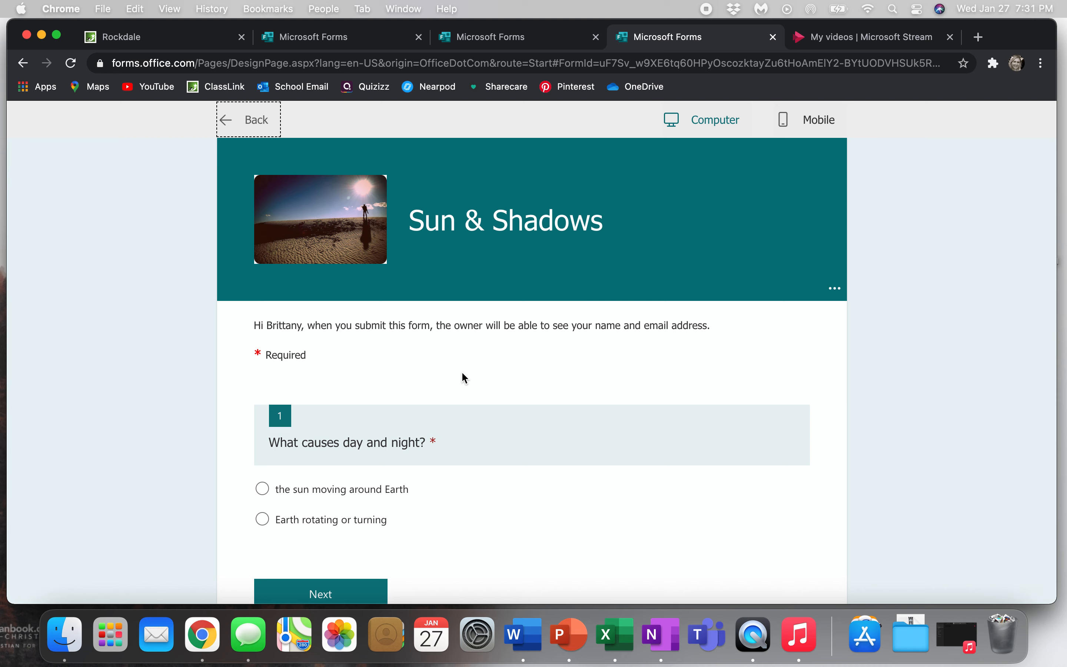
{"action": "scroll", "coordinate": [464, 377], "scroll_direction": "down", "scroll_amount": 1}
{"action": "scroll", "coordinate": [462, 373], "scroll_direction": "down", "scroll_amount": 3}
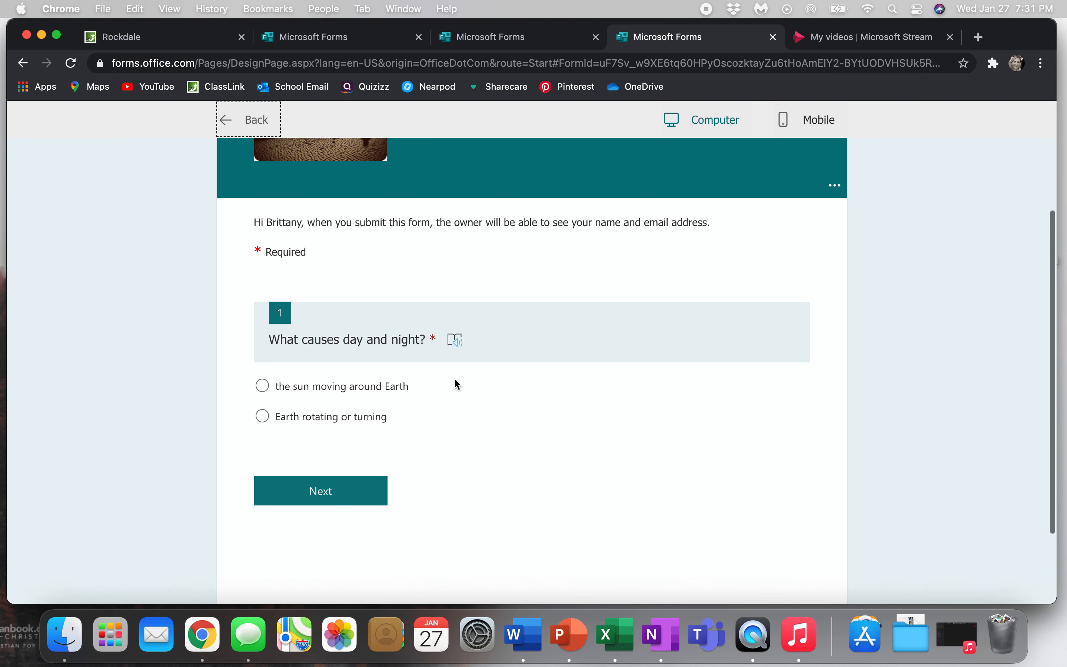
{"action": "left_click", "coordinate": [355, 427]}
{"action": "left_click", "coordinate": [334, 503]}
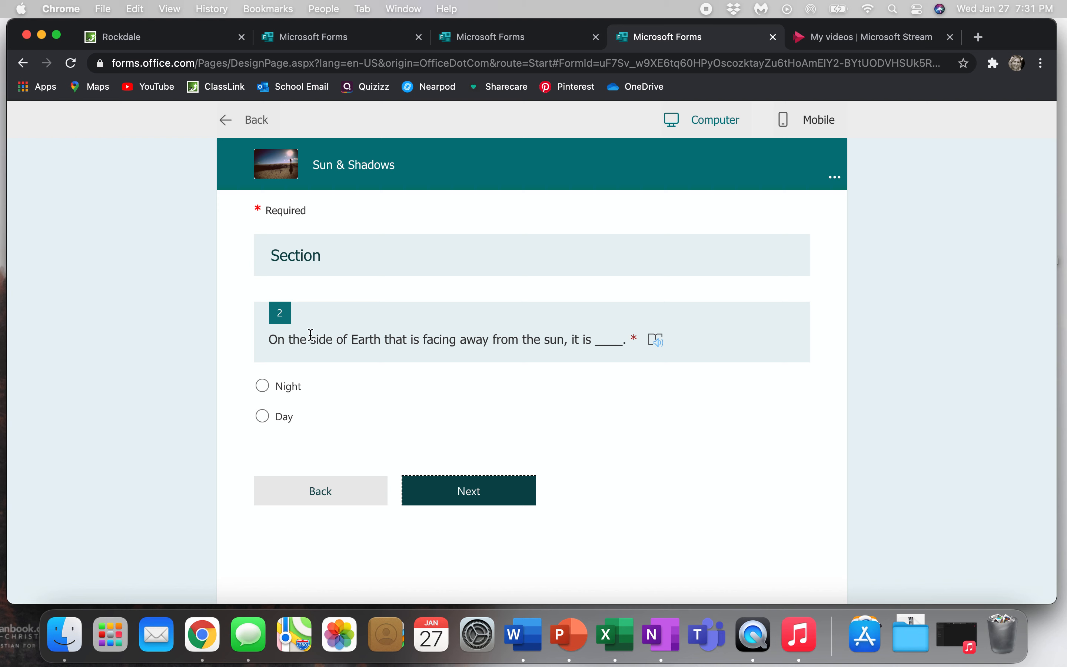
Answer question 2 with "Night" and question 3 with "You are blocking light from a light source", advancing after each.
{"action": "left_click", "coordinate": [292, 394]}
{"action": "left_click", "coordinate": [458, 490]}
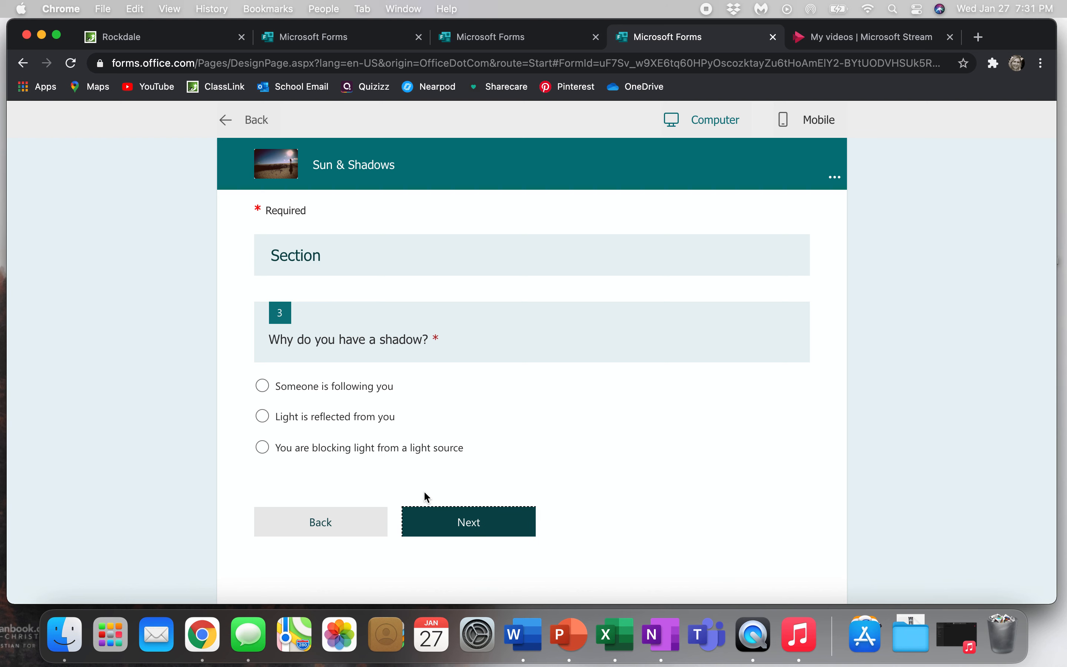
{"action": "left_click", "coordinate": [352, 448]}
{"action": "left_click", "coordinate": [465, 526]}
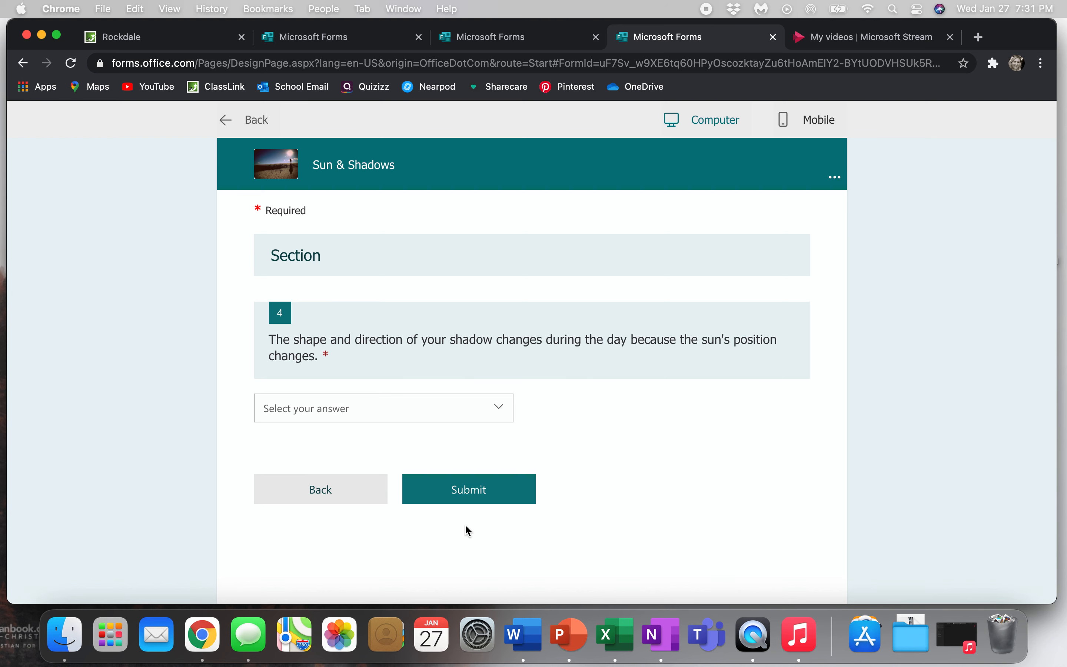
Answer question 4 with "True", submit this second test response, and return to the form editor.
{"action": "left_click", "coordinate": [387, 417]}
{"action": "left_click", "coordinate": [381, 435]}
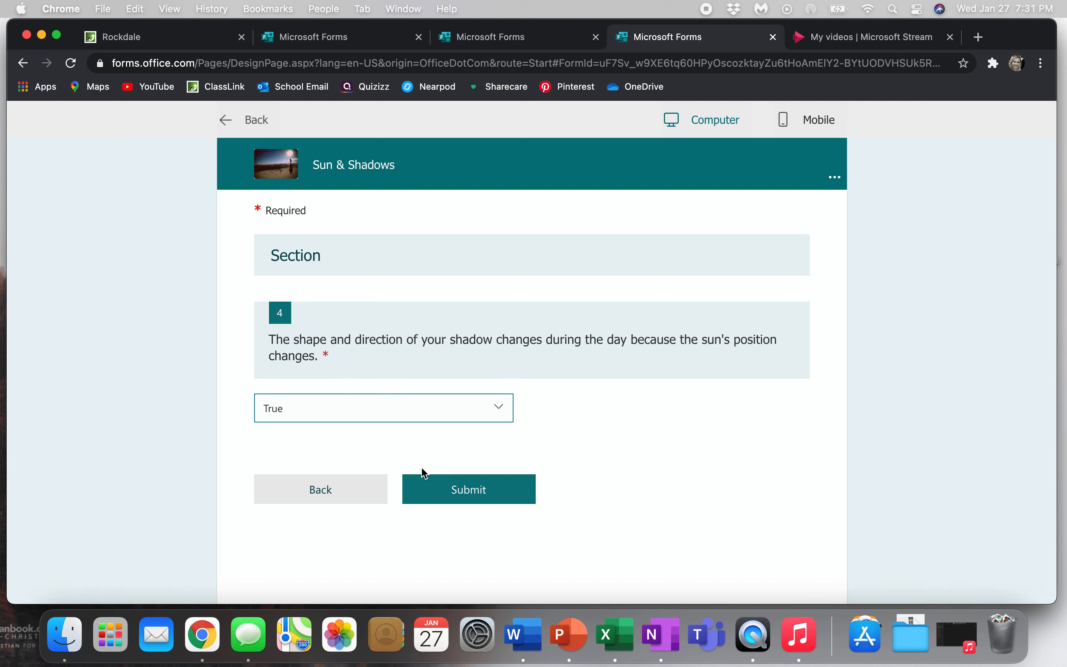
{"action": "left_click", "coordinate": [446, 494]}
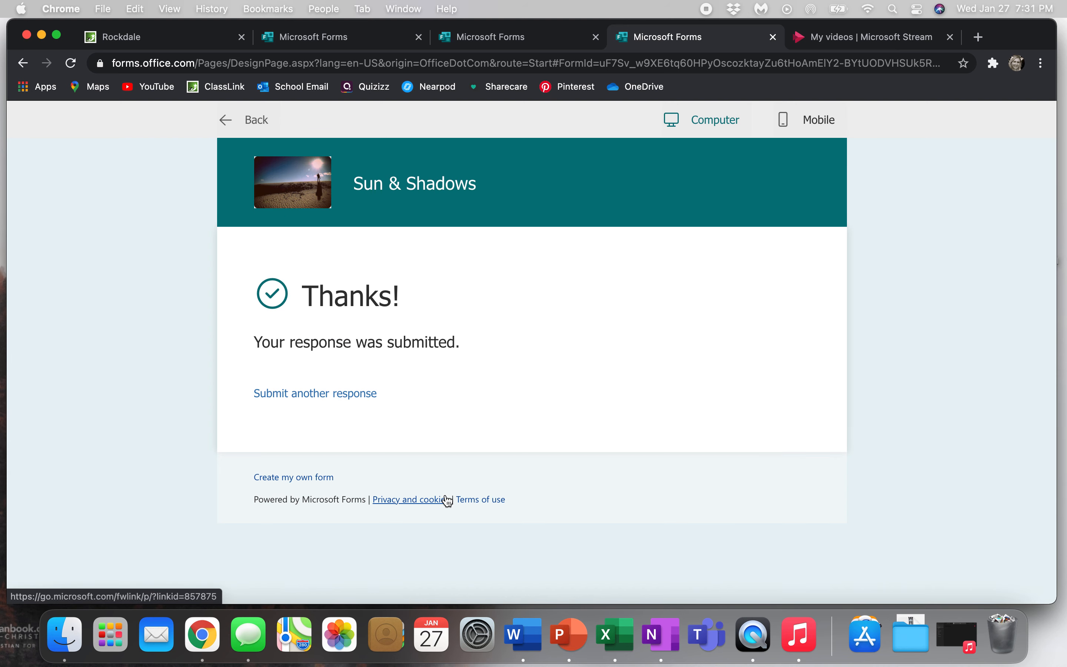
{"action": "left_click", "coordinate": [246, 129]}
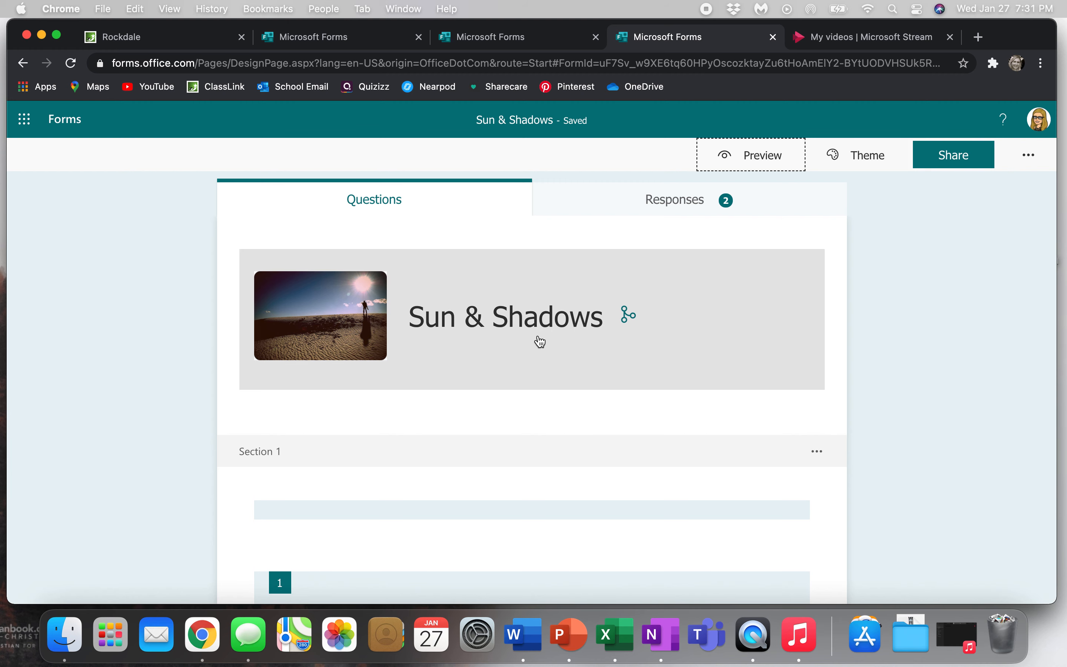
Open the Sun & Shadows responses and examine the summary and answer charts for all seven questions.
{"action": "scroll", "coordinate": [540, 342], "scroll_direction": "down", "scroll_amount": 5}
{"action": "scroll", "coordinate": [540, 341], "scroll_direction": "up", "scroll_amount": 5}
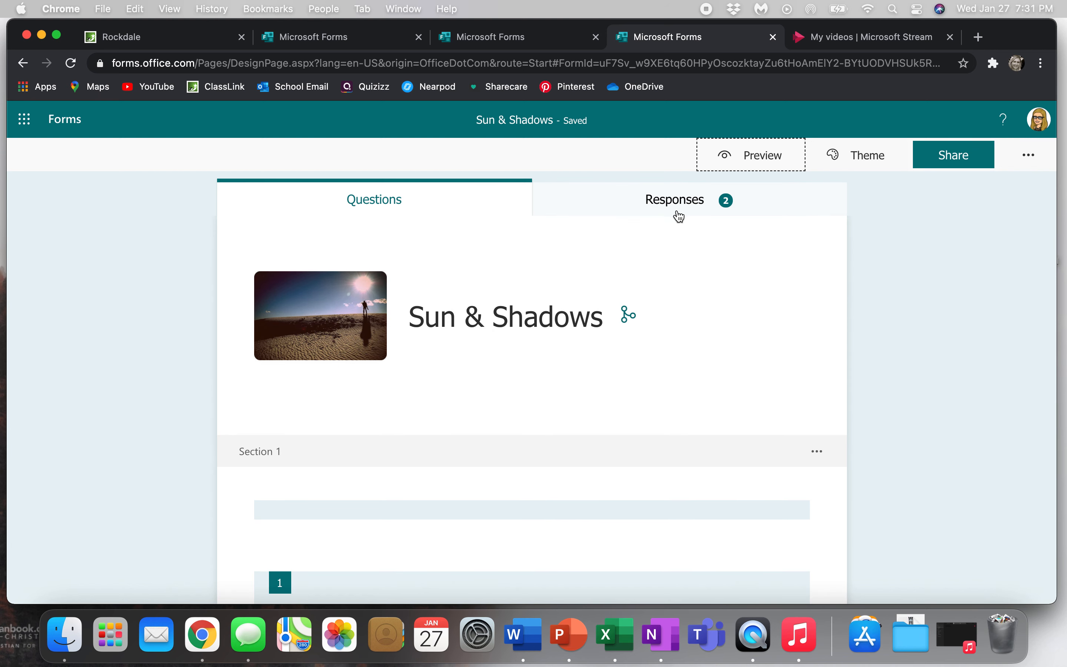
{"action": "left_click", "coordinate": [676, 213]}
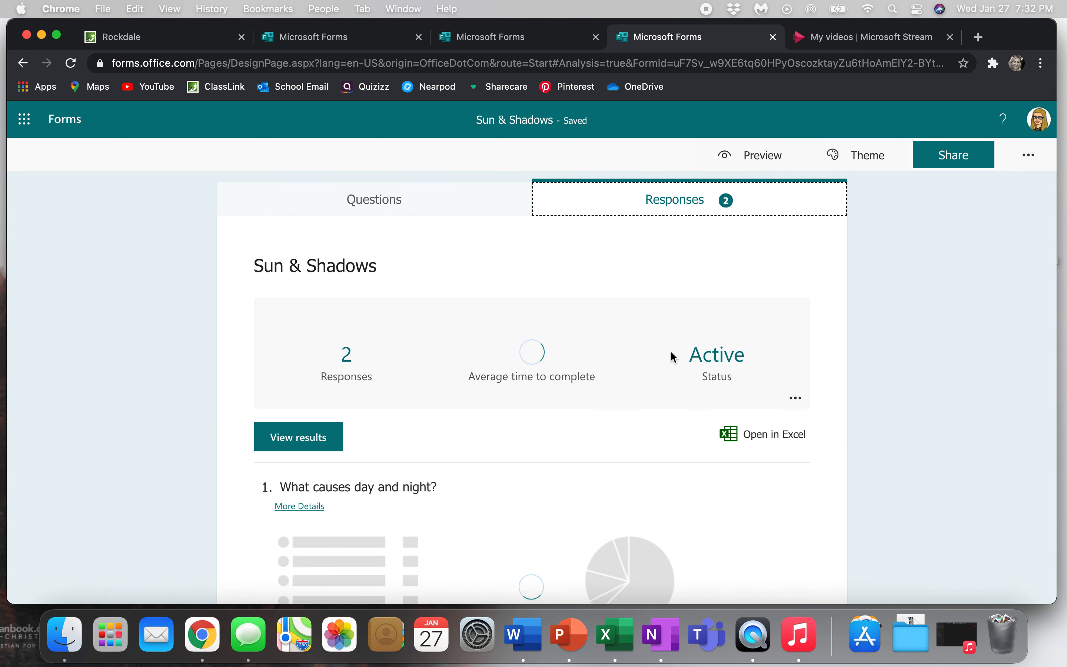
{"action": "scroll", "coordinate": [769, 508], "scroll_direction": "down", "scroll_amount": 5}
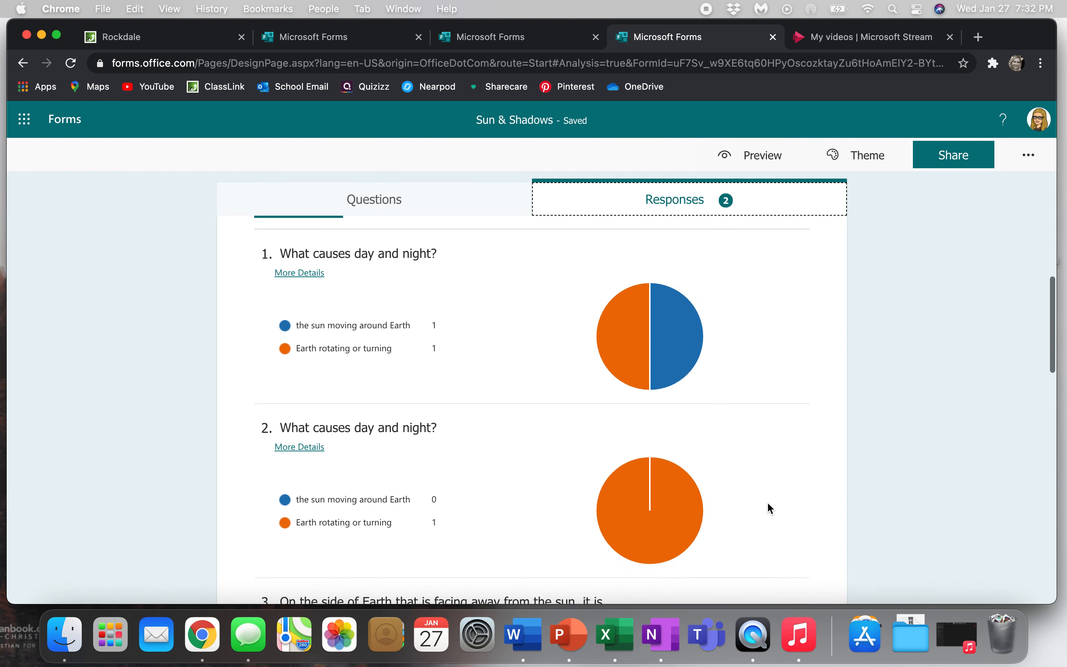
{"action": "scroll", "coordinate": [768, 504], "scroll_direction": "down", "scroll_amount": 3}
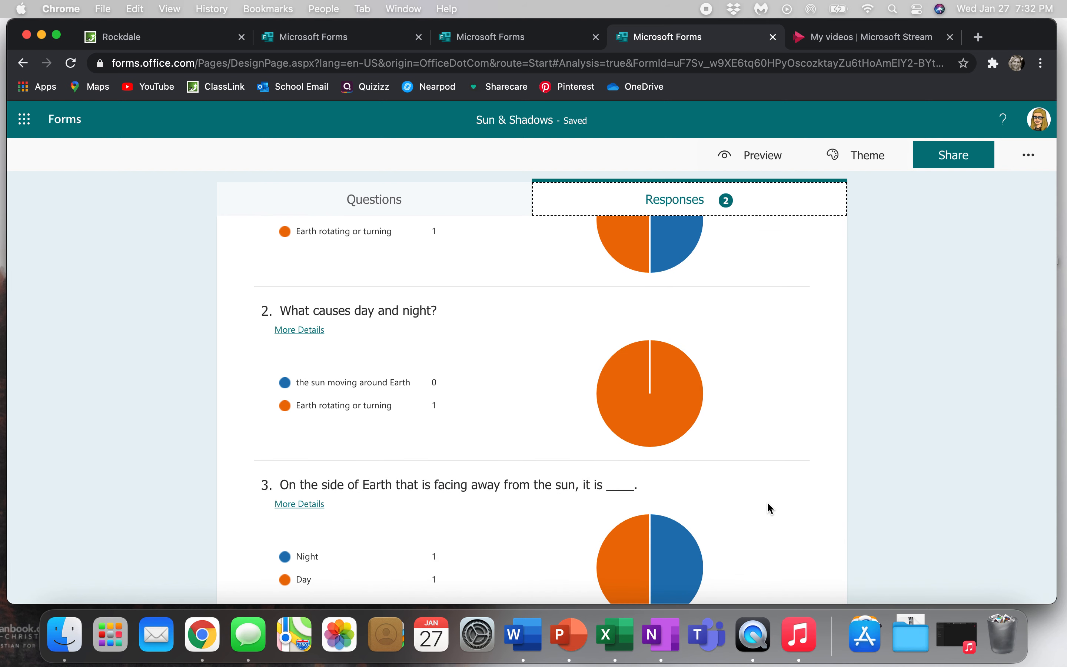
{"action": "scroll", "coordinate": [769, 508], "scroll_direction": "down", "scroll_amount": 9}
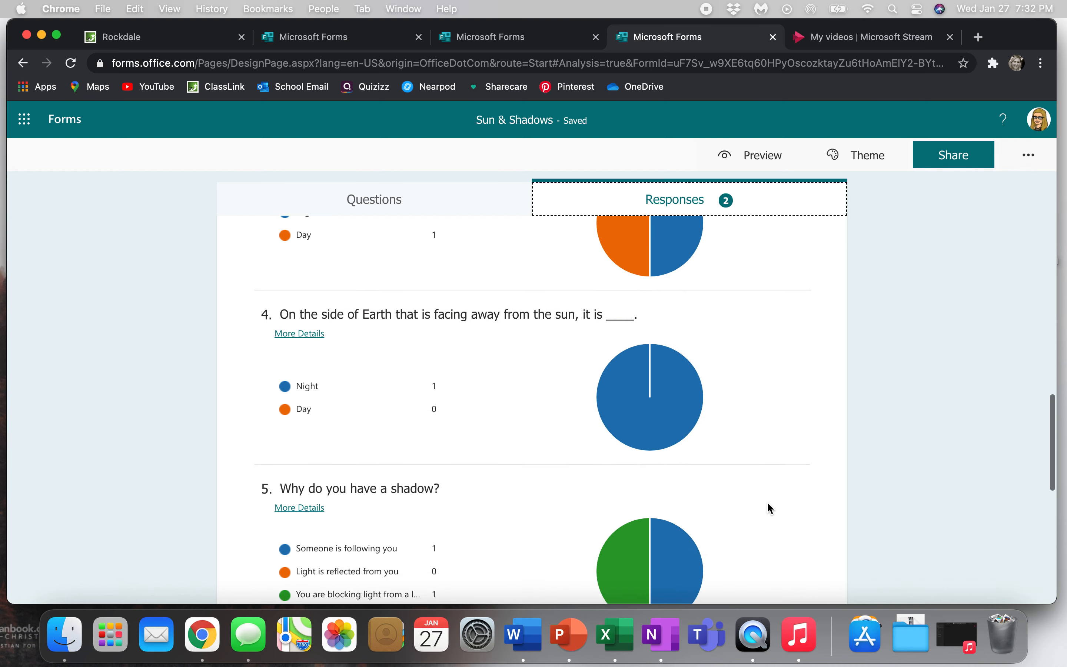
{"action": "scroll", "coordinate": [767, 503], "scroll_direction": "down", "scroll_amount": 8}
{"action": "scroll", "coordinate": [767, 503], "scroll_direction": "up", "scroll_amount": 9}
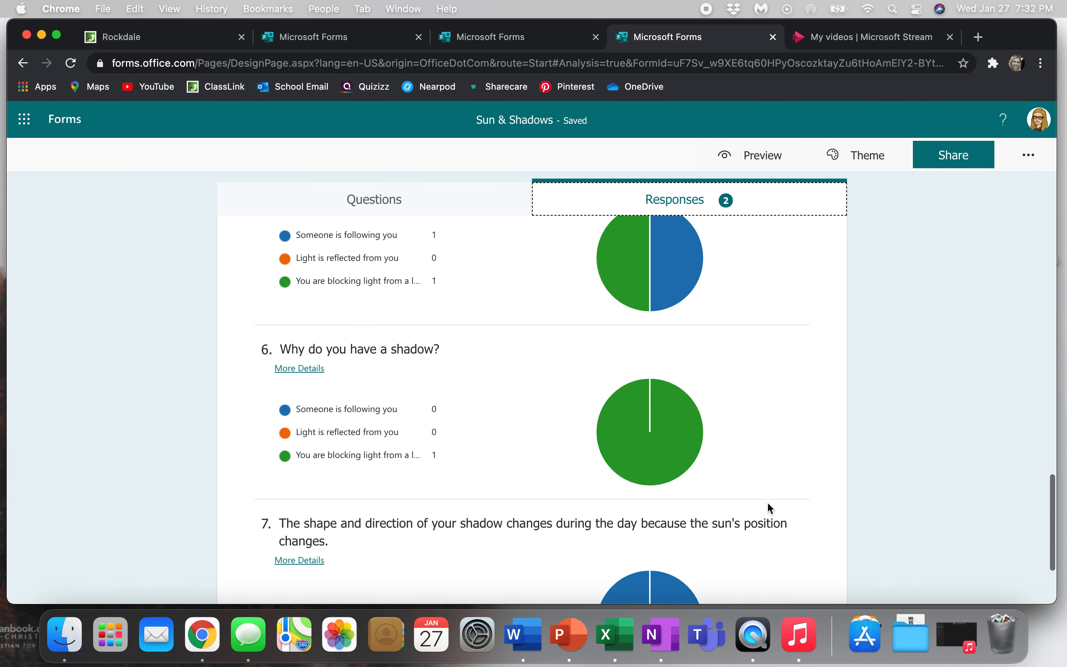
{"action": "scroll", "coordinate": [770, 509], "scroll_direction": "up", "scroll_amount": 16}
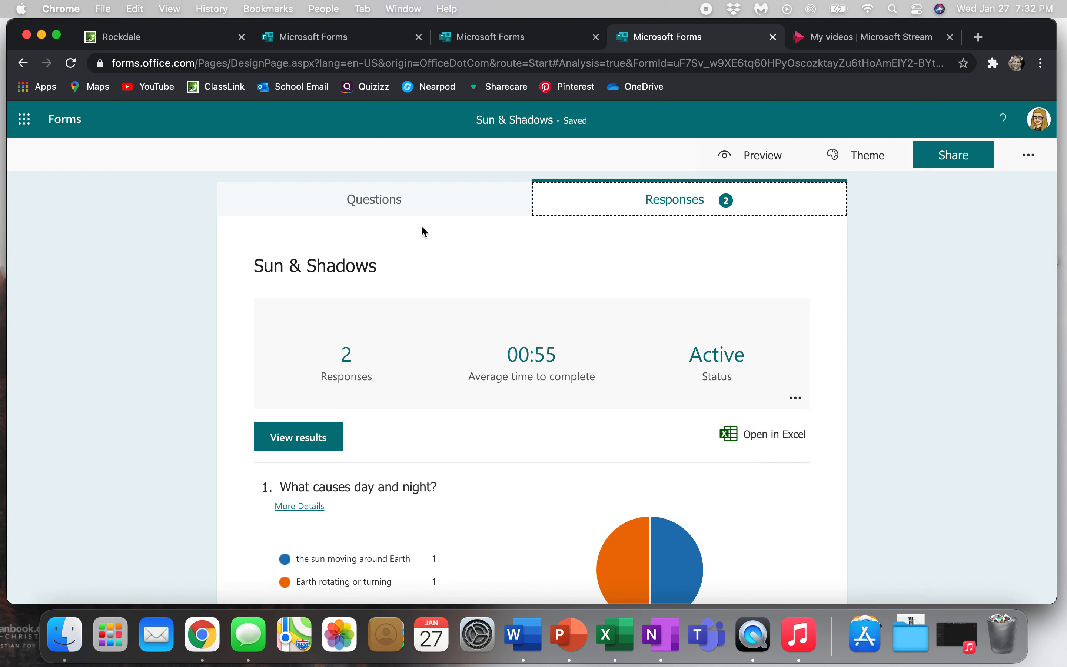
Return to the form's questions and open the options for sending and sharing the form.
{"action": "left_click", "coordinate": [404, 208]}
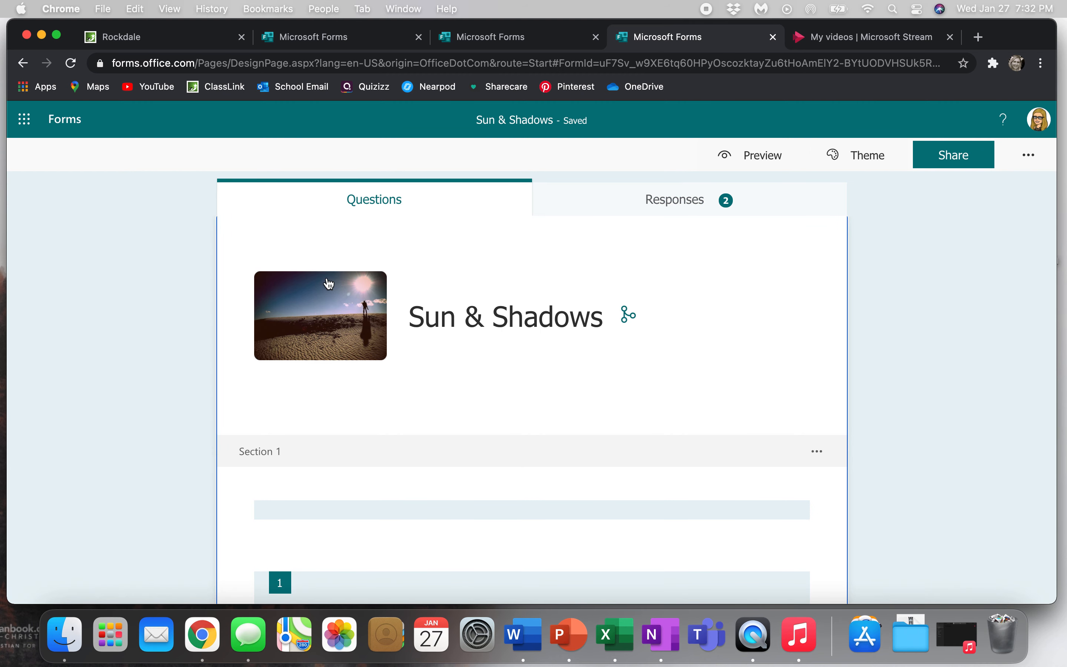
{"action": "left_click", "coordinate": [935, 165]}
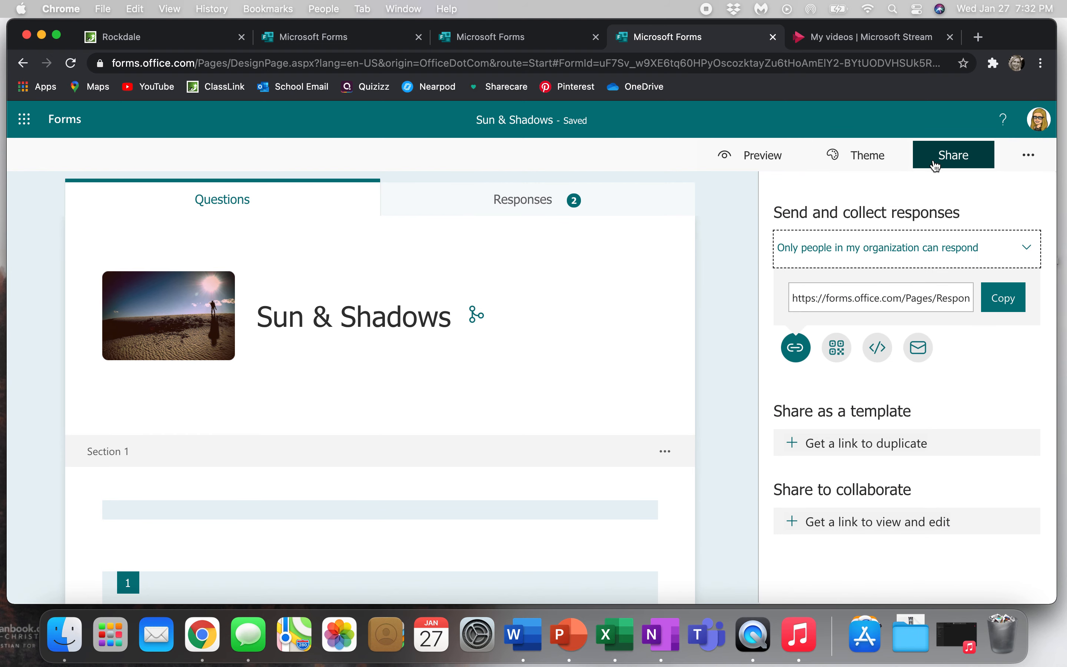